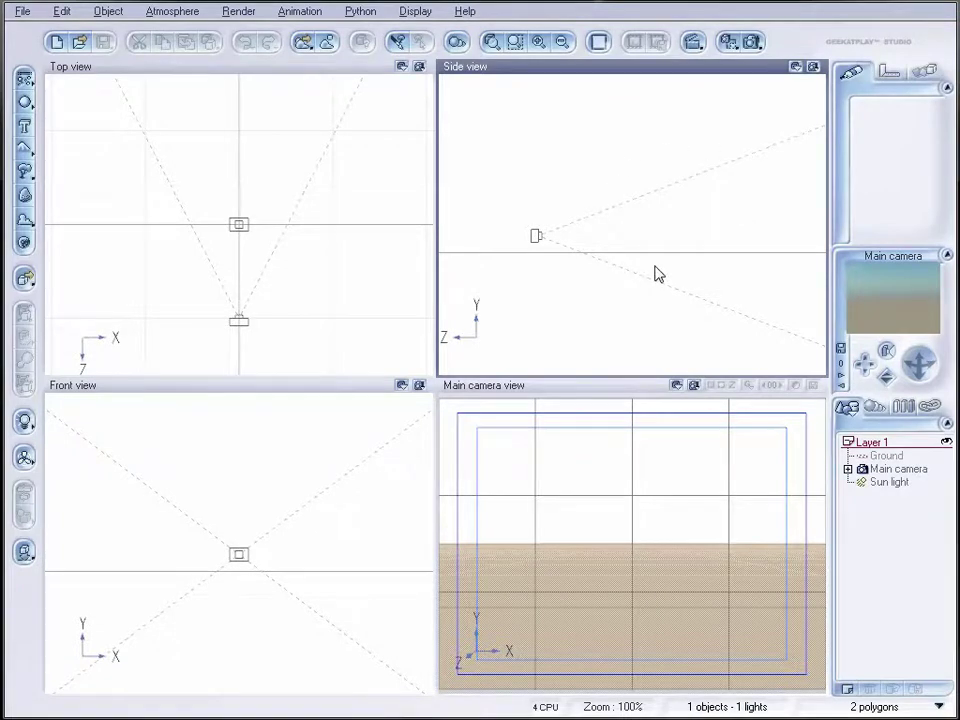
# - Delete the ground plane from the scene
pyautogui.click(886, 456)
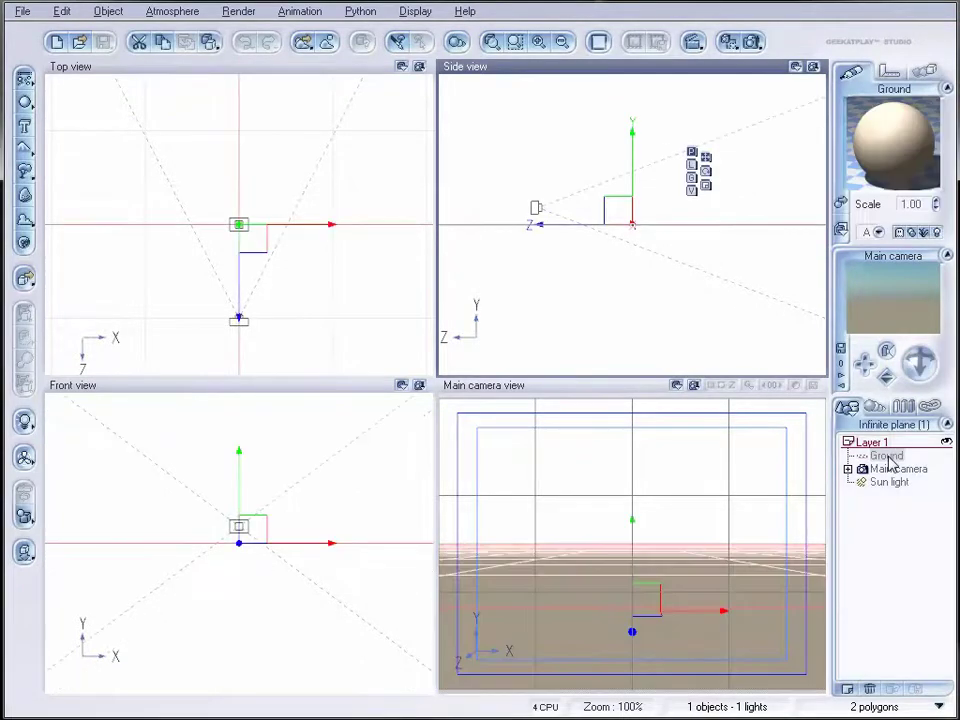
pyautogui.press('Delete')
pyautogui.press('Return')
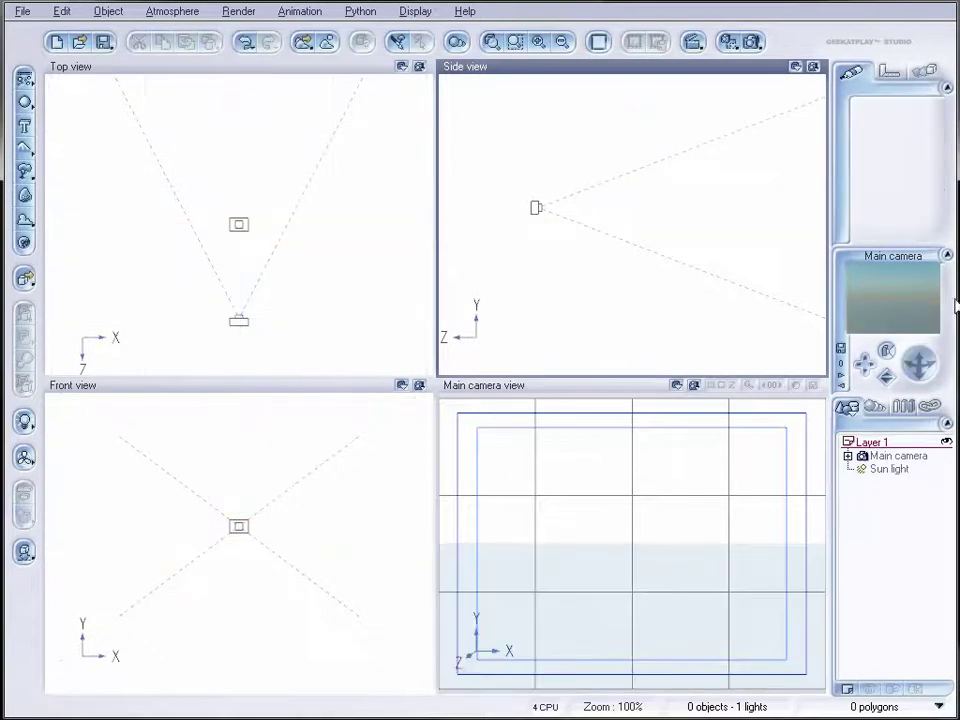
# - Load the Outer Space atmosphere from the Effects > Others collection into the scene
pyautogui.click(172, 11)
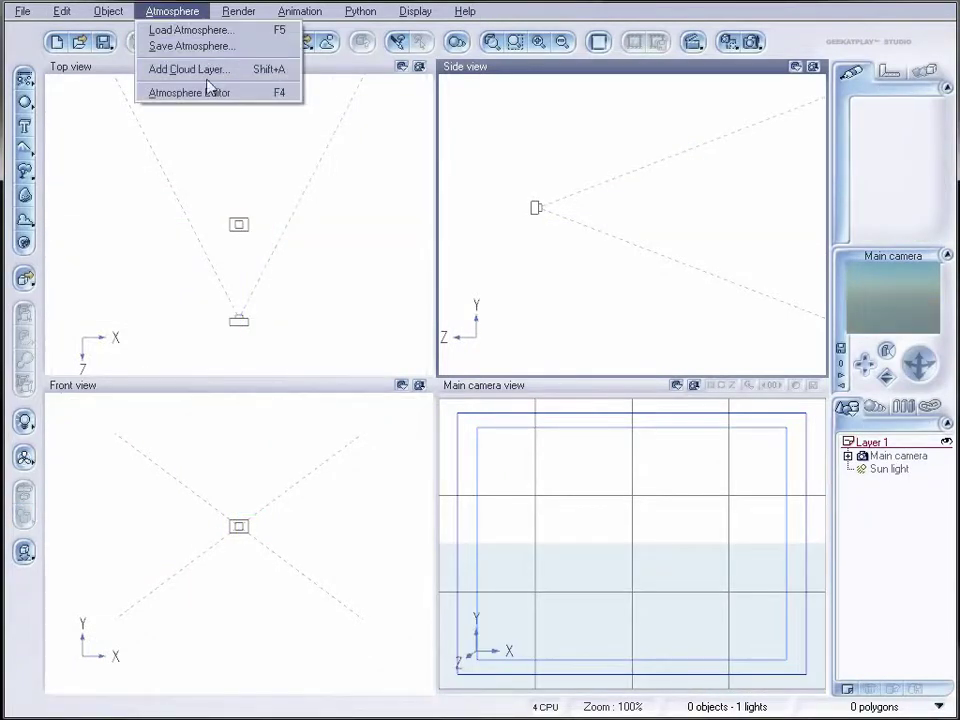
pyautogui.click(210, 32)
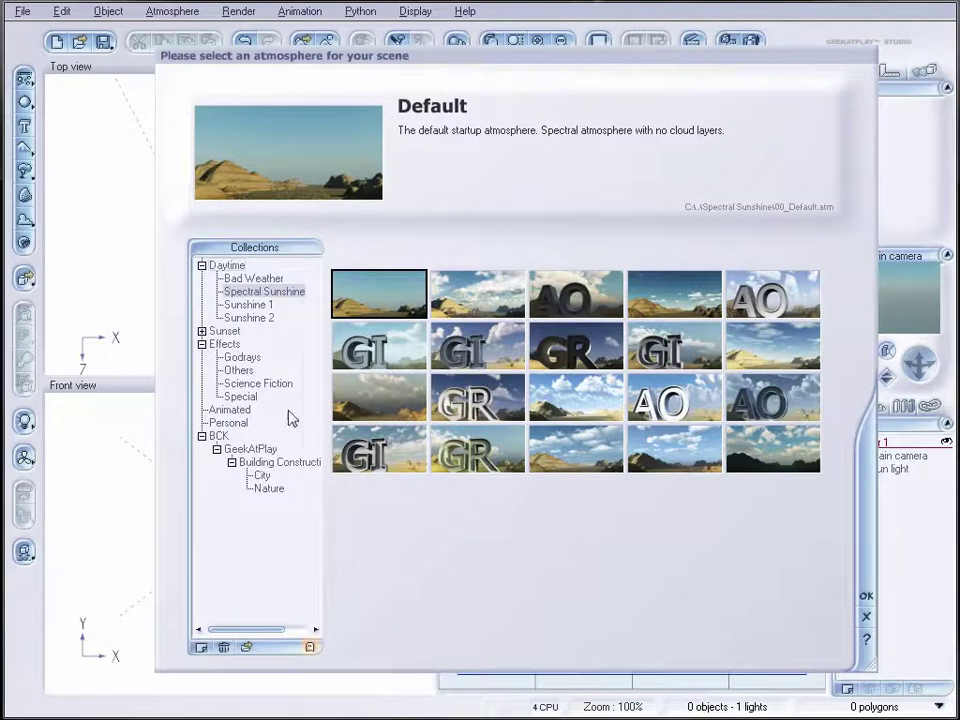
pyautogui.click(232, 372)
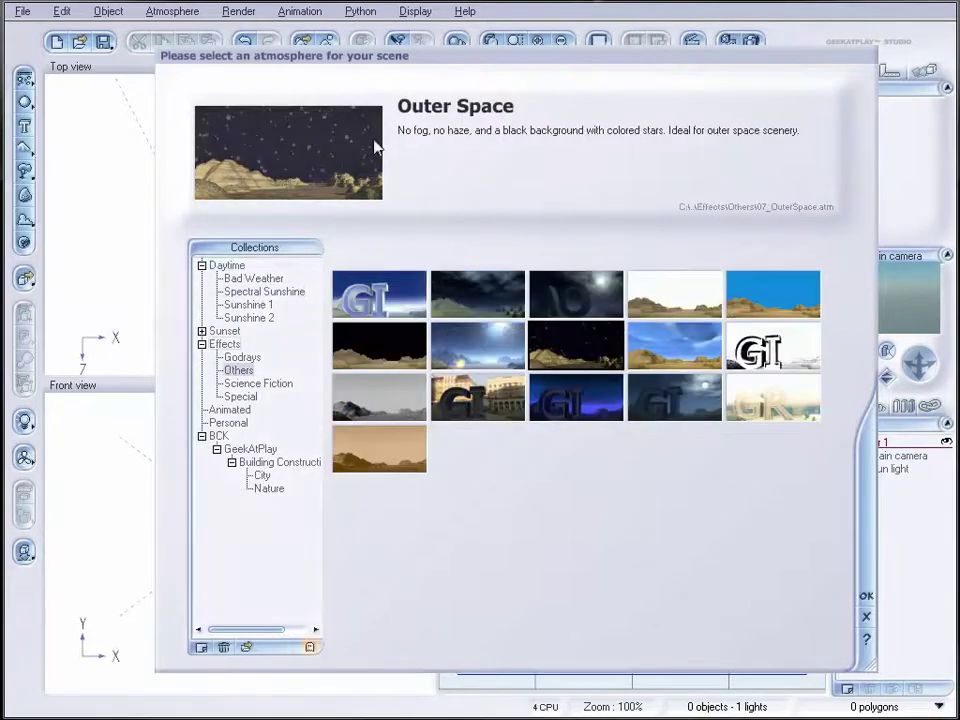
pyautogui.click(864, 596)
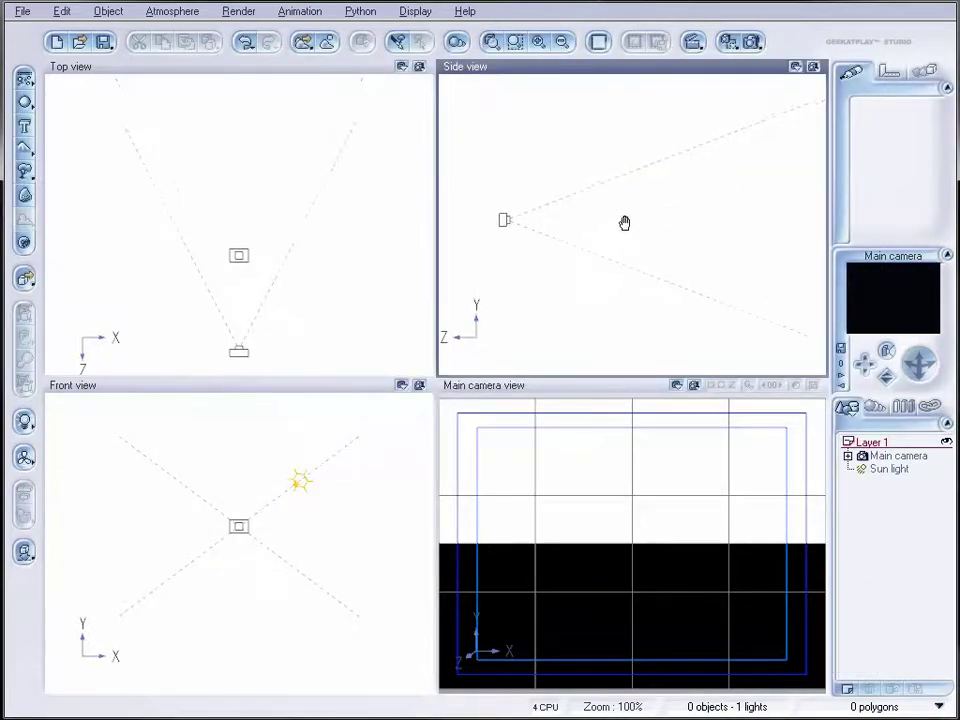
# - Add a sphere in front of the main camera and shift it slightly up and away from the camera
pyautogui.click(24, 101)
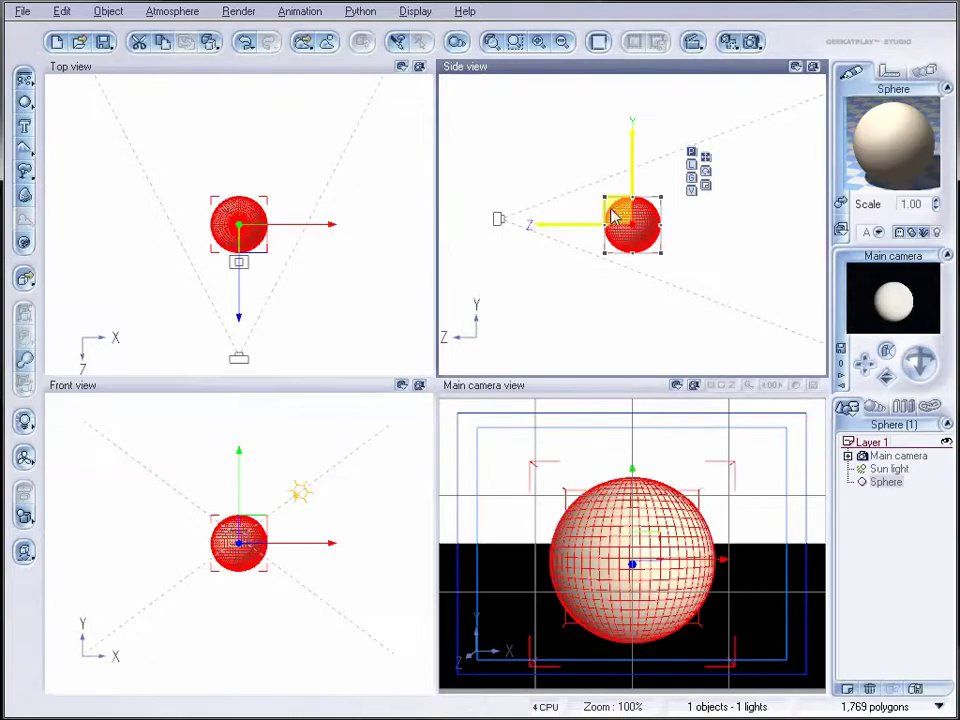
pyautogui.moveTo(621, 210); pyautogui.dragTo(628, 209)
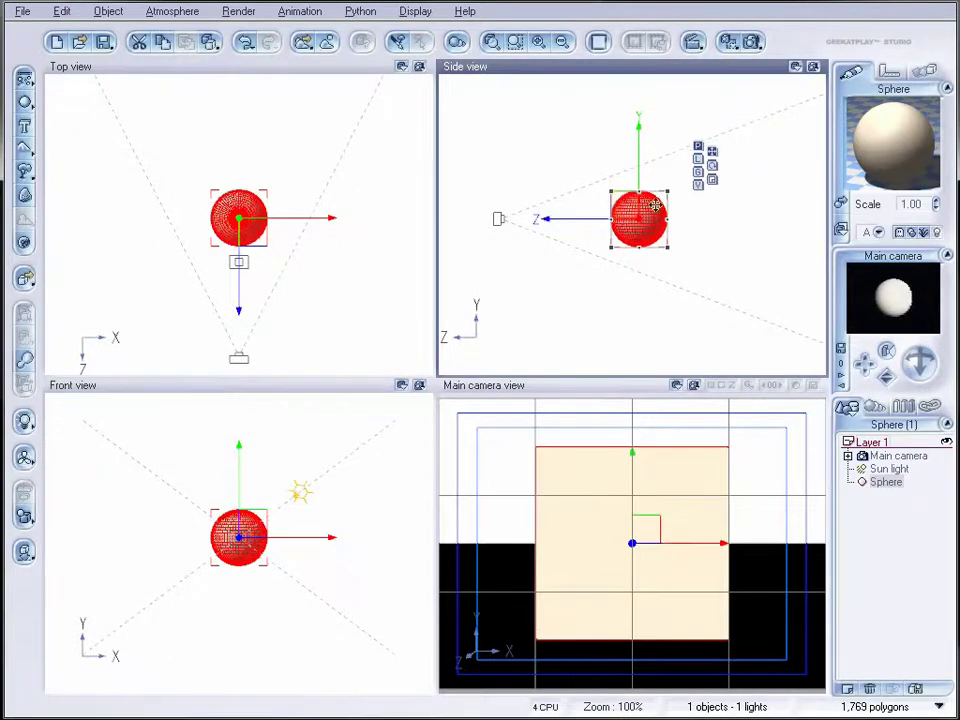
# - Change the sphere's material type to Volumetric material and open its density production function for editing
pyautogui.doubleClick(896, 122)
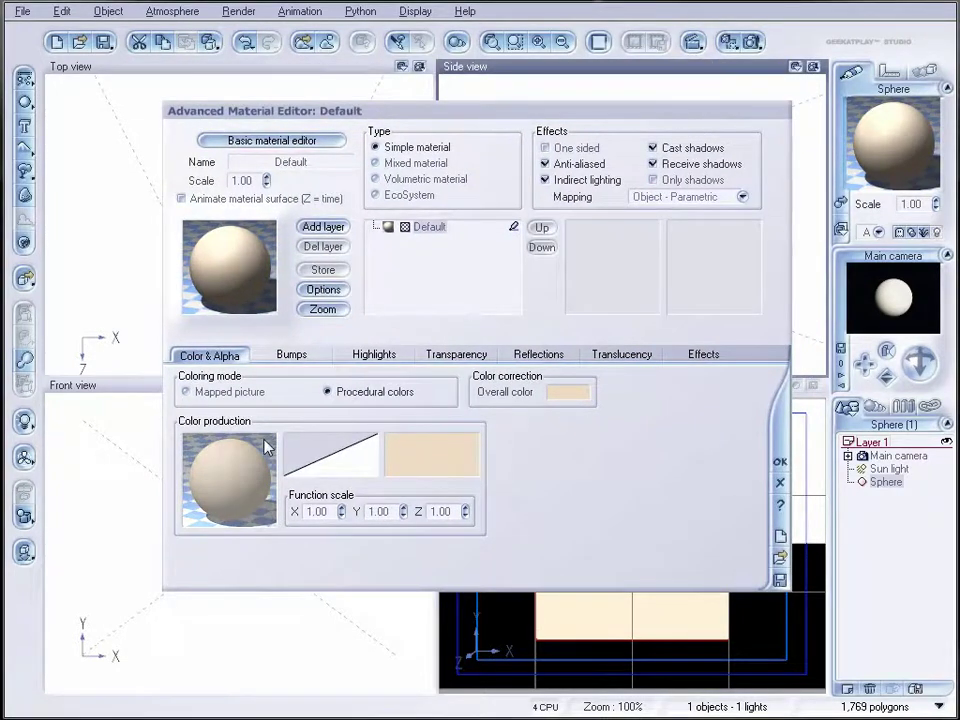
pyautogui.click(414, 184)
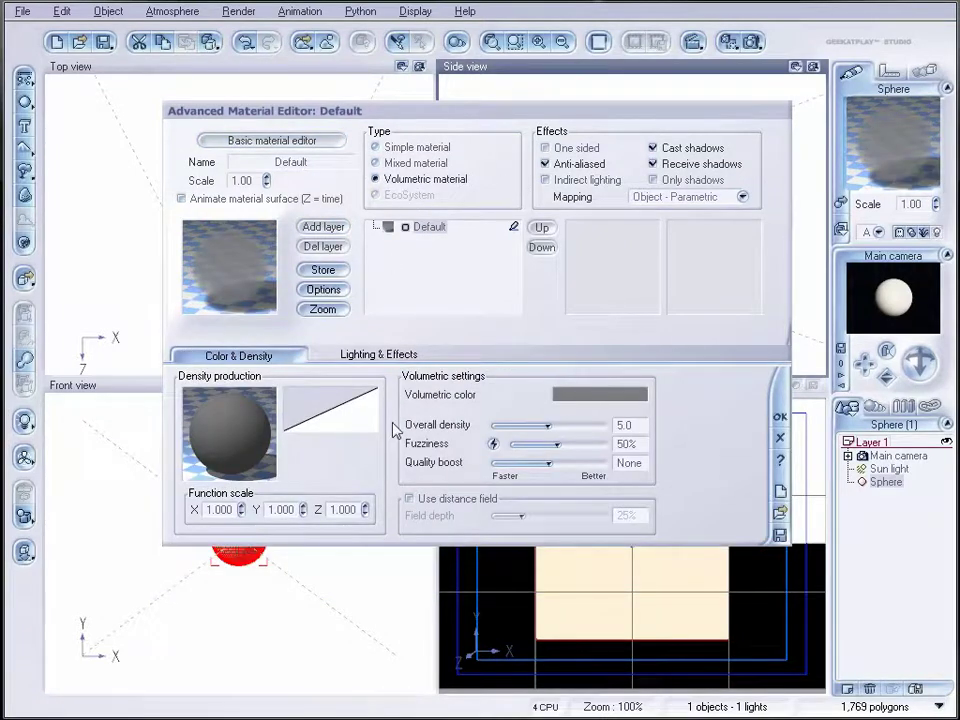
pyautogui.rightClick(222, 437)
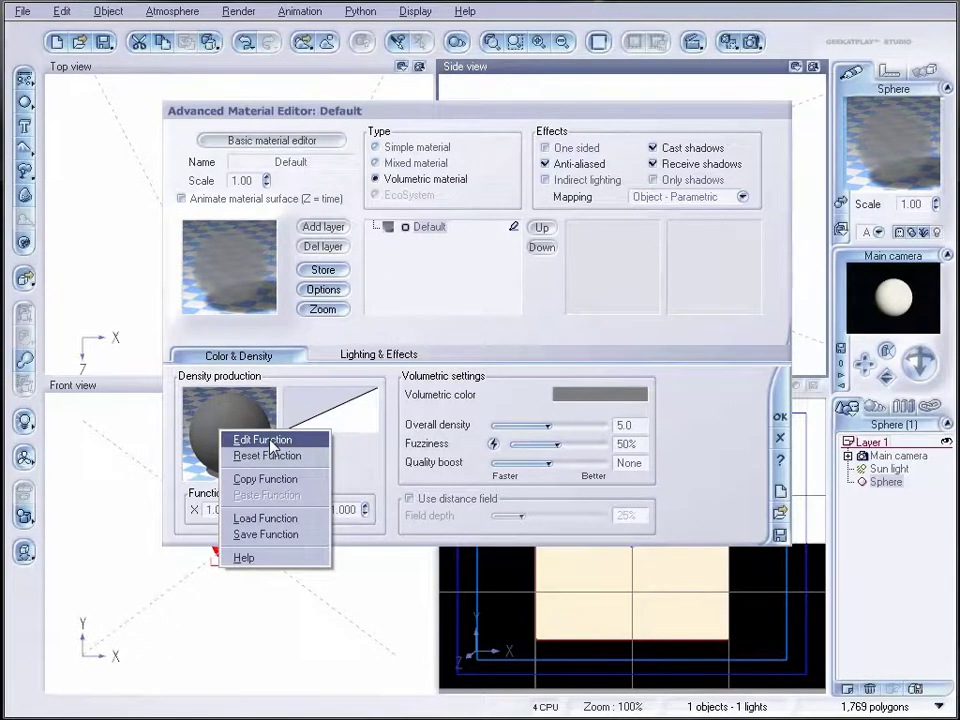
pyautogui.click(263, 440)
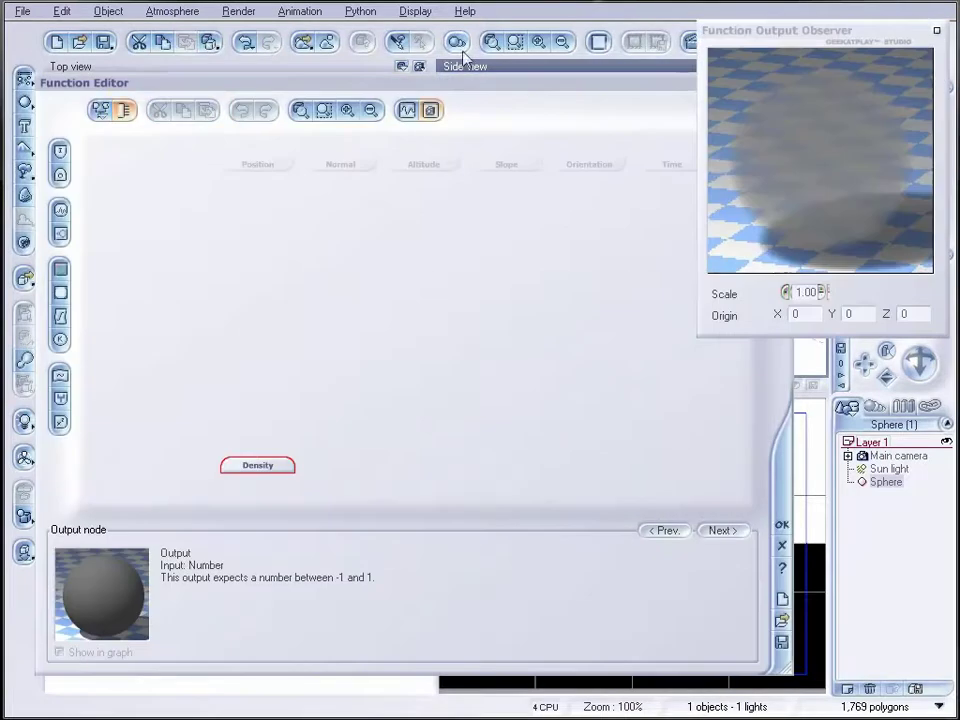
pyautogui.moveTo(456, 89); pyautogui.dragTo(486, 97)
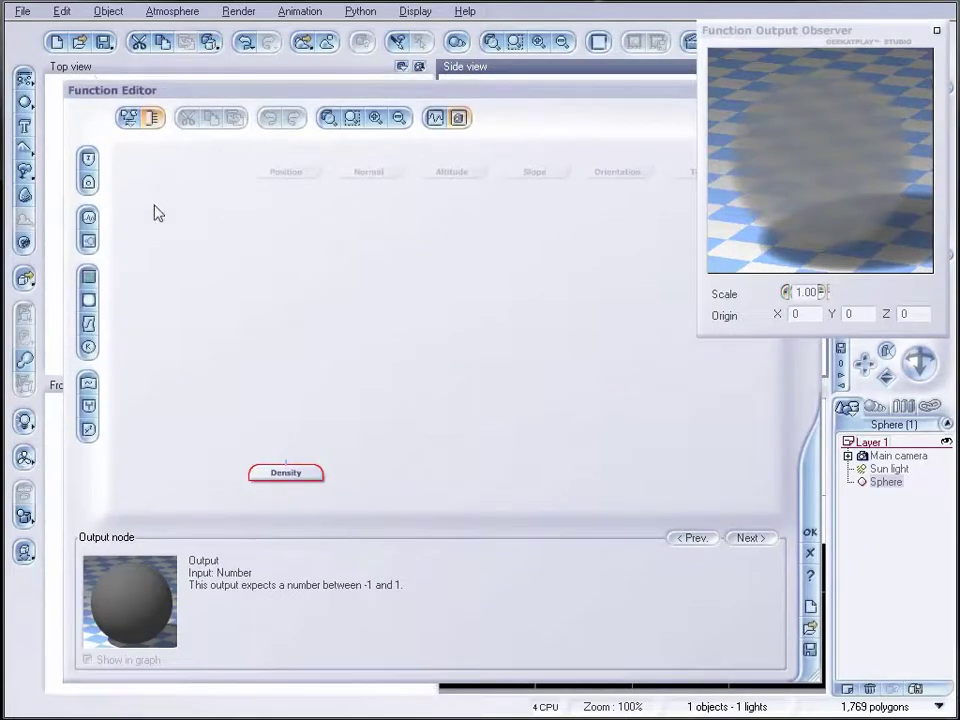
# - Add a noise node feeding the Density output and set its pattern to Leopard from Math Patterns
pyautogui.click(88, 217)
pyautogui.moveTo(285, 430); pyautogui.dragTo(296, 327)
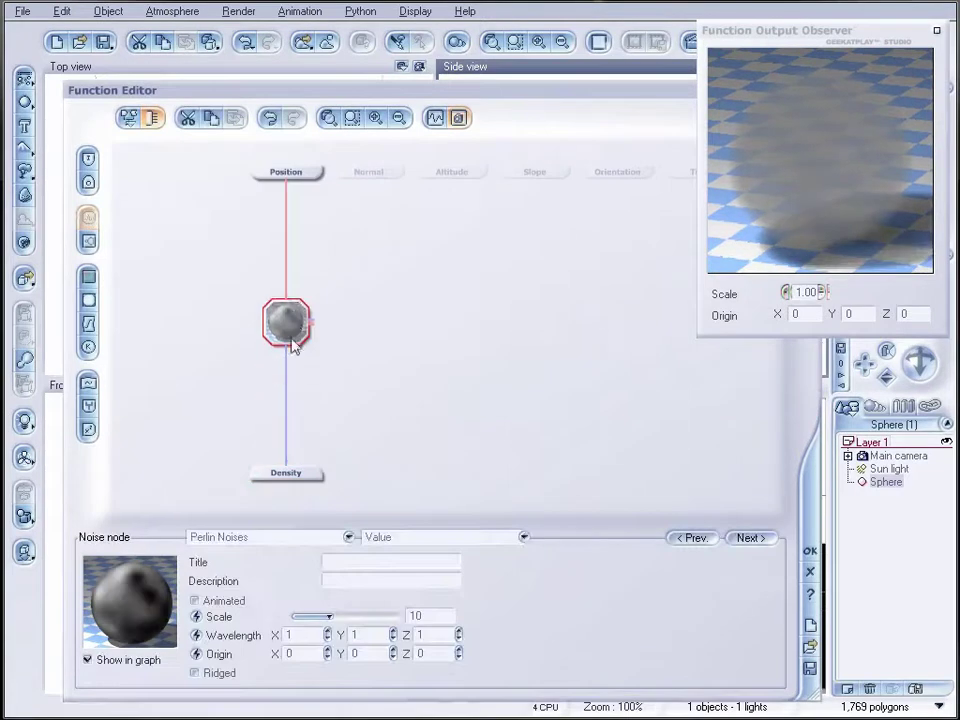
pyautogui.click(337, 540)
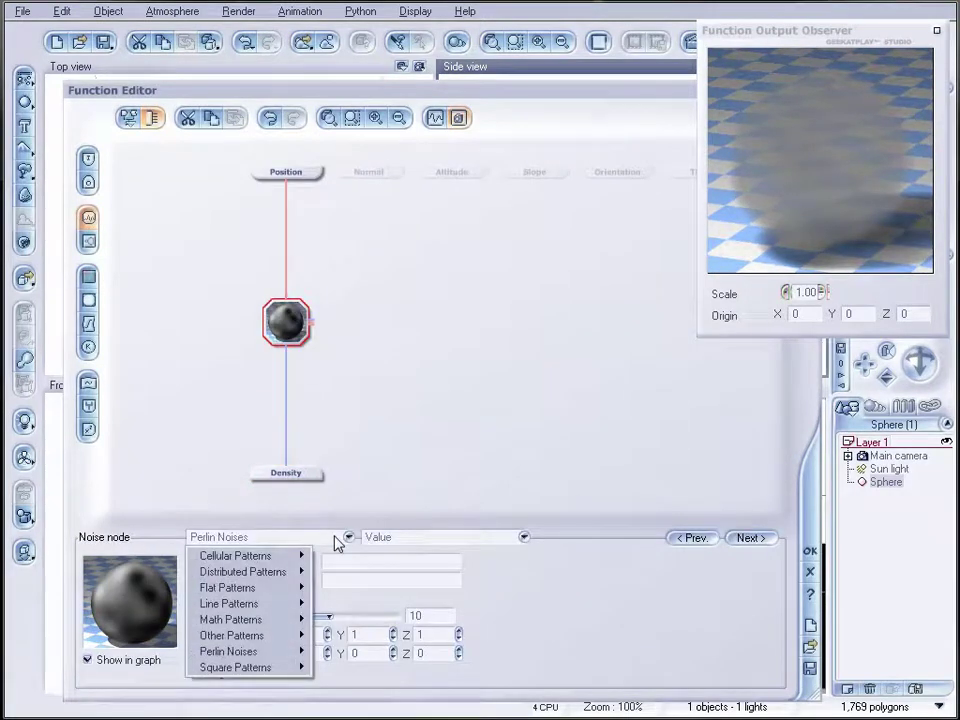
pyautogui.moveTo(259, 622)
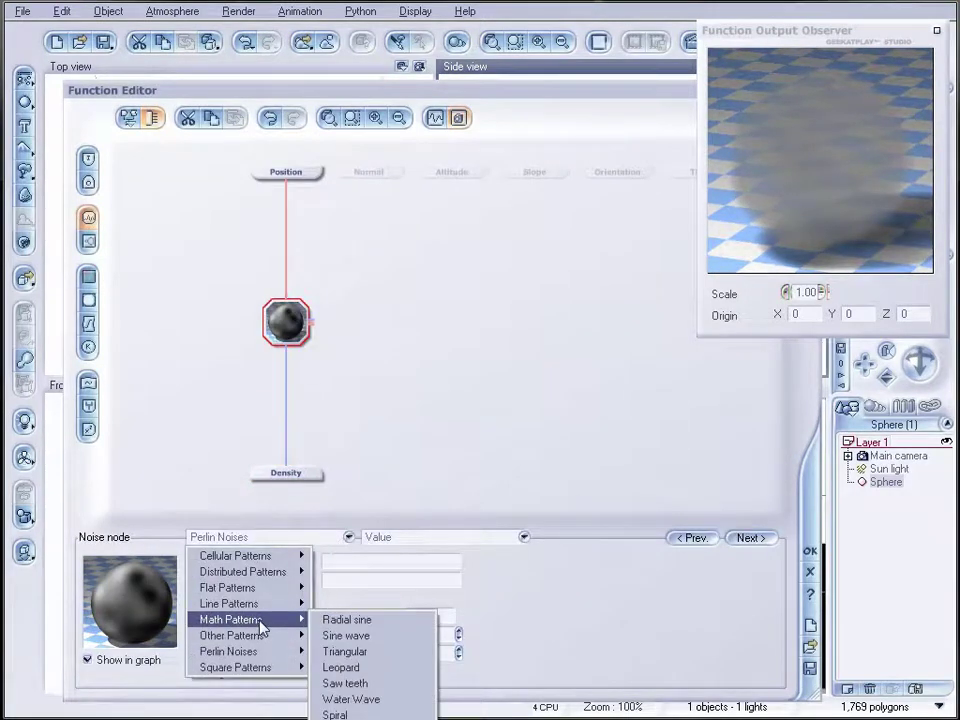
pyautogui.click(404, 668)
pyautogui.moveTo(286, 355); pyautogui.dragTo(286, 383)
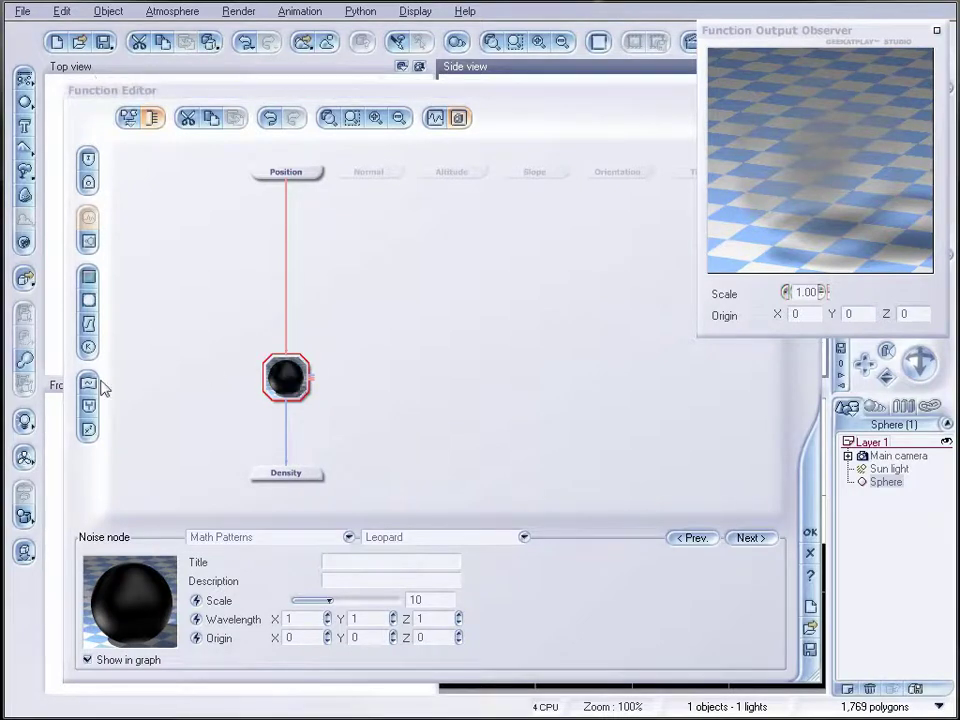
# - Add a separate Simple Turbulence node fed by Position and connect it to the Leopard noise node's Origin
pyautogui.click(88, 405)
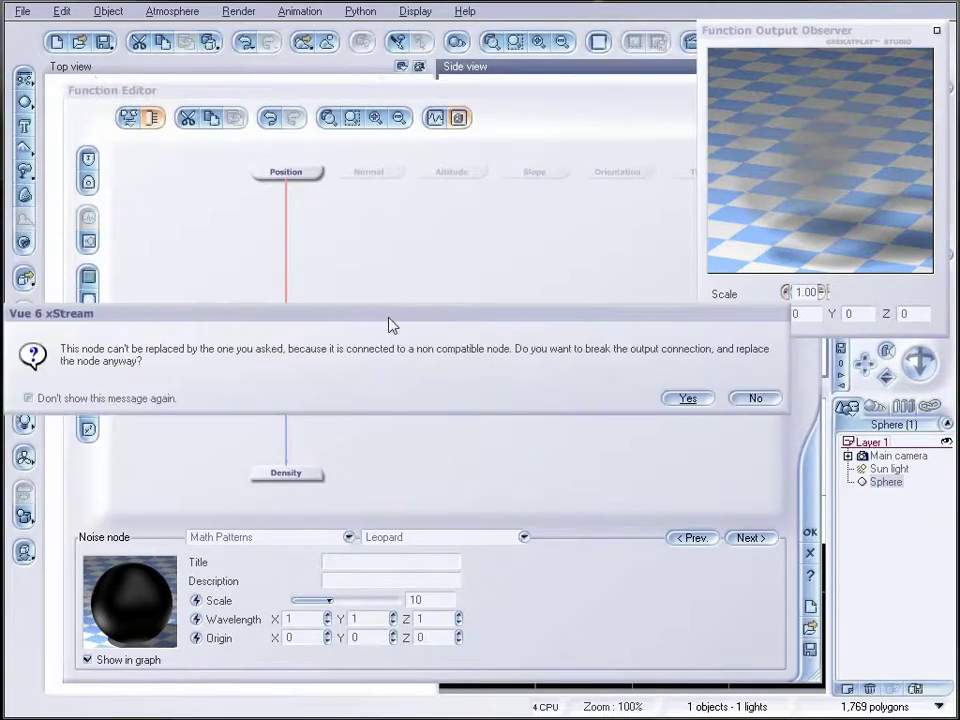
pyautogui.click(765, 400)
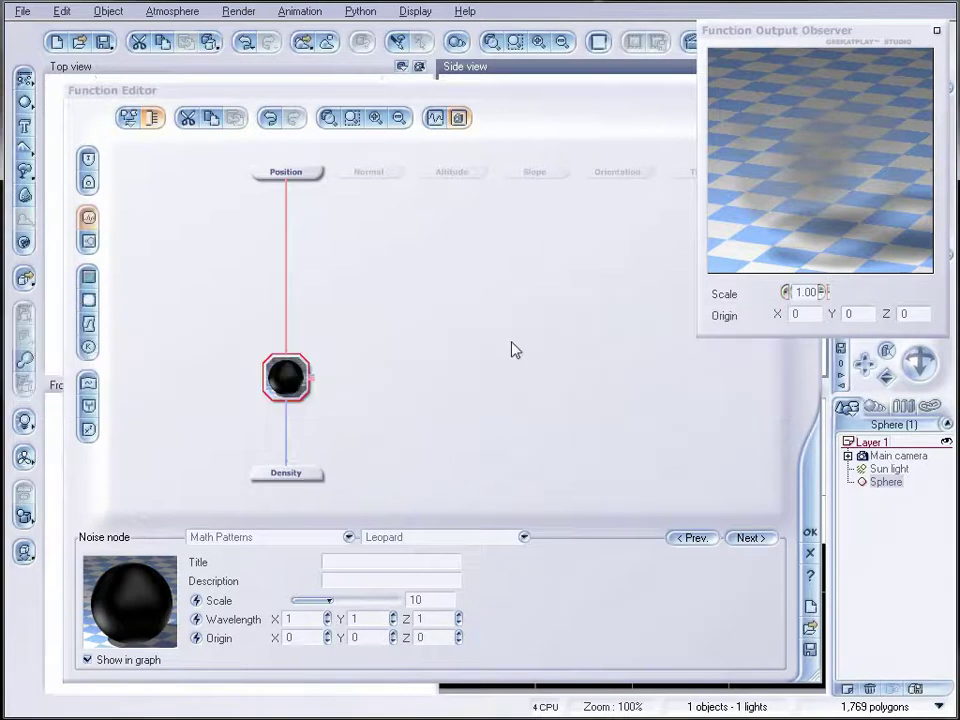
pyautogui.click(224, 318)
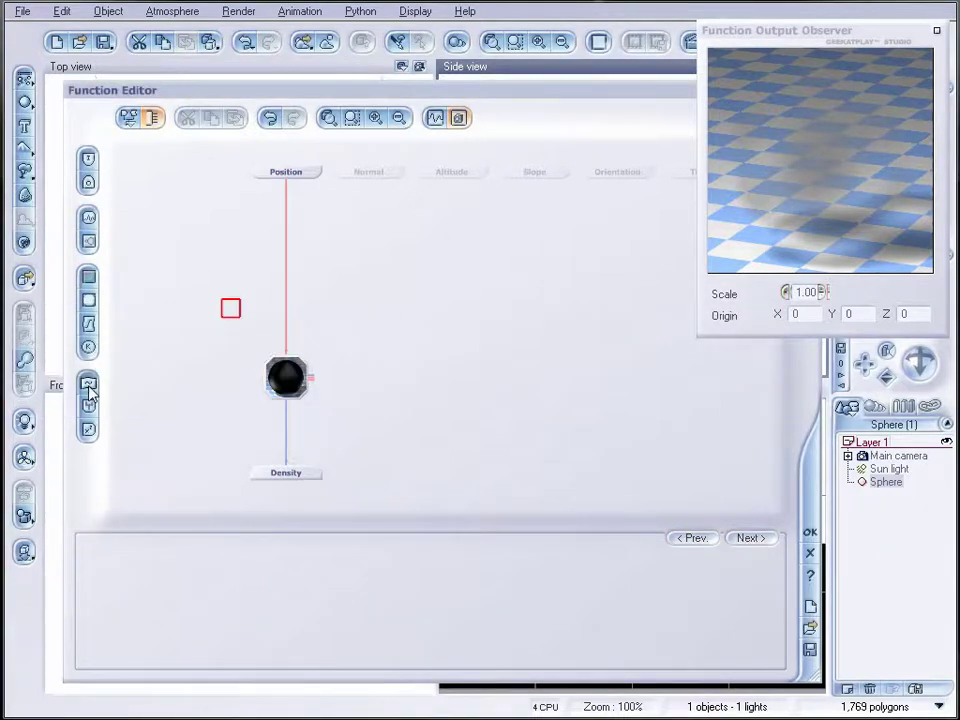
pyautogui.click(88, 392)
pyautogui.moveTo(242, 300); pyautogui.dragTo(214, 313)
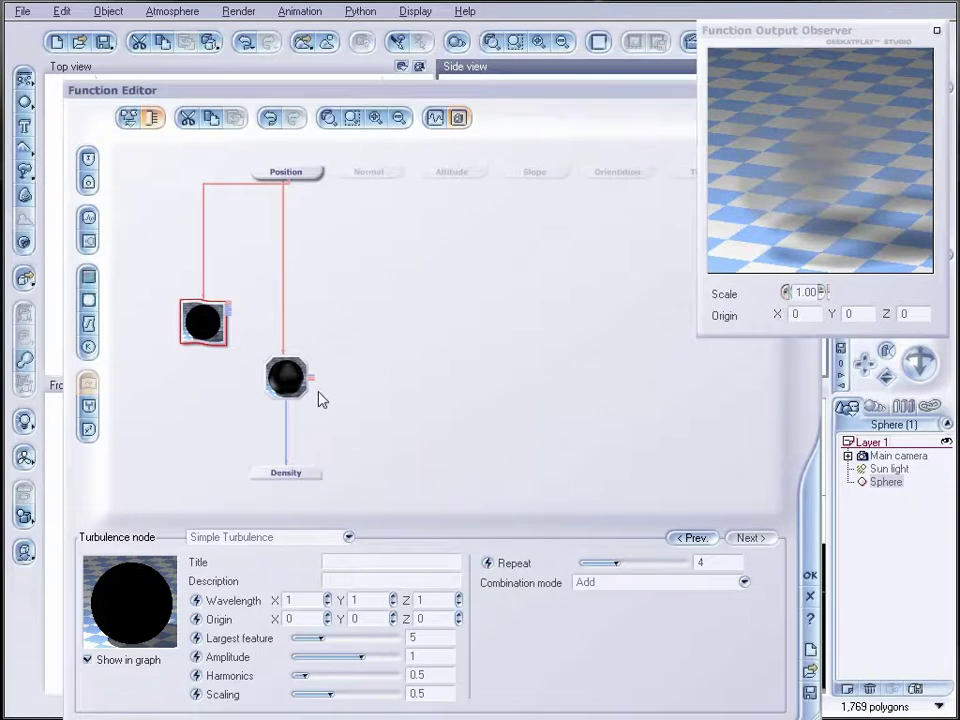
pyautogui.moveTo(320, 390); pyautogui.dragTo(214, 298)
pyautogui.click(287, 378)
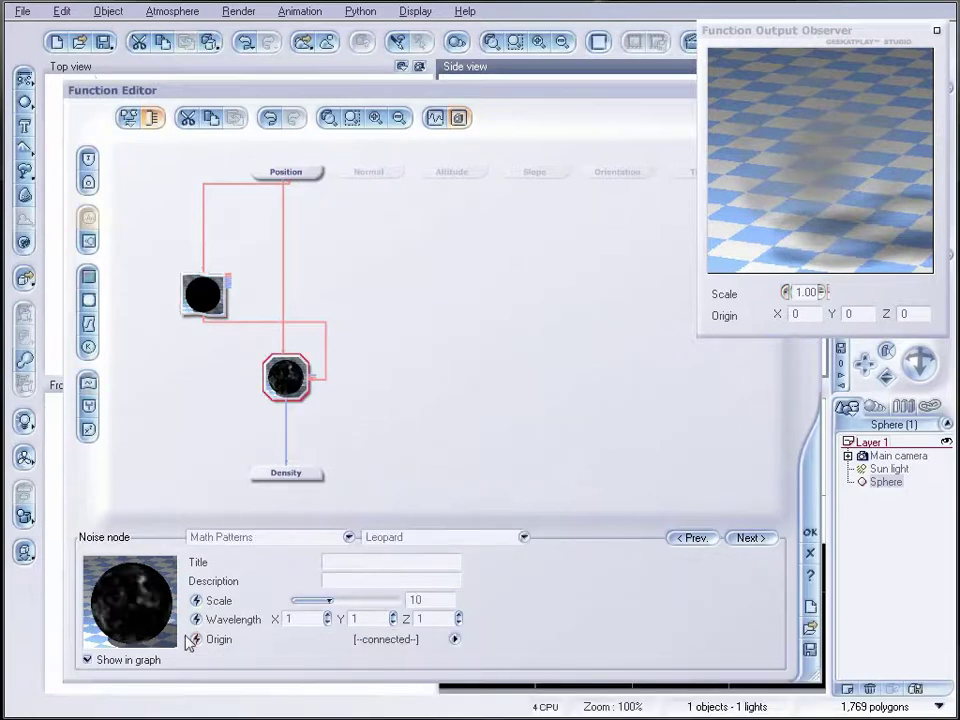
# - Set the turbulence node's largest feature to about 4.02 and amplitude to about 0.083, adjust its scaling, and lower the Leopard node in the graph
pyautogui.click(208, 291)
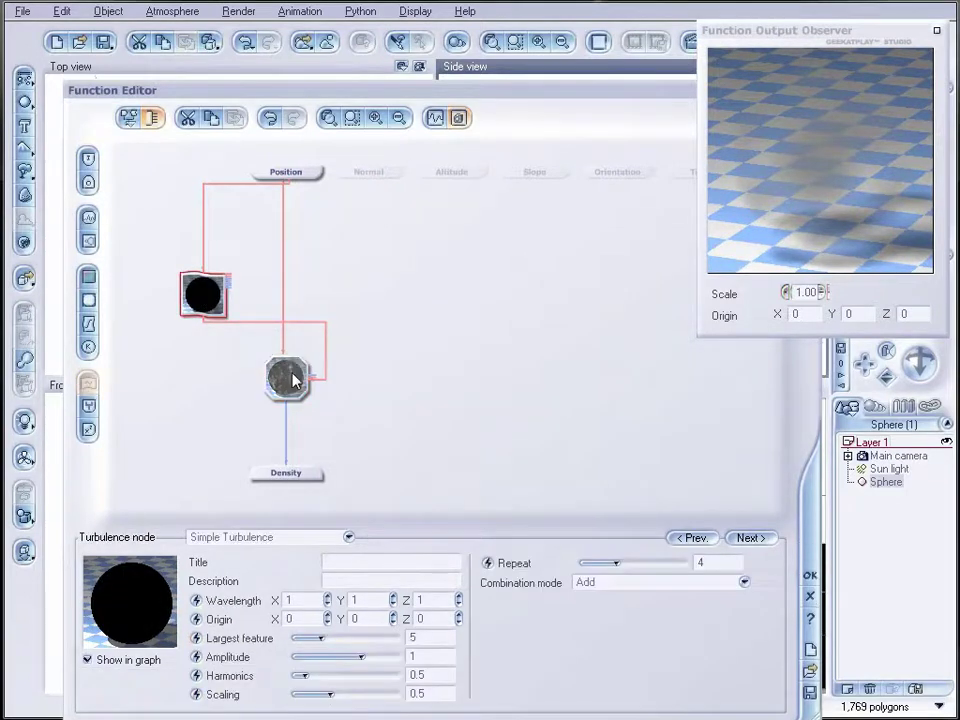
pyautogui.moveTo(215, 305); pyautogui.dragTo(215, 333)
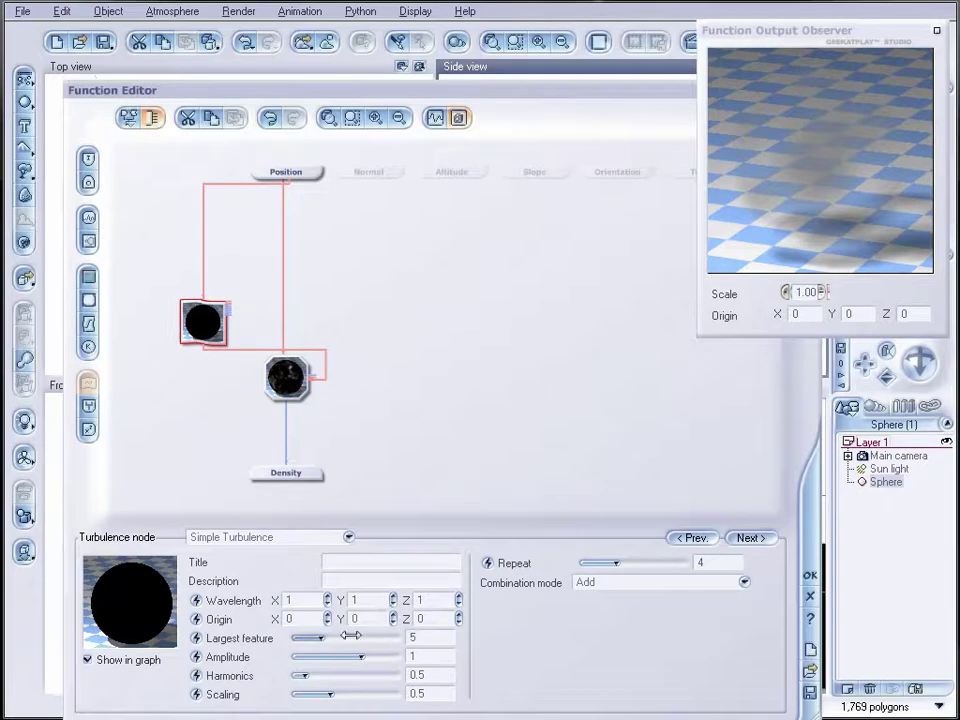
pyautogui.moveTo(350, 635); pyautogui.dragTo(331, 656)
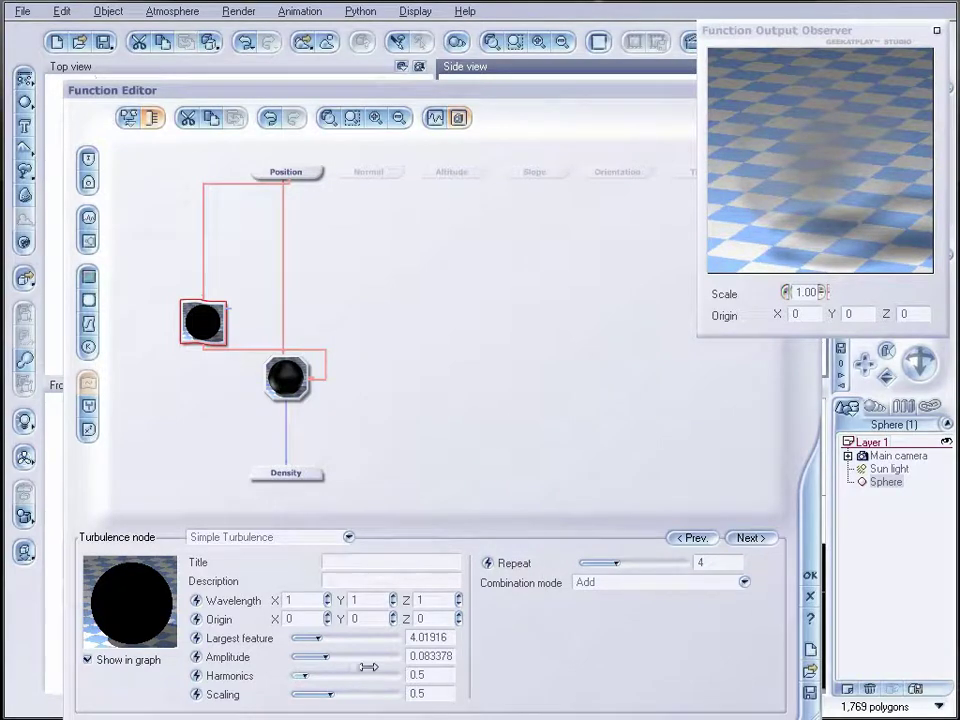
pyautogui.moveTo(337, 694); pyautogui.dragTo(342, 694)
pyautogui.moveTo(286, 385); pyautogui.dragTo(286, 412)
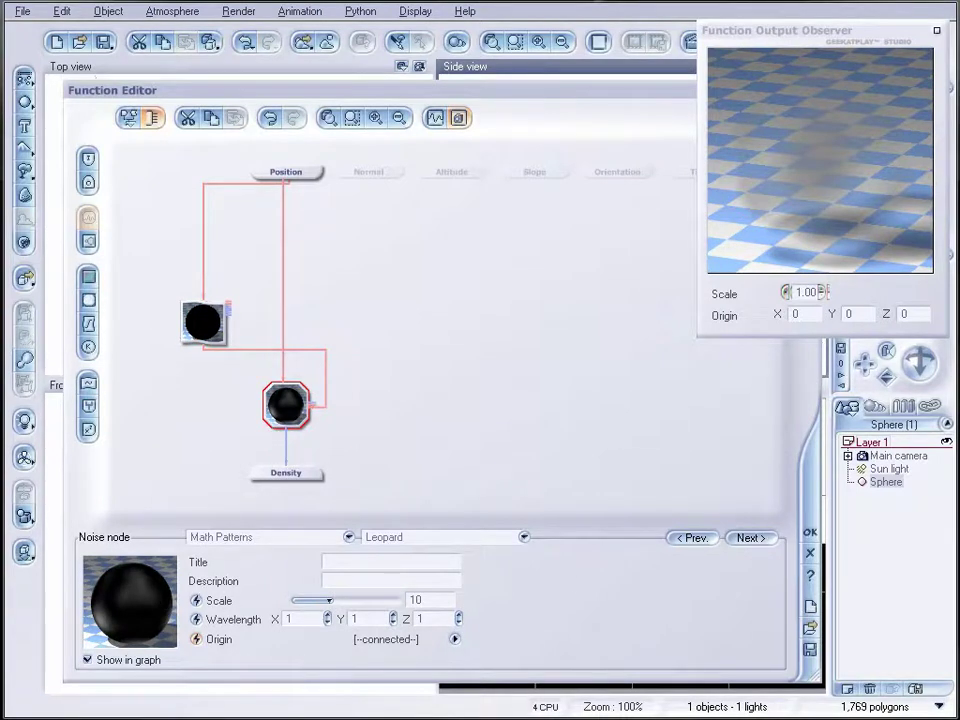
# - Add a Simple Fractal node beside the noise node with largest feature about 2.34, roughness 1 and gain about 4.28
pyautogui.click(394, 292)
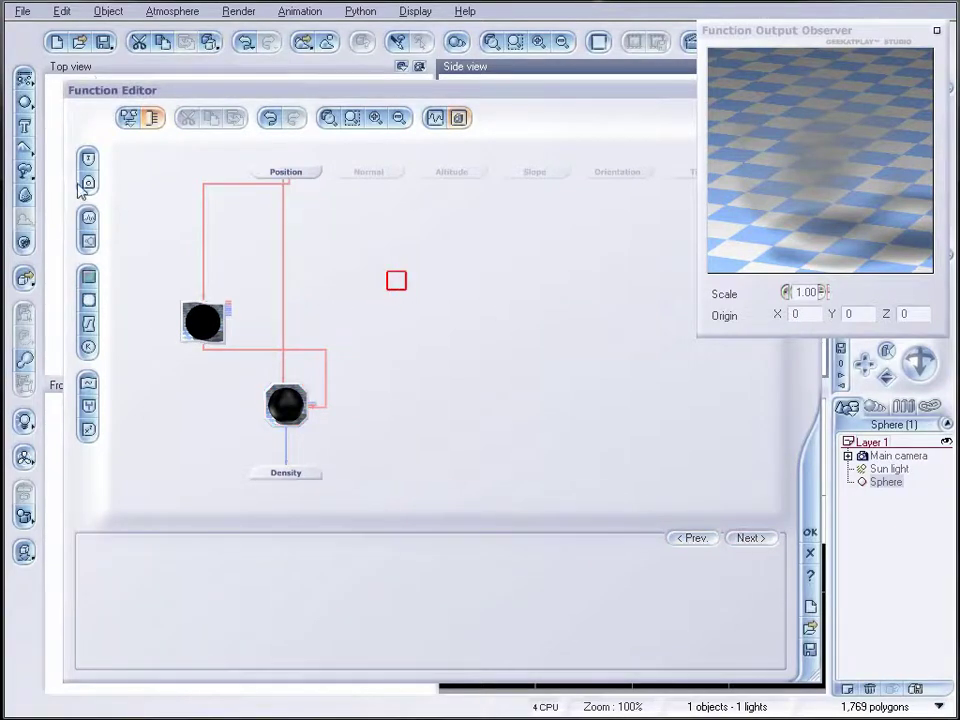
pyautogui.click(89, 243)
pyautogui.moveTo(411, 264); pyautogui.dragTo(412, 320)
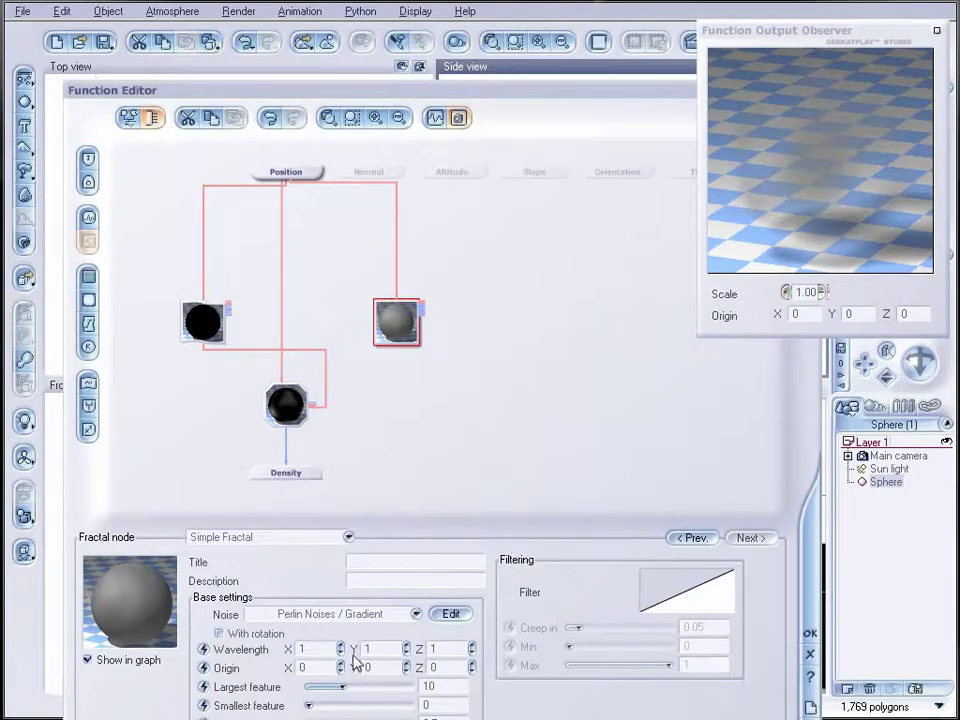
pyautogui.moveTo(360, 687); pyautogui.dragTo(345, 683)
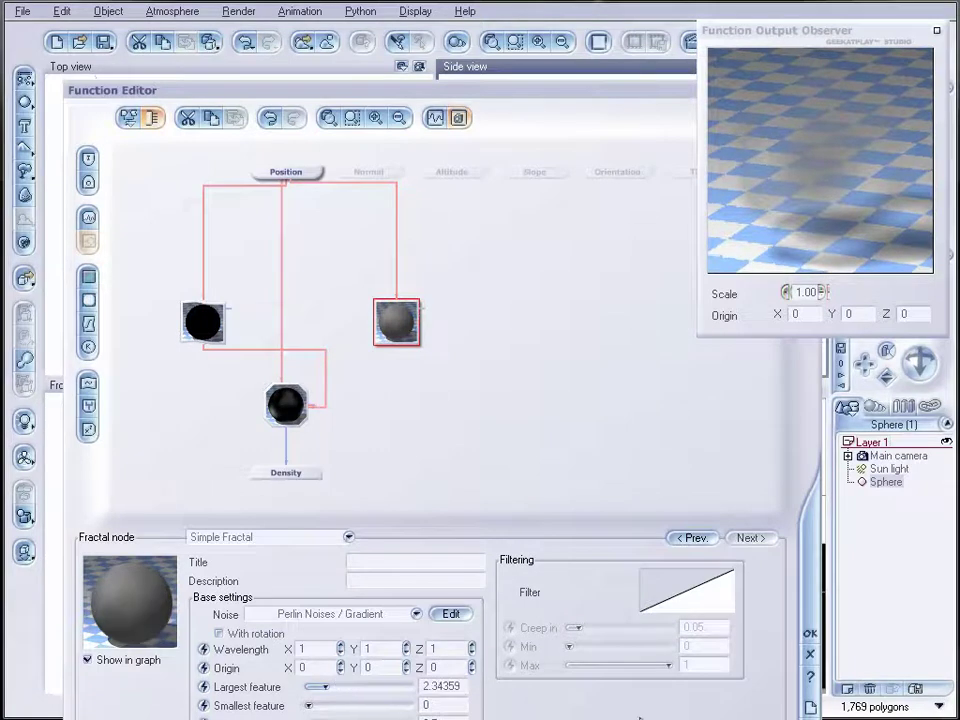
pyautogui.moveTo(477, 87); pyautogui.dragTo(482, 48)
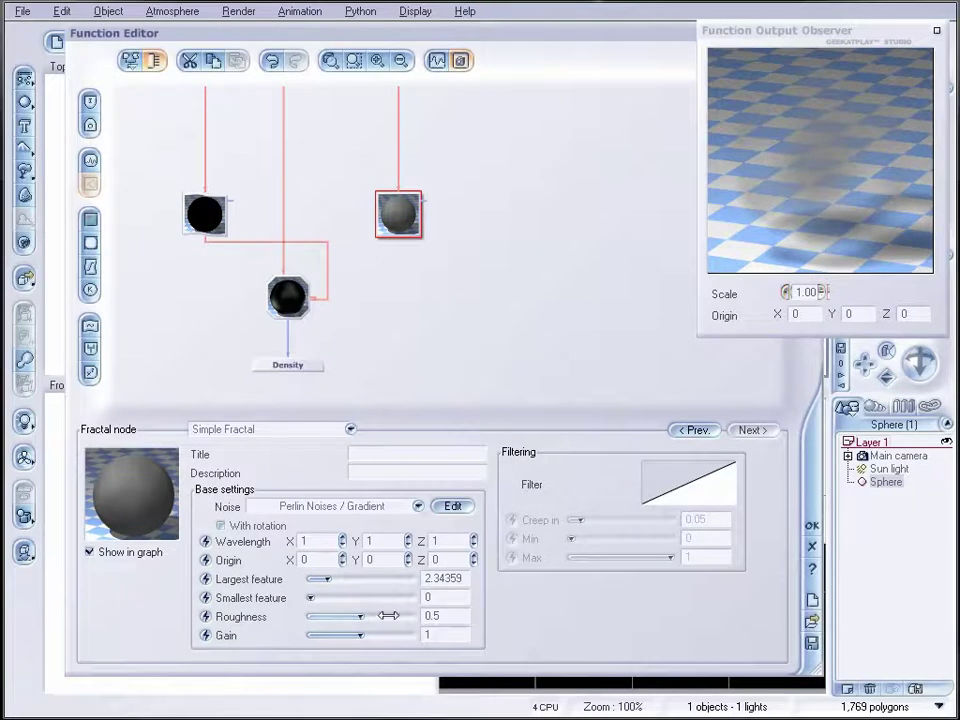
pyautogui.moveTo(369, 617); pyautogui.dragTo(410, 618)
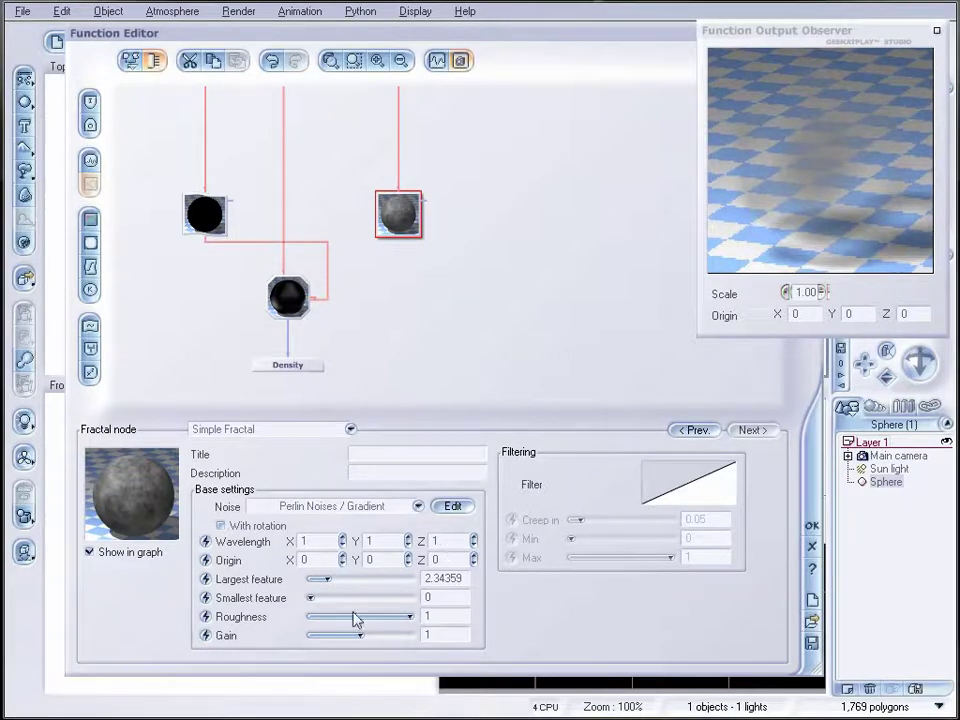
pyautogui.moveTo(340, 636); pyautogui.dragTo(381, 639)
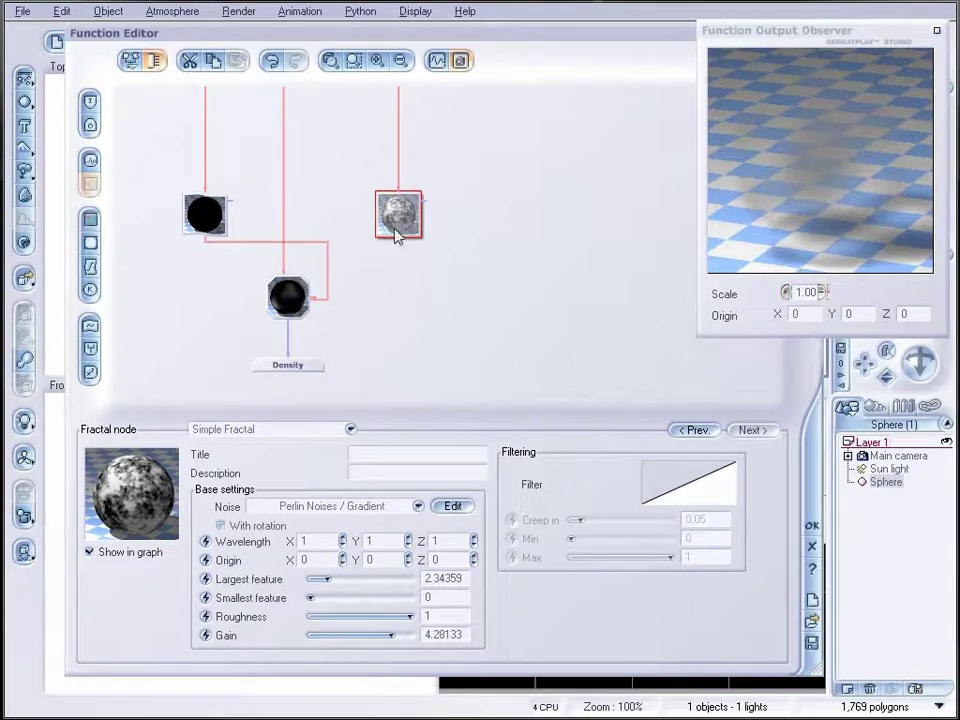
# - Expose the Leopard noise node's Scale as an input and drive it with the fractal node instead of the constant
pyautogui.click(287, 314)
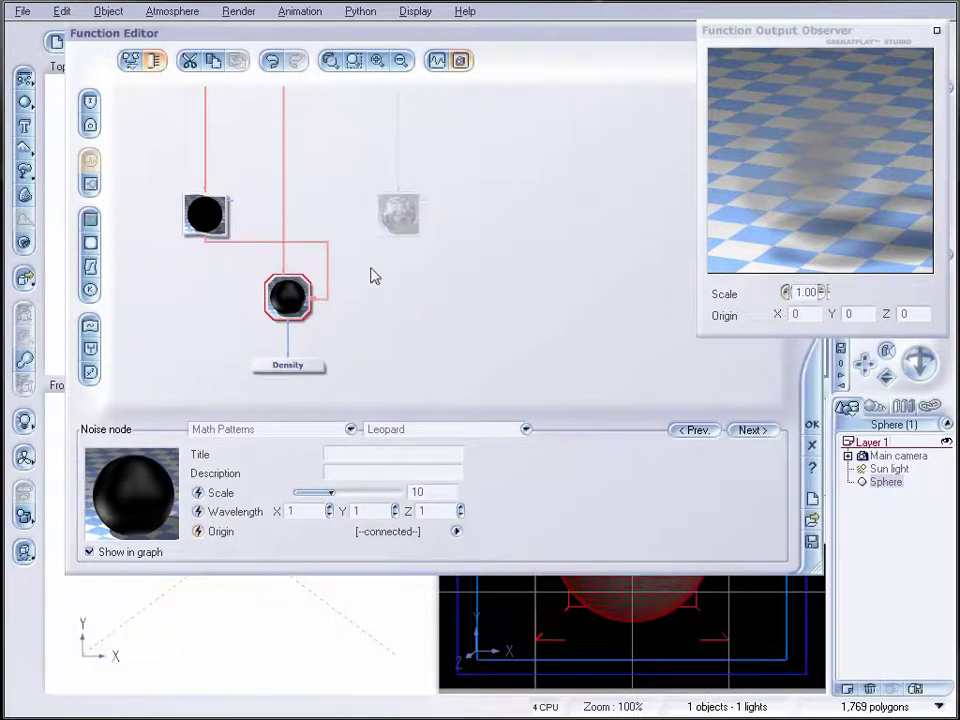
pyautogui.click(198, 494)
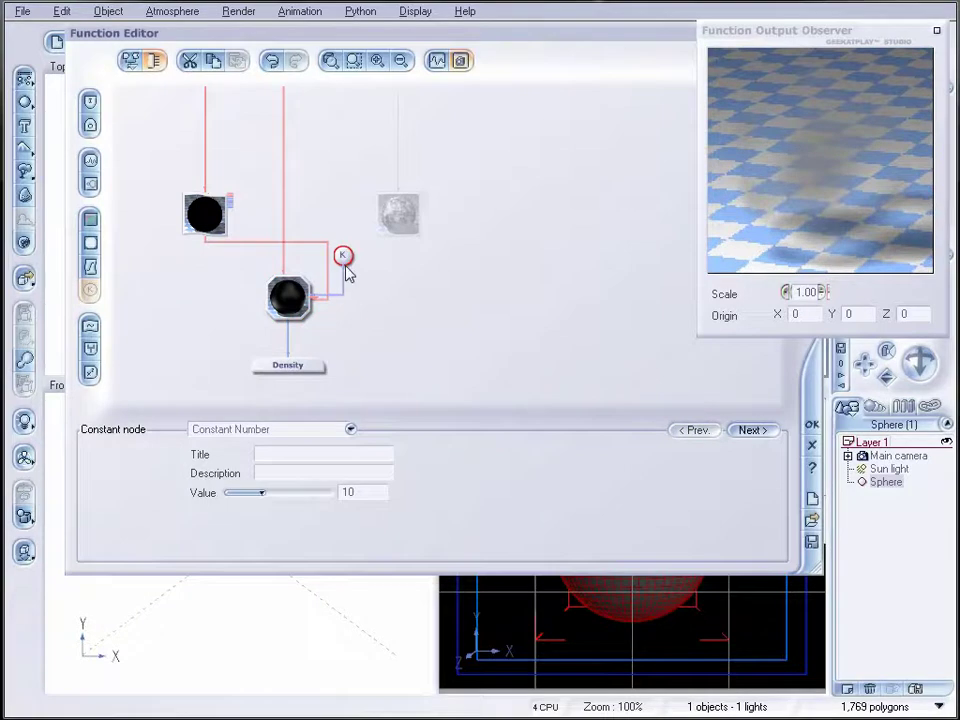
pyautogui.click(401, 236)
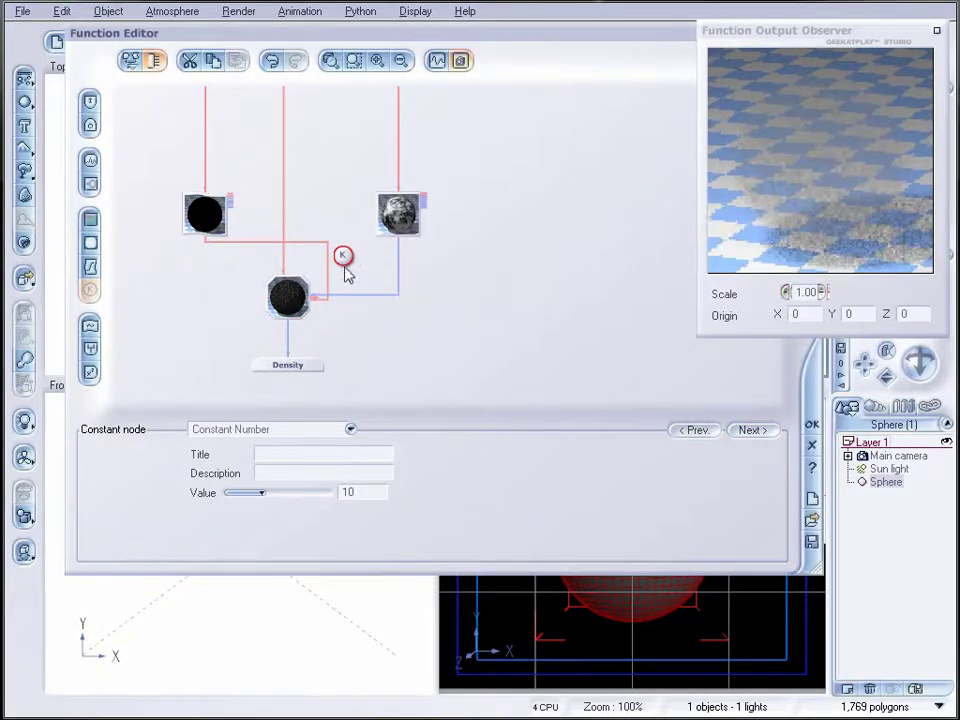
# - Delete the leftover Constant Number node beside the Leopard noise node
pyautogui.press('Delete')
pyautogui.rightClick(534, 266)
pyautogui.click(481, 231)
pyautogui.moveTo(481, 229); pyautogui.dragTo(510, 259)
pyautogui.click(311, 330)
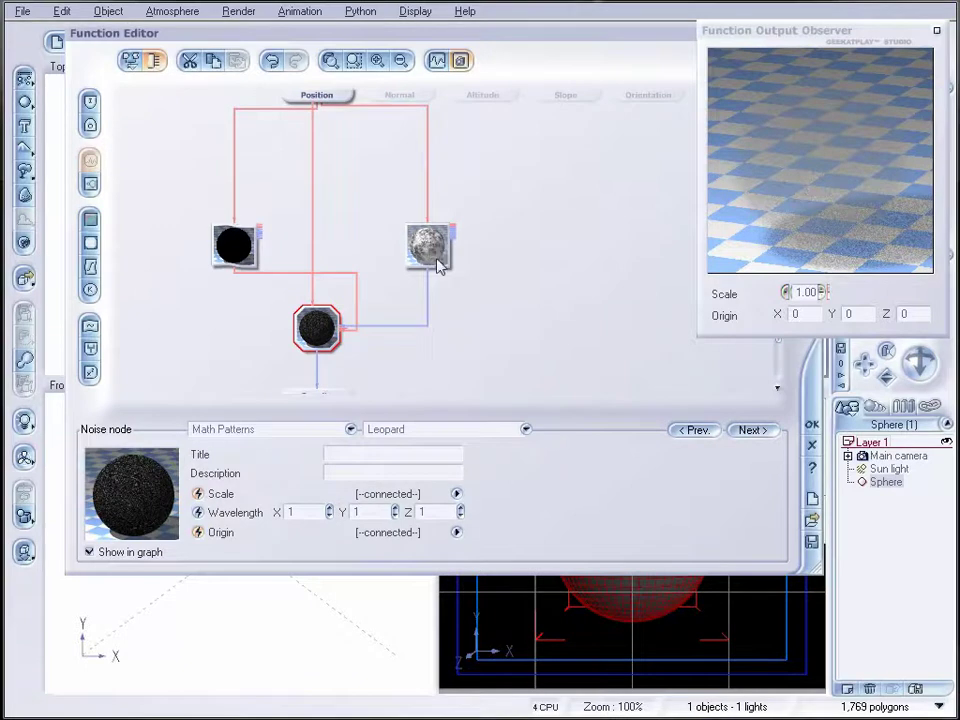
pyautogui.moveTo(468, 331); pyautogui.dragTo(464, 258)
# - Insert a Blender combiner node on the connection between the Leopard node and the Density output, and offset it slightly sideways
pyautogui.click(314, 300)
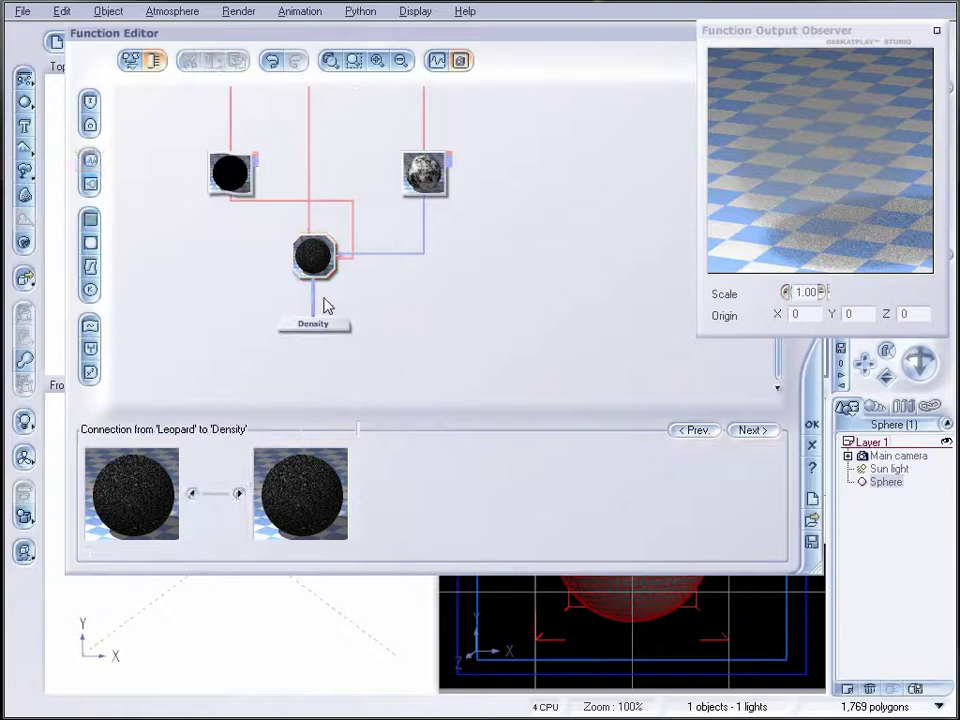
pyautogui.click(93, 350)
pyautogui.moveTo(302, 281); pyautogui.dragTo(410, 294)
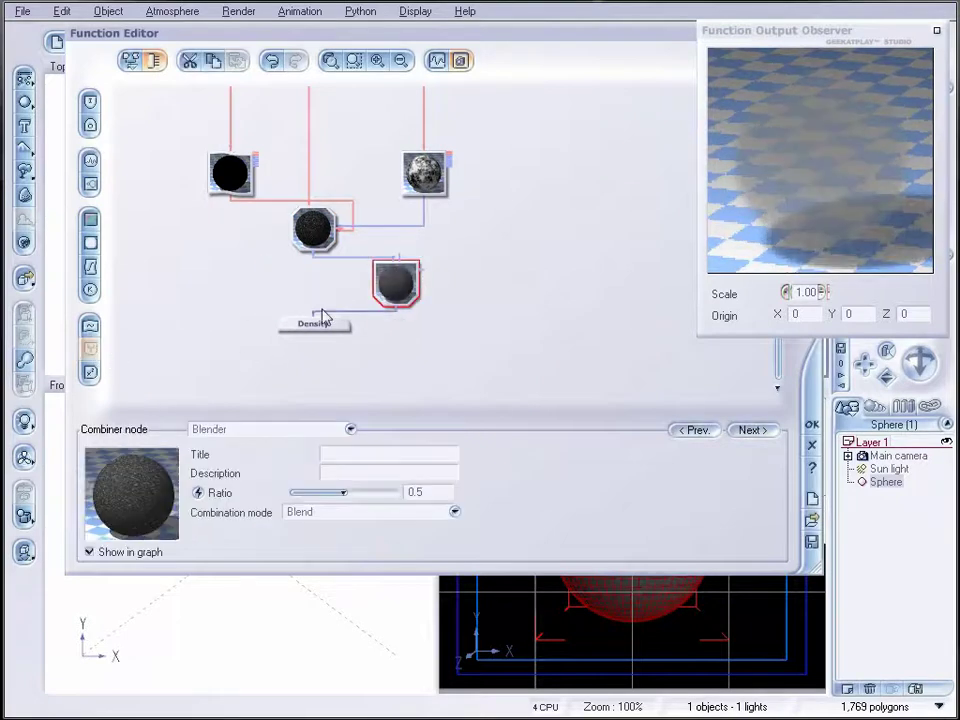
pyautogui.click(315, 326)
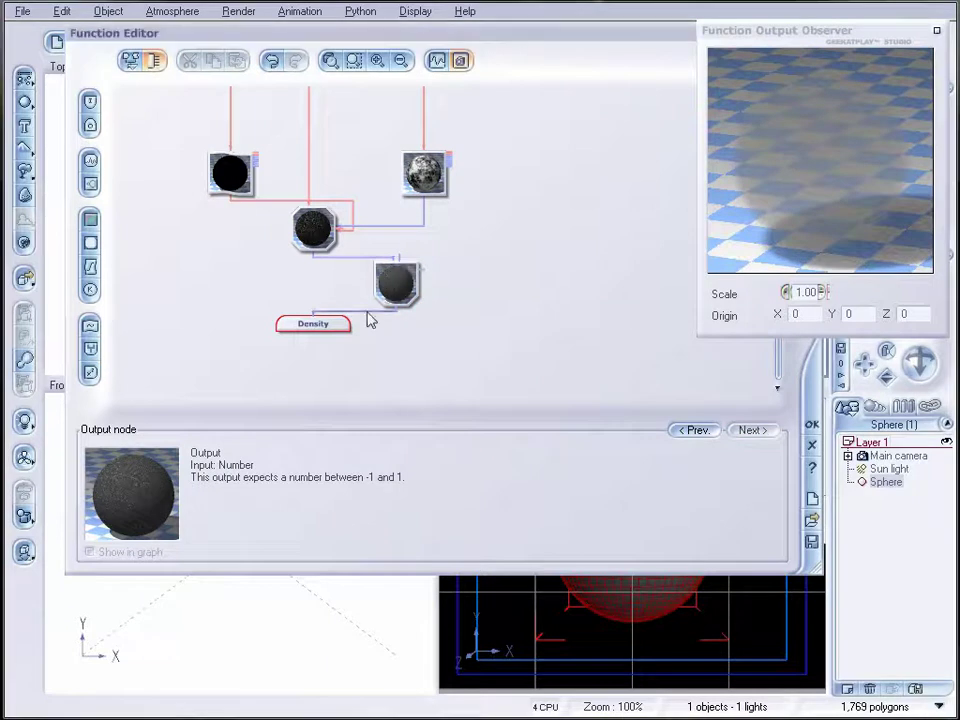
pyautogui.click(398, 283)
pyautogui.click(318, 327)
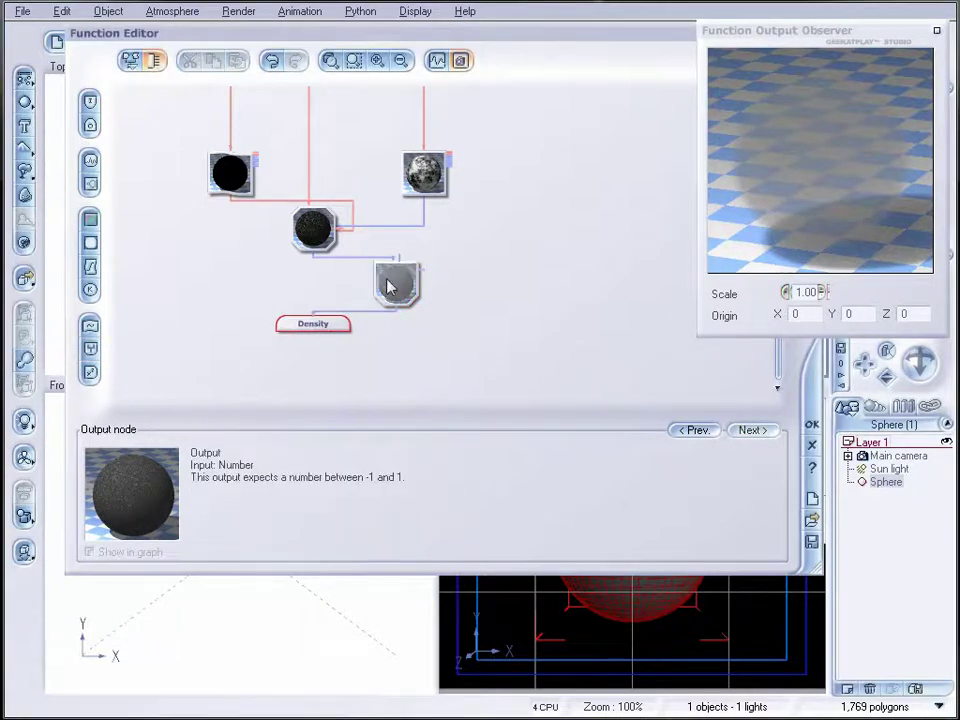
pyautogui.moveTo(390, 287); pyautogui.dragTo(361, 287)
# - Add an Angle of Incidence input with a Filter node below it, and connect the filter to the Blender node
pyautogui.click(530, 195)
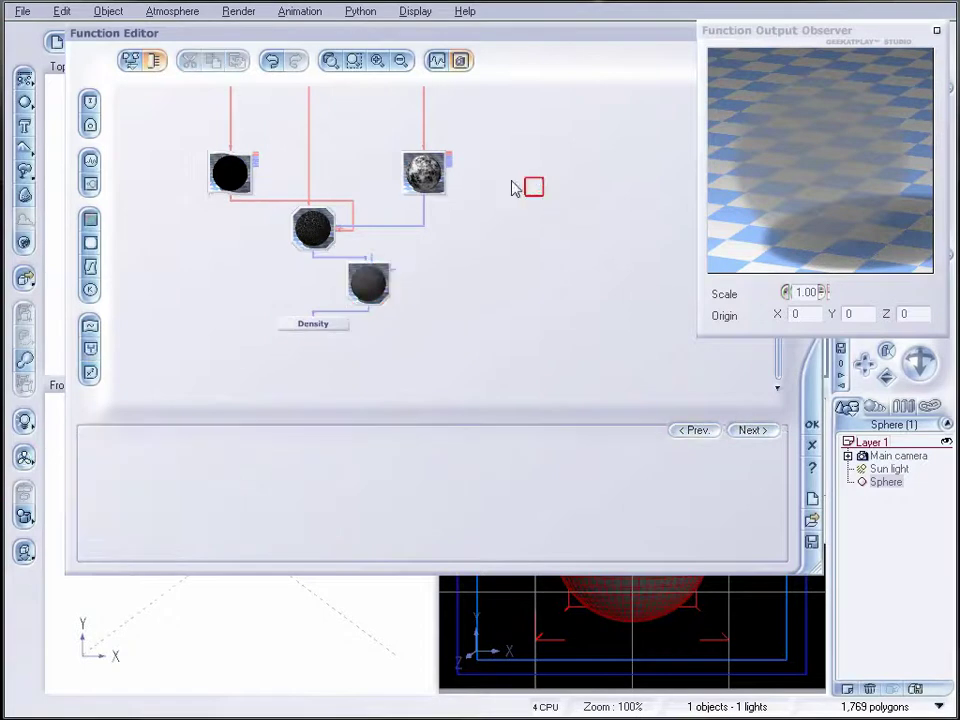
pyautogui.click(96, 106)
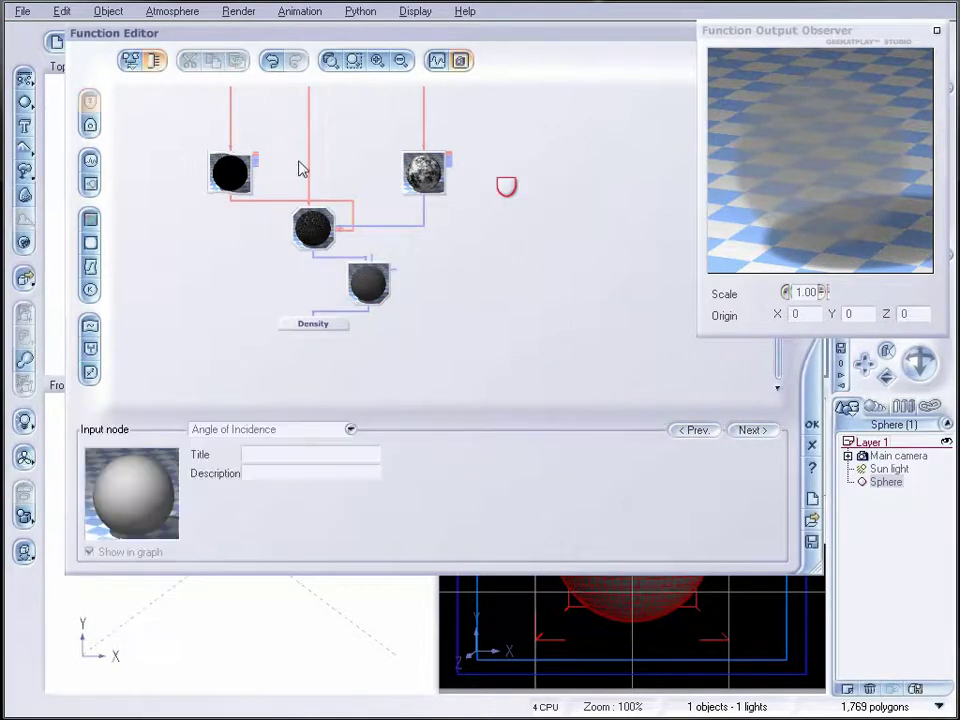
pyautogui.moveTo(514, 193); pyautogui.dragTo(542, 163)
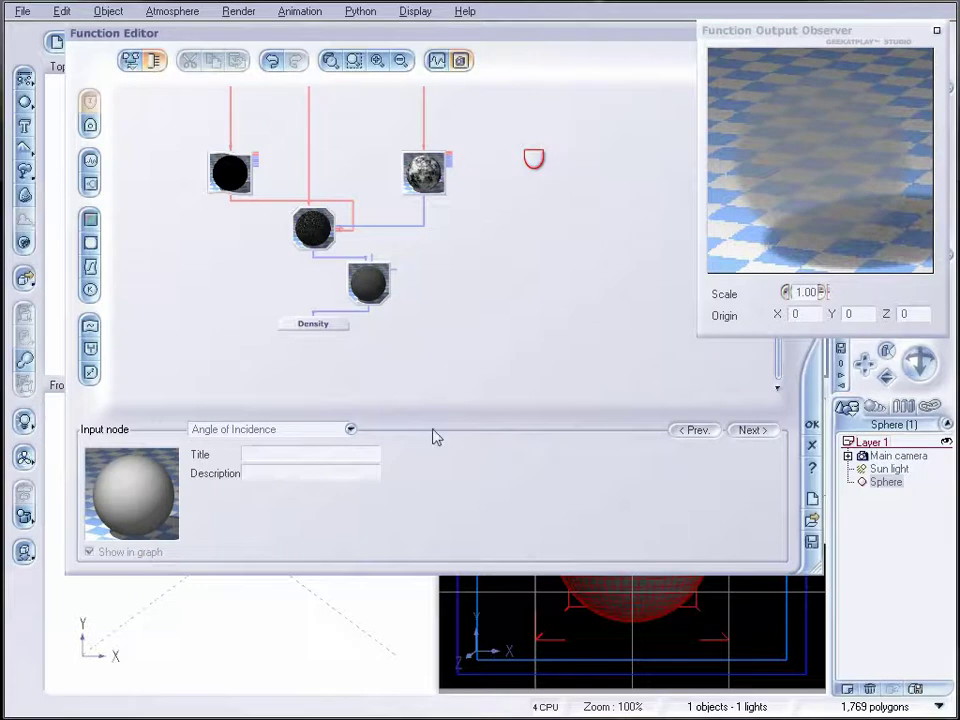
pyautogui.click(528, 204)
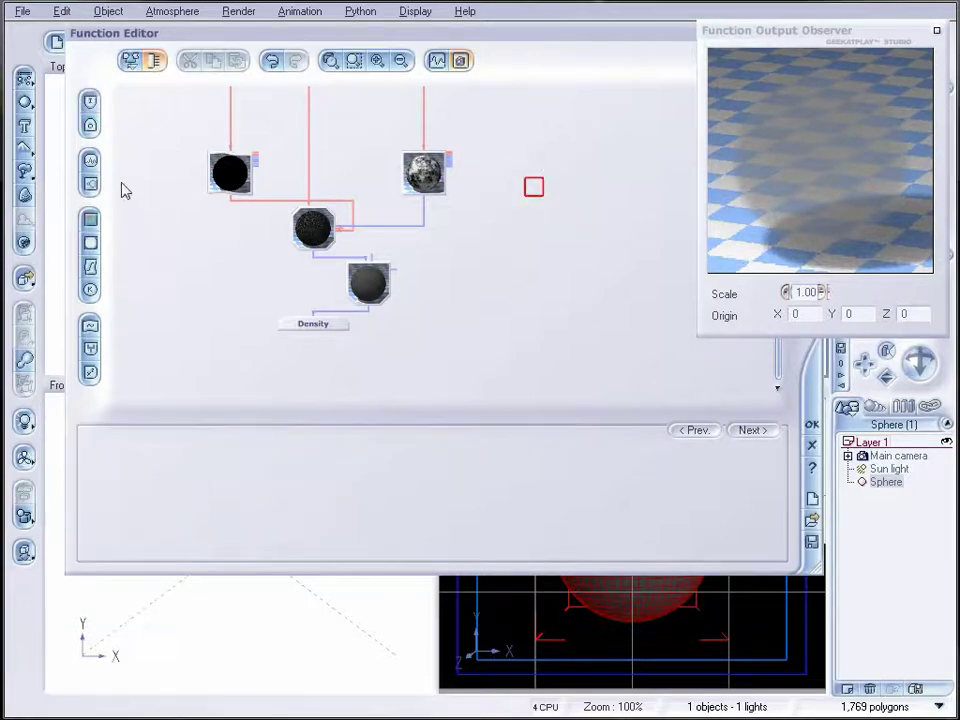
pyautogui.click(90, 265)
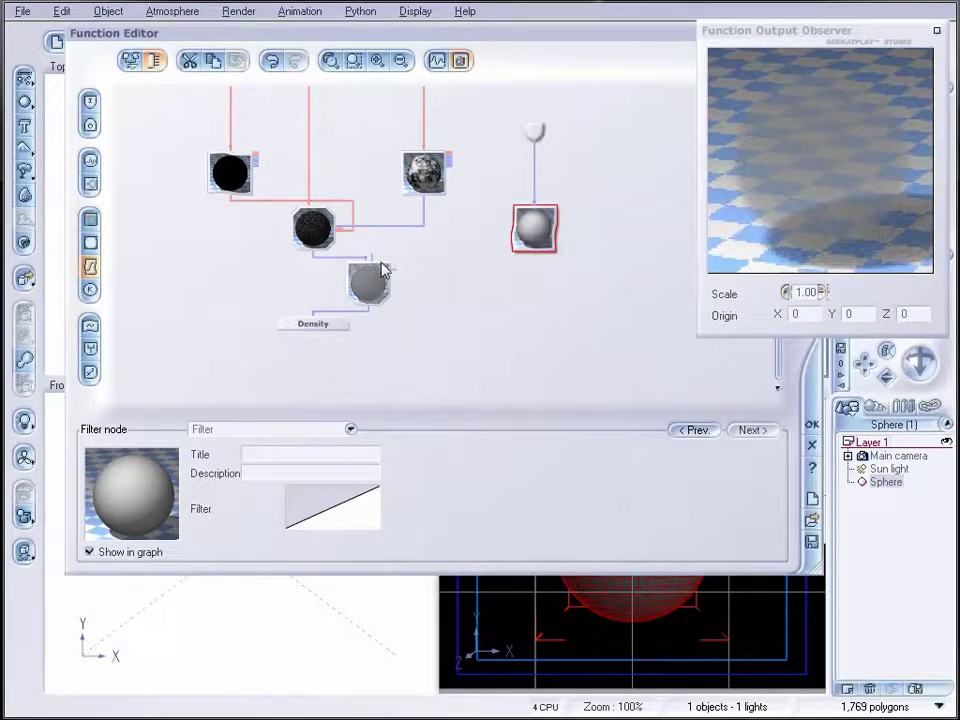
pyautogui.moveTo(372, 260); pyautogui.dragTo(541, 229)
# - Reshape the Filter node's curve with a new keypoint at about X 0.54, Y -0.44
pyautogui.rightClick(331, 516)
pyautogui.click(352, 523)
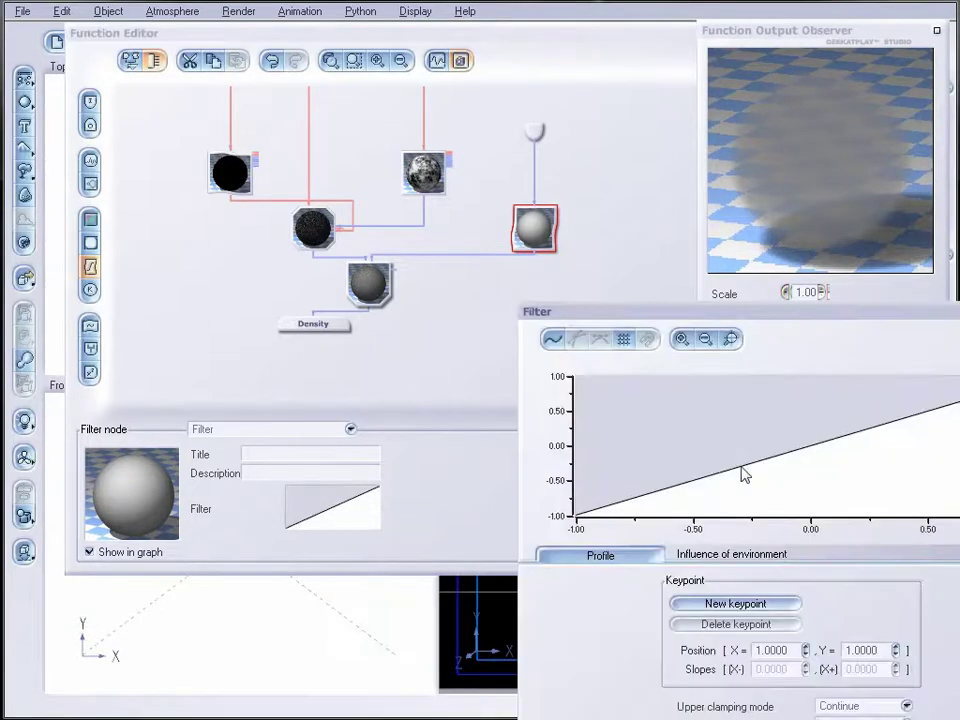
pyautogui.moveTo(745, 475); pyautogui.dragTo(938, 475)
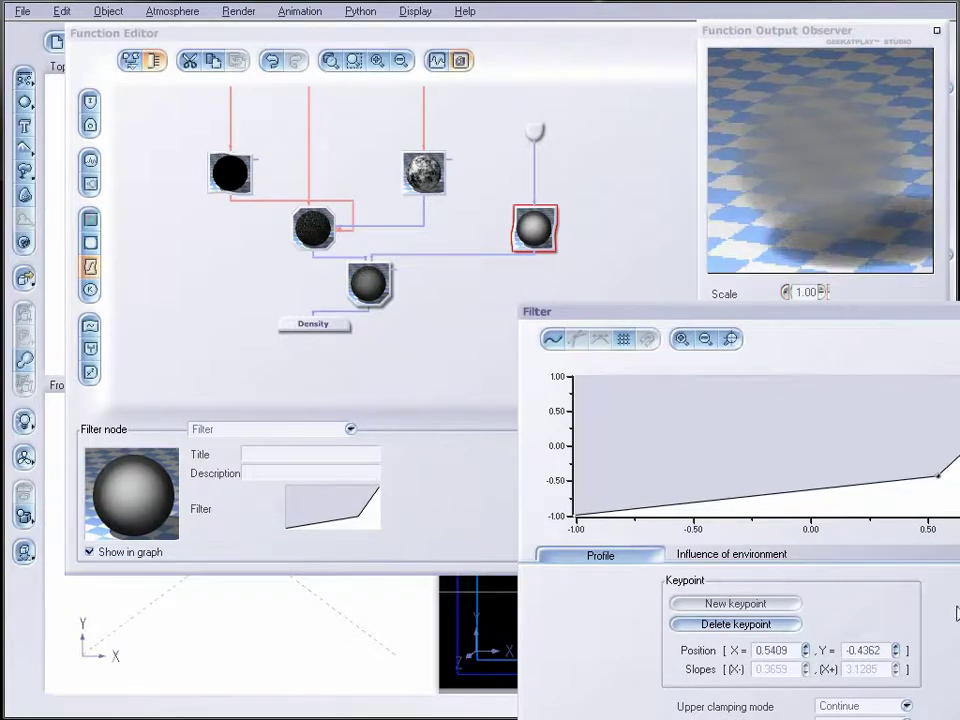
# - Set the Blender node's ratio to about 0.71 and spread the nodes farther above the Density output
pyautogui.click(372, 288)
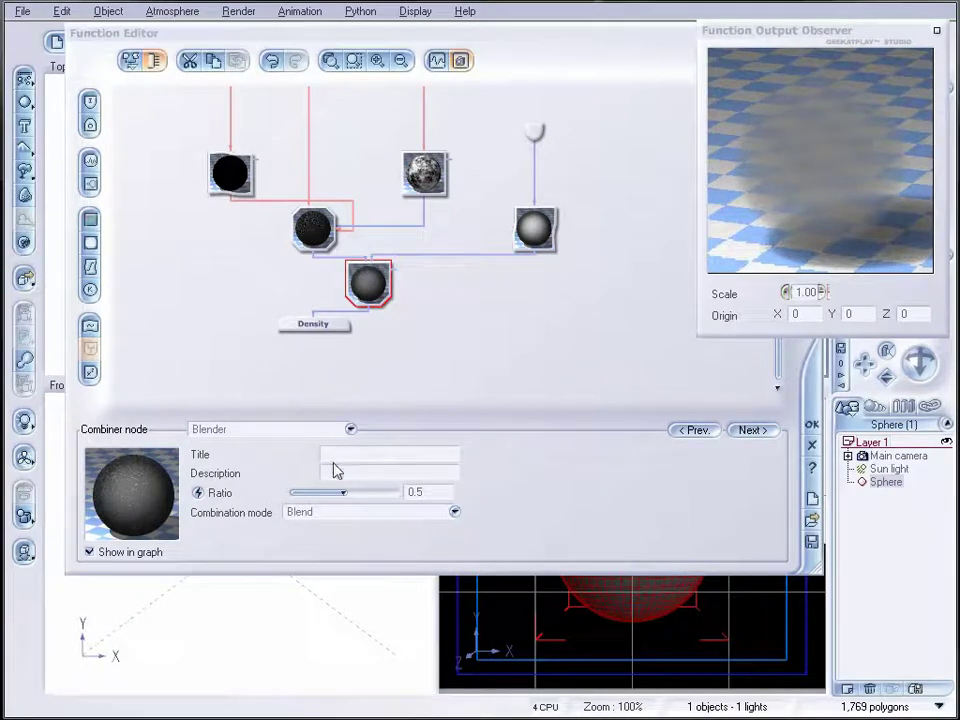
pyautogui.moveTo(349, 492); pyautogui.dragTo(367, 492)
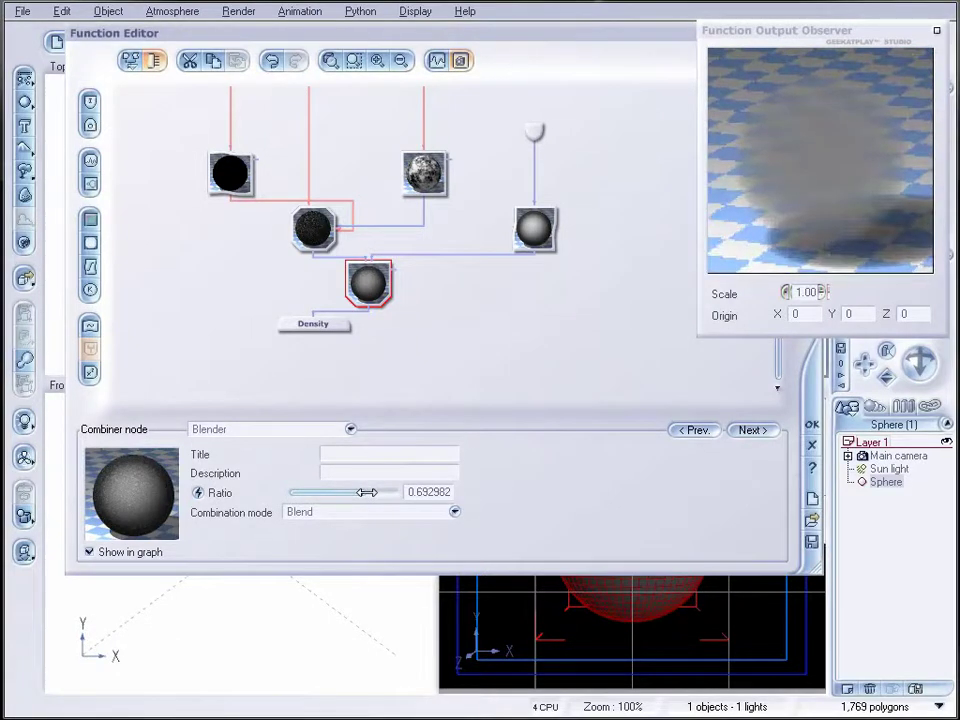
pyautogui.moveTo(367, 492); pyautogui.dragTo(369, 492)
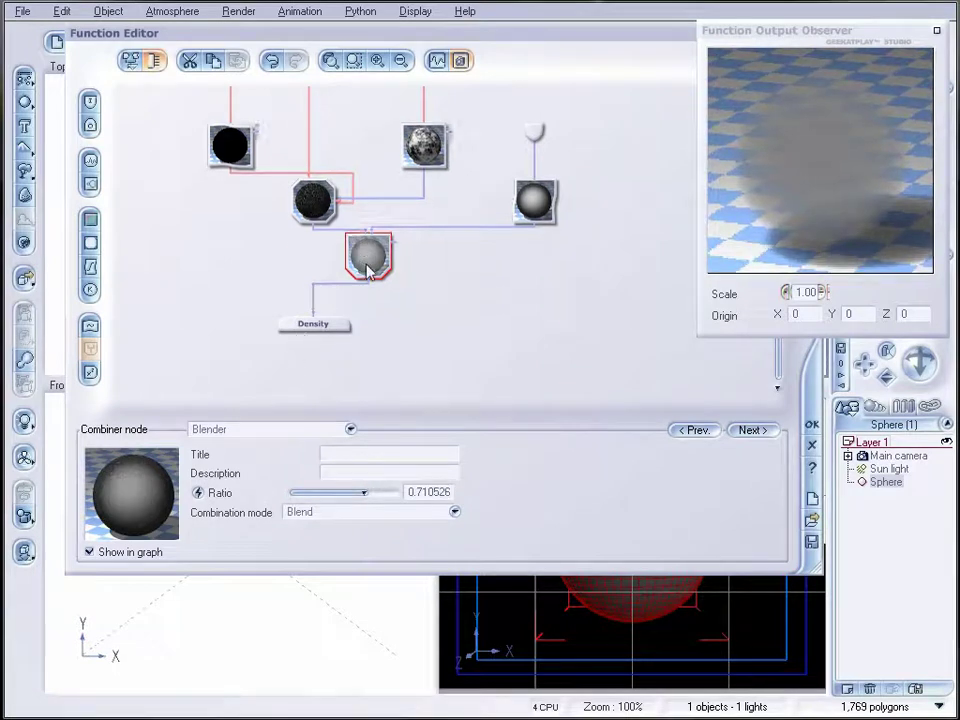
pyautogui.click(303, 185)
pyautogui.click(365, 252)
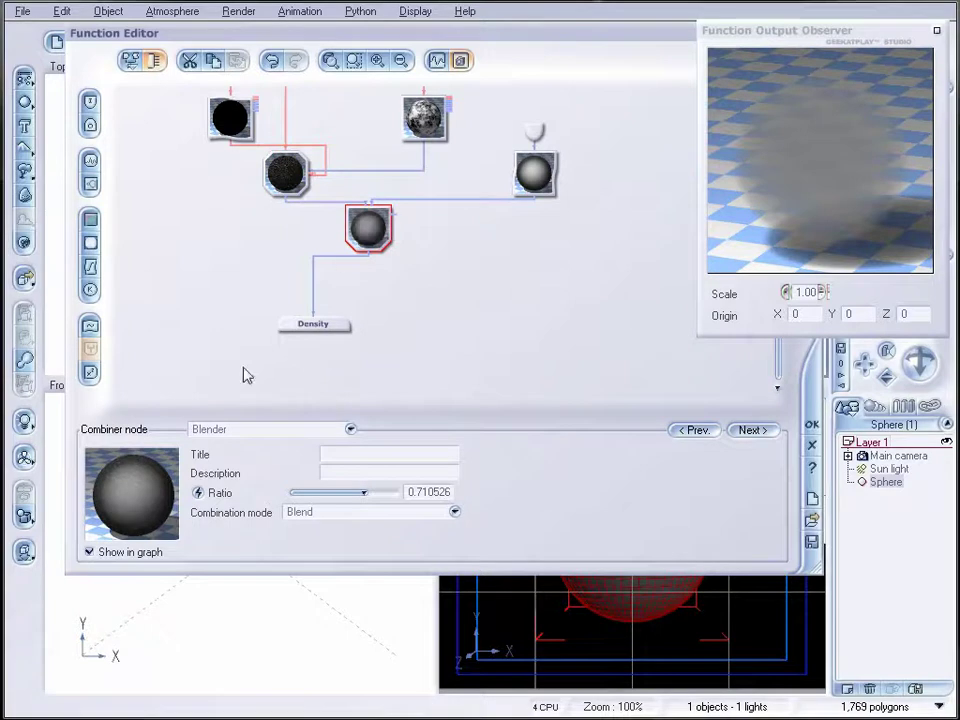
# - Set the Blender node's combination mode to Subtract and accept the density function
pyautogui.click(437, 521)
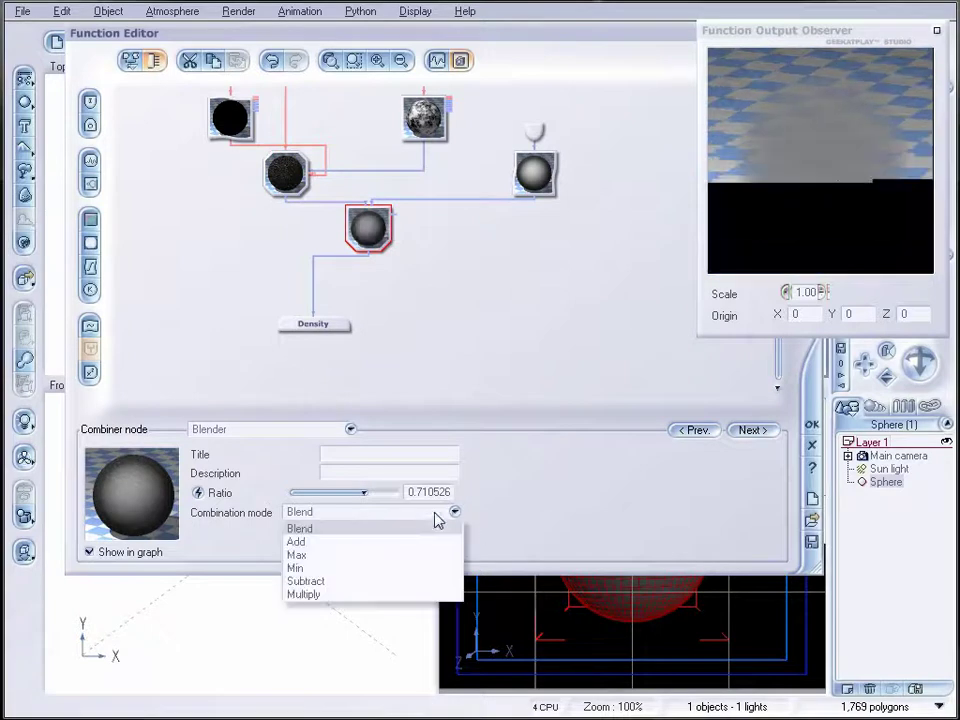
pyautogui.click(378, 580)
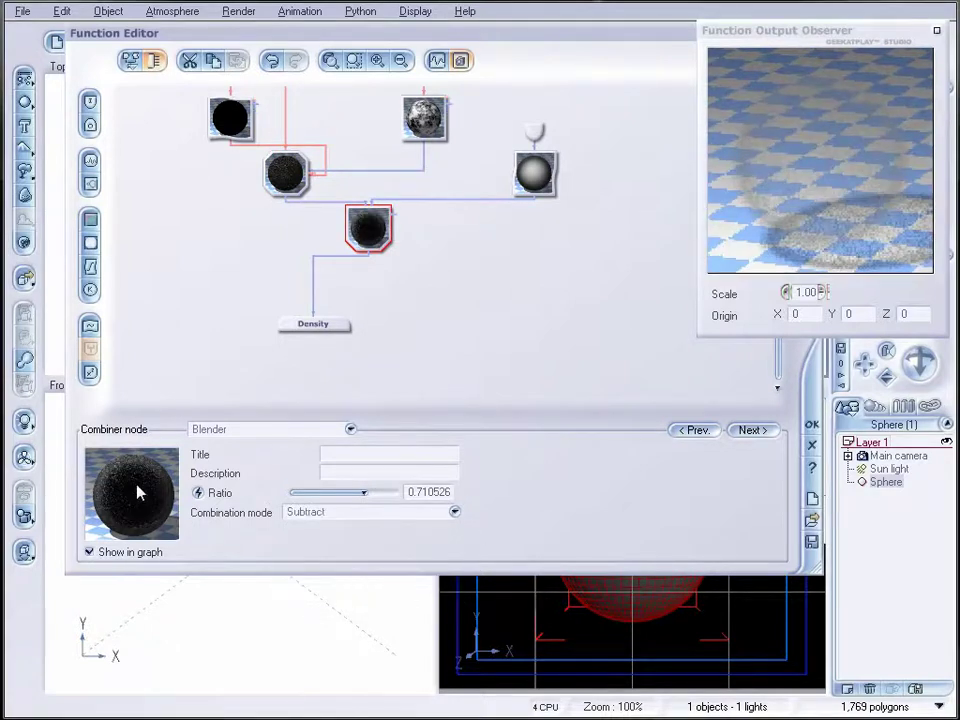
pyautogui.click(812, 424)
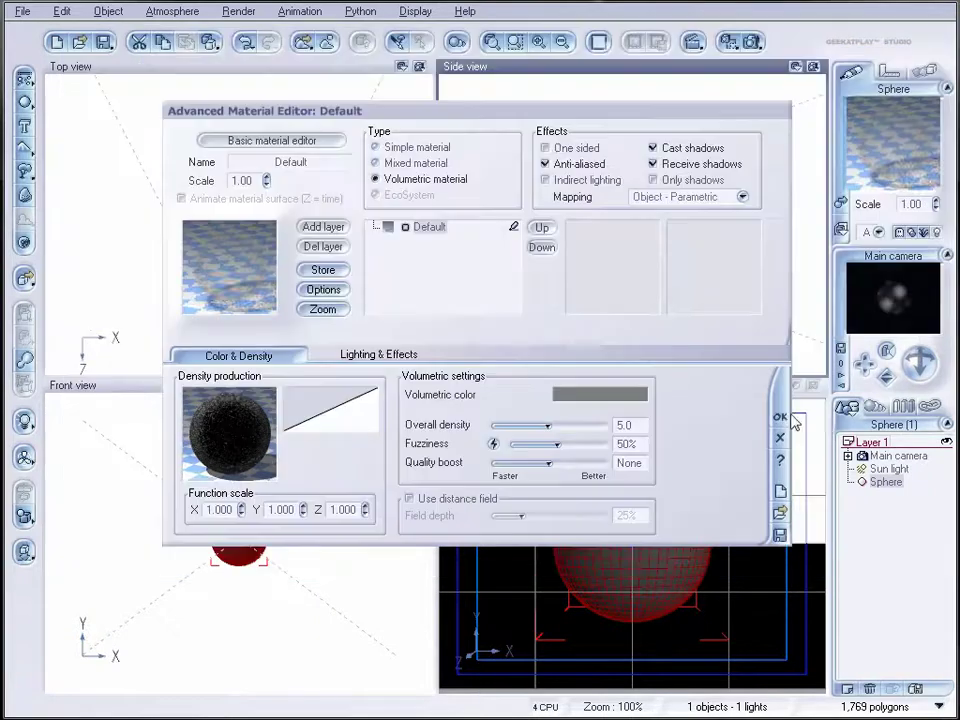
# - Set the volumetric color to bright orange, the overall density to about 6.6 and the fuzziness to 37%
pyautogui.moveTo(555, 125); pyautogui.dragTo(510, 141)
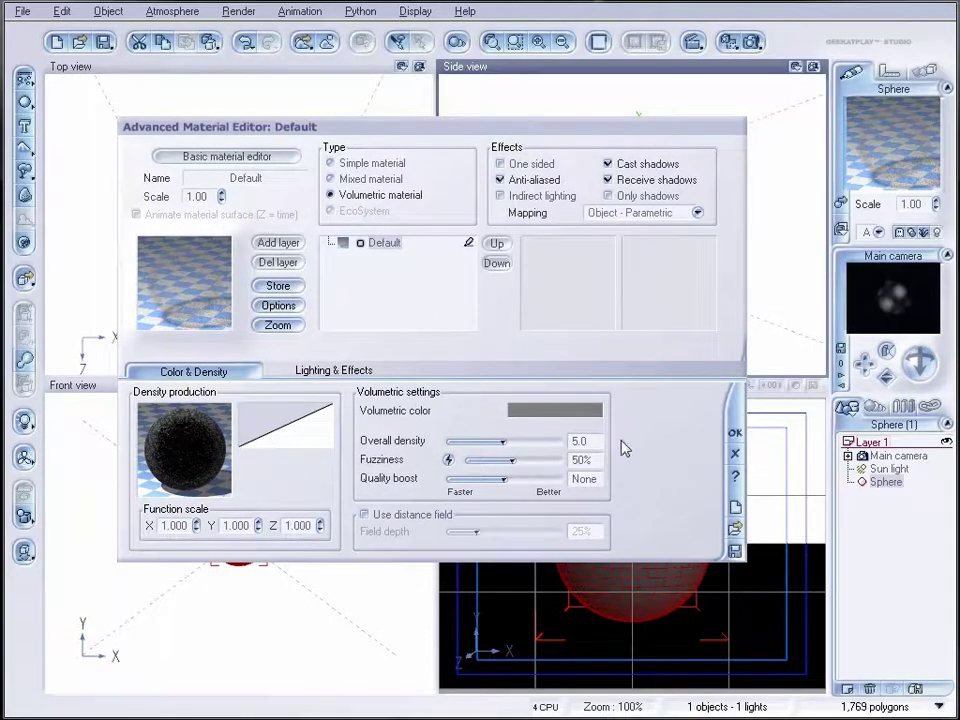
pyautogui.click(566, 423)
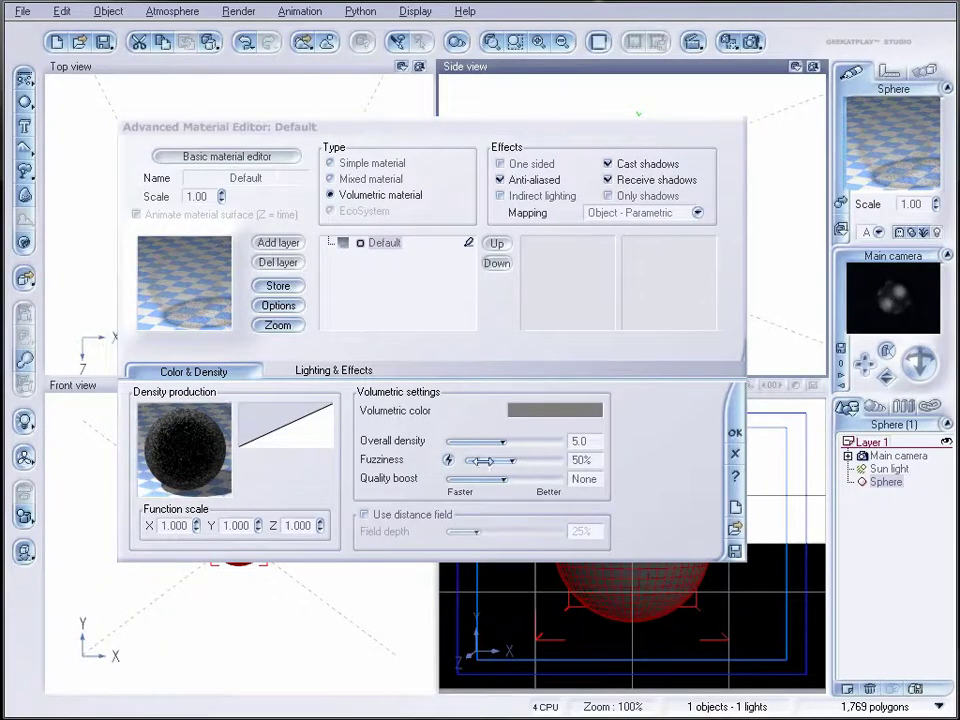
pyautogui.rightClick(560, 420)
pyautogui.click(591, 416)
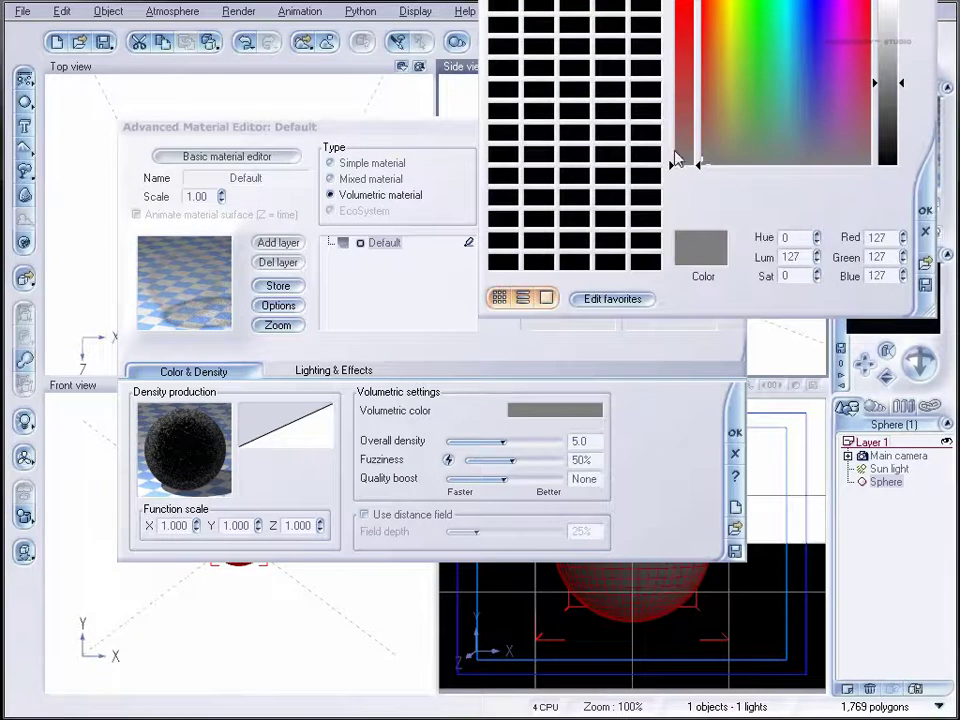
pyautogui.moveTo(731, 15); pyautogui.dragTo(711, 17)
pyautogui.click(925, 210)
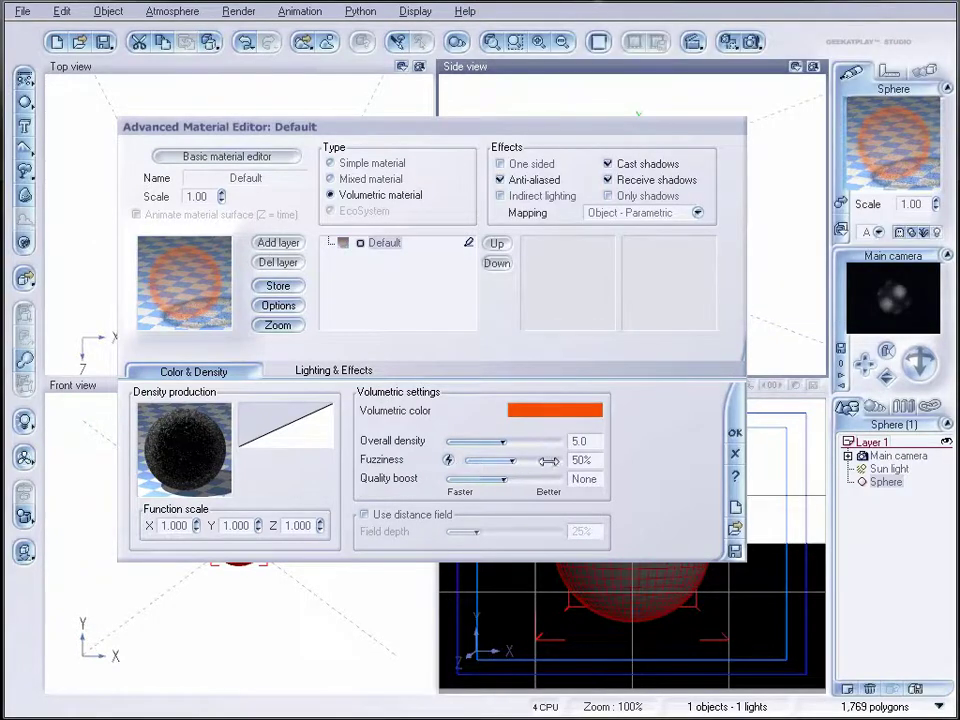
pyautogui.moveTo(490, 440); pyautogui.dragTo(500, 441)
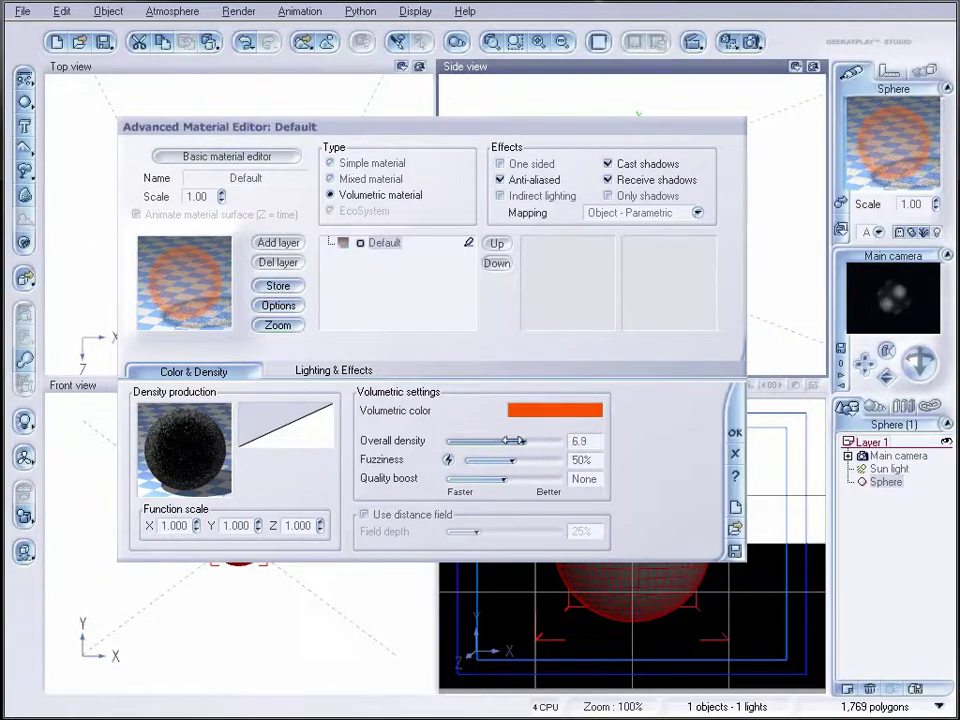
pyautogui.moveTo(540, 461); pyautogui.dragTo(529, 463)
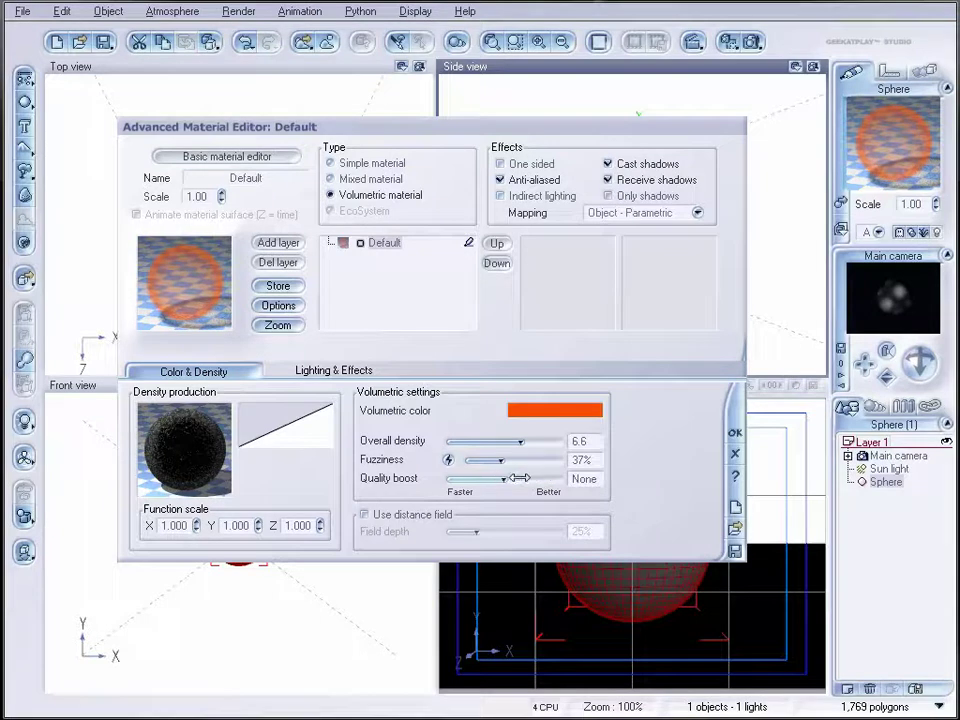
# - Set the material's lighting model to Additive and apply the material to the sphere
pyautogui.click(330, 370)
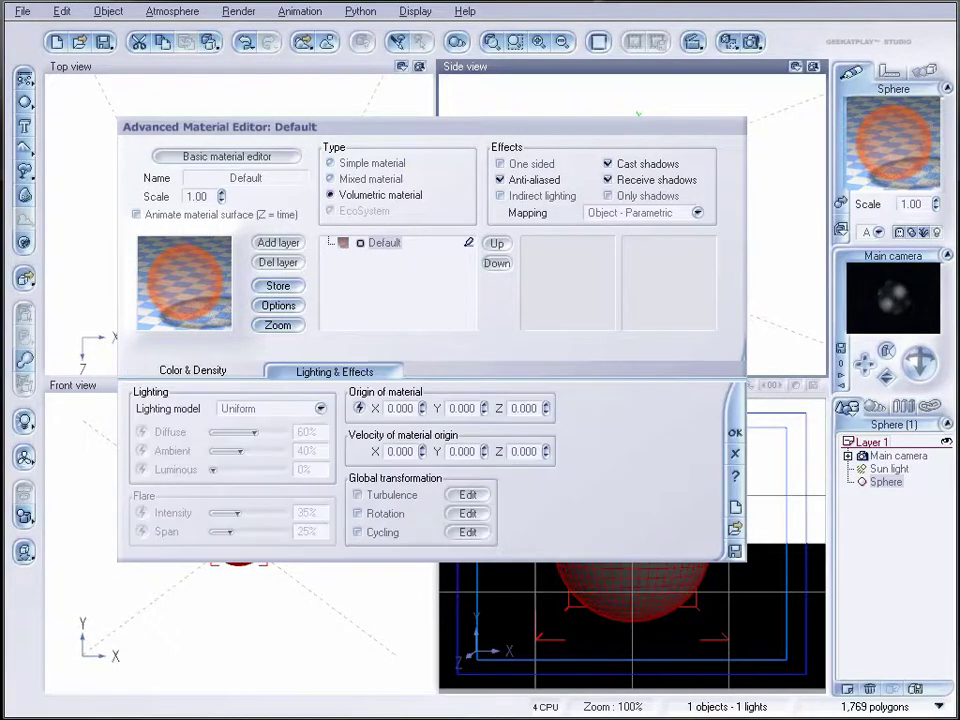
pyautogui.click(302, 411)
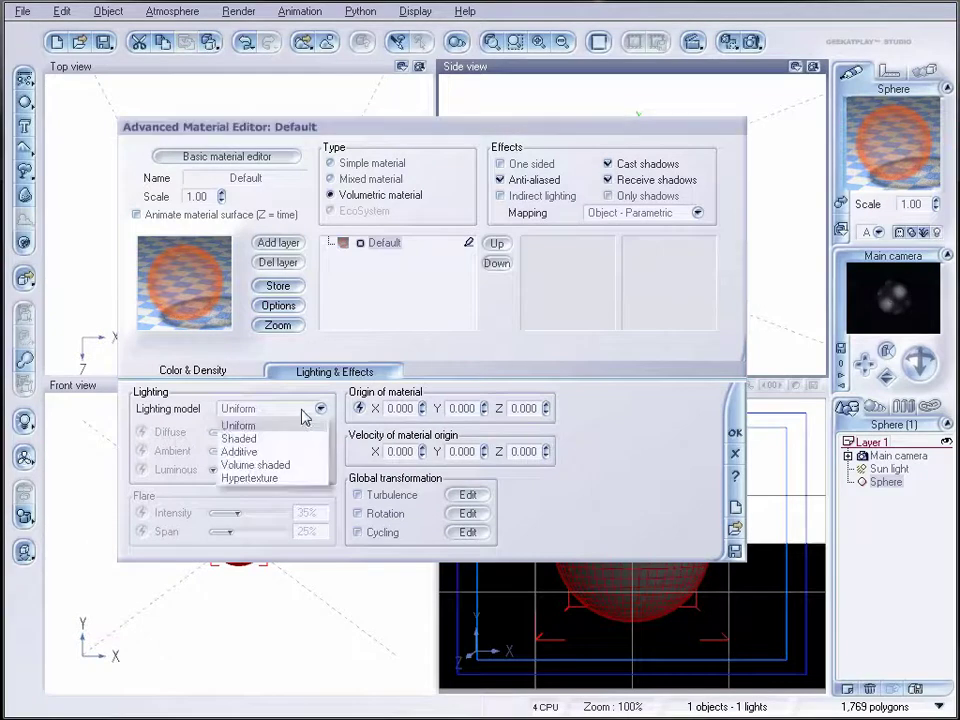
pyautogui.click(292, 451)
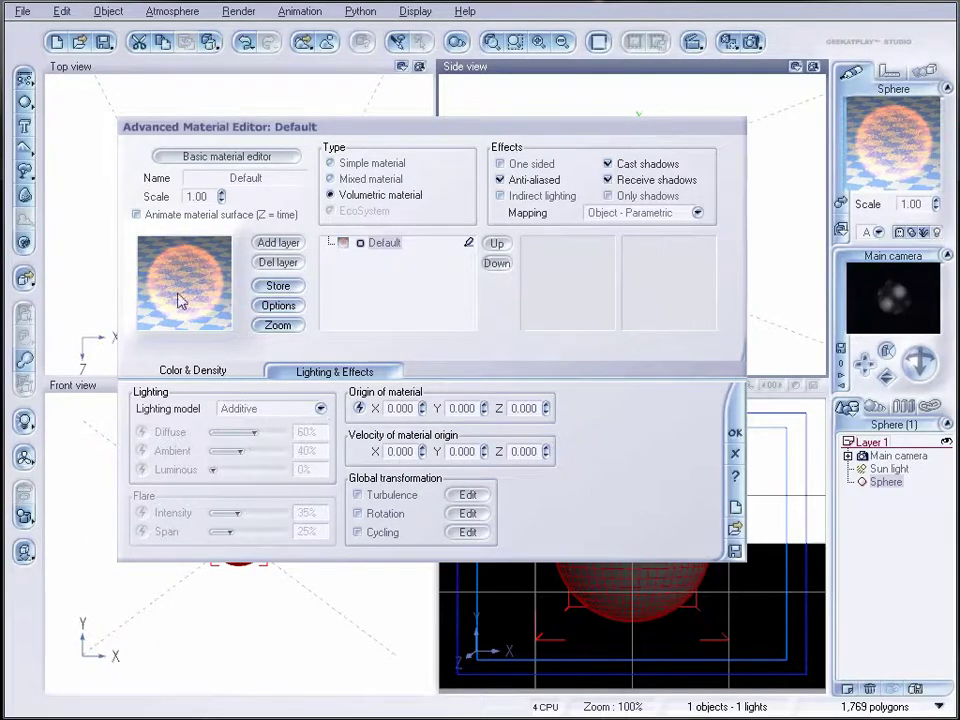
pyautogui.click(733, 434)
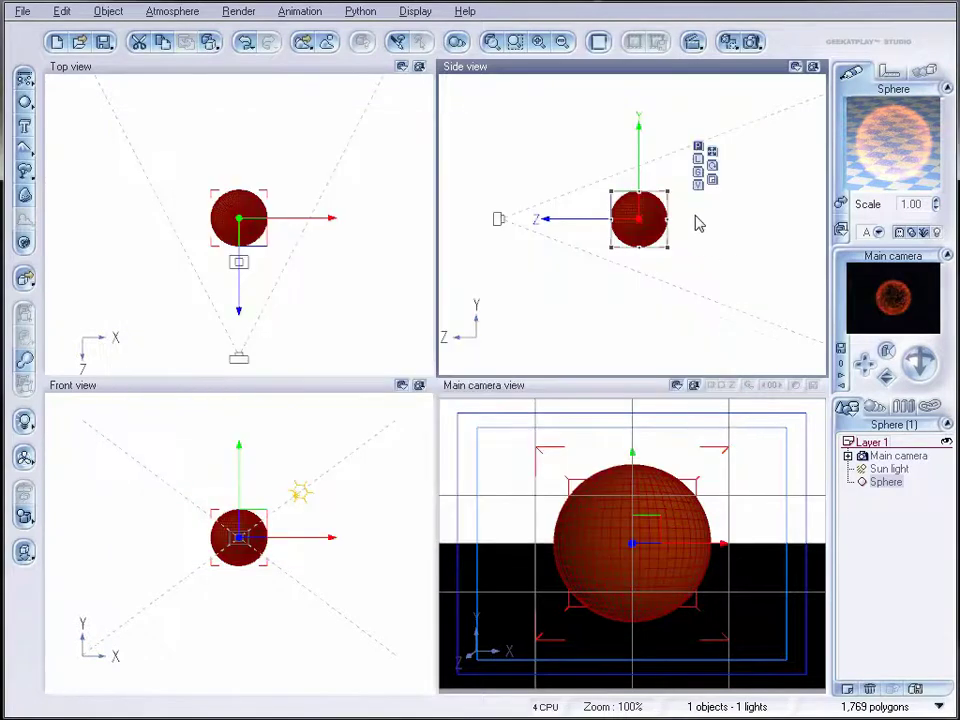
# - Render the scene to screen at 640x480
pyautogui.click(751, 41)
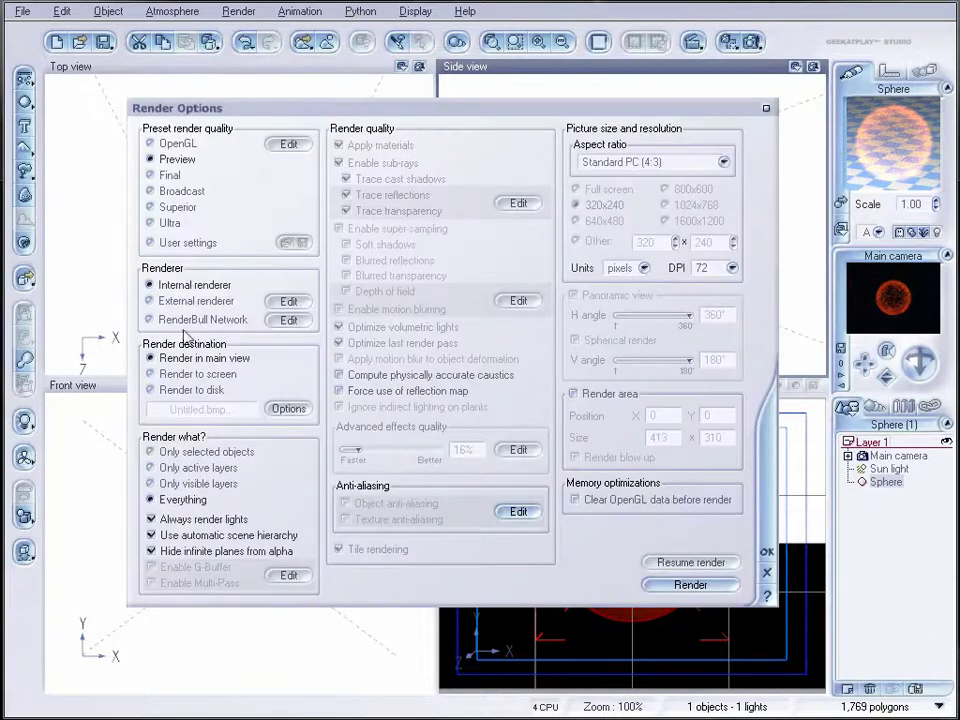
pyautogui.click(190, 376)
pyautogui.click(578, 221)
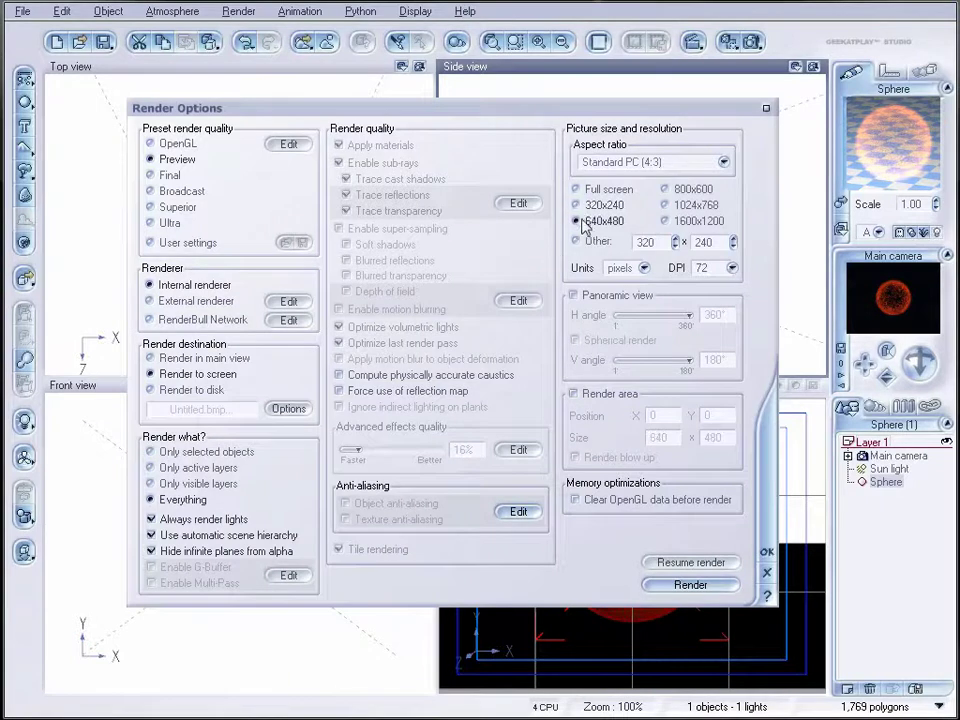
pyautogui.click(690, 586)
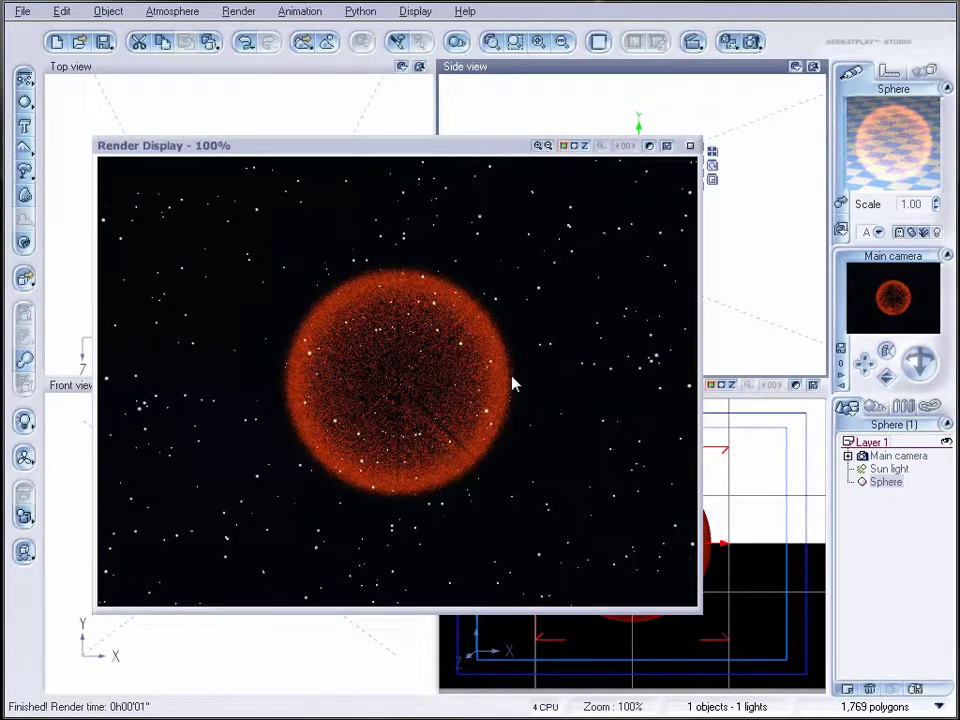
# - Duplicate the sphere as a slightly smaller copy inside the original and render the scene again
pyautogui.click(690, 146)
pyautogui.moveTo(626, 208)
pyautogui.mouseDown()
pyautogui.moveTo(639, 210)
pyautogui.moveTo(632, 218)
pyautogui.moveTo(636, 208)
pyautogui.mouseUp()
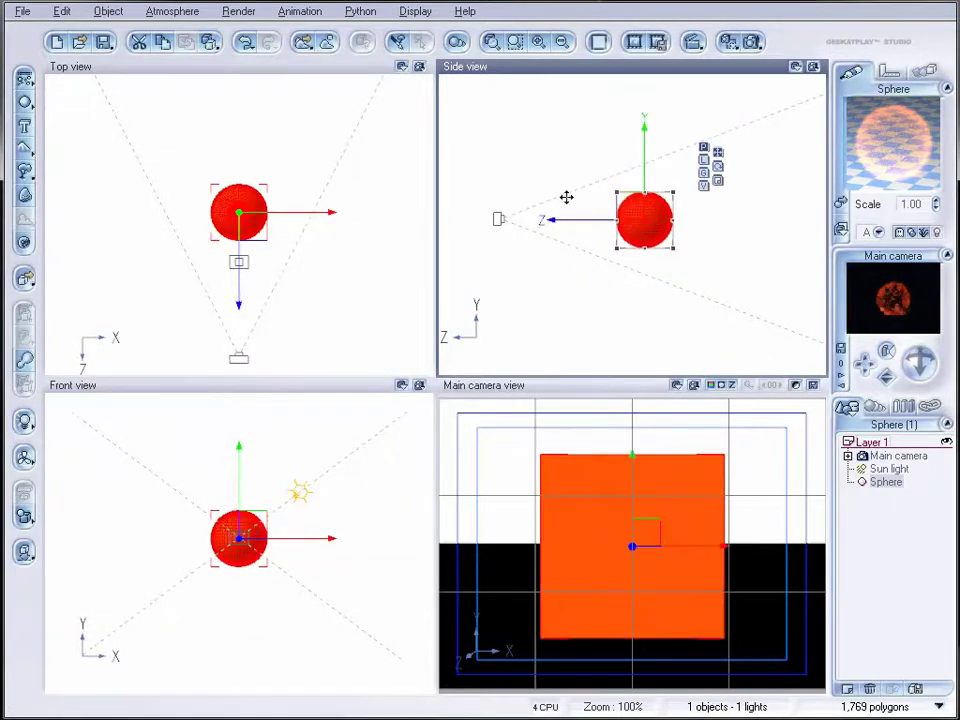
pyautogui.click(25, 102)
pyautogui.moveTo(619, 221); pyautogui.dragTo(643, 221)
pyautogui.hotkey('ctrl', 'f')
pyautogui.moveTo(565, 100); pyautogui.dragTo(593, 117)
pyautogui.moveTo(670, 205)
pyautogui.mouseDown()
pyautogui.moveTo(668, 187)
pyautogui.moveTo(671, 195)
pyautogui.mouseUp()
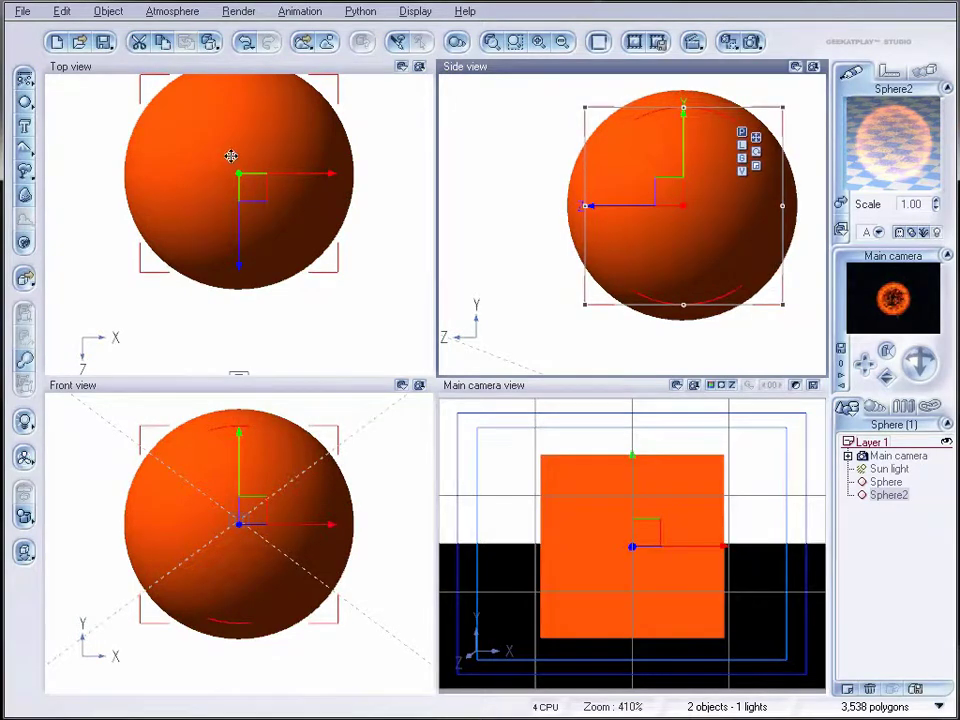
pyautogui.click(728, 41)
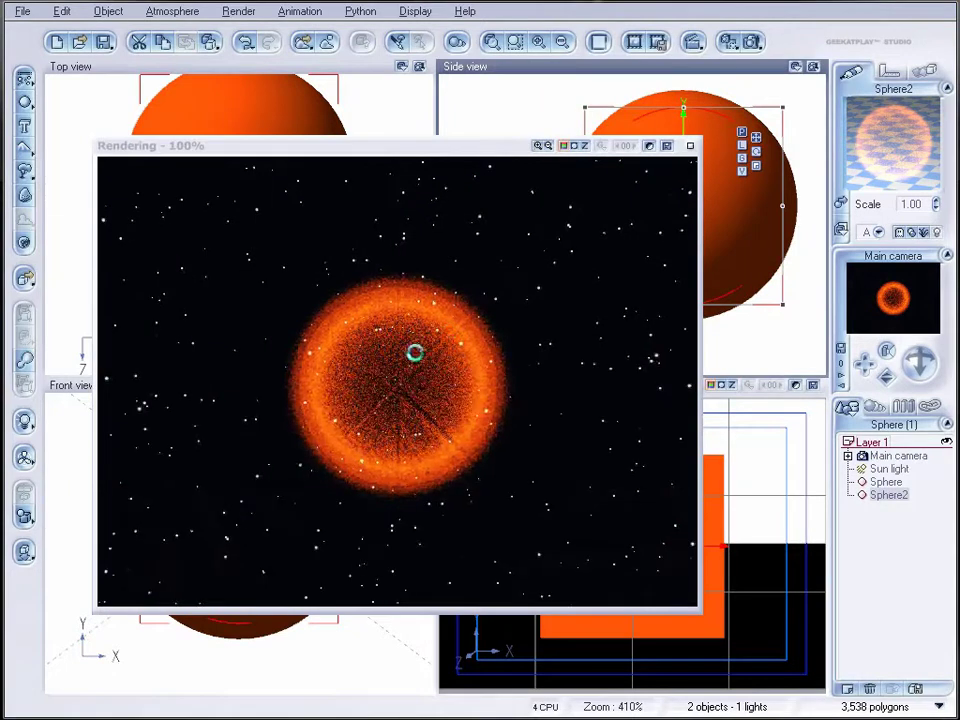
# - Close the finished rendering window
pyautogui.click(689, 147)
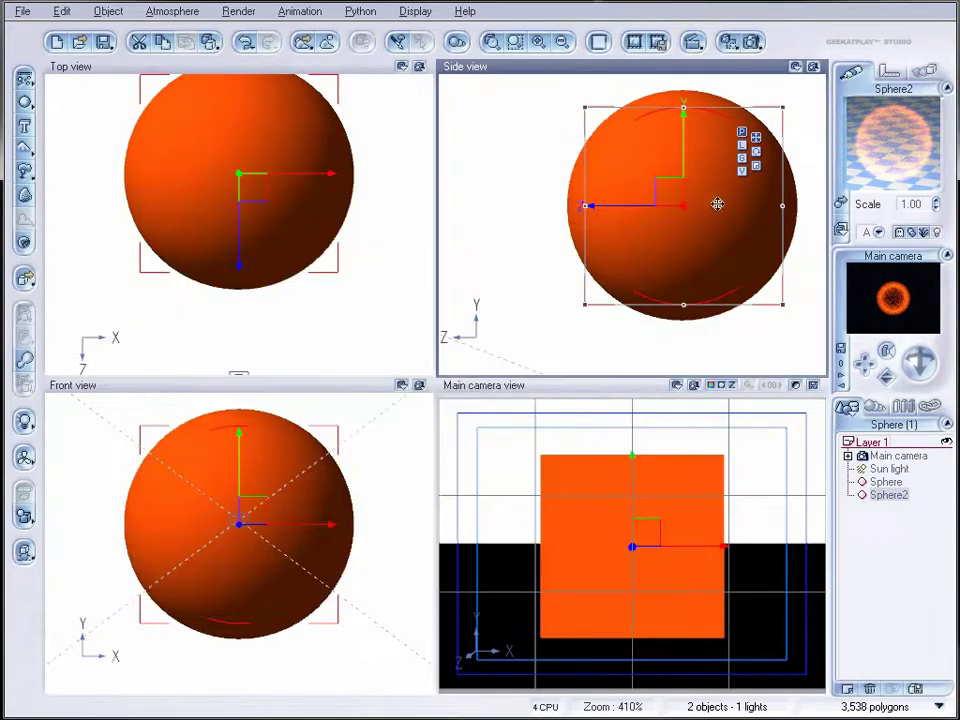
pyautogui.doubleClick(911, 152)
pyautogui.moveTo(592, 70); pyautogui.dragTo(552, 136)
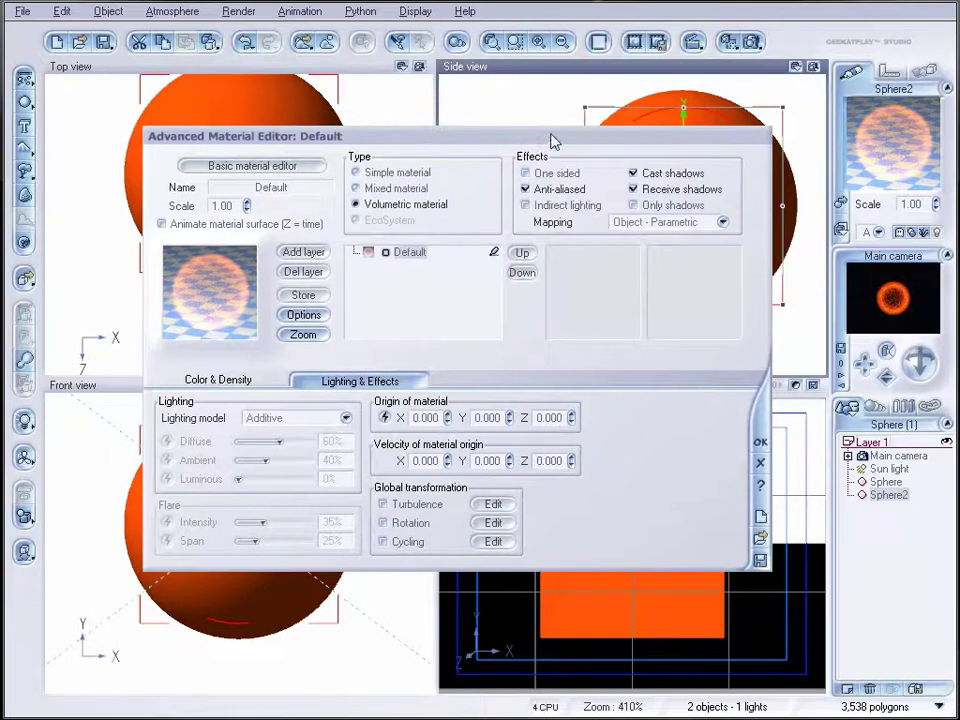
pyautogui.click(759, 466)
# - Replace the inner sphere's material with Cigar Tip from the Glowing collection
pyautogui.click(841, 205)
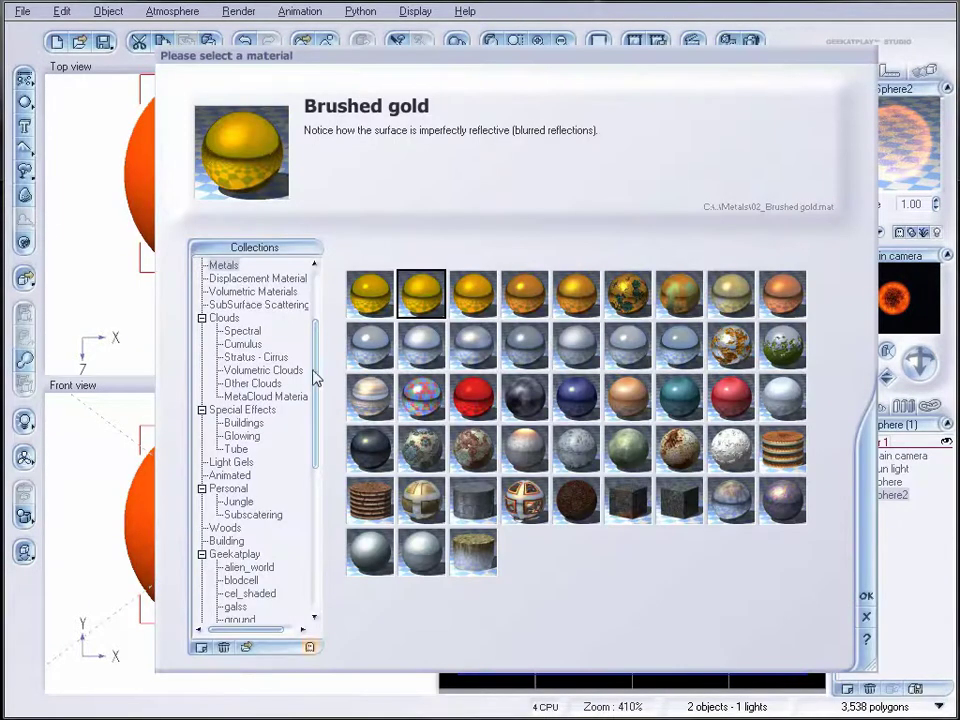
pyautogui.scroll(2, 312, 345)
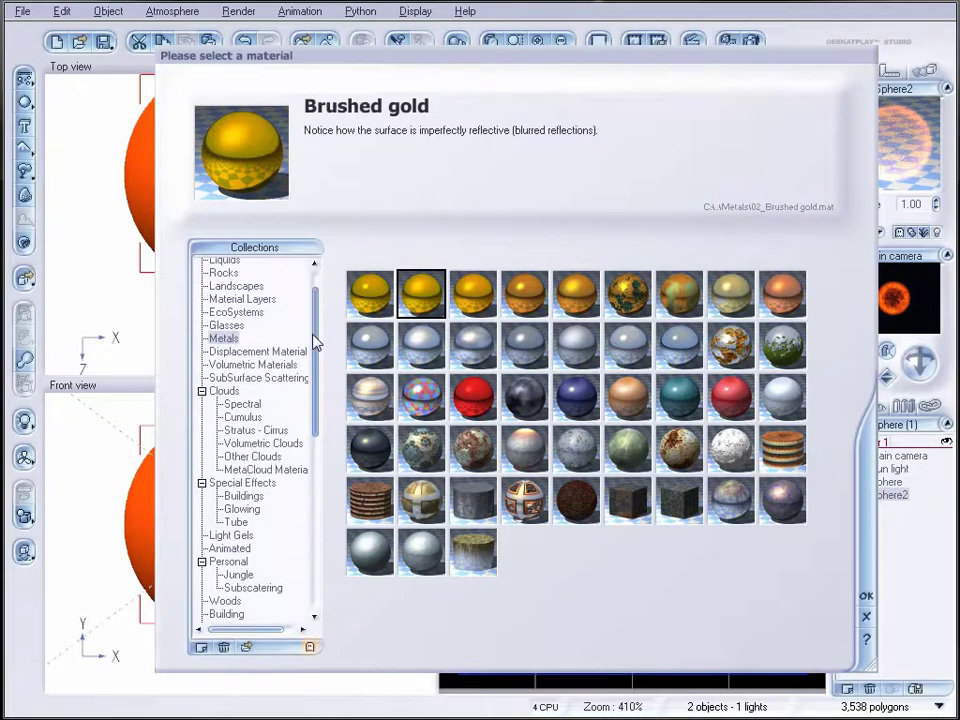
pyautogui.click(242, 509)
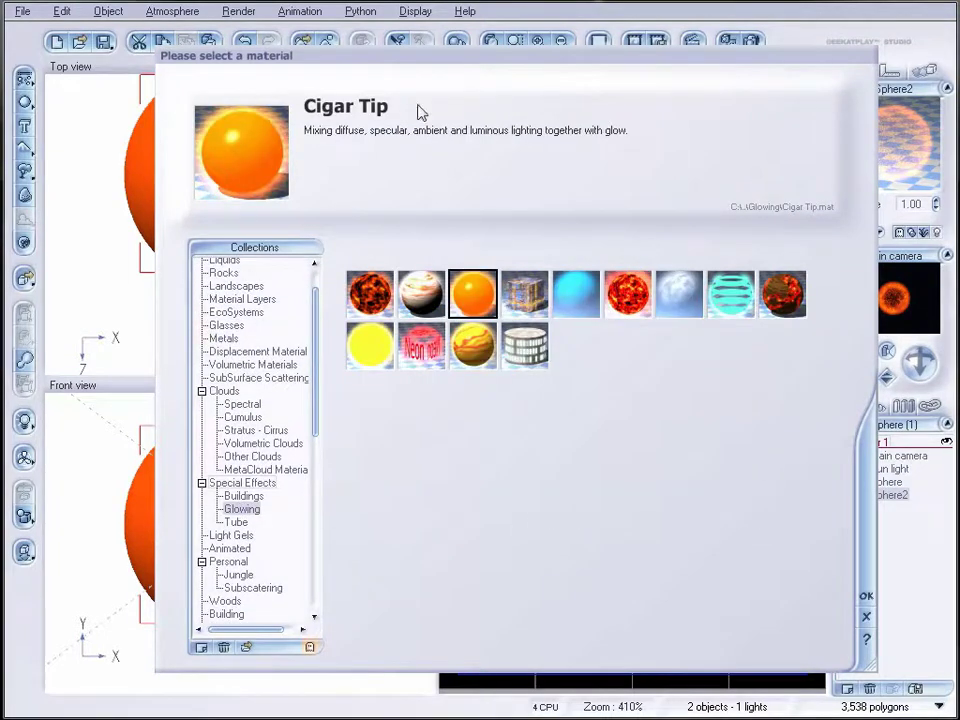
pyautogui.click(866, 596)
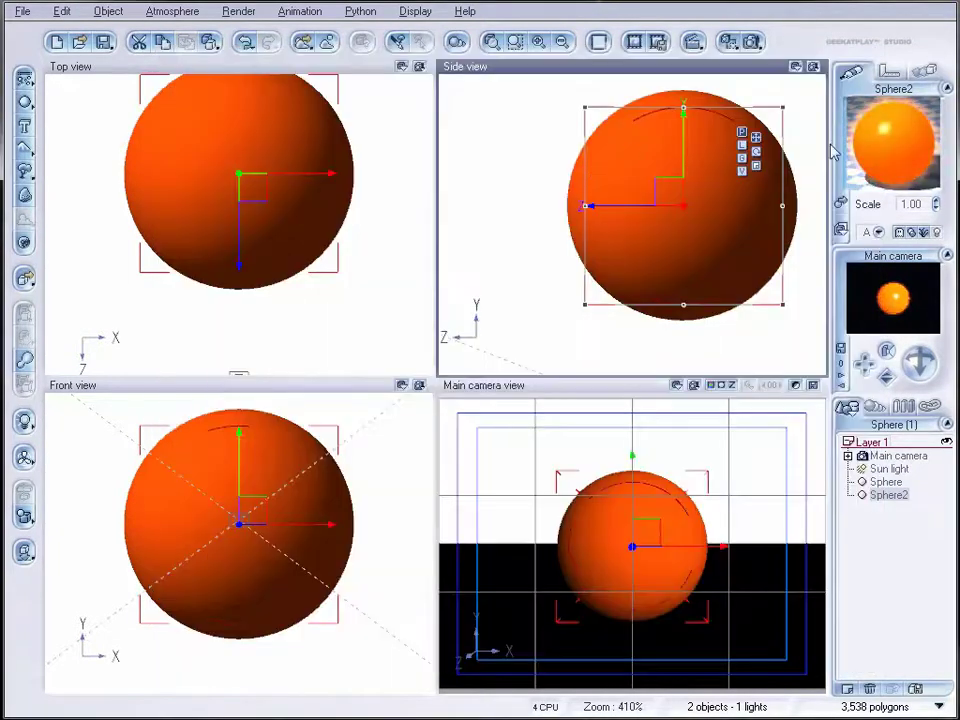
# - Open the Cigar Tip material's color map for editing and add an orange key color at position 0.34
pyautogui.doubleClick(925, 165)
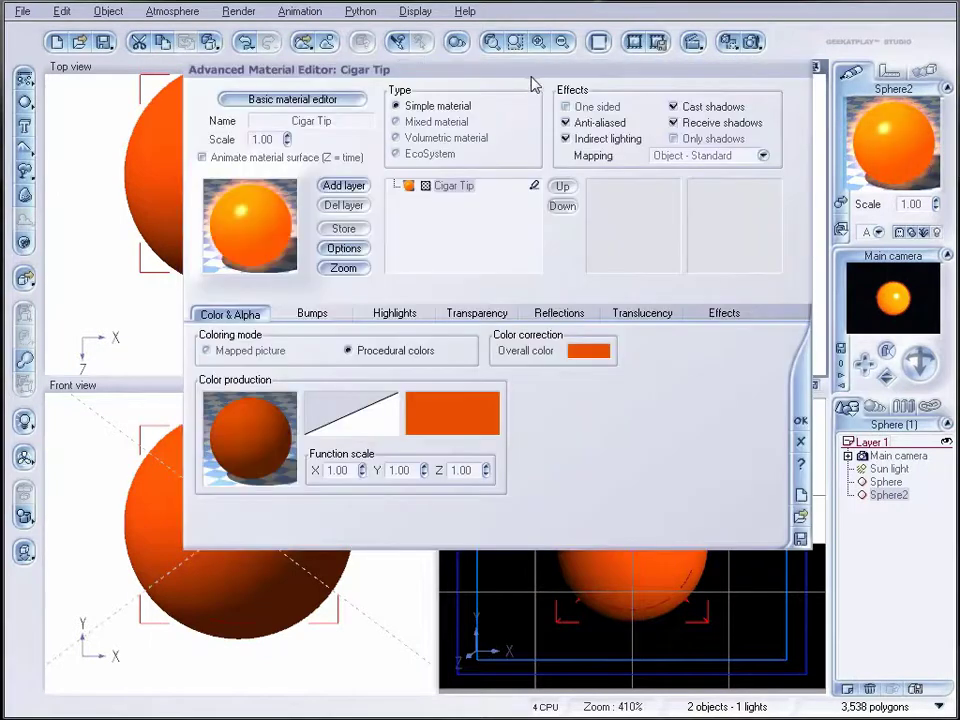
pyautogui.moveTo(531, 90); pyautogui.dragTo(490, 130)
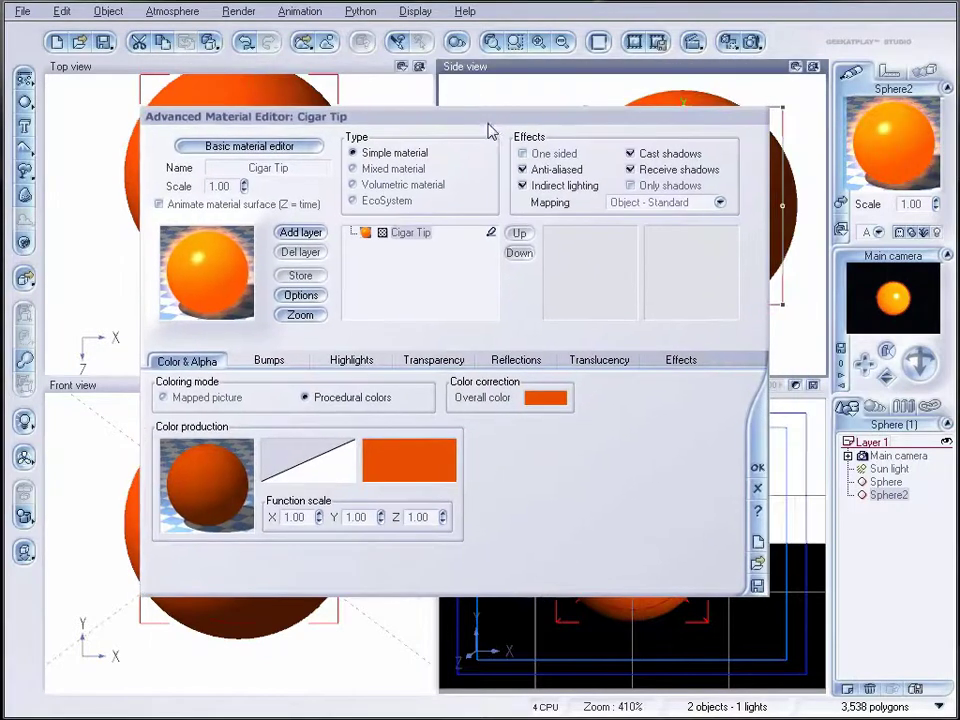
pyautogui.rightClick(402, 465)
pyautogui.click(418, 472)
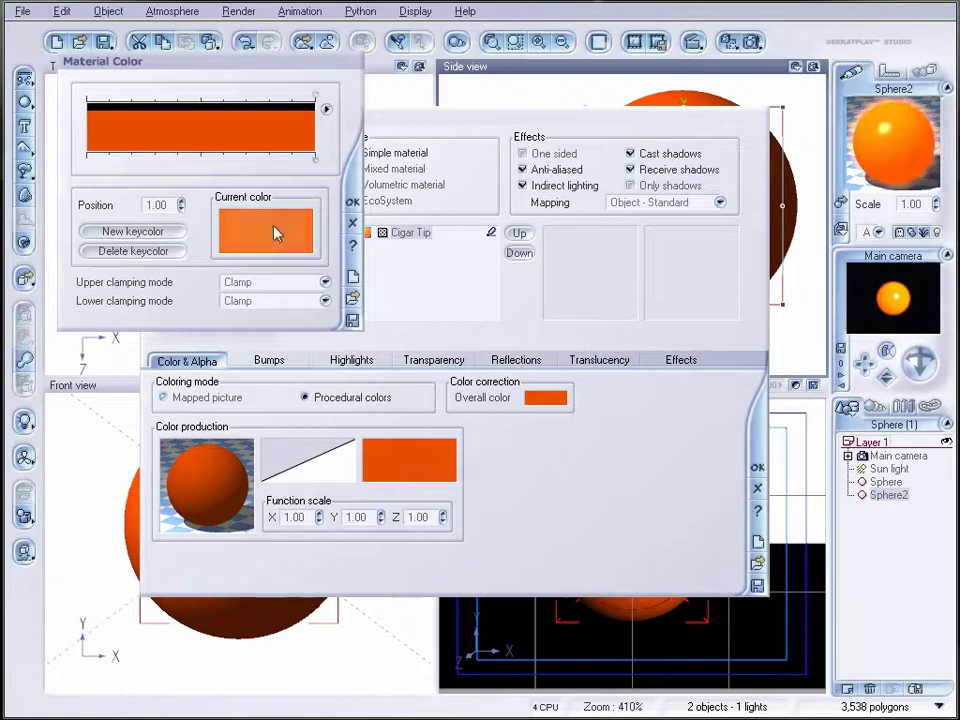
pyautogui.click(241, 150)
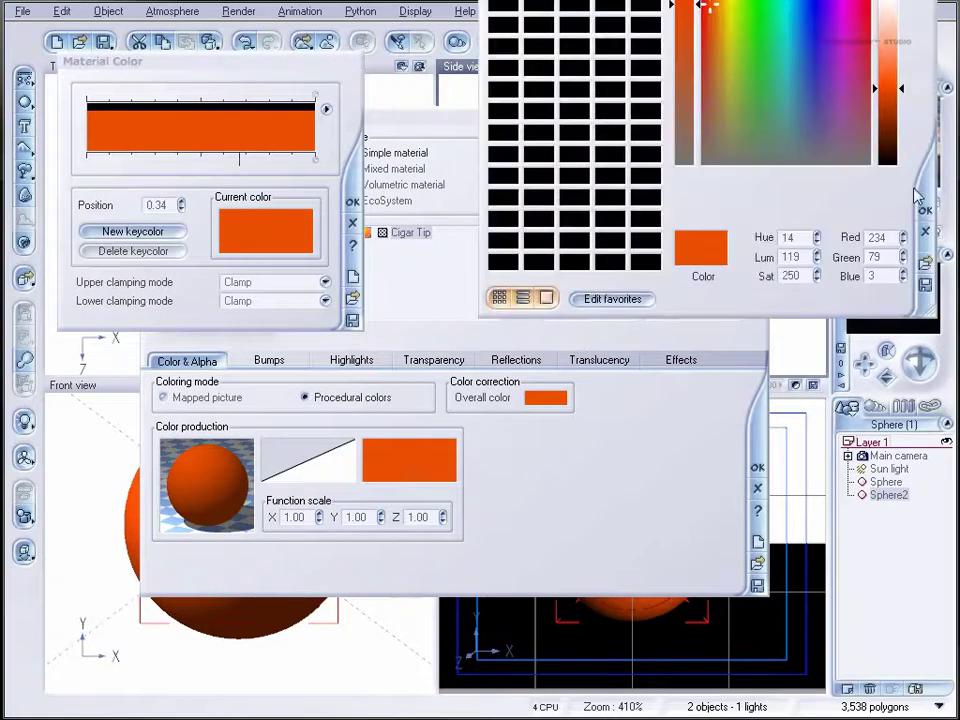
pyautogui.click(925, 211)
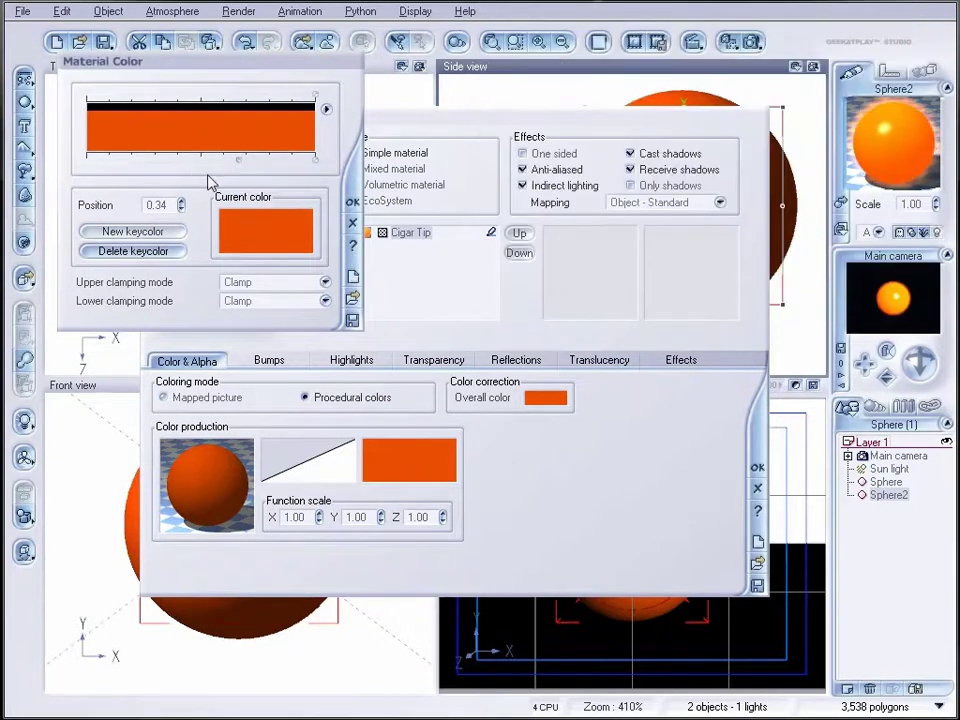
# - Set the color map's end key color at position 1.00 to pale yellow and accept the color map
pyautogui.click(317, 166)
pyautogui.rightClick(292, 222)
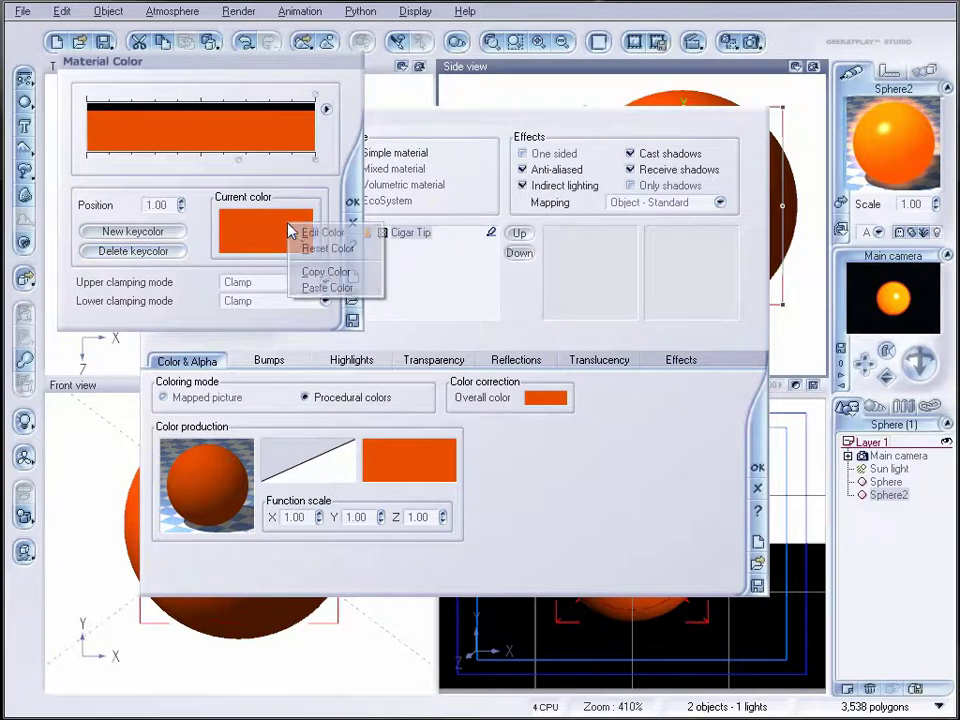
pyautogui.click(312, 230)
pyautogui.moveTo(884, 48); pyautogui.dragTo(886, 22)
pyautogui.moveTo(718, 8); pyautogui.dragTo(724, 4)
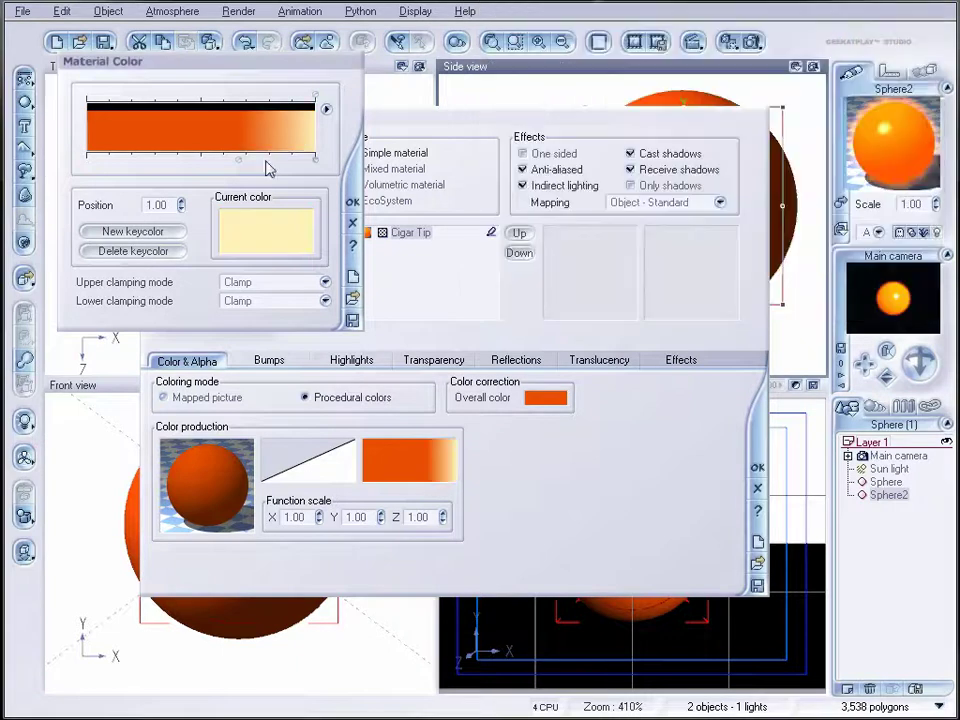
pyautogui.click(352, 204)
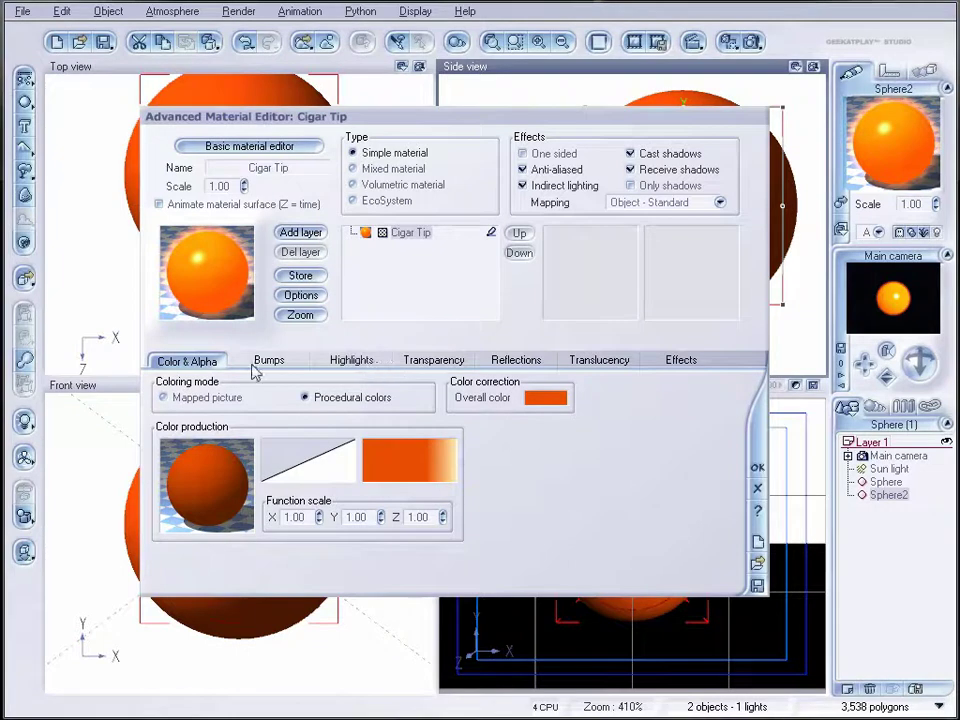
# - Set the material's highlight global intensity to 79% and the highlight global size to 8%
pyautogui.click(352, 362)
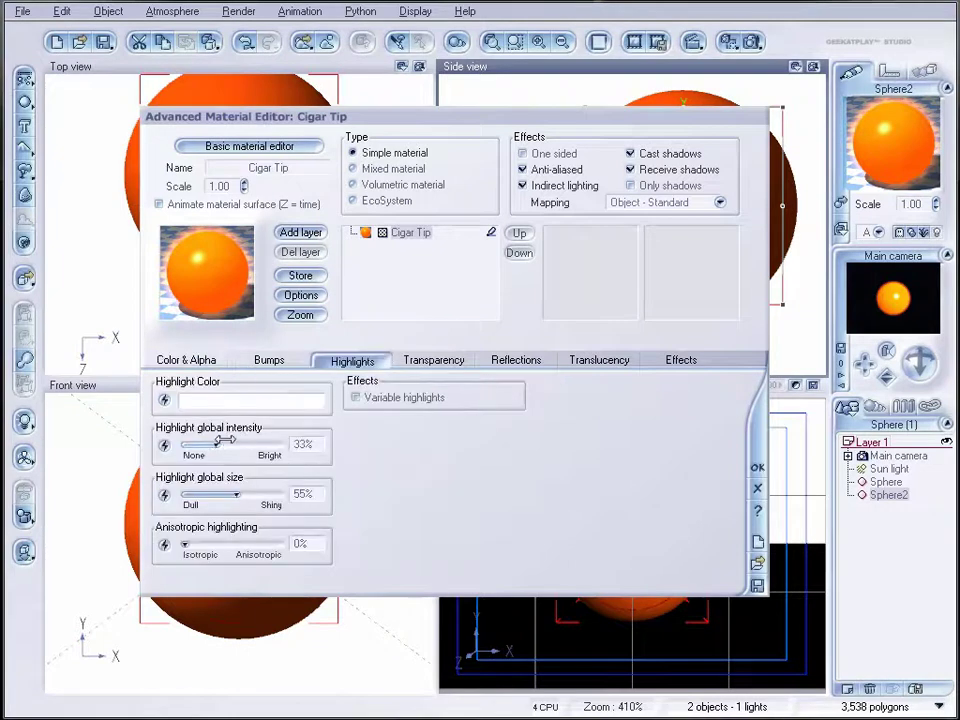
pyautogui.moveTo(222, 441); pyautogui.dragTo(262, 443)
pyautogui.moveTo(237, 494); pyautogui.dragTo(189, 492)
pyautogui.moveTo(267, 441); pyautogui.dragTo(259, 442)
# - Set the highlight color to light orange, RGB 250, 134, 77
pyautogui.rightClick(265, 402)
pyautogui.click(285, 409)
pyautogui.click(709, 11)
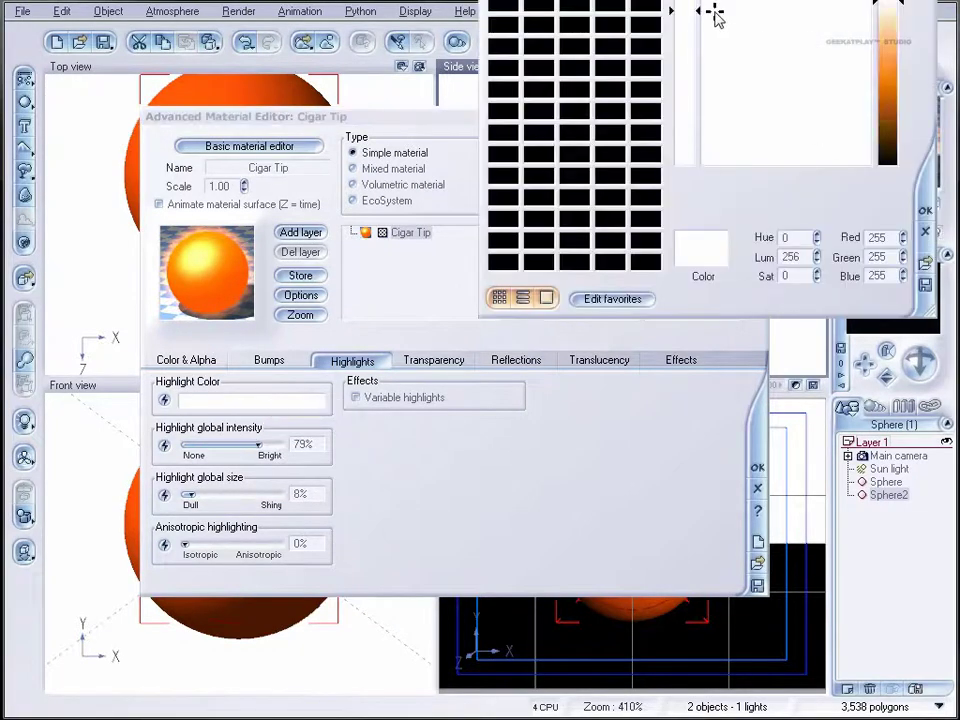
pyautogui.click(877, 35)
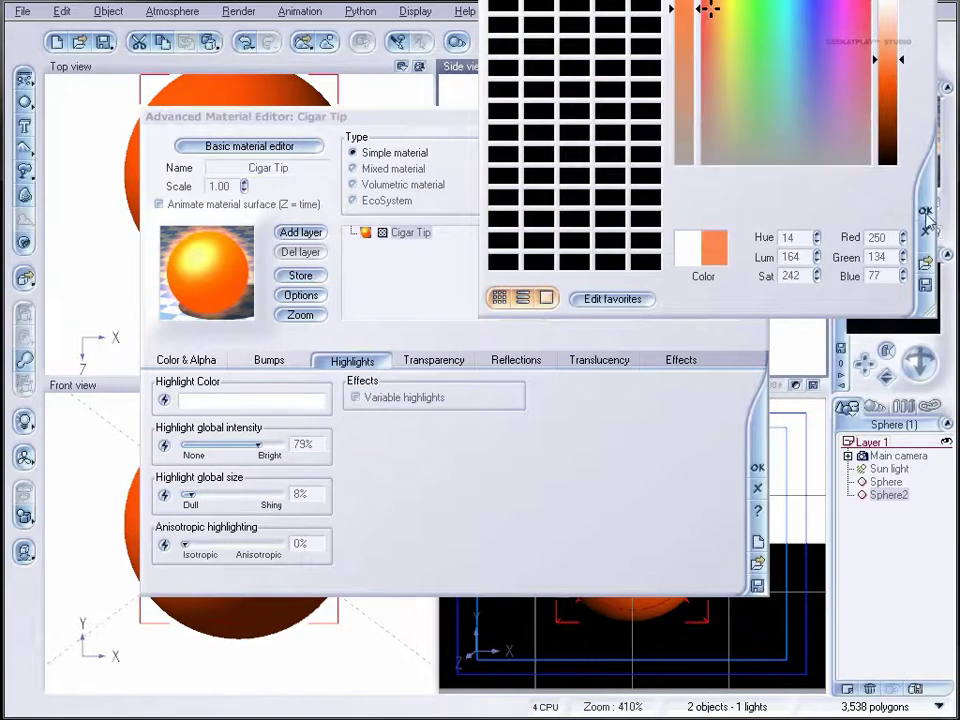
pyautogui.click(925, 210)
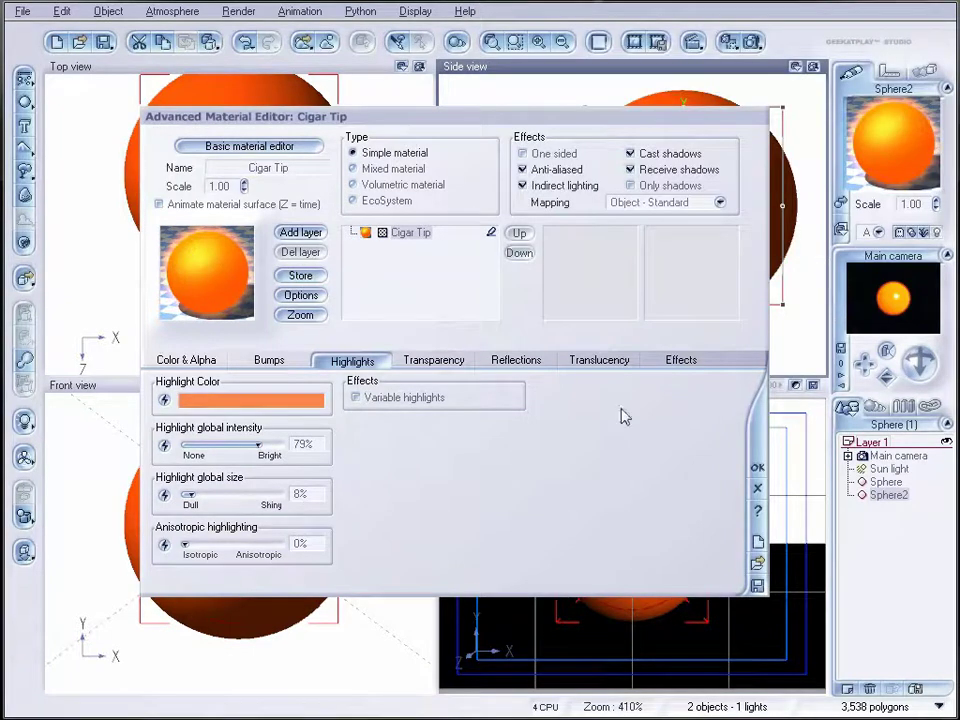
# - Open the color production function, spread out its nodes and replace the constant node with a Simple Fractal node
pyautogui.click(195, 360)
pyautogui.rightClick(229, 497)
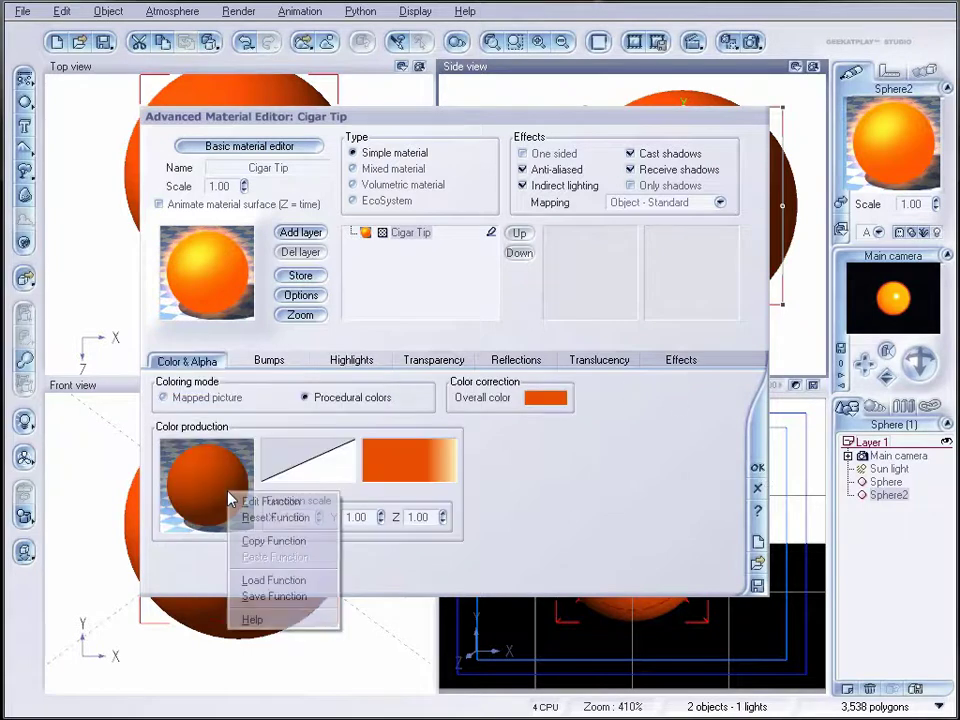
pyautogui.click(279, 501)
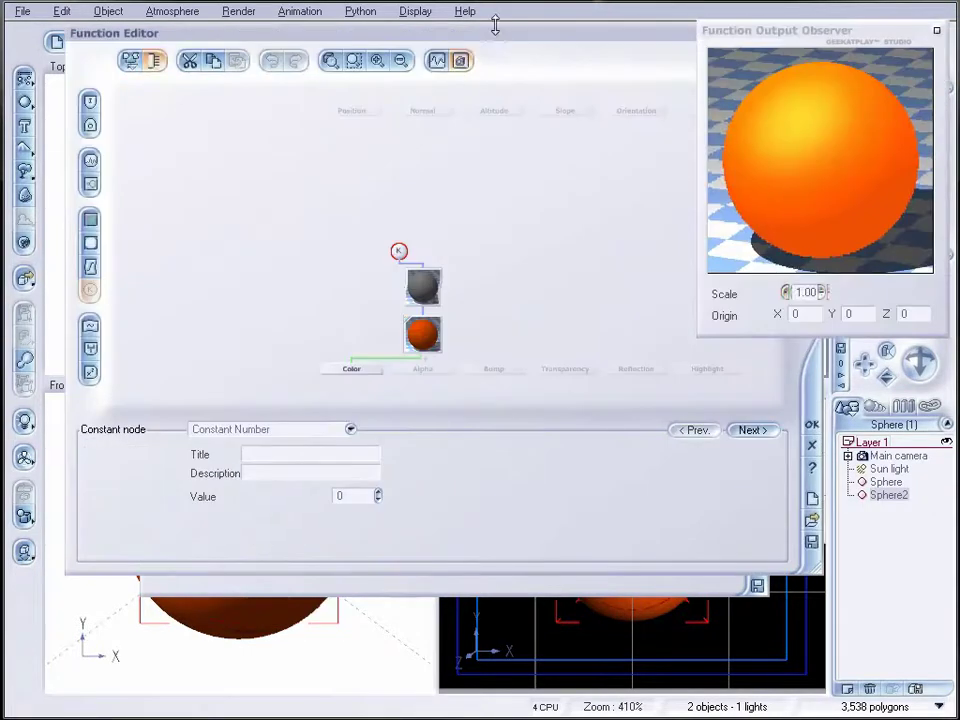
pyautogui.moveTo(493, 38); pyautogui.dragTo(486, 96)
pyautogui.moveTo(391, 311); pyautogui.dragTo(392, 285)
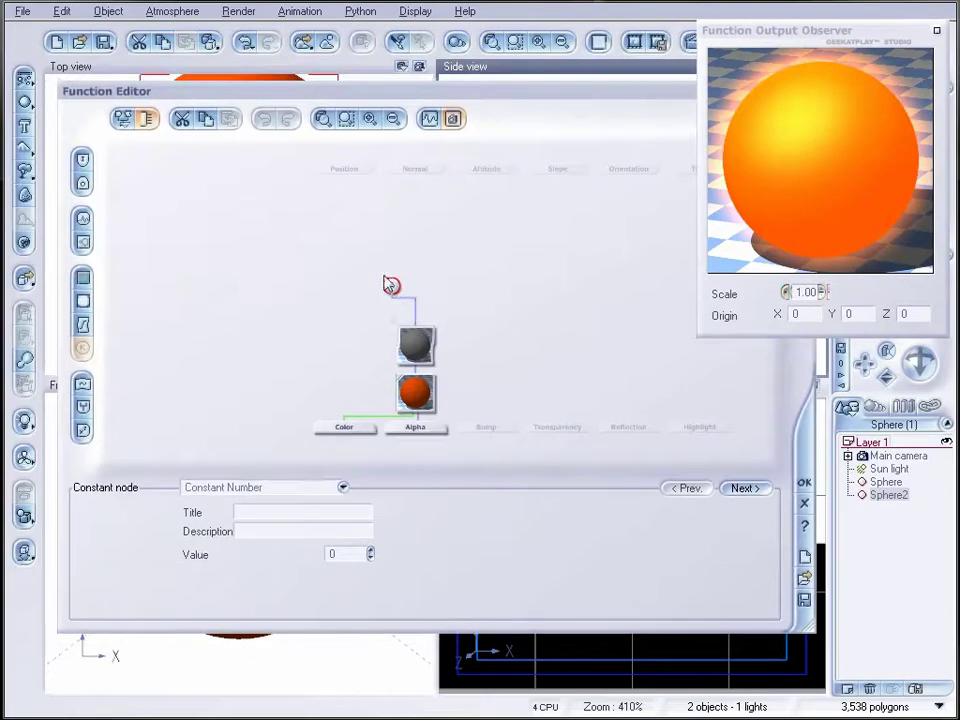
pyautogui.moveTo(416, 343); pyautogui.dragTo(370, 322)
pyautogui.click(392, 285)
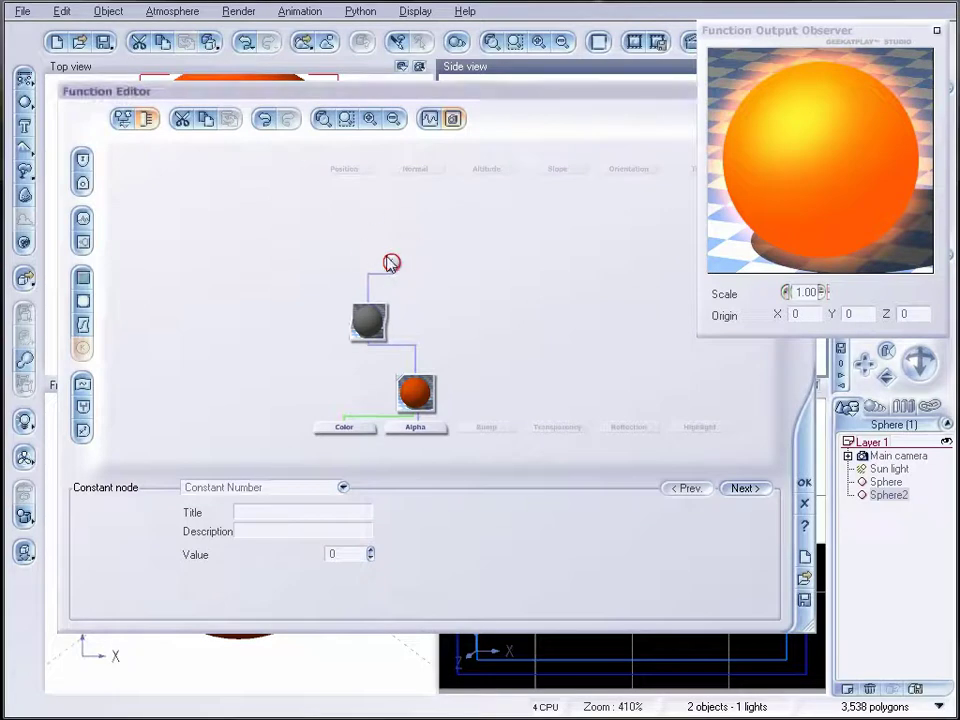
pyautogui.click(83, 241)
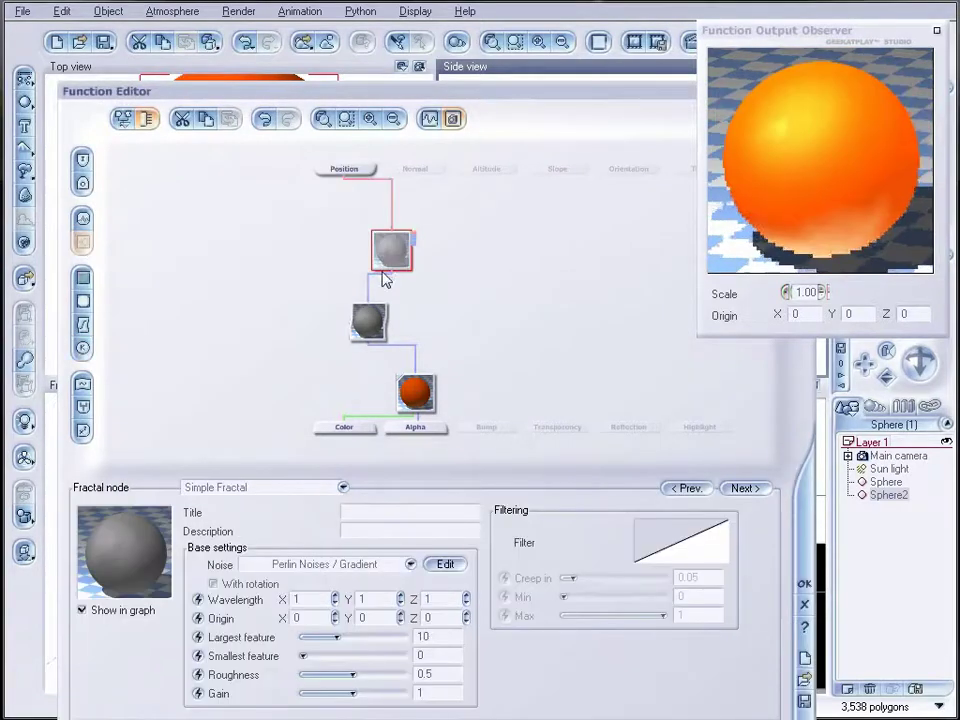
# - Move the fractal node aside and set its largest feature to about 4.7, roughness to 1 and gain to about 3.36
pyautogui.moveTo(390, 255); pyautogui.dragTo(302, 252)
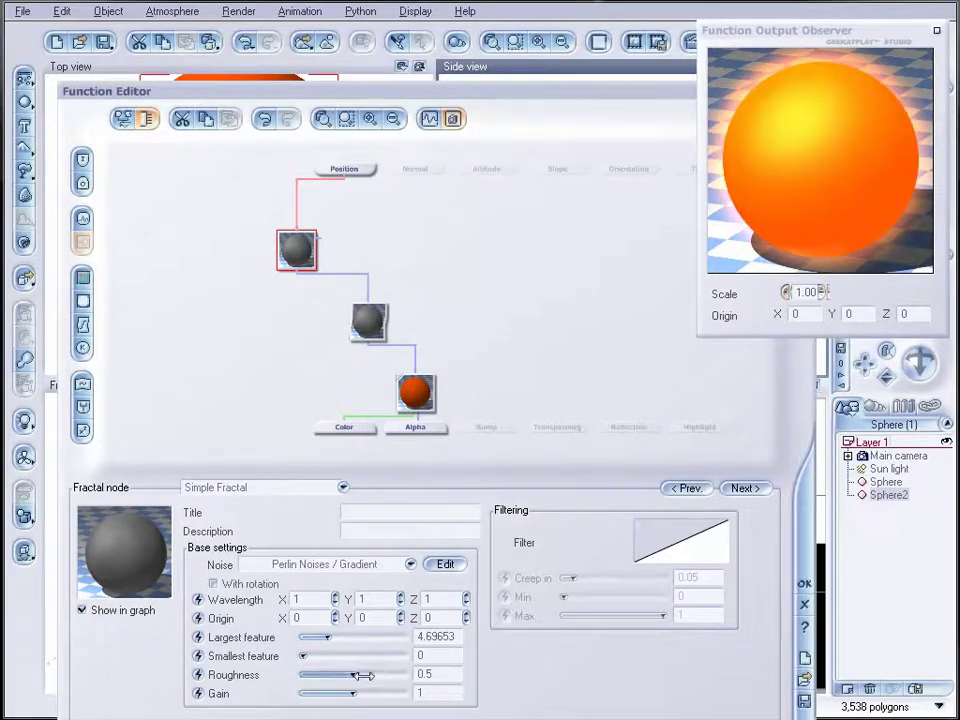
pyautogui.moveTo(362, 676); pyautogui.dragTo(405, 676)
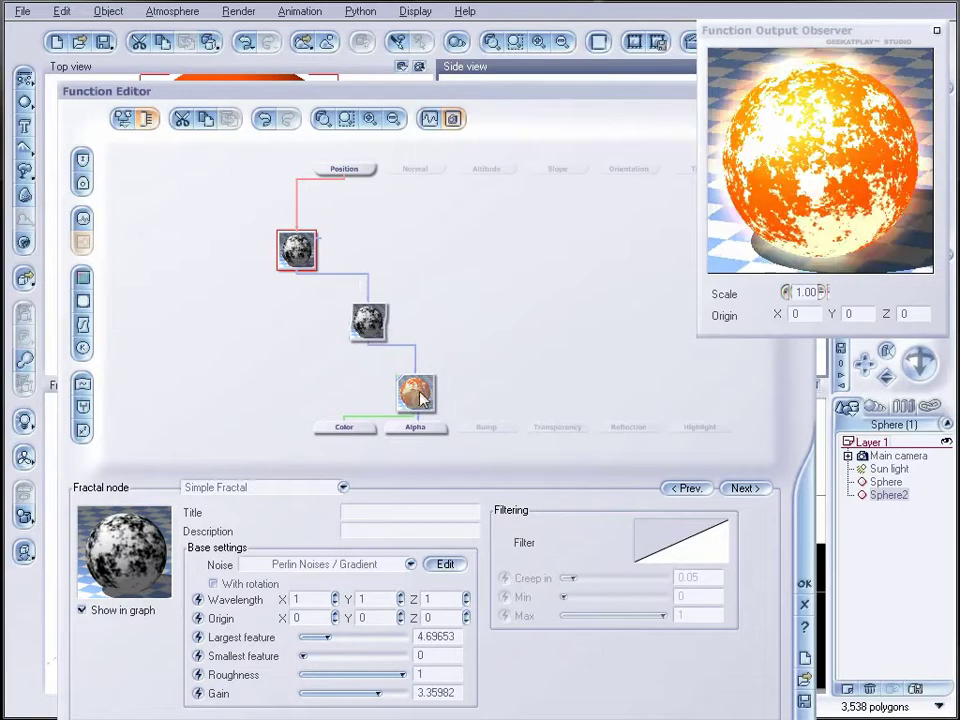
# - Move the color map node up, connect the fractal node to the Bump output and accept the function
pyautogui.moveTo(430, 400); pyautogui.dragTo(405, 377)
pyautogui.click(487, 428)
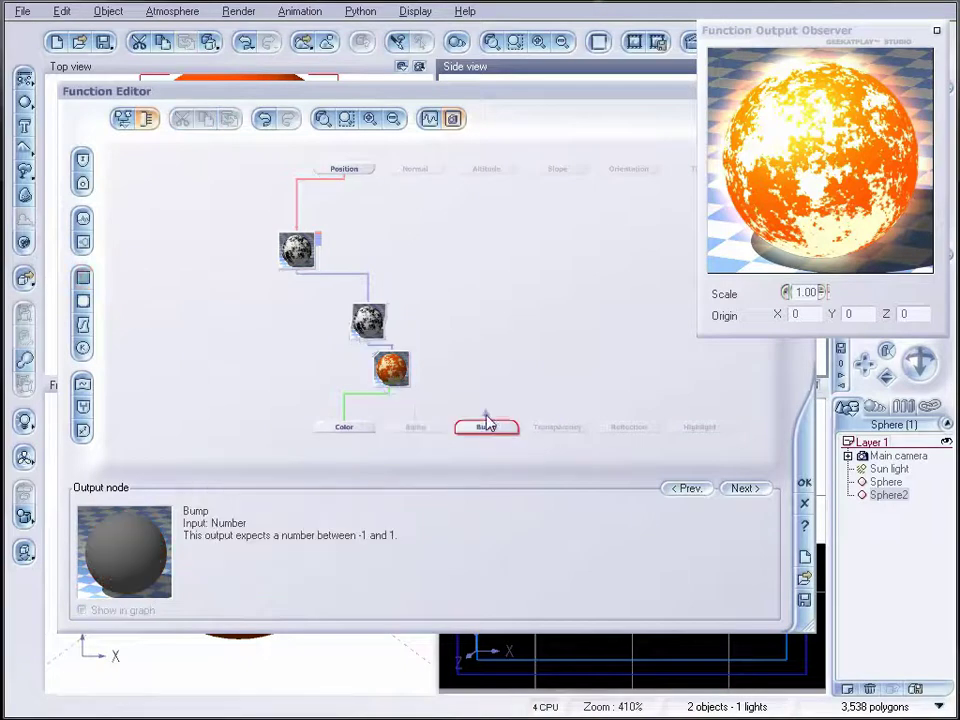
pyautogui.moveTo(297, 276)
pyautogui.mouseDown()
pyautogui.moveTo(306, 268)
pyautogui.moveTo(487, 422)
pyautogui.moveTo(218, 195)
pyautogui.moveTo(297, 268)
pyautogui.mouseUp()
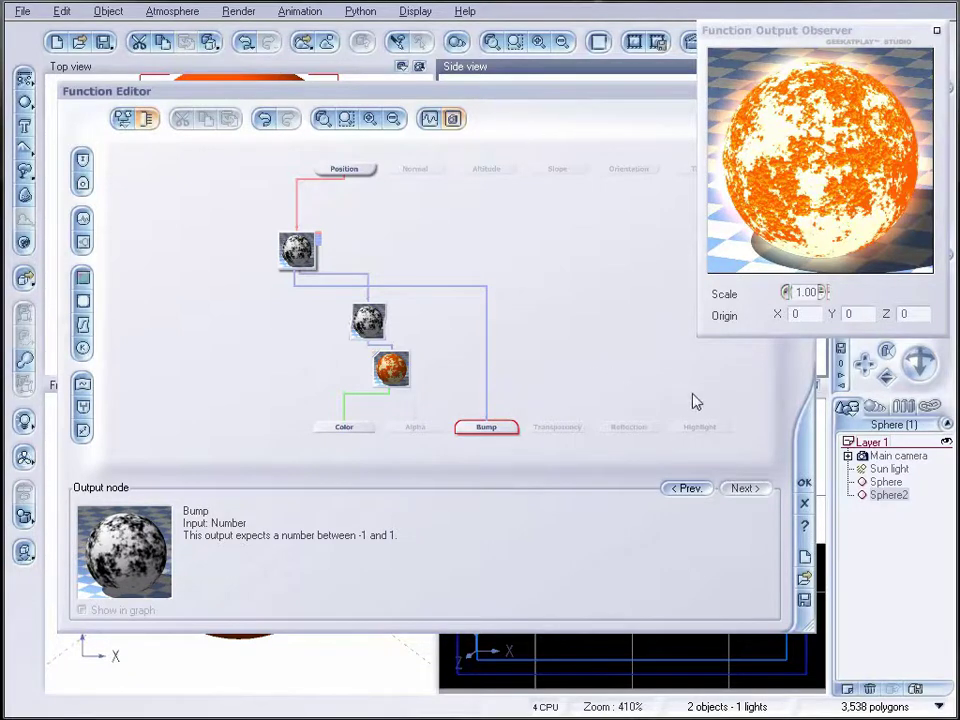
pyautogui.click(805, 486)
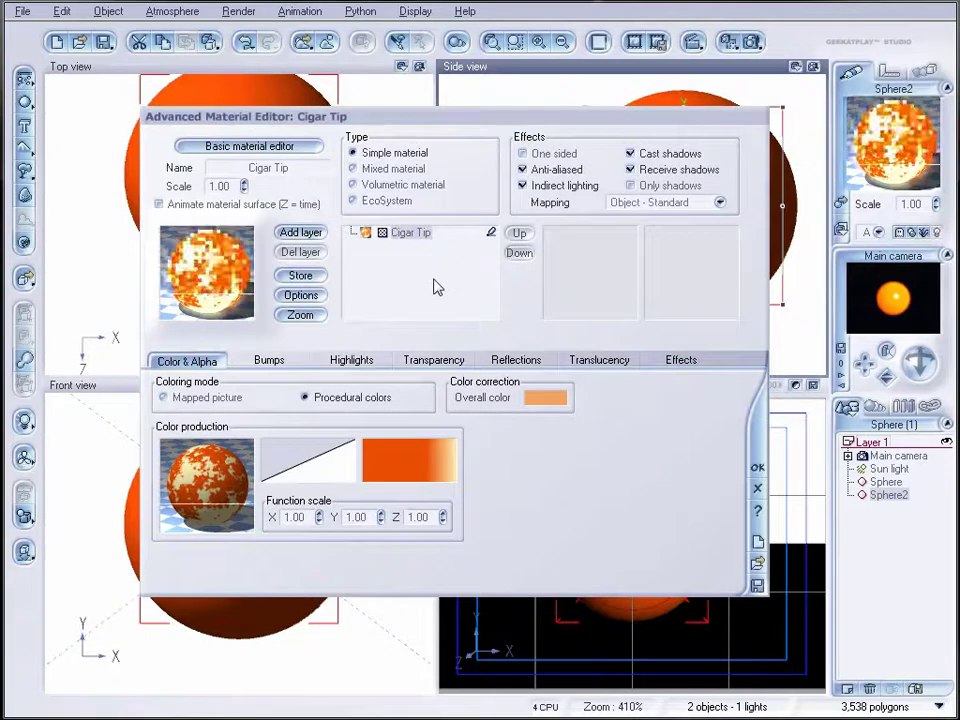
# - Open the material's global transparency function and replace its constant node with an Angle of Incidence input
pyautogui.click(430, 361)
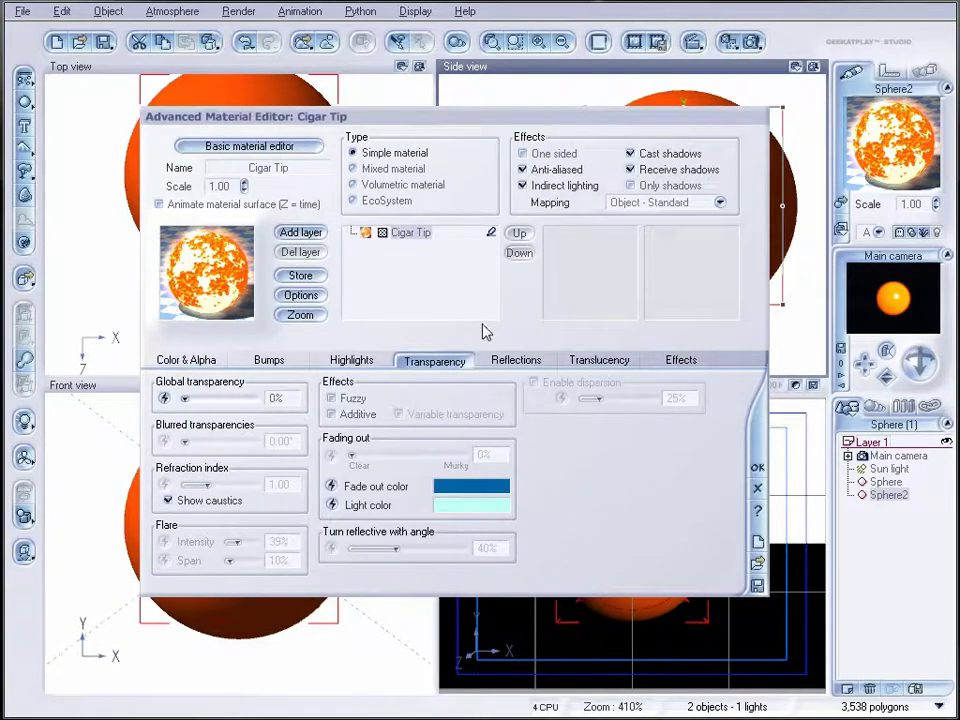
pyautogui.click(165, 398)
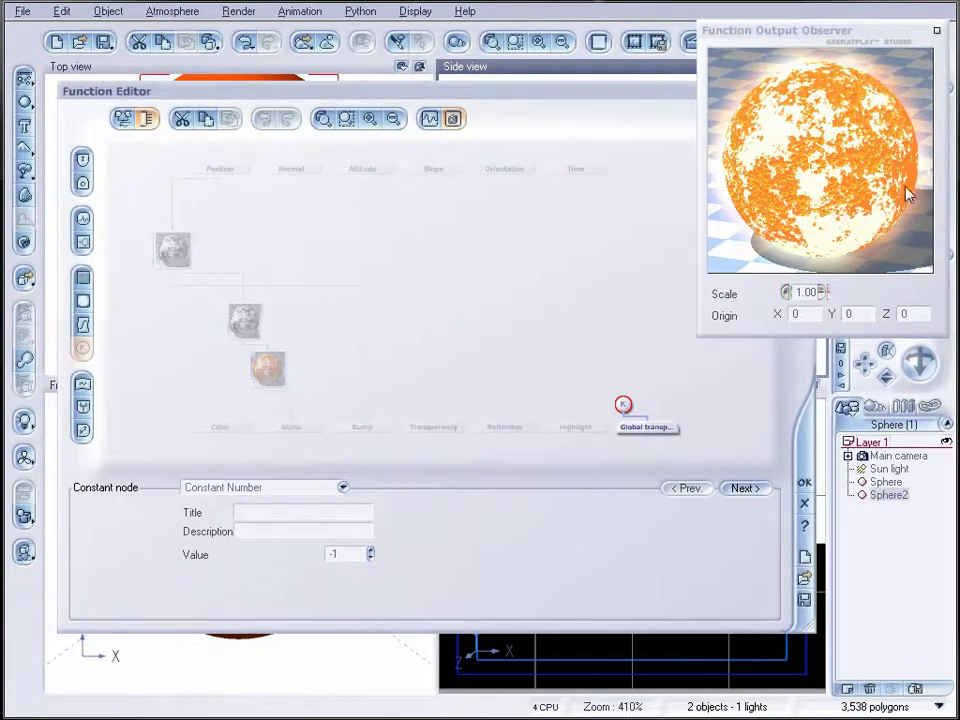
pyautogui.moveTo(609, 395); pyautogui.dragTo(601, 237)
pyautogui.click(83, 159)
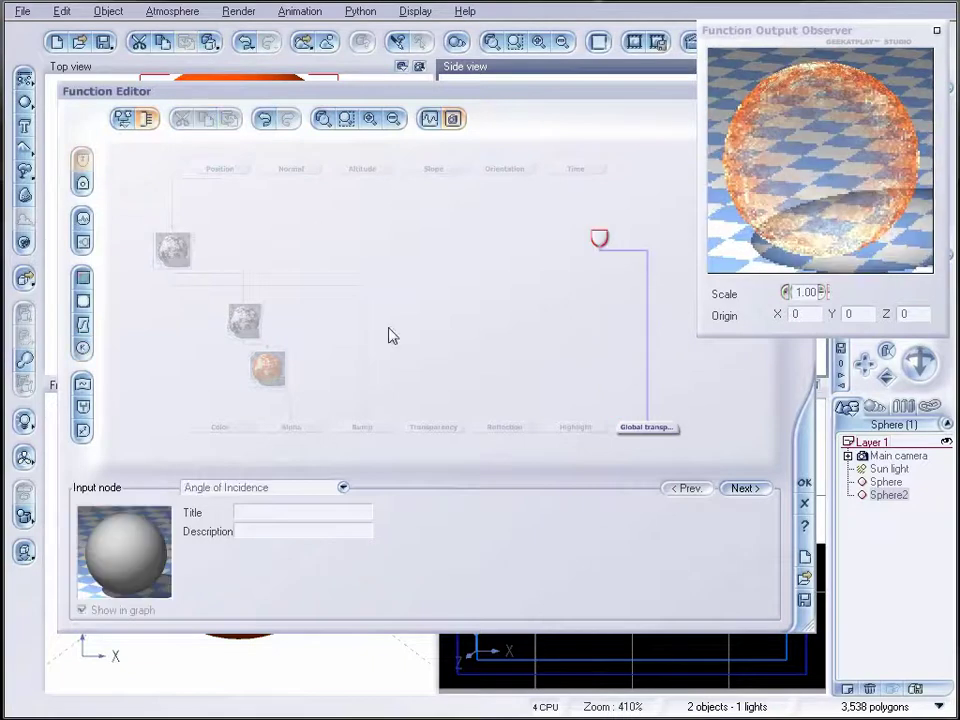
# - Insert two Filter nodes in series between the Angle of Incidence input and the Global transparency output
pyautogui.click(647, 289)
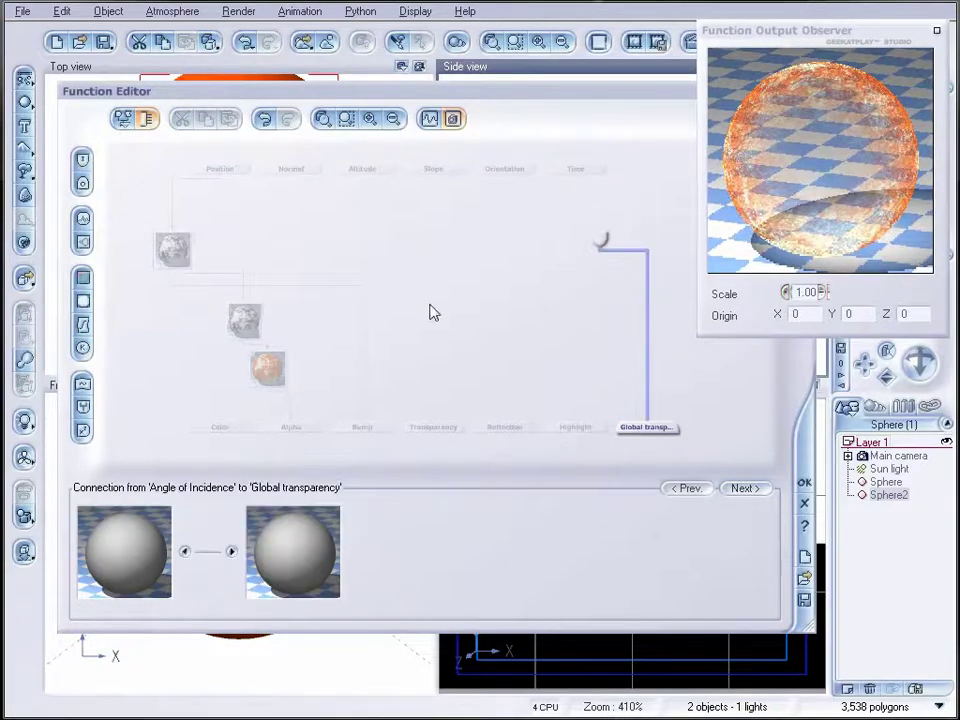
pyautogui.click(83, 326)
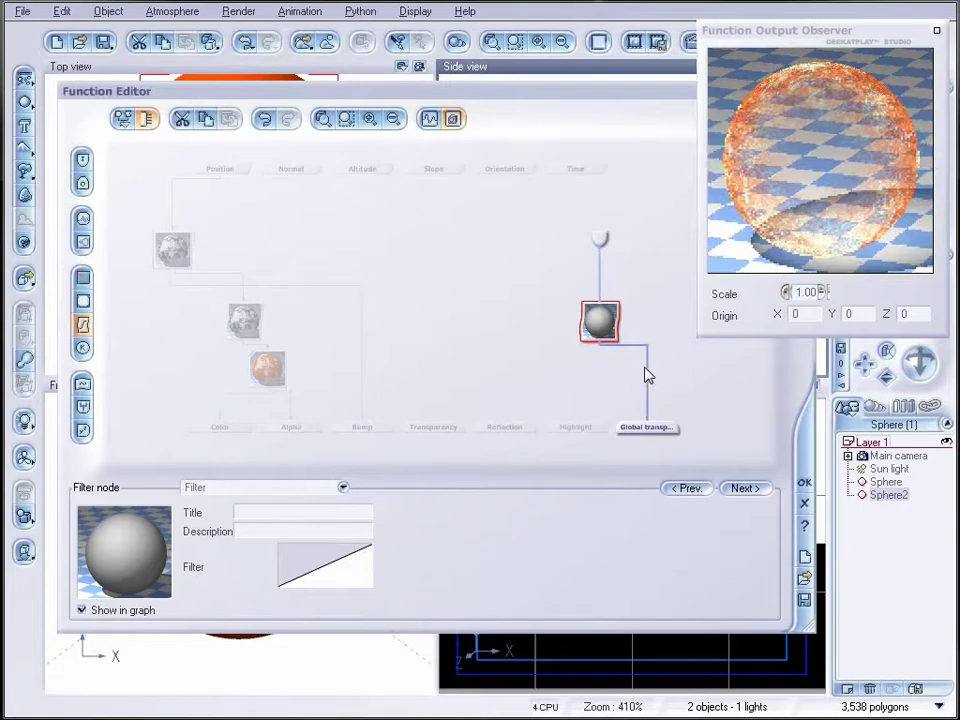
pyautogui.click(647, 375)
pyautogui.click(84, 327)
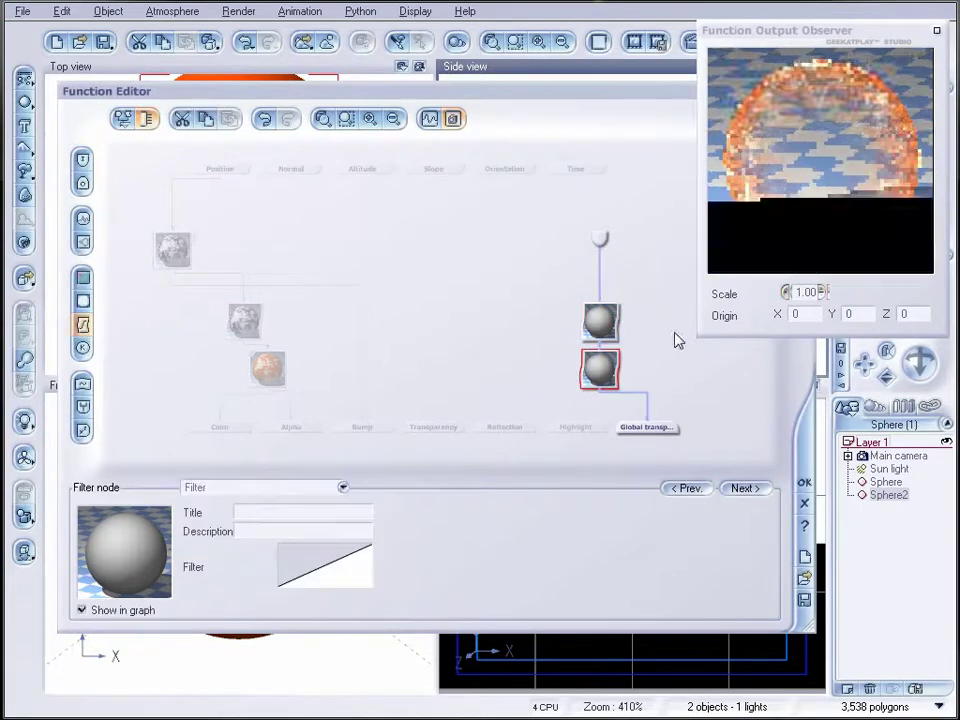
# - Edit the upper Filter node's curve so its keypoint sits at about X 0.29, Y -0.54, making a shallow then steep slope
pyautogui.click(600, 318)
pyautogui.rightClick(326, 578)
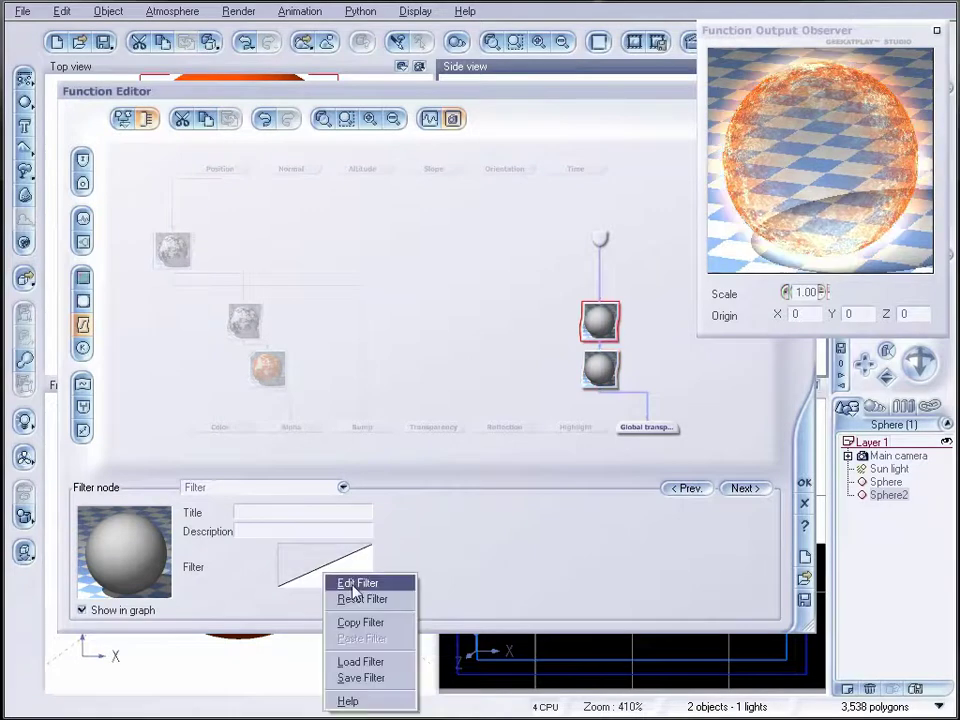
pyautogui.click(352, 585)
pyautogui.moveTo(797, 459); pyautogui.dragTo(879, 484)
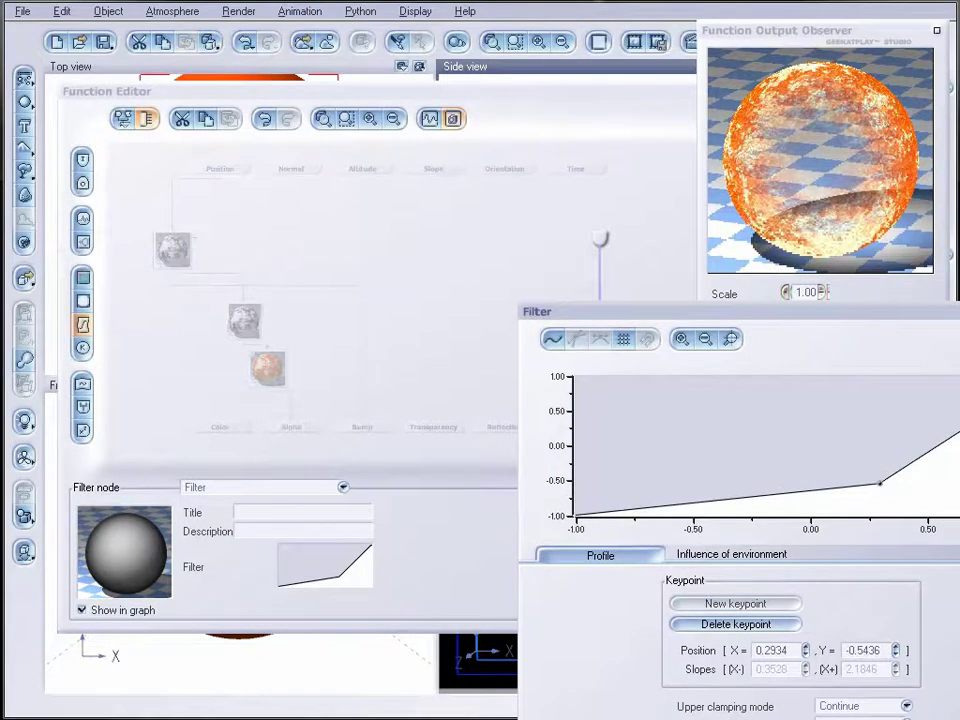
pyautogui.click(662, 172)
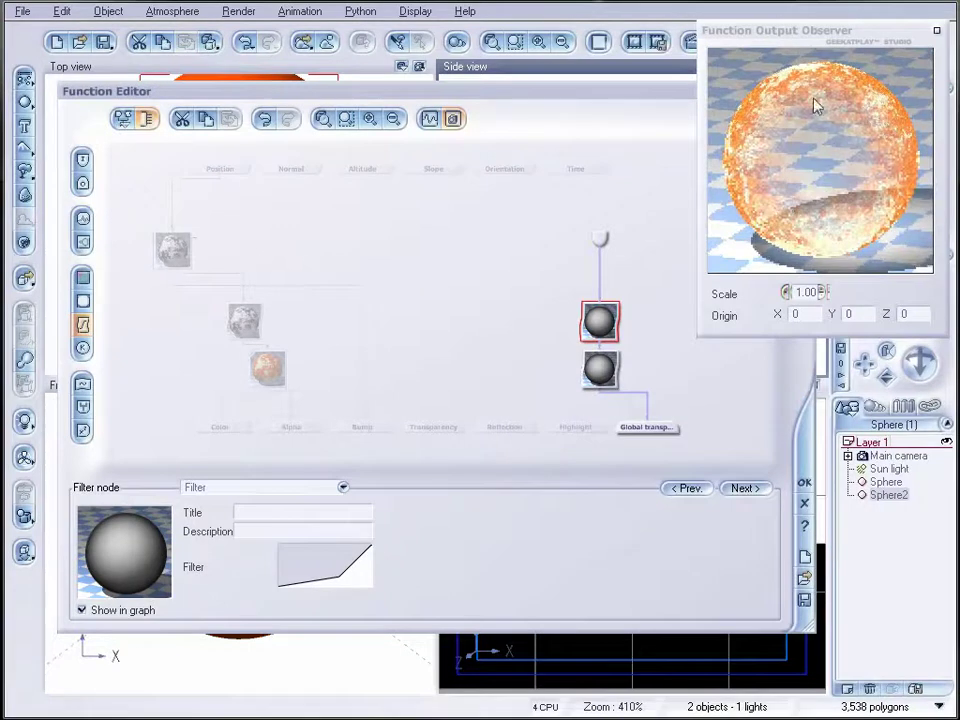
# - Change the lower Filter node to Opposite (-X) and accept the global transparency function
pyautogui.click(603, 366)
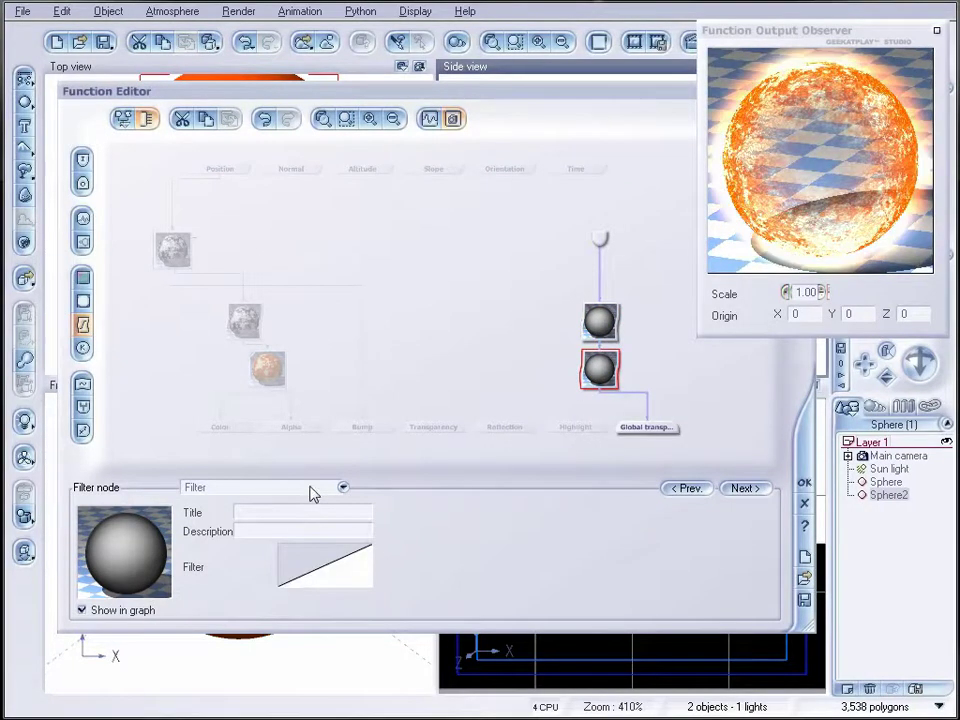
pyautogui.click(313, 488)
pyautogui.click(293, 199)
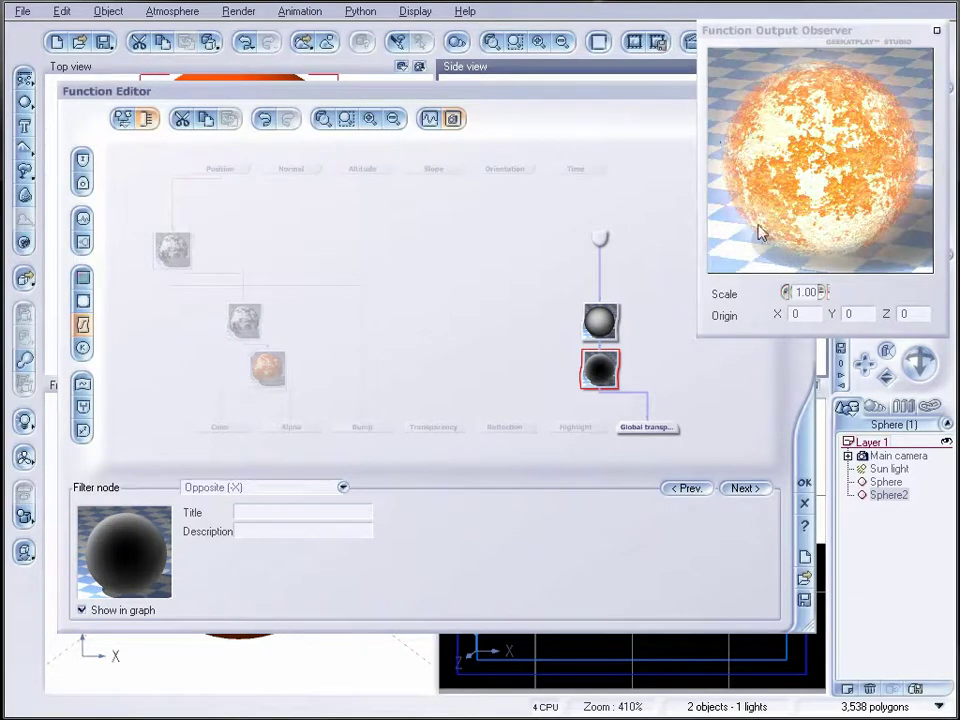
pyautogui.click(805, 487)
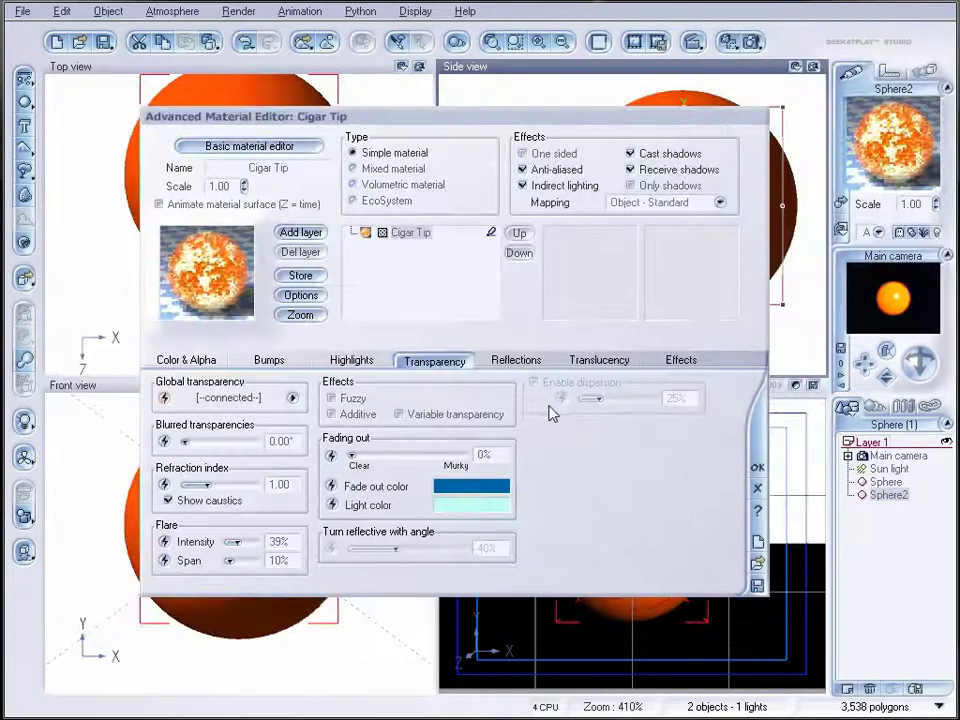
# - Replace the constant node driving the Glow Intensity output with a connection from the fractal node and accept the function
pyautogui.click(683, 362)
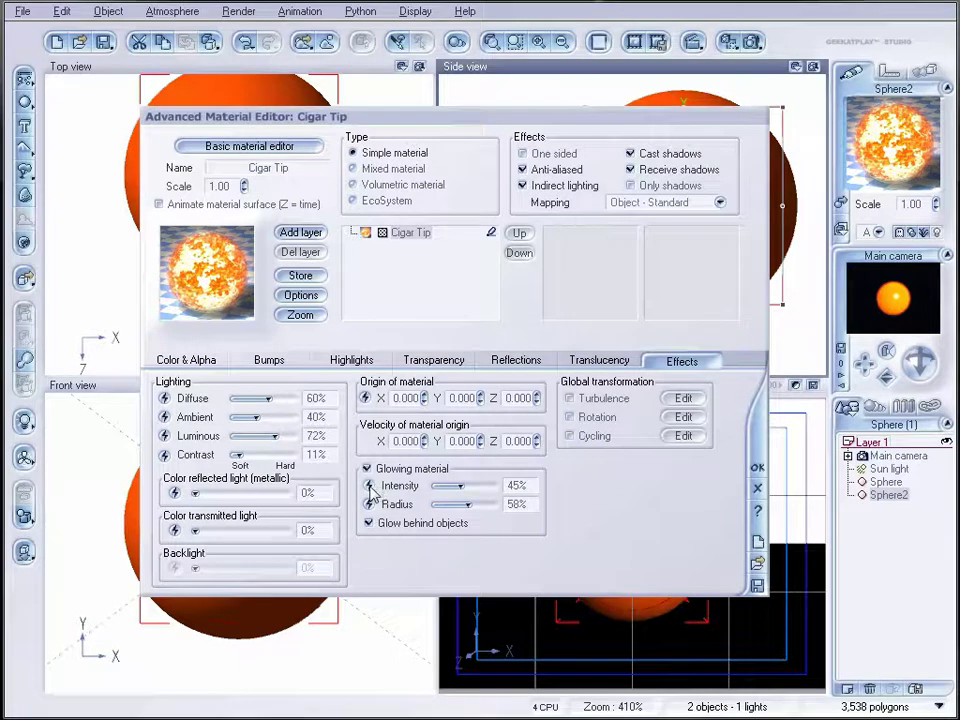
pyautogui.click(368, 486)
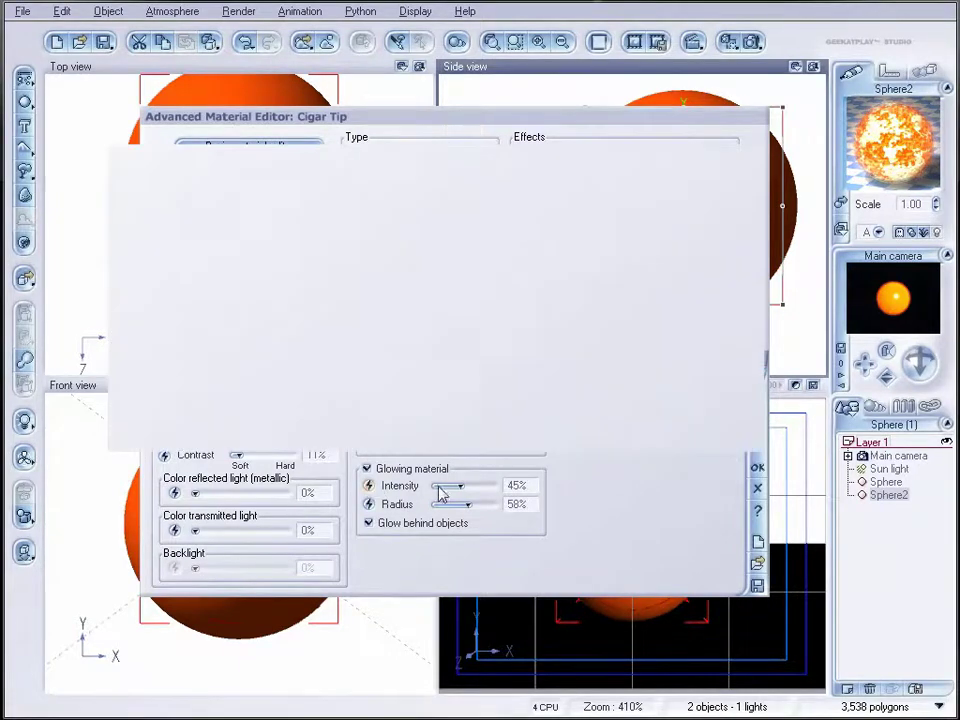
pyautogui.moveTo(677, 406); pyautogui.dragTo(686, 360)
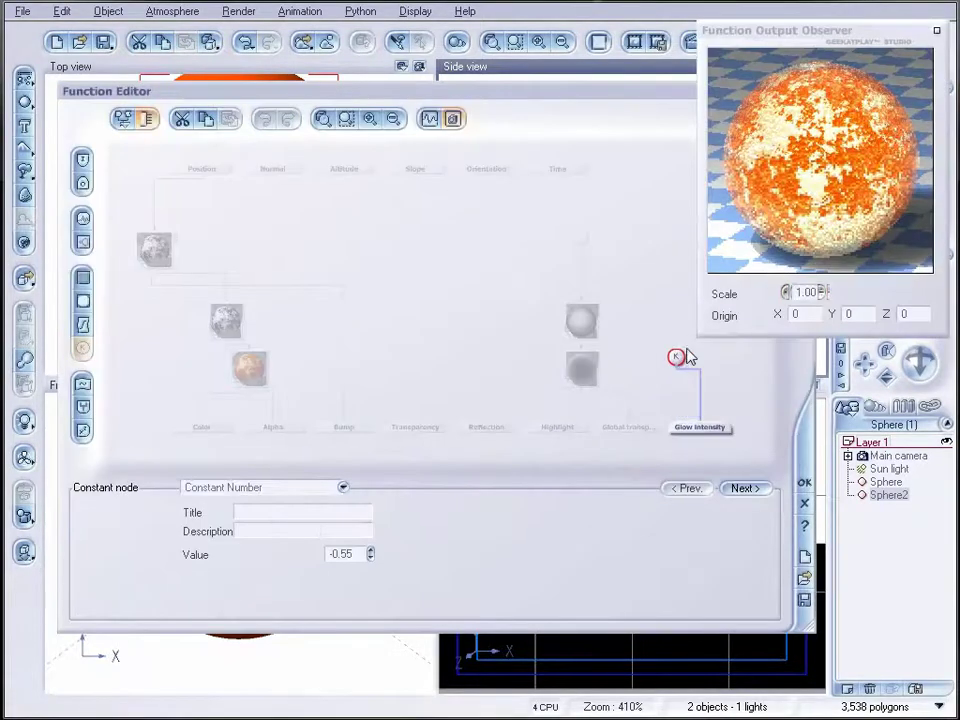
pyautogui.press('Delete')
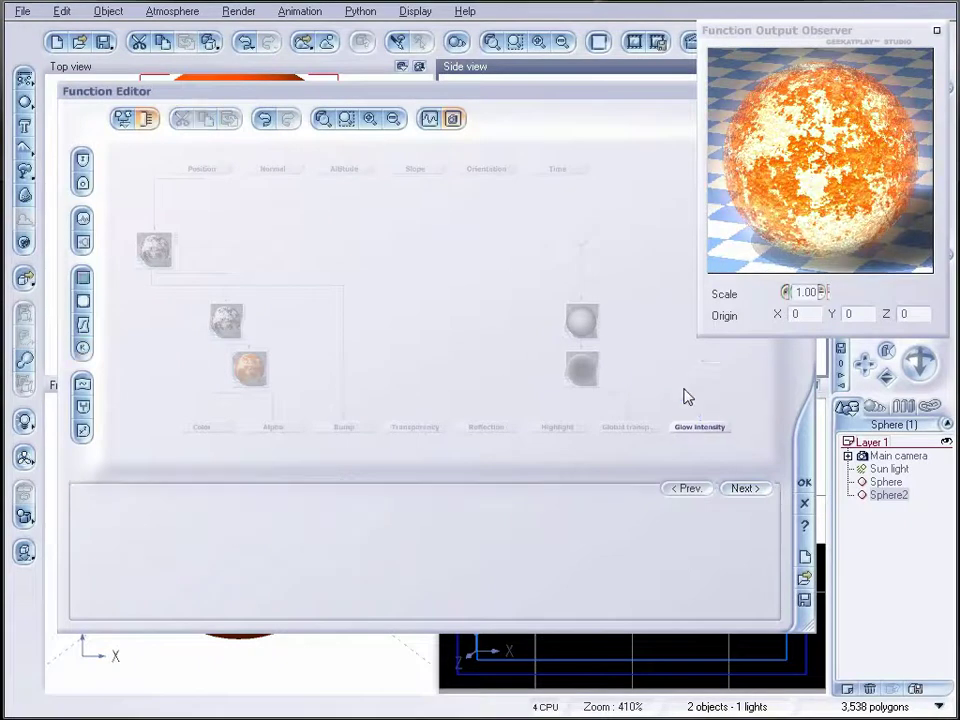
pyautogui.moveTo(699, 420); pyautogui.dragTo(156, 270)
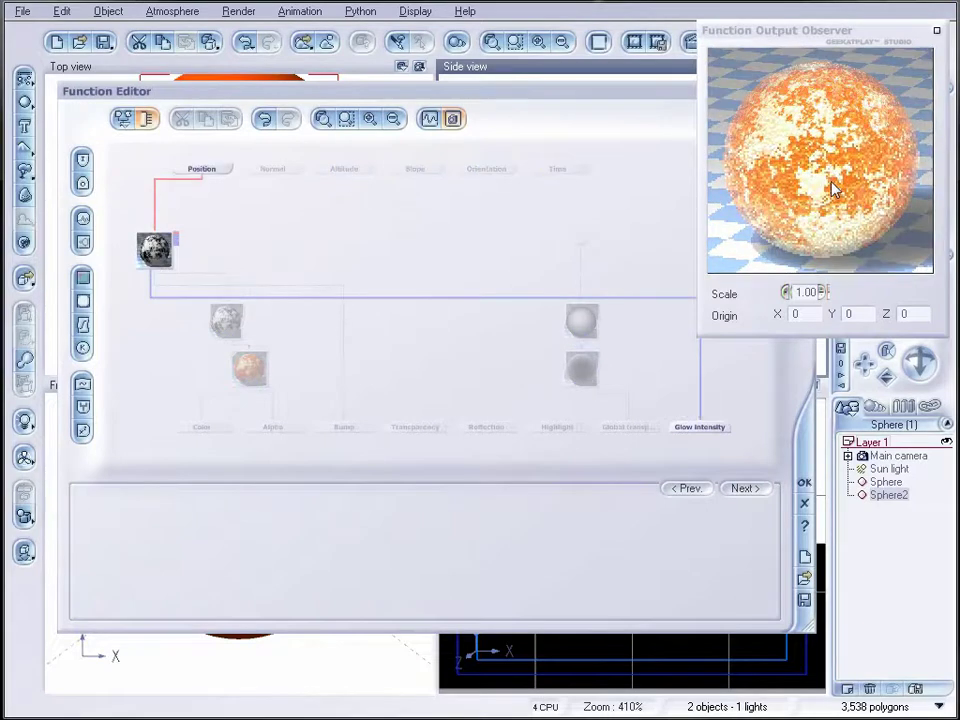
pyautogui.click(805, 484)
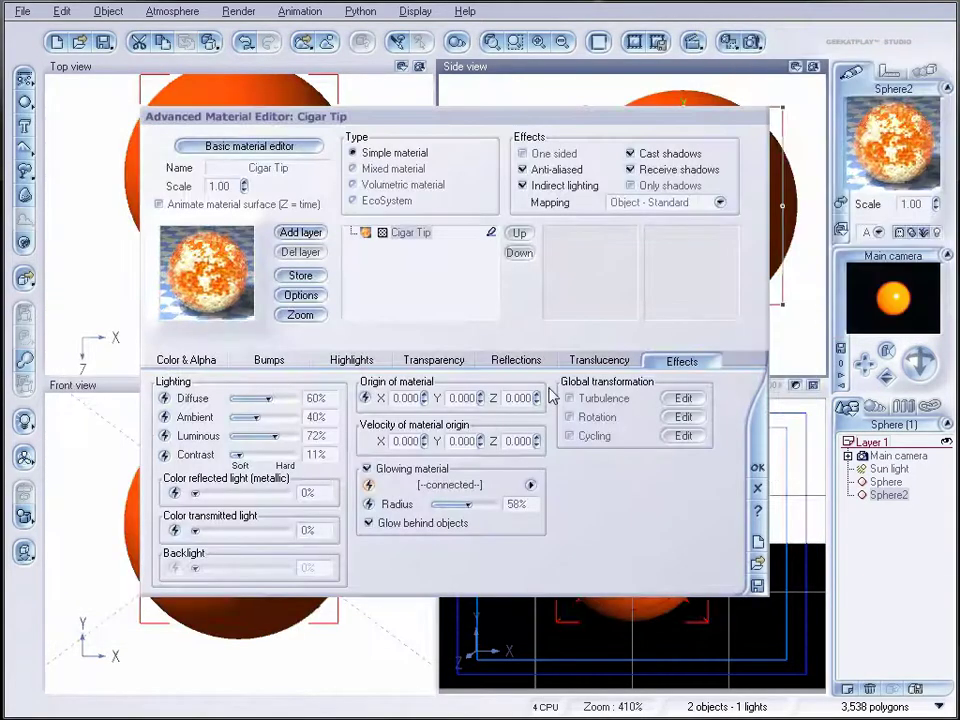
# - Examine the material's color and bump settings and the bump function's node graph
pyautogui.click(280, 366)
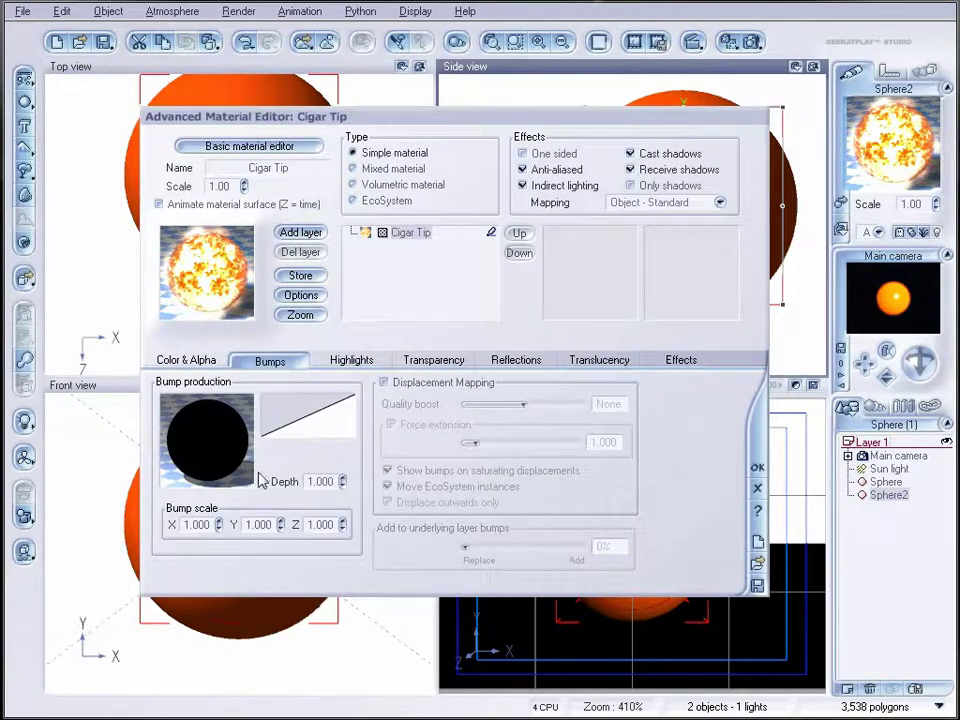
pyautogui.click(190, 362)
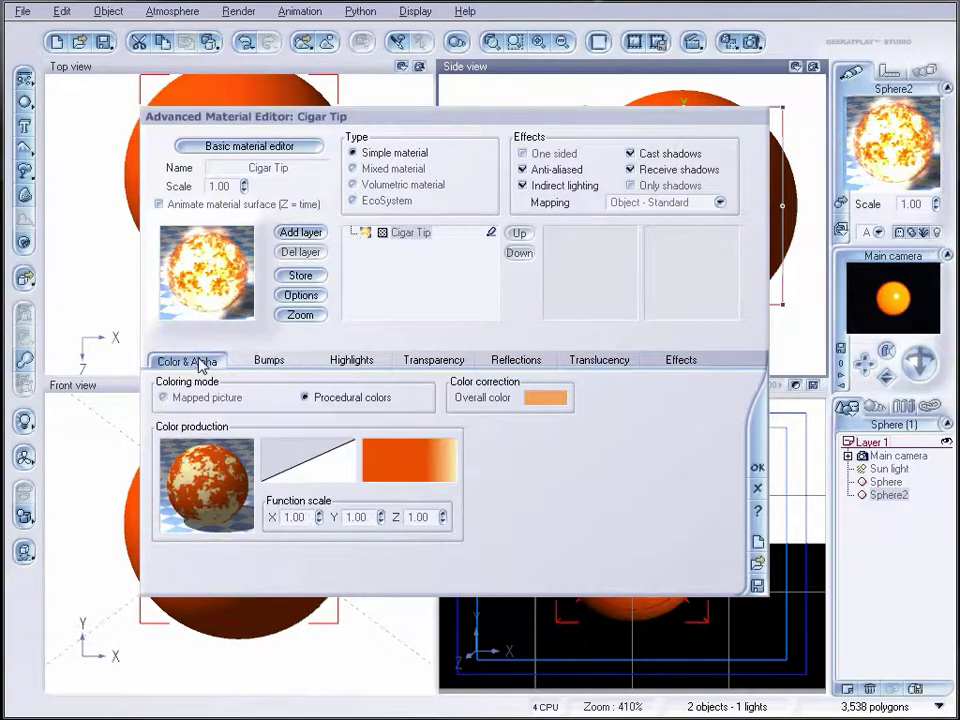
pyautogui.click(268, 363)
pyautogui.rightClick(232, 425)
pyautogui.click(251, 433)
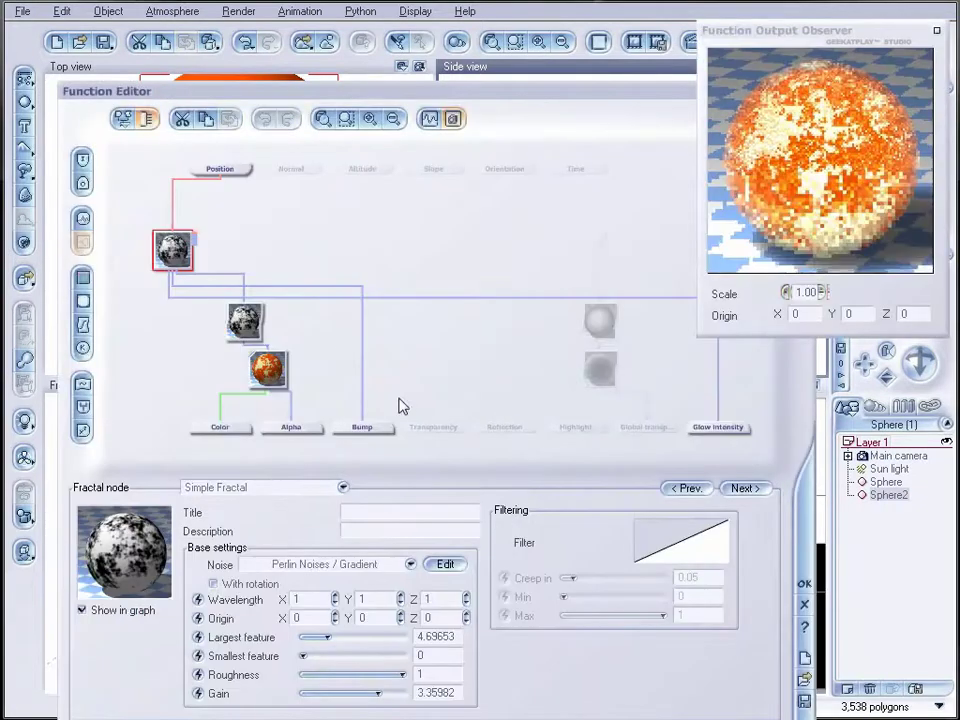
pyautogui.click(805, 586)
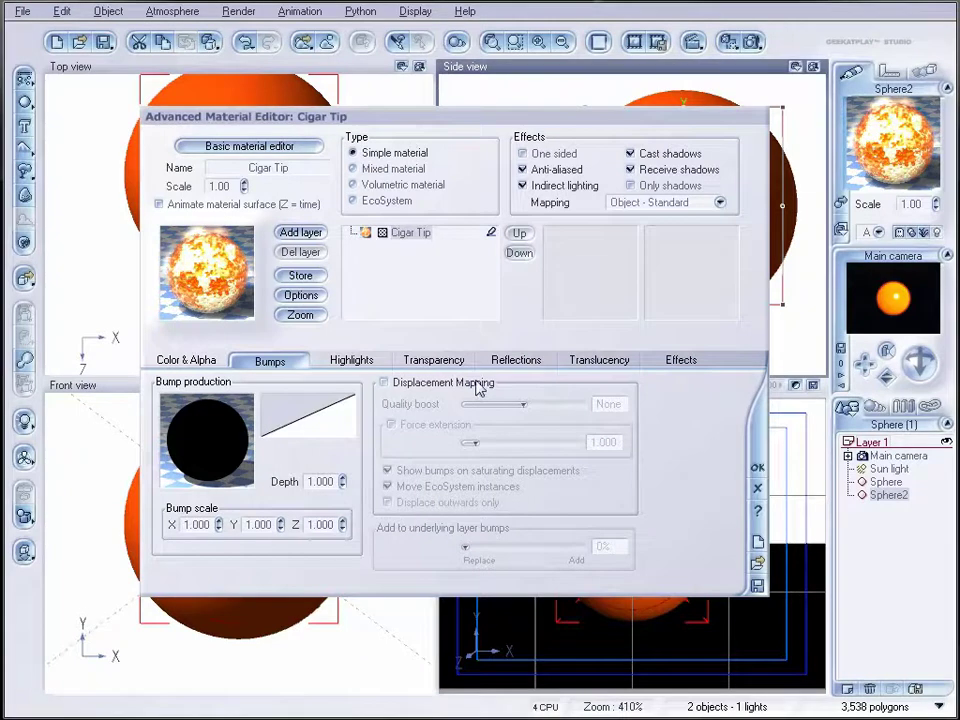
# - Reduce the glow radius to 29%, rename the material as sun and accept the material
pyautogui.click(666, 362)
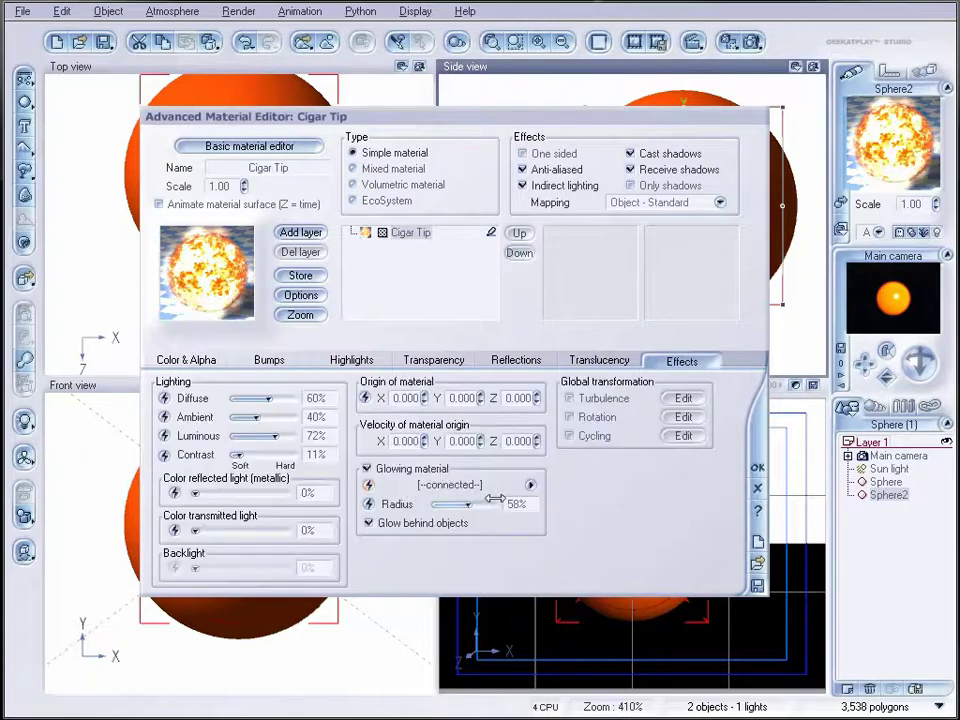
pyautogui.moveTo(487, 504); pyautogui.dragTo(477, 505)
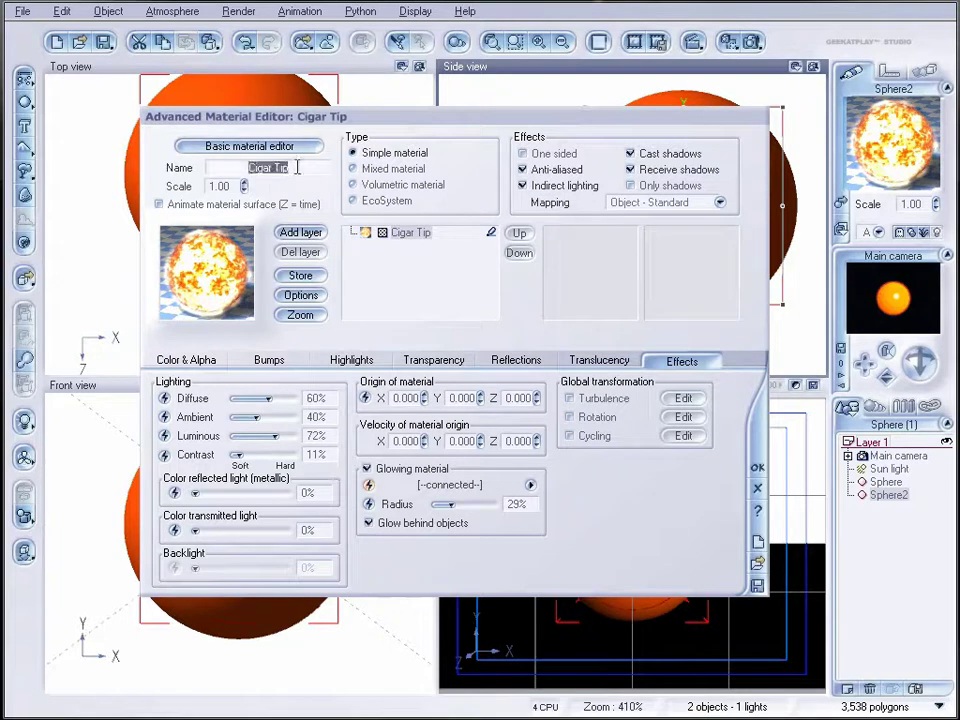
pyautogui.write('sun')
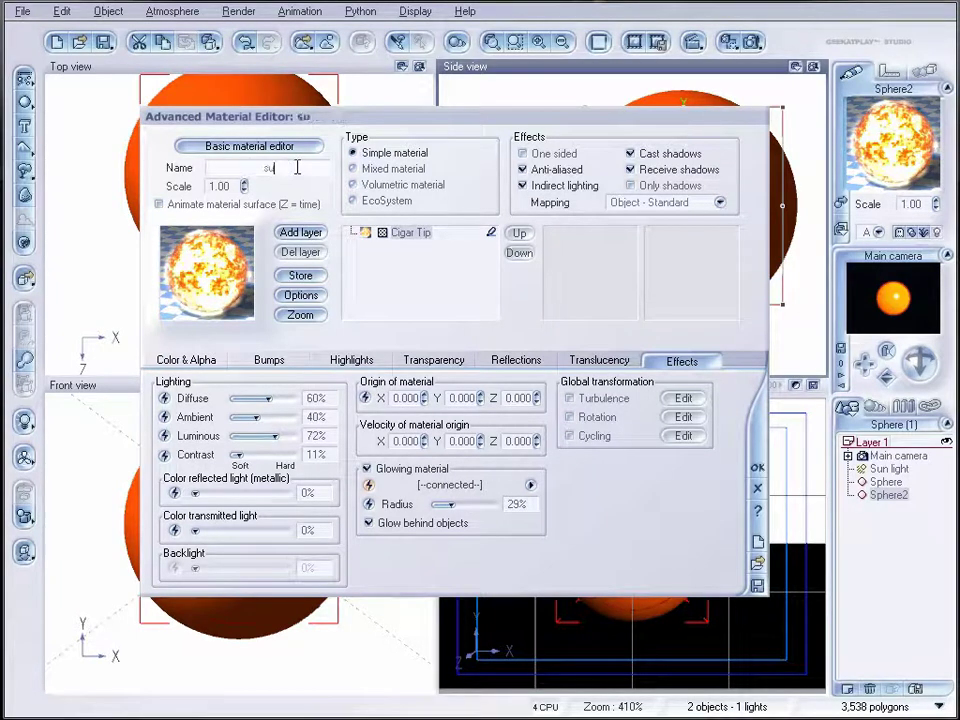
pyautogui.click(757, 470)
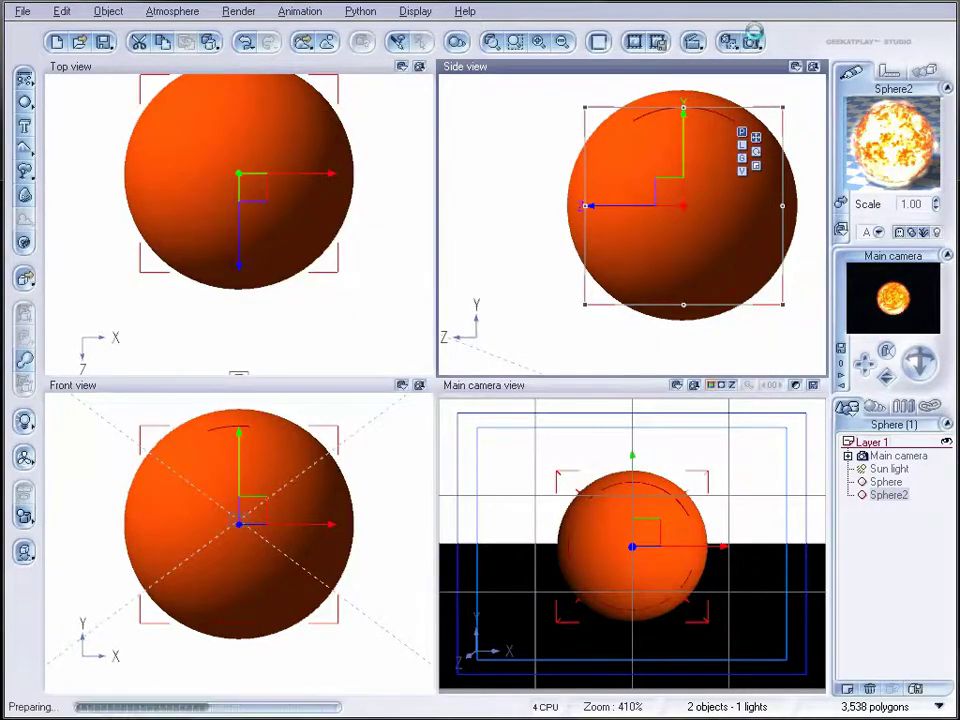
# - Render the main camera view to check the star and close the render display
pyautogui.click(756, 38)
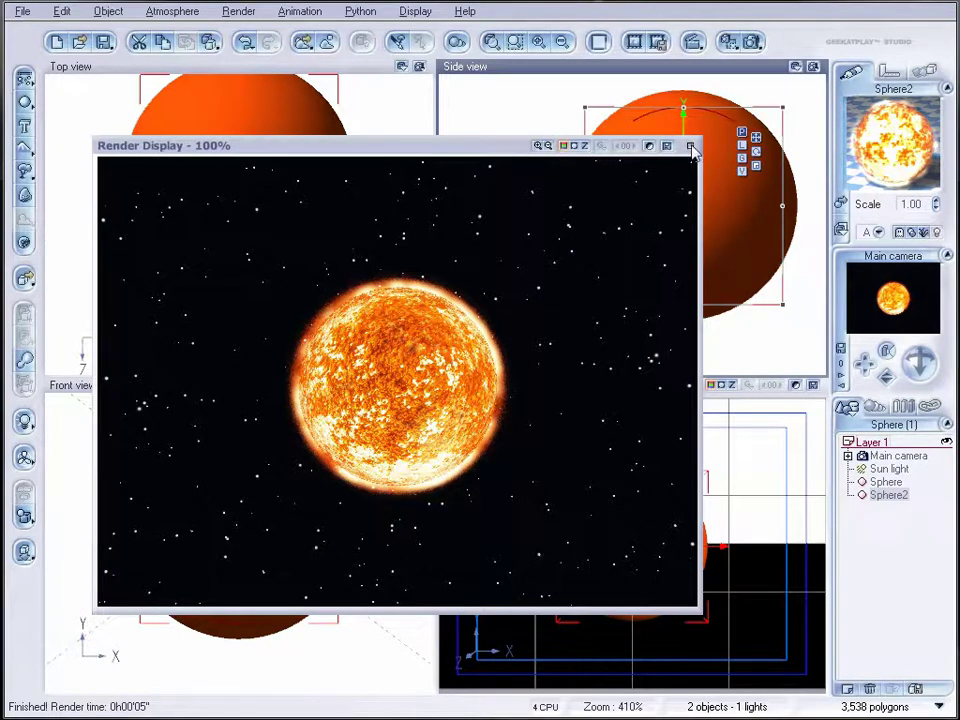
pyautogui.click(691, 147)
# - Reopen the sun material and set its lighting contrast to 16% and its glow radius to 13%
pyautogui.doubleClick(670, 224)
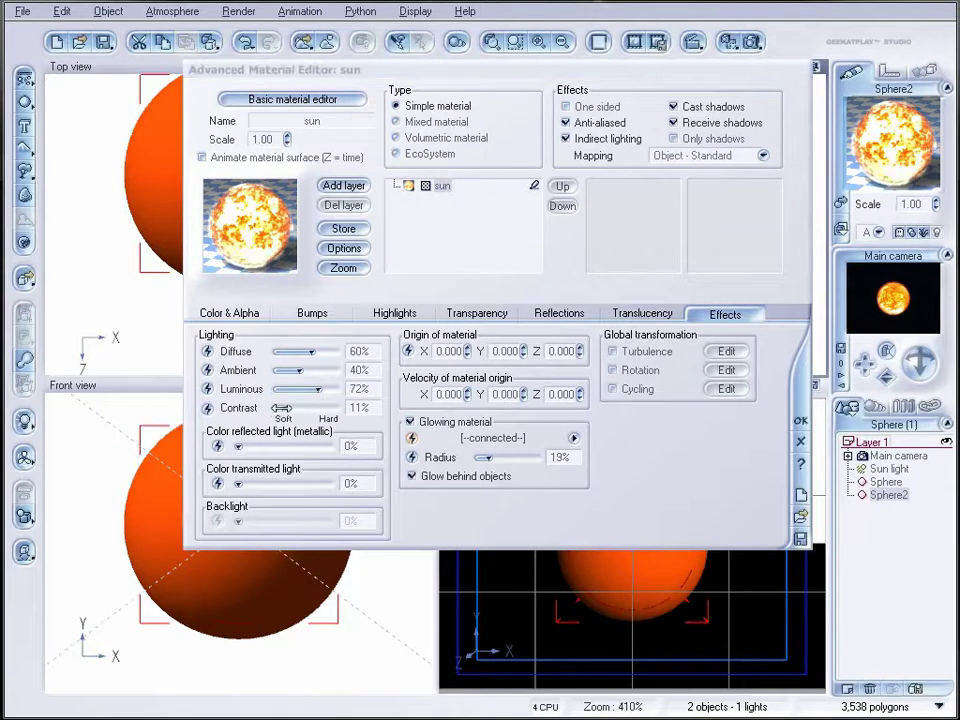
pyautogui.moveTo(283, 406); pyautogui.dragTo(286, 408)
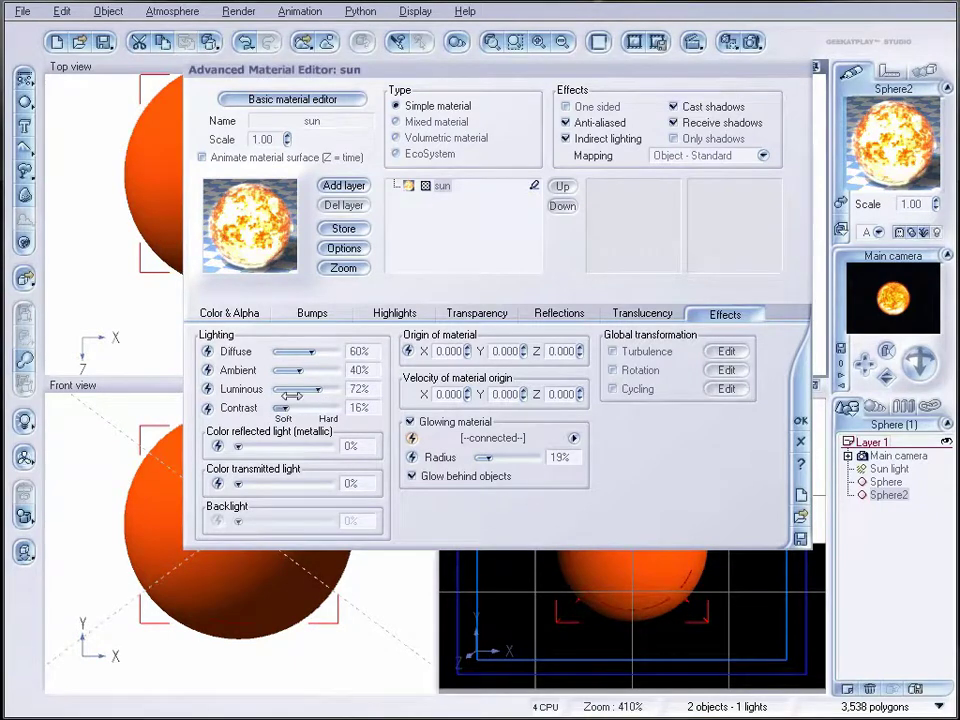
pyautogui.moveTo(512, 453); pyautogui.dragTo(553, 455)
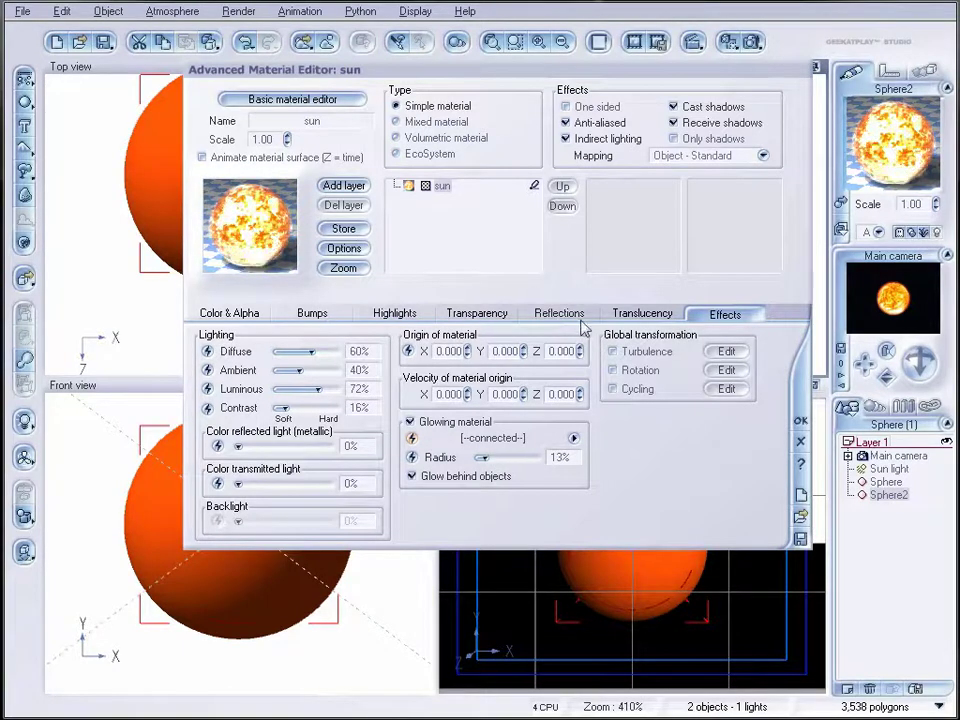
# - Set the sun material's highlight global size to 7% and global intensity to 71%, and accept the material
pyautogui.click(381, 316)
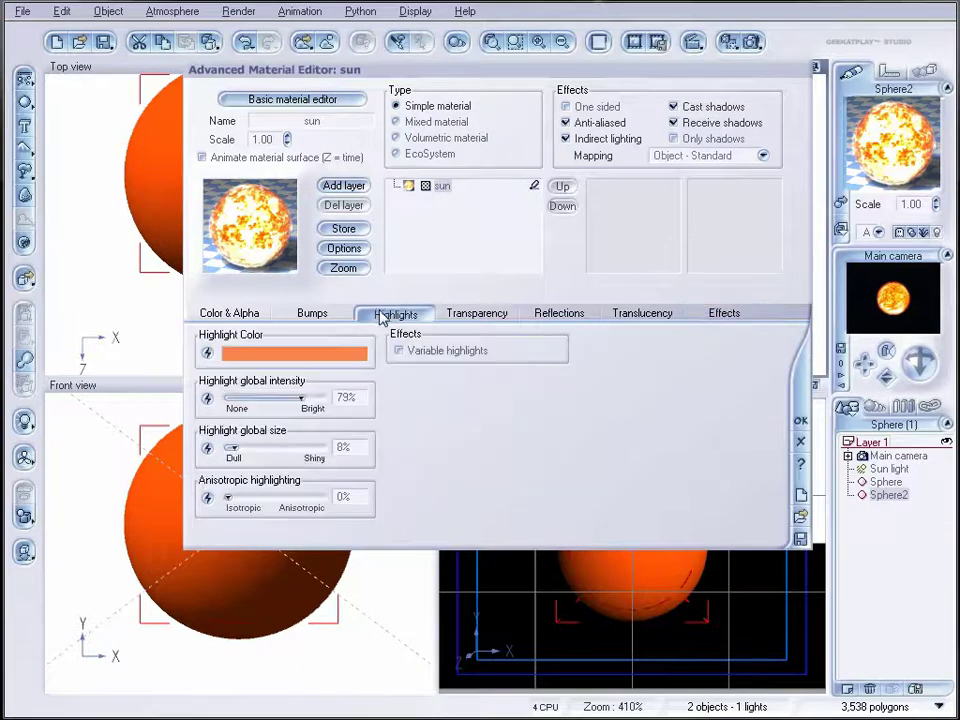
pyautogui.moveTo(231, 447)
pyautogui.mouseDown()
pyautogui.moveTo(305, 447)
pyautogui.moveTo(230, 447)
pyautogui.mouseUp()
pyautogui.moveTo(307, 398); pyautogui.dragTo(290, 399)
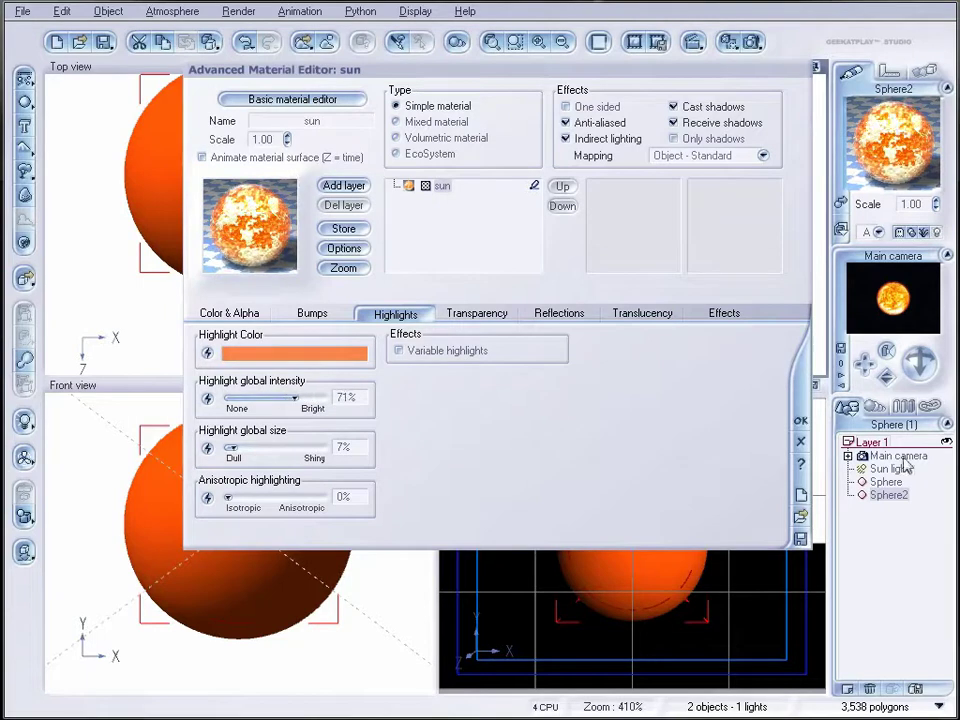
pyautogui.click(801, 421)
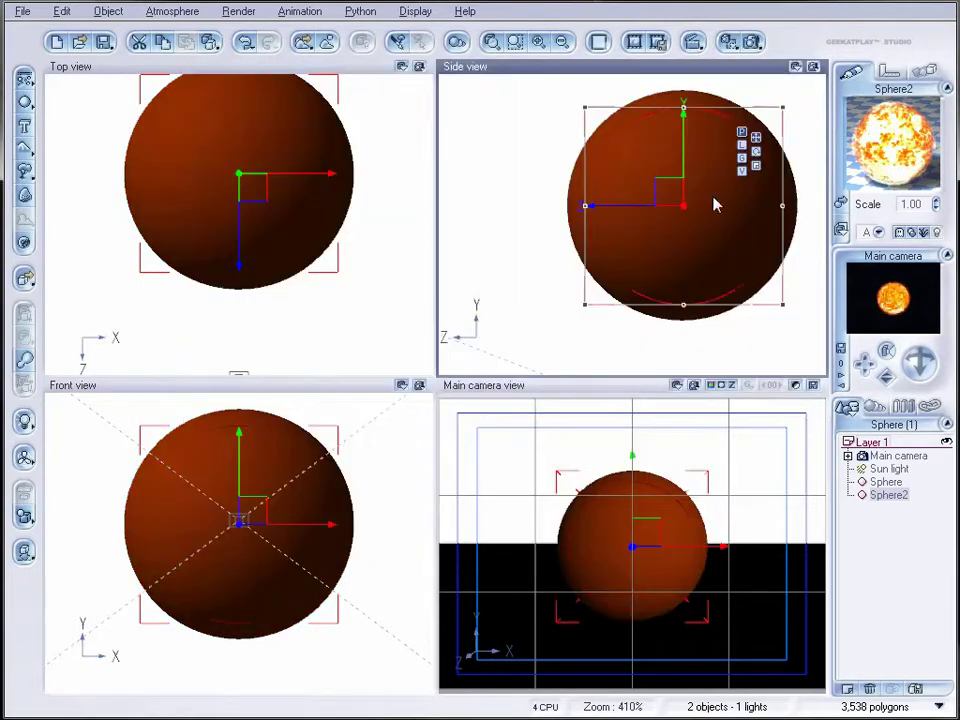
# - Scale the inner sphere down slightly and move the main camera closer to the star
pyautogui.moveTo(785, 115); pyautogui.dragTo(773, 111)
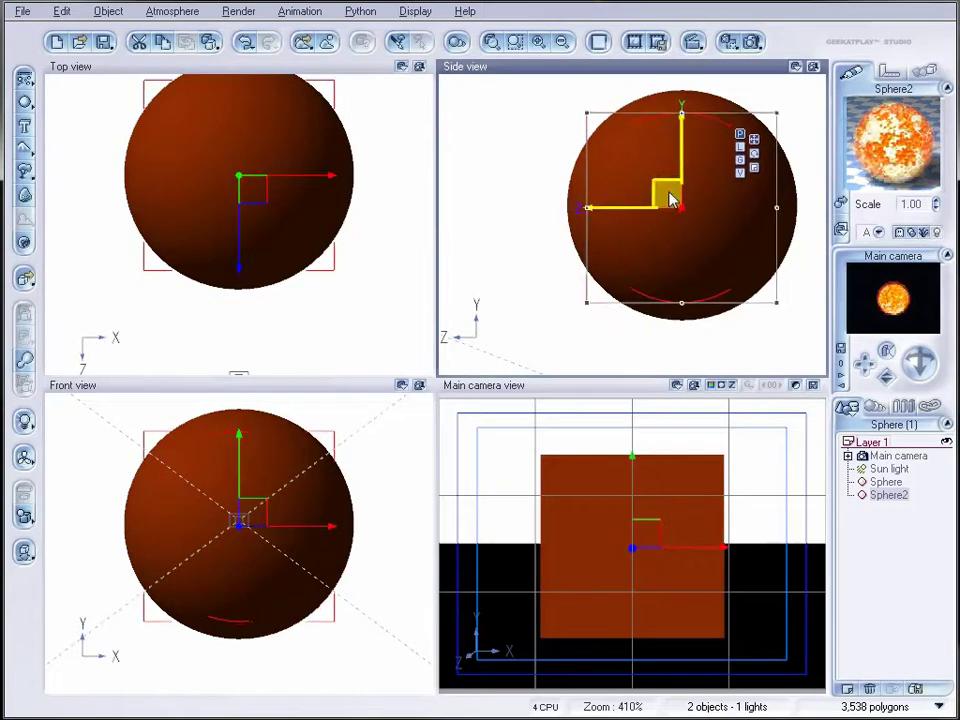
pyautogui.click(897, 455)
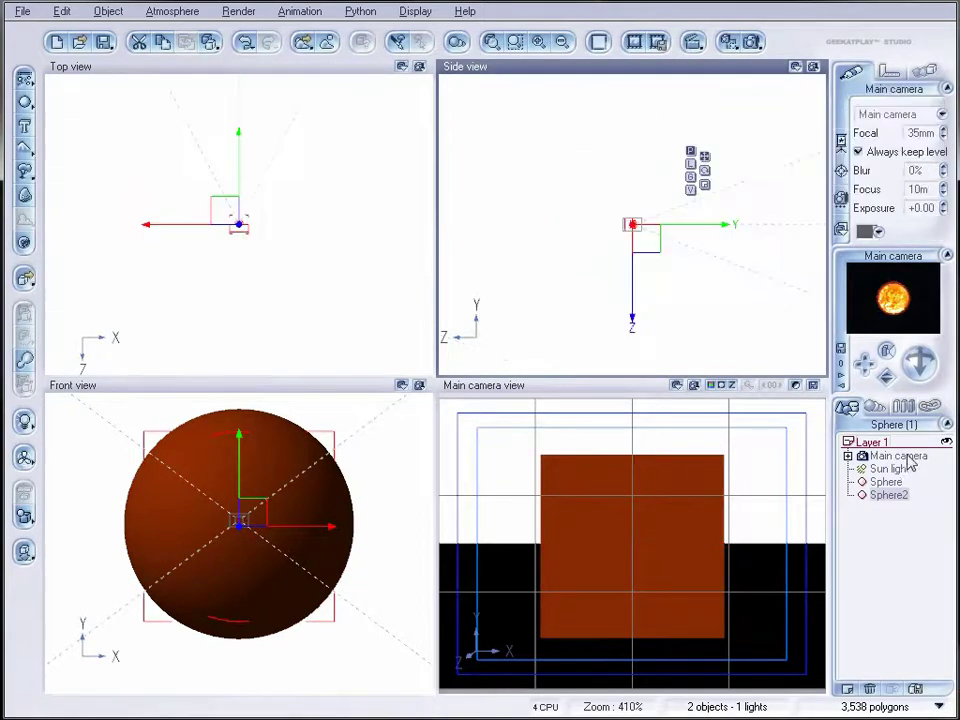
pyautogui.scroll(-3, 571, 221)
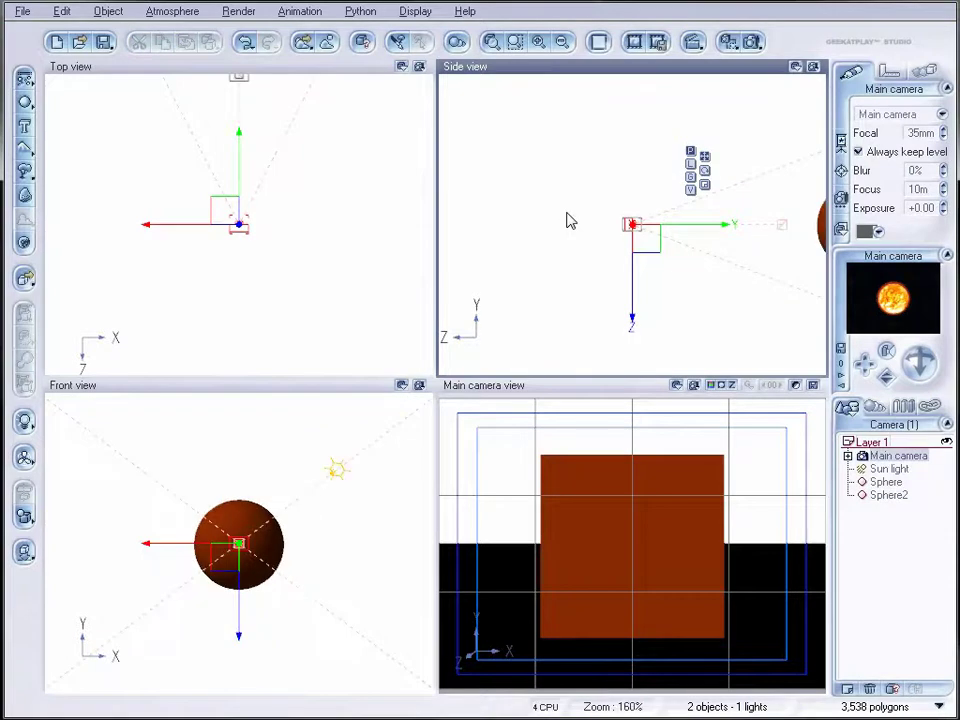
pyautogui.scroll(-2, 566, 221)
pyautogui.moveTo(654, 251); pyautogui.dragTo(688, 251)
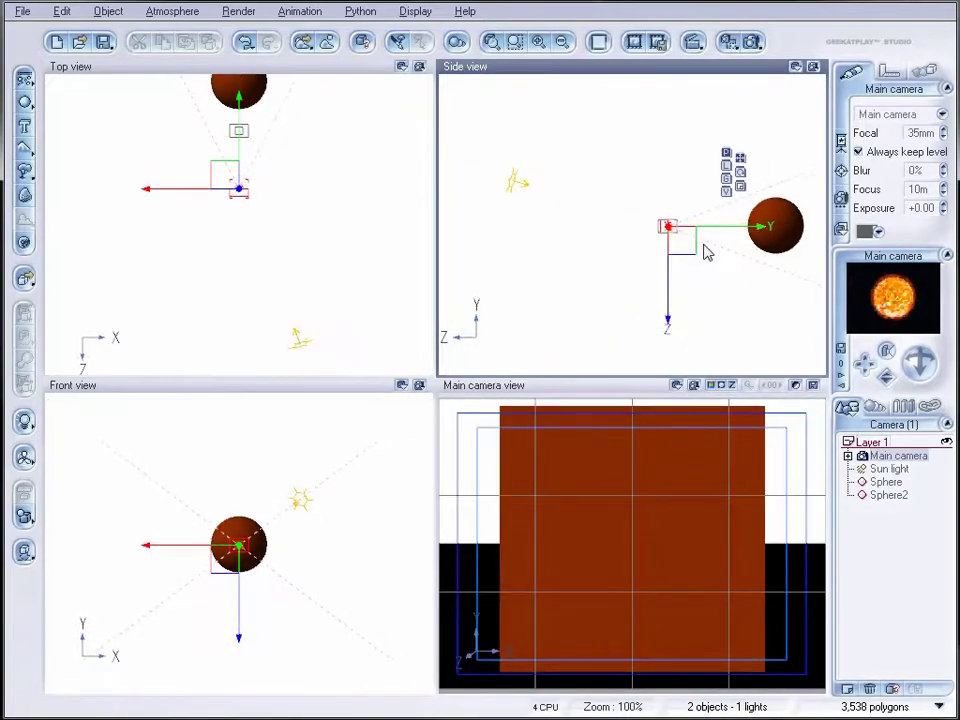
# - Render the star from the closer camera position and close the render display
pyautogui.click(757, 41)
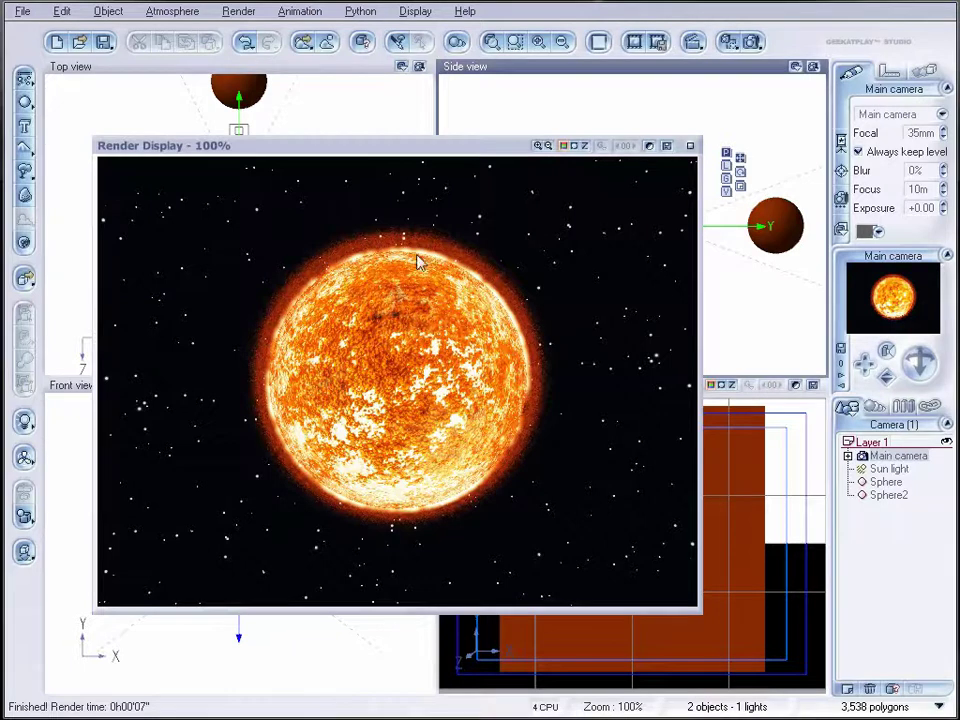
pyautogui.click(690, 146)
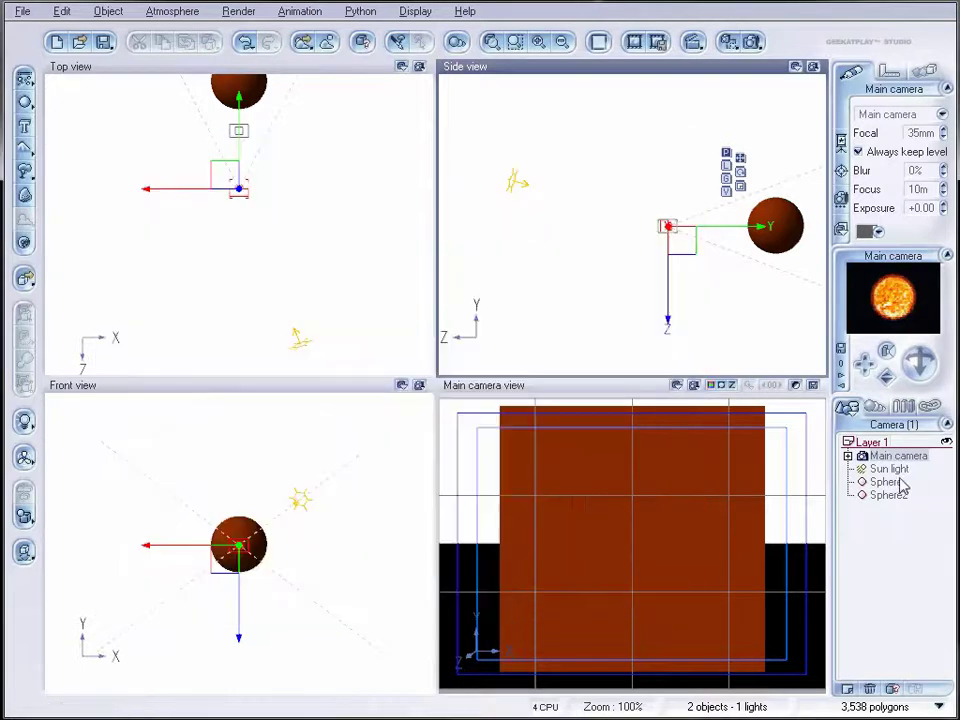
# - Group the two spheres into one object and rename the group as sun
pyautogui.click(893, 496)
pyautogui.keyDown('shift'); pyautogui.click(895, 500); pyautogui.keyUp('shift')
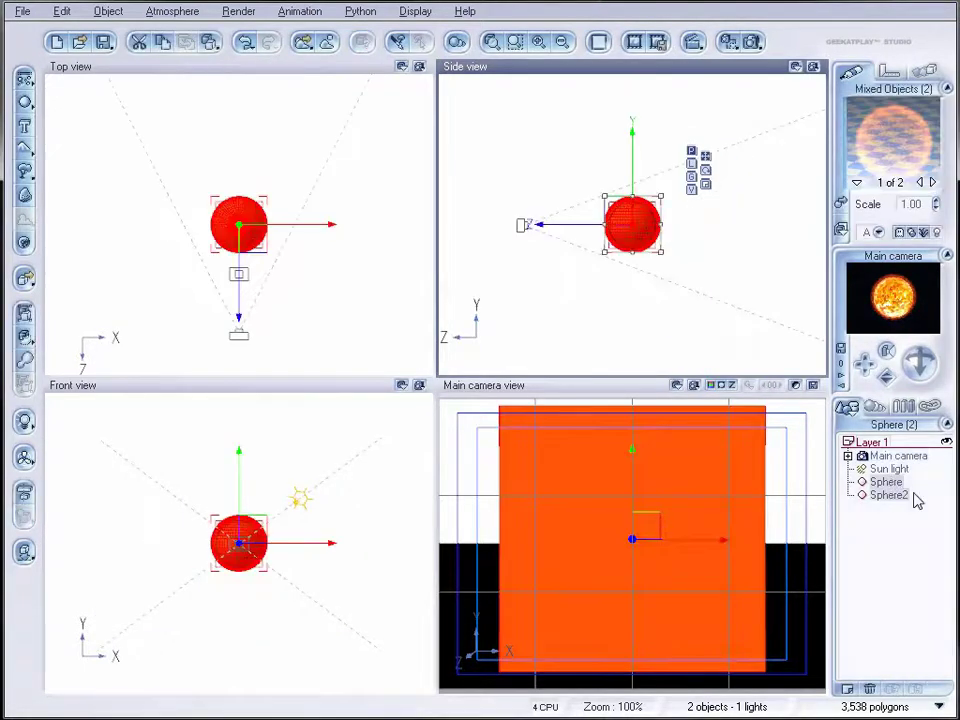
pyautogui.hotkey('ctrl', 'g')
pyautogui.doubleClick(904, 483)
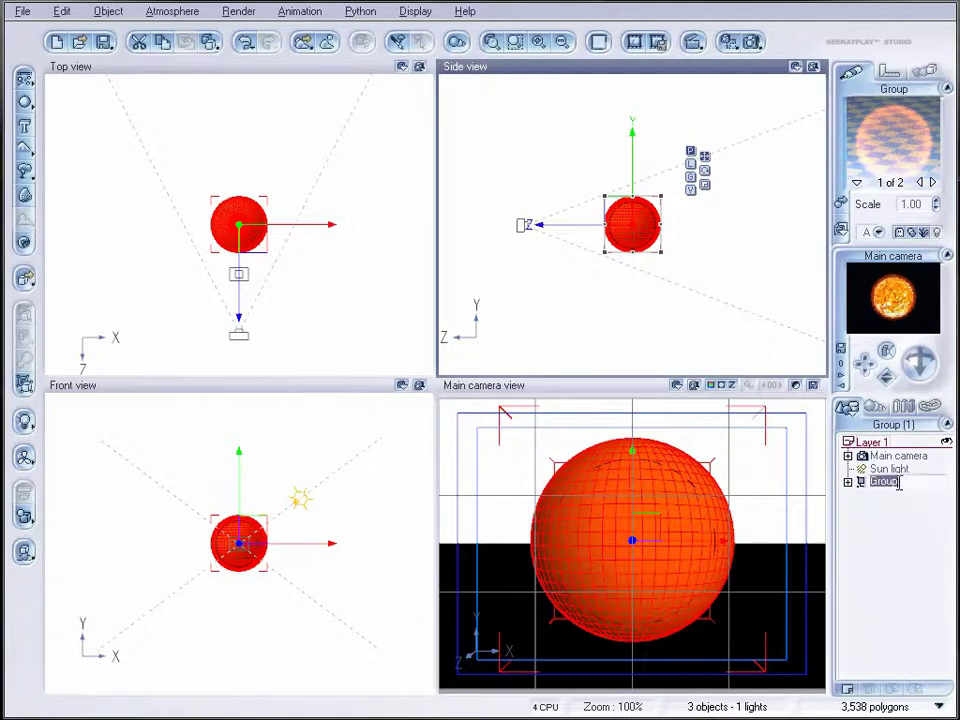
pyautogui.write('Su')
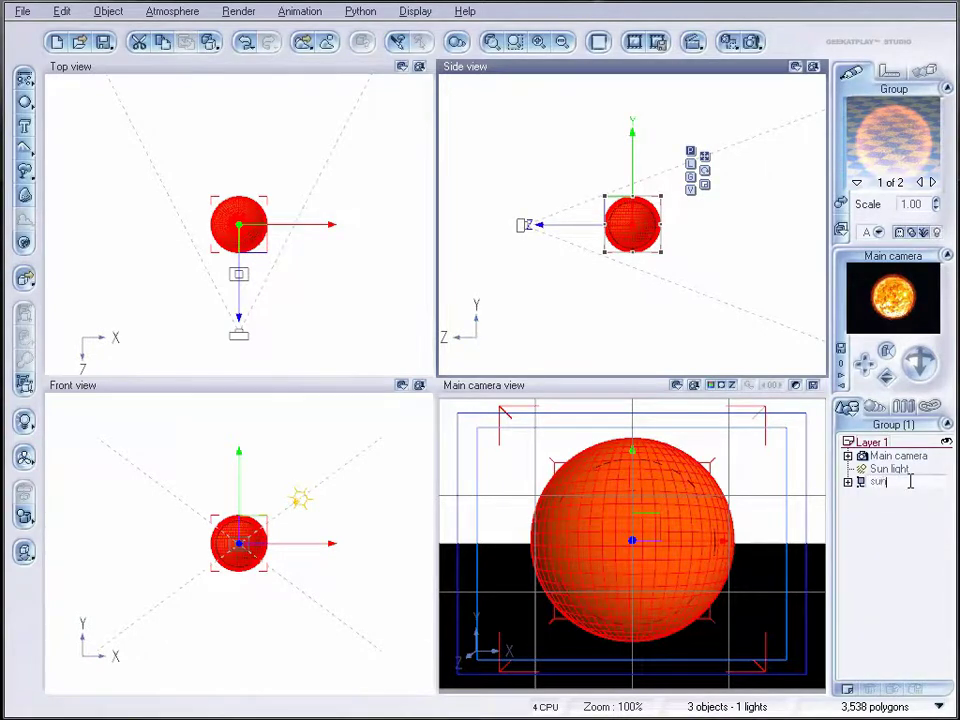
pyautogui.click(910, 503)
pyautogui.click(878, 483)
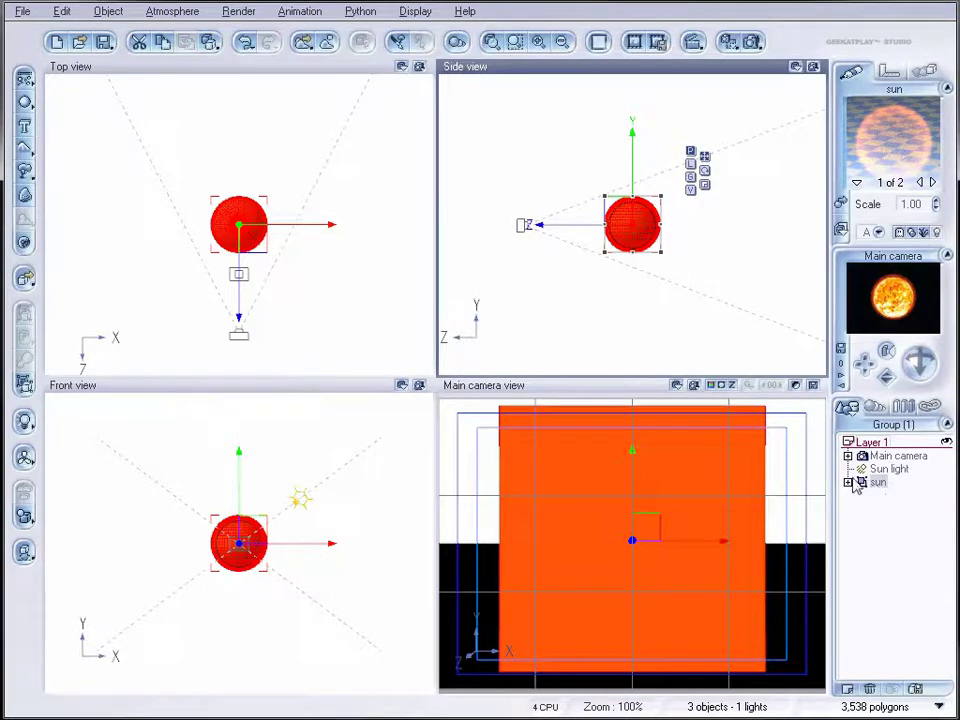
# - Save the sun group as the object file sun.vob in the space folder and accept its preview picture
pyautogui.rightClick(893, 484)
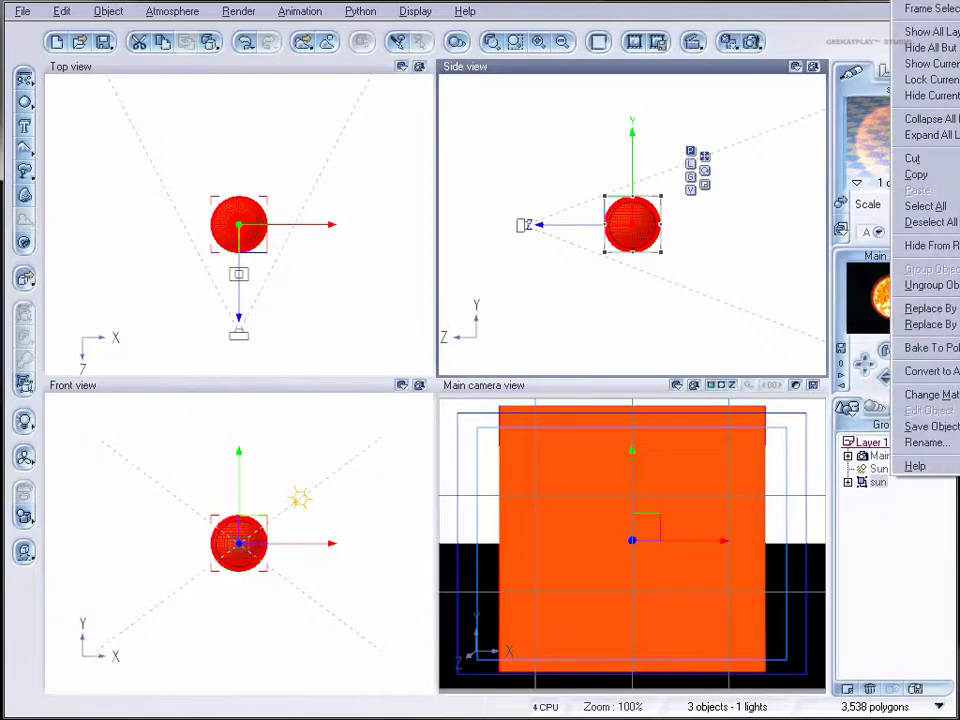
pyautogui.click(930, 426)
pyautogui.doubleClick(336, 409)
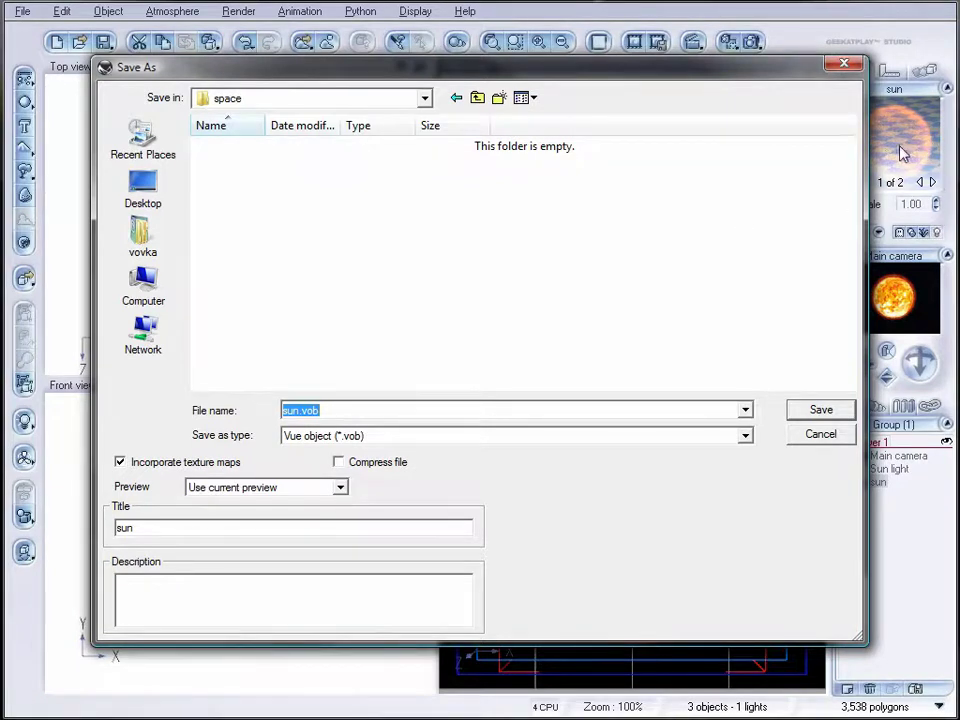
pyautogui.click(825, 410)
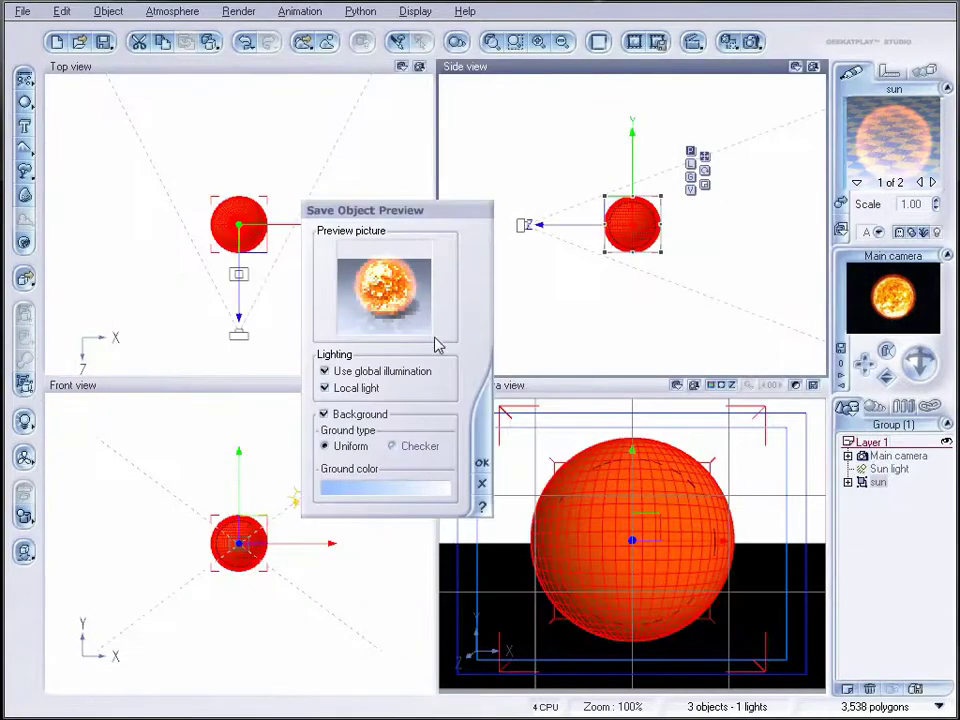
pyautogui.click(481, 460)
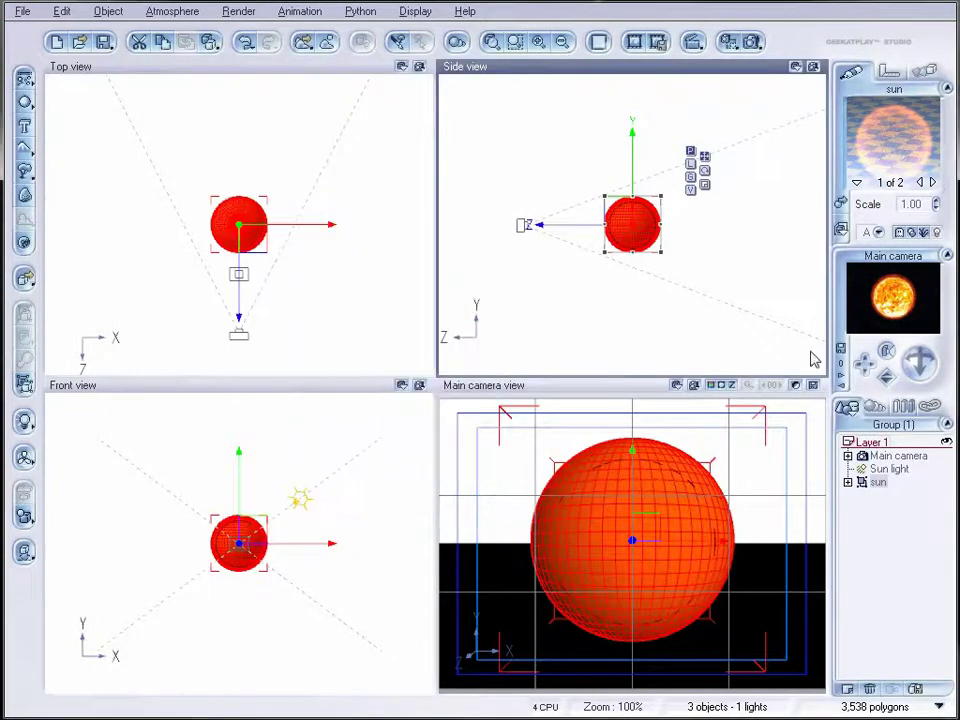
# - Rename the group's volumetric material as corona, save it as corona.mat in the space folder and accept the material
pyautogui.click(897, 145)
pyautogui.doubleClick(282, 167)
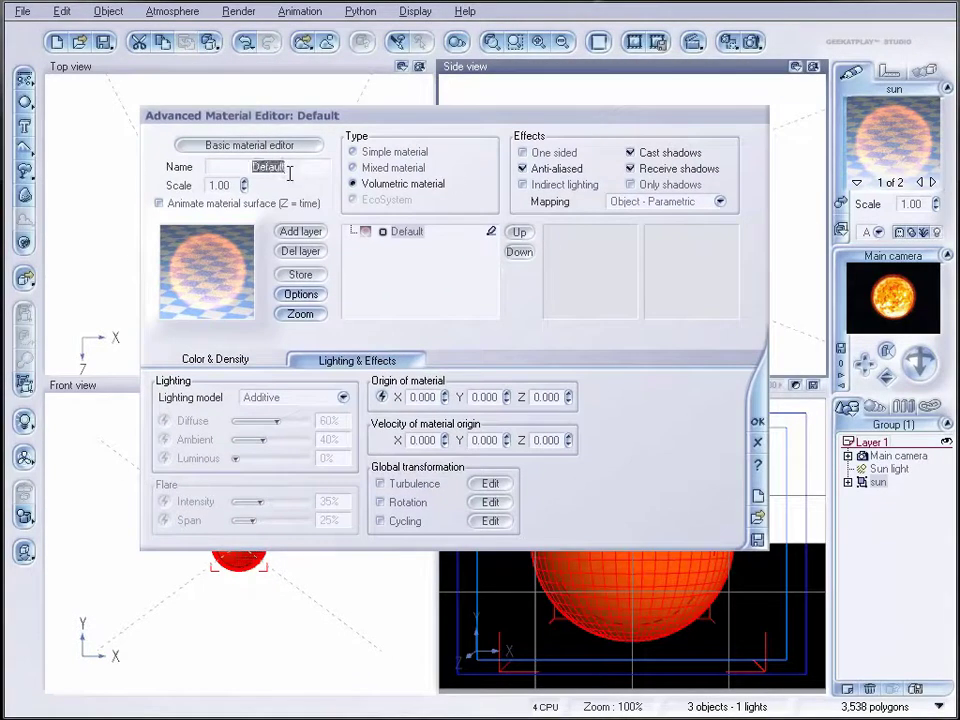
pyautogui.write('s')
pyautogui.write('orona')
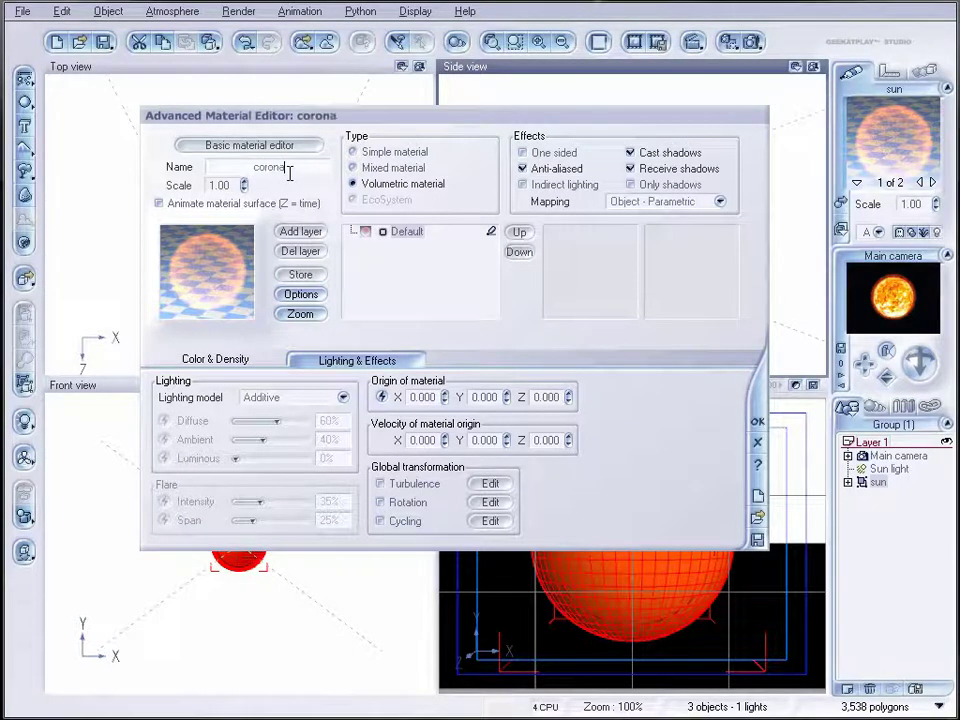
pyautogui.press('Return')
pyautogui.click(757, 539)
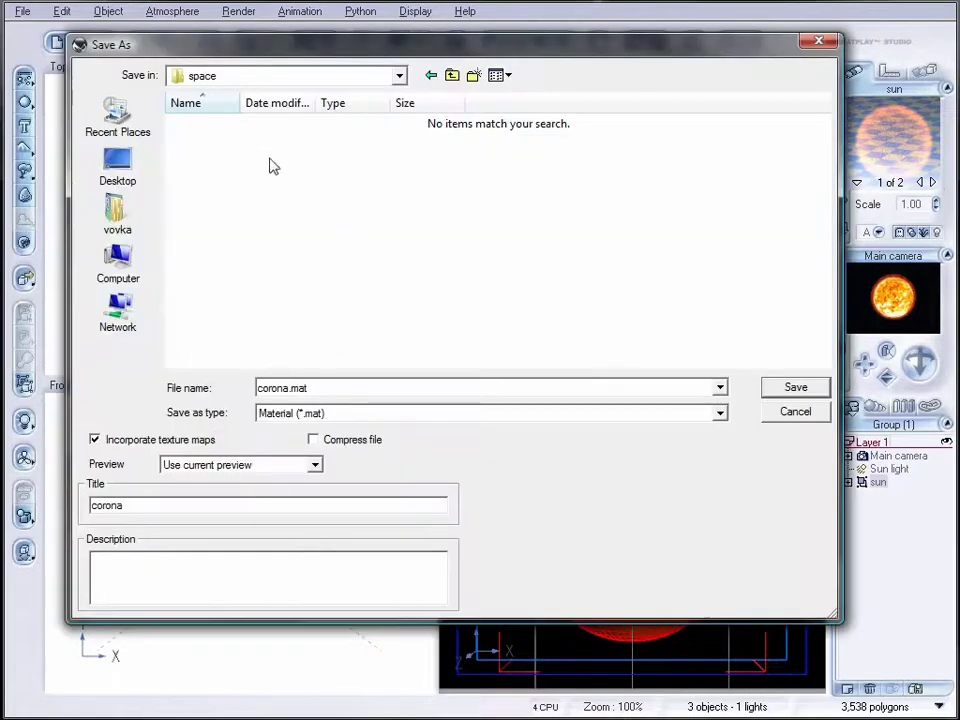
pyautogui.click(792, 390)
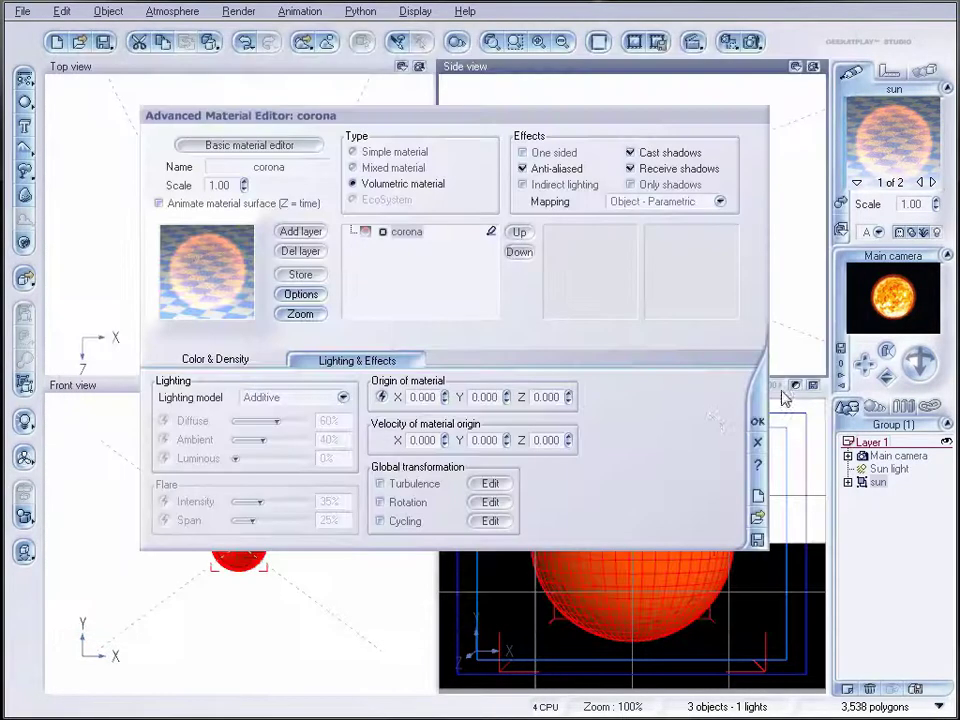
pyautogui.click(757, 428)
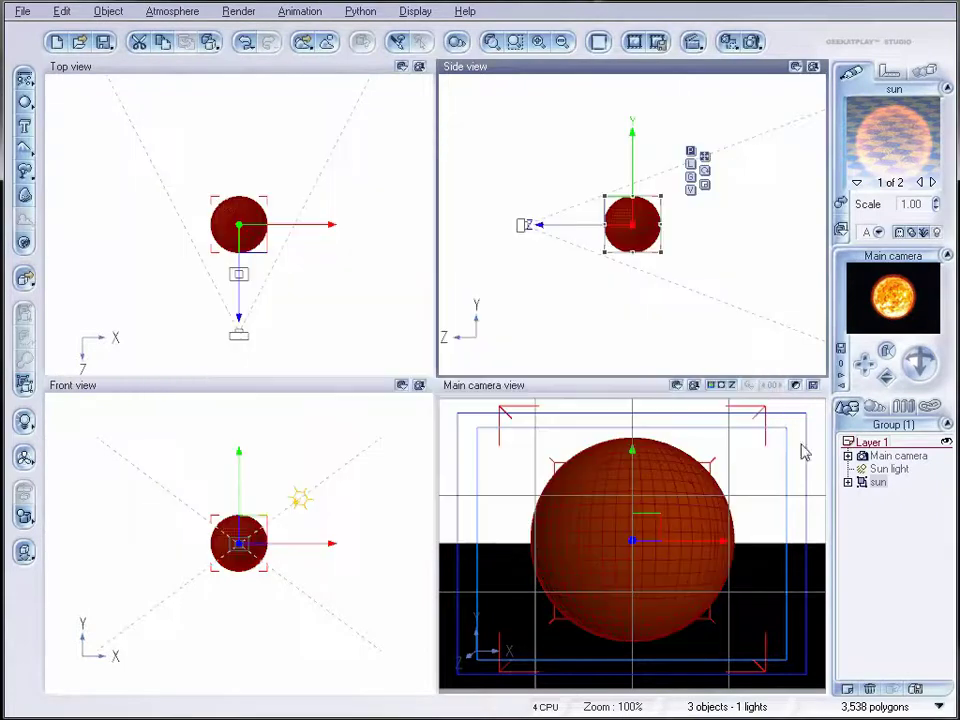
# - Open the group's second material and save it as sun.mat in the space folder
pyautogui.click(919, 182)
pyautogui.doubleClick(912, 160)
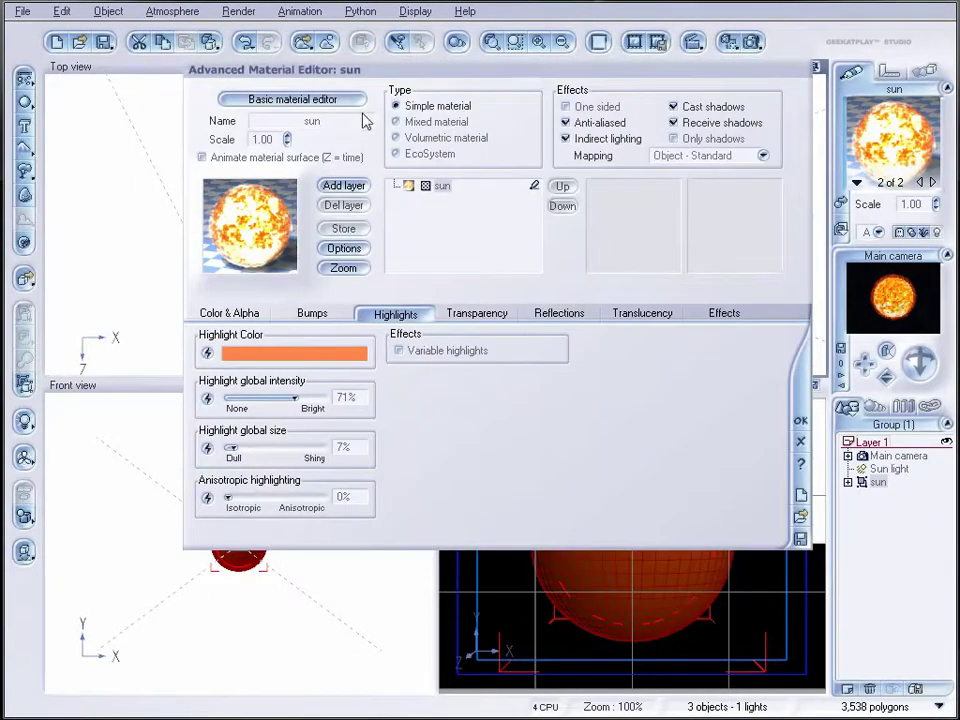
pyautogui.click(800, 540)
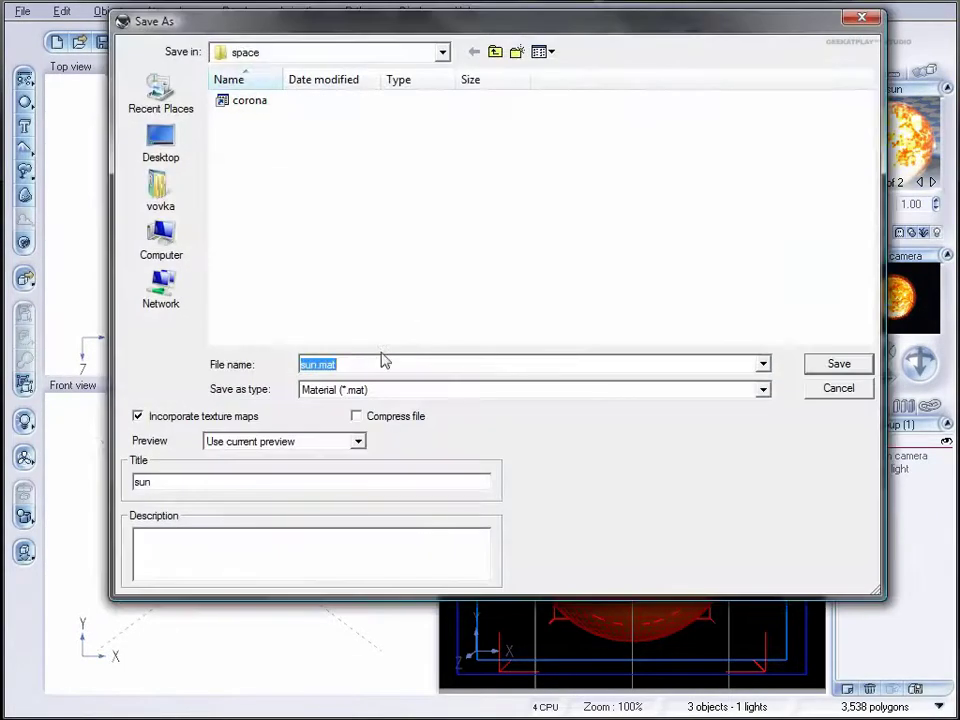
pyautogui.click(838, 363)
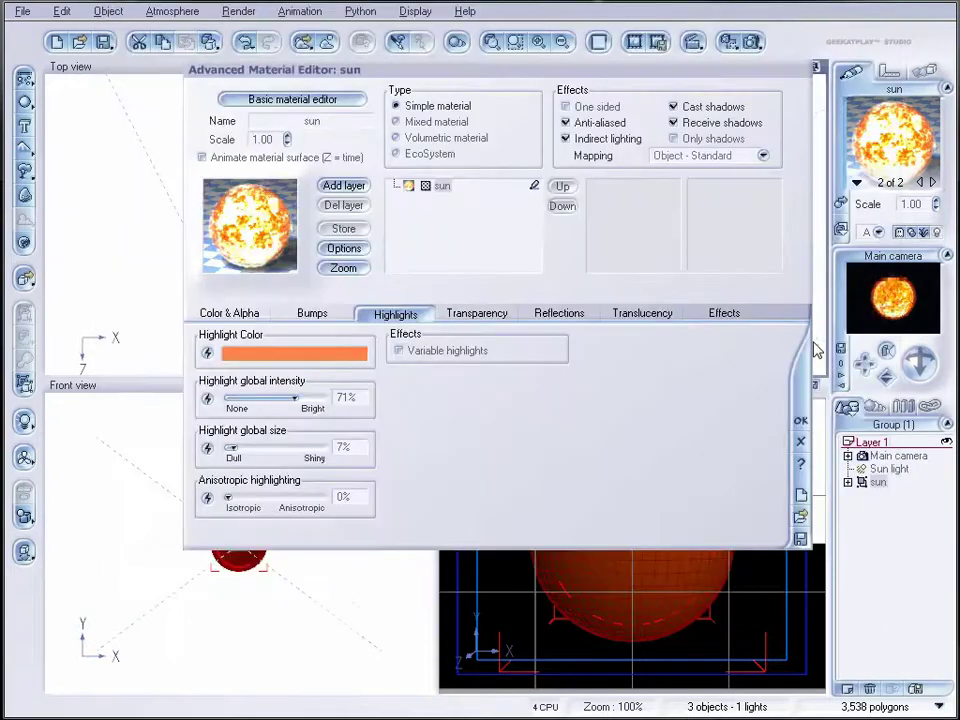
pyautogui.click(799, 422)
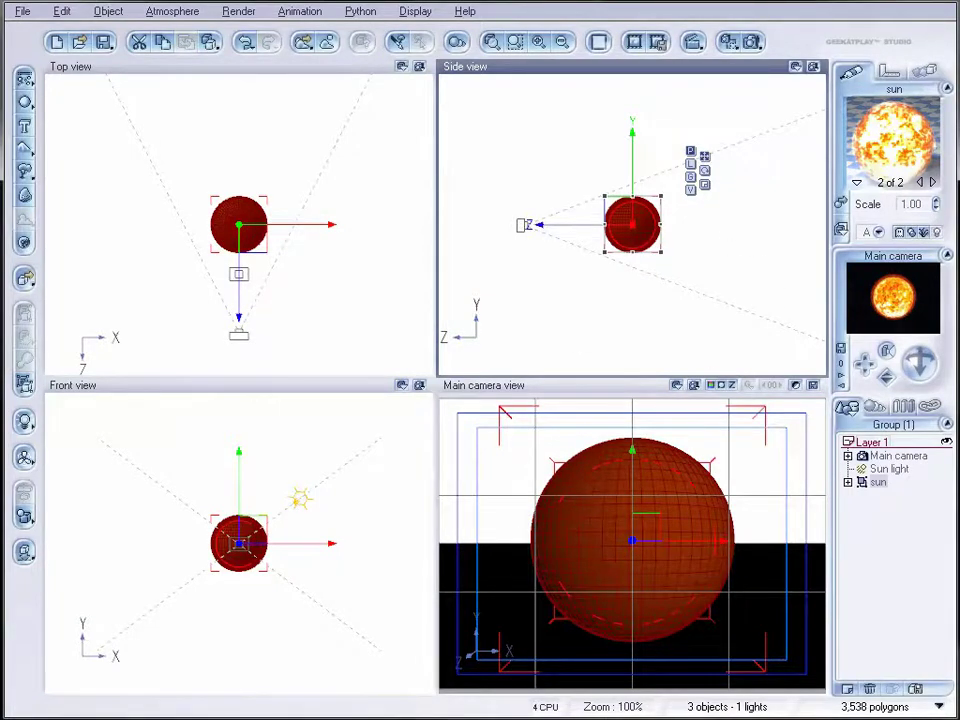
# - Delete the sun group from the scene and place a new sphere in front of the main camera
pyautogui.hotkey('ctrl', 'z')
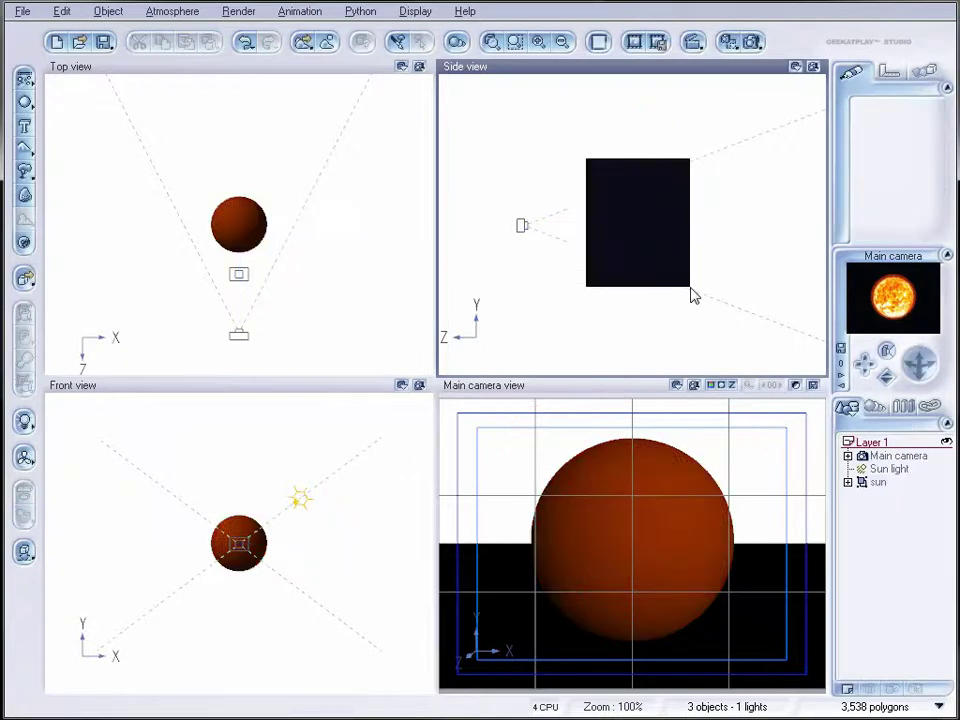
pyautogui.press('Delete')
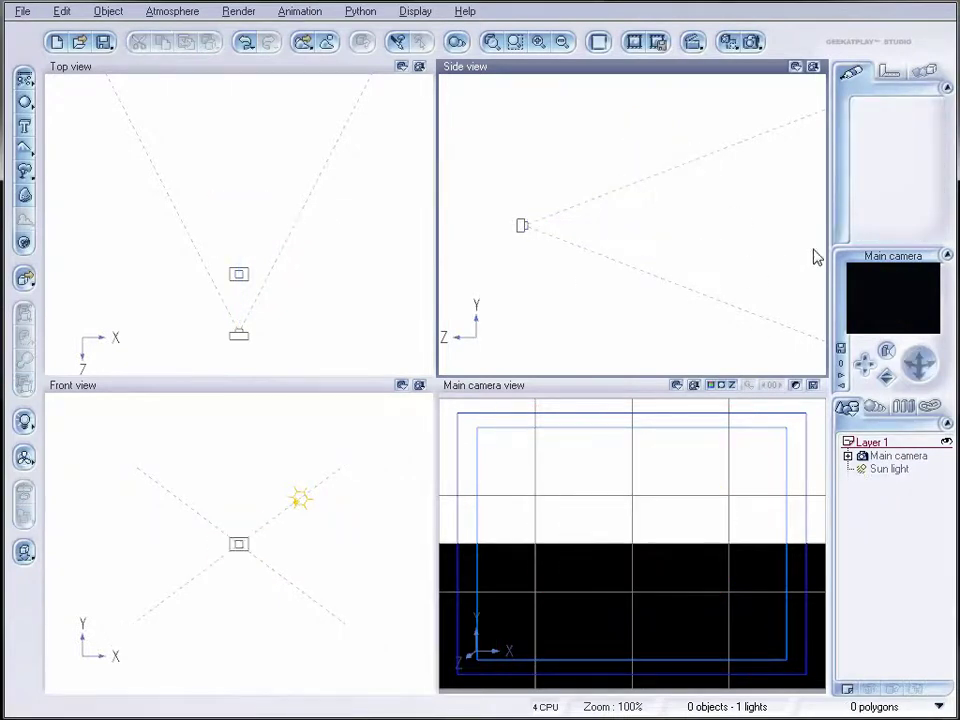
pyautogui.click(24, 80)
pyautogui.moveTo(621, 211)
pyautogui.mouseDown()
pyautogui.moveTo(648, 207)
pyautogui.moveTo(635, 209)
pyautogui.mouseUp()
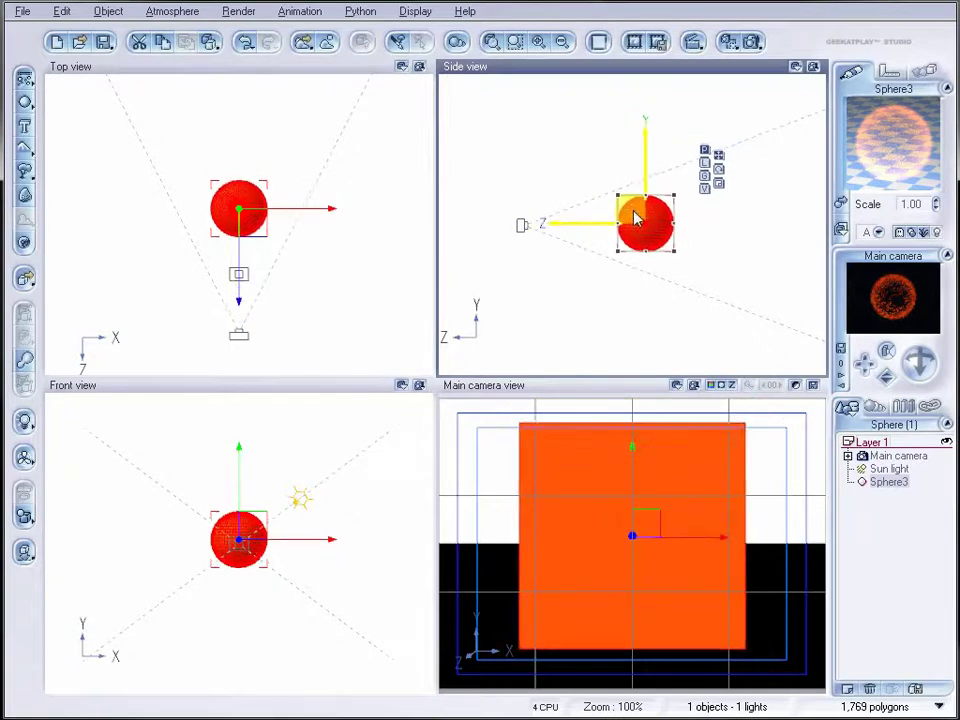
# - Assign the plain beige default material, first in the Rocks collection, to the new sphere
pyautogui.click(843, 204)
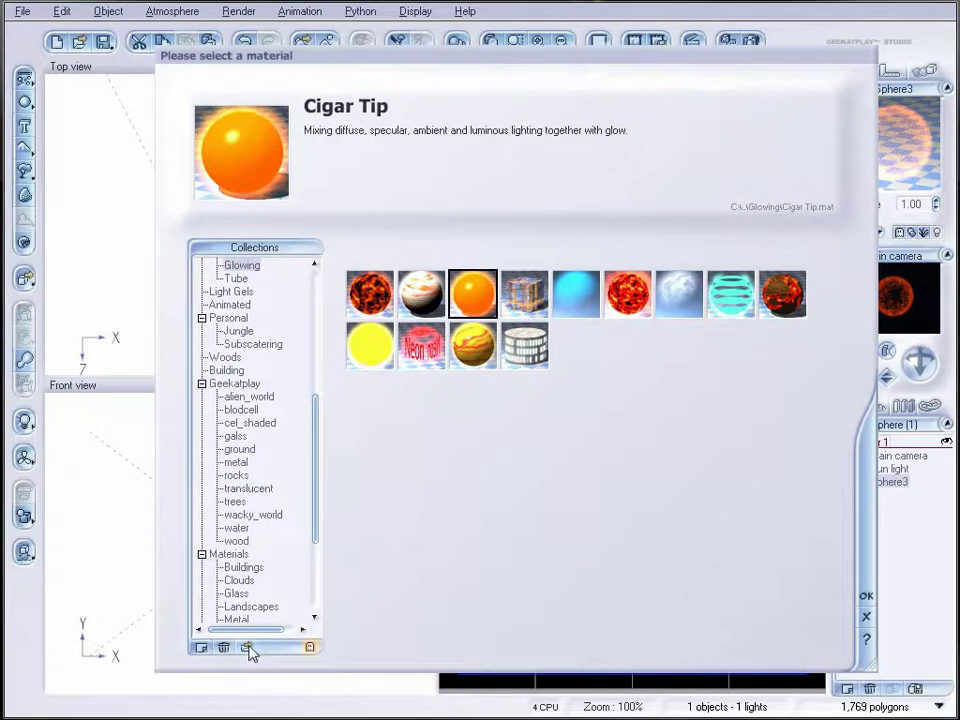
pyautogui.moveTo(317, 489); pyautogui.dragTo(317, 364)
pyautogui.click(224, 305)
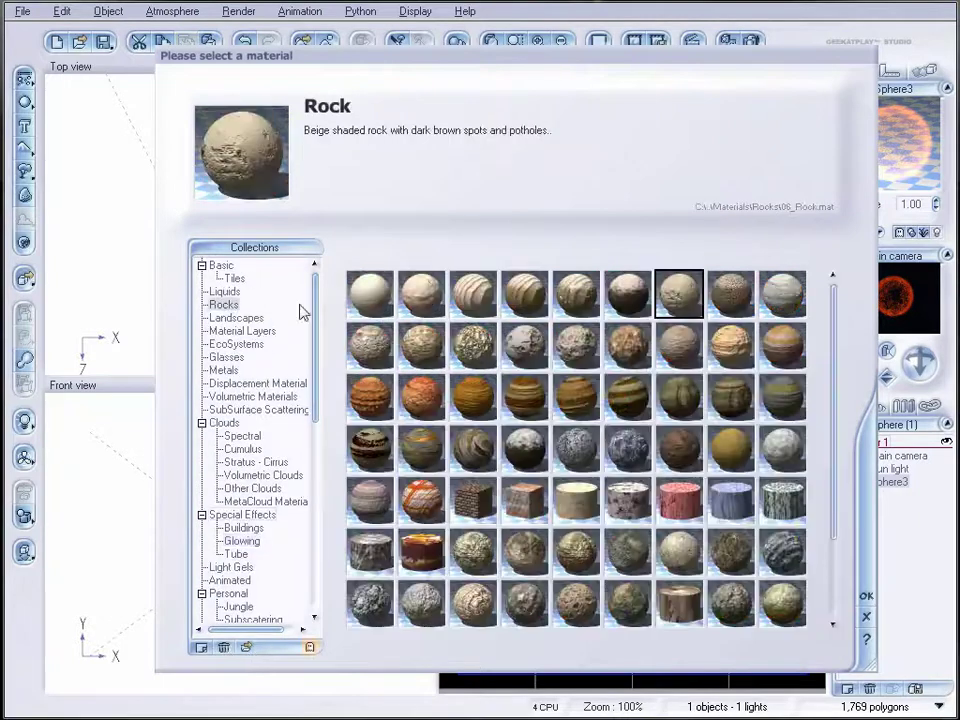
pyautogui.click(370, 295)
pyautogui.click(866, 595)
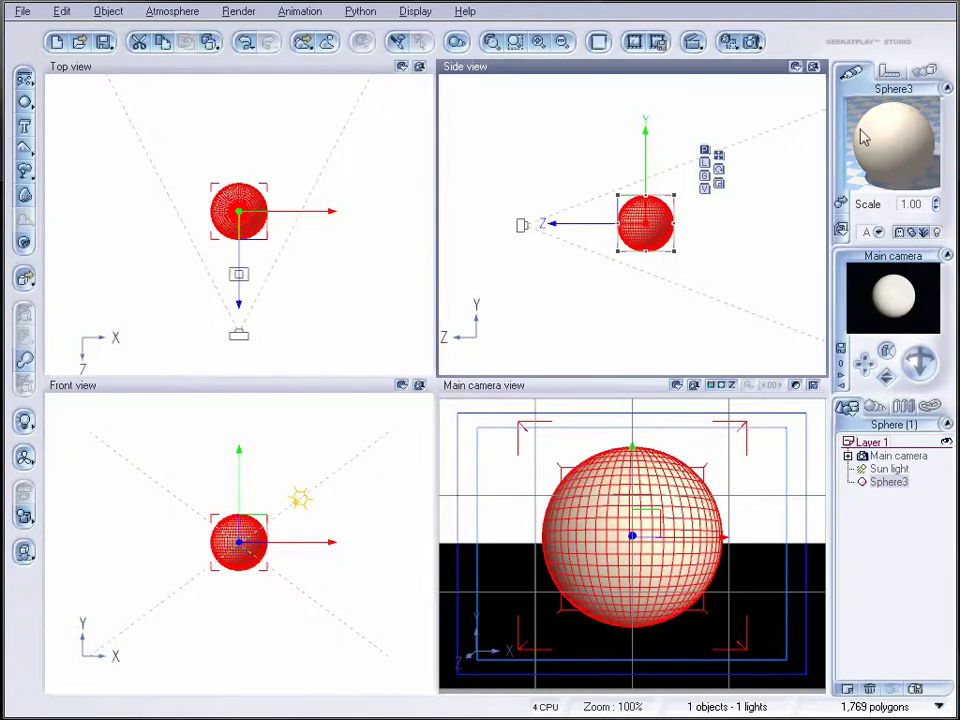
# - Change the new sphere's material type to volumetric and show its color and density settings
pyautogui.doubleClick(899, 144)
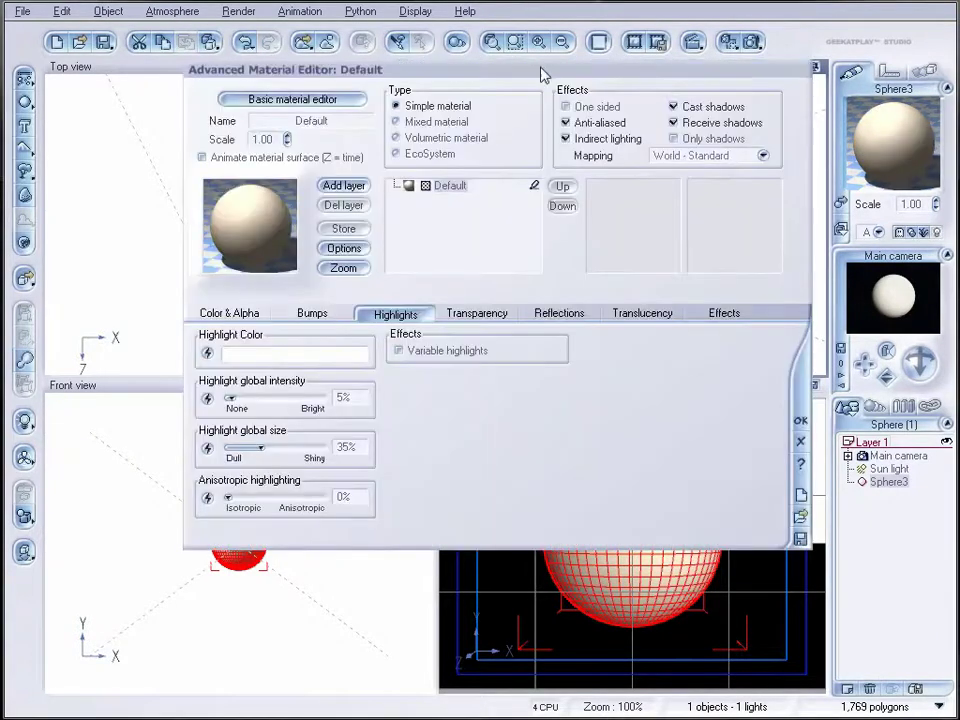
pyautogui.moveTo(551, 83); pyautogui.dragTo(545, 105)
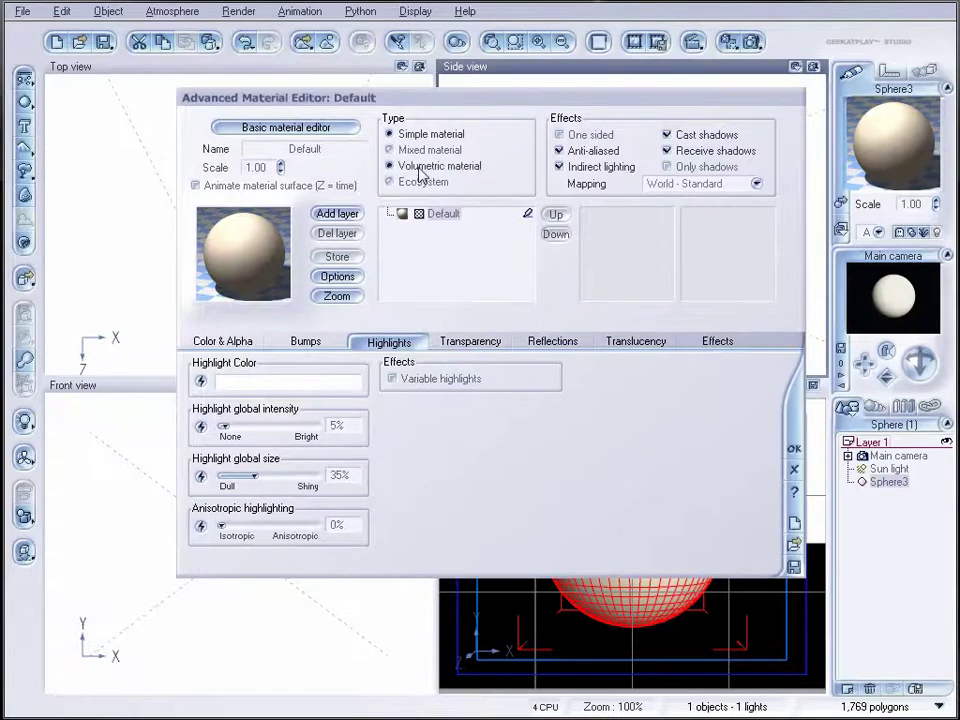
pyautogui.click(391, 164)
pyautogui.click(252, 341)
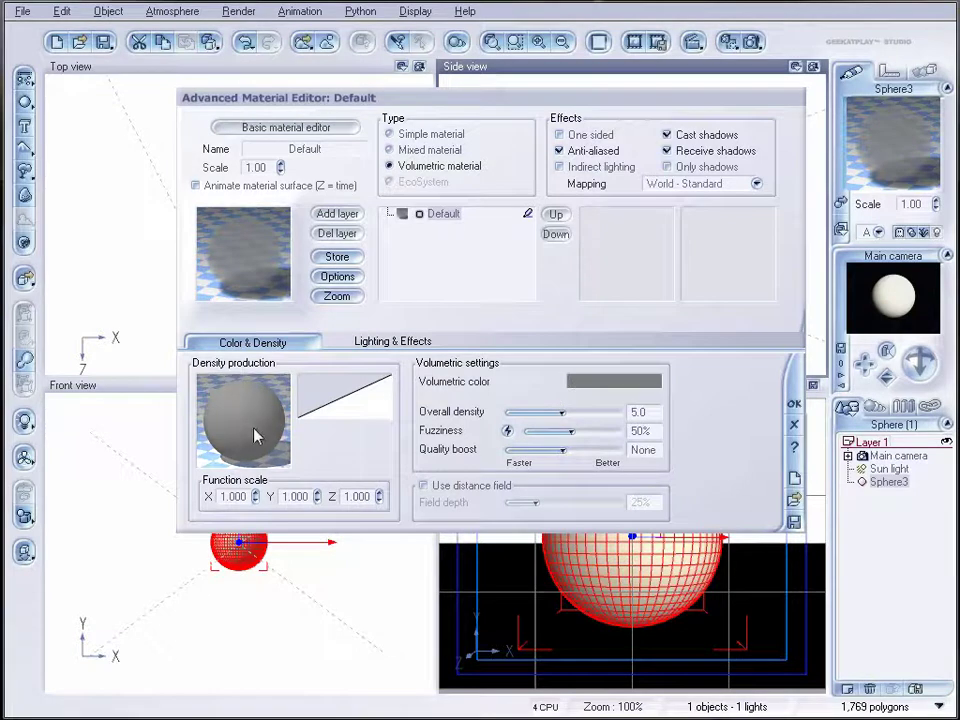
# - Open the density production function and add a noise node of the Math Patterns type Onion between Position and Density
pyautogui.rightClick(253, 401)
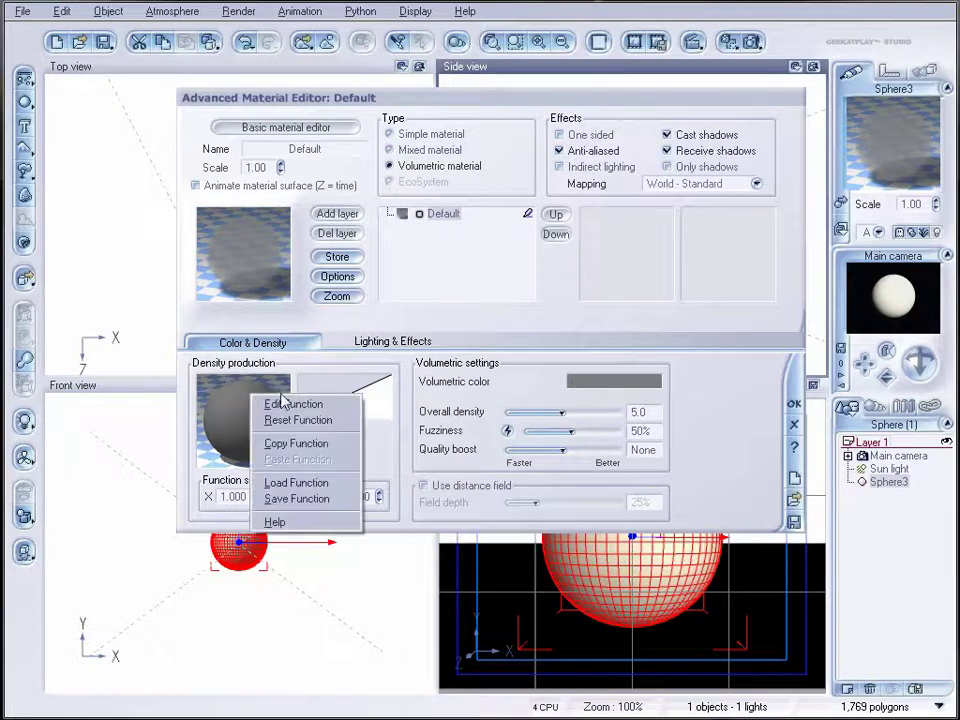
pyautogui.click(262, 403)
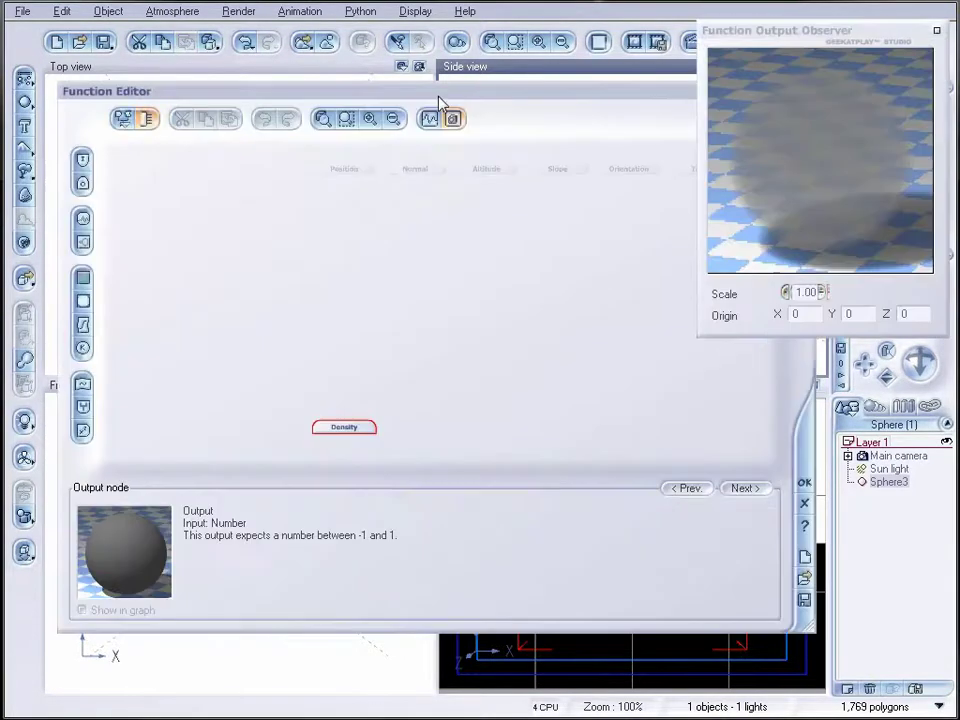
pyautogui.moveTo(440, 100); pyautogui.dragTo(443, 122)
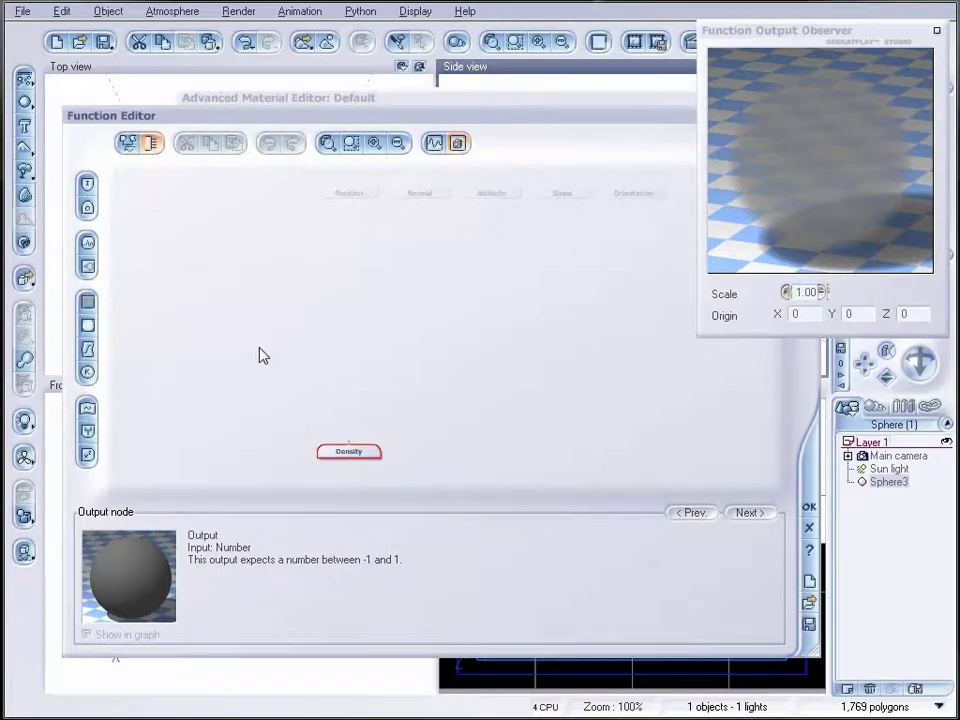
pyautogui.click(90, 246)
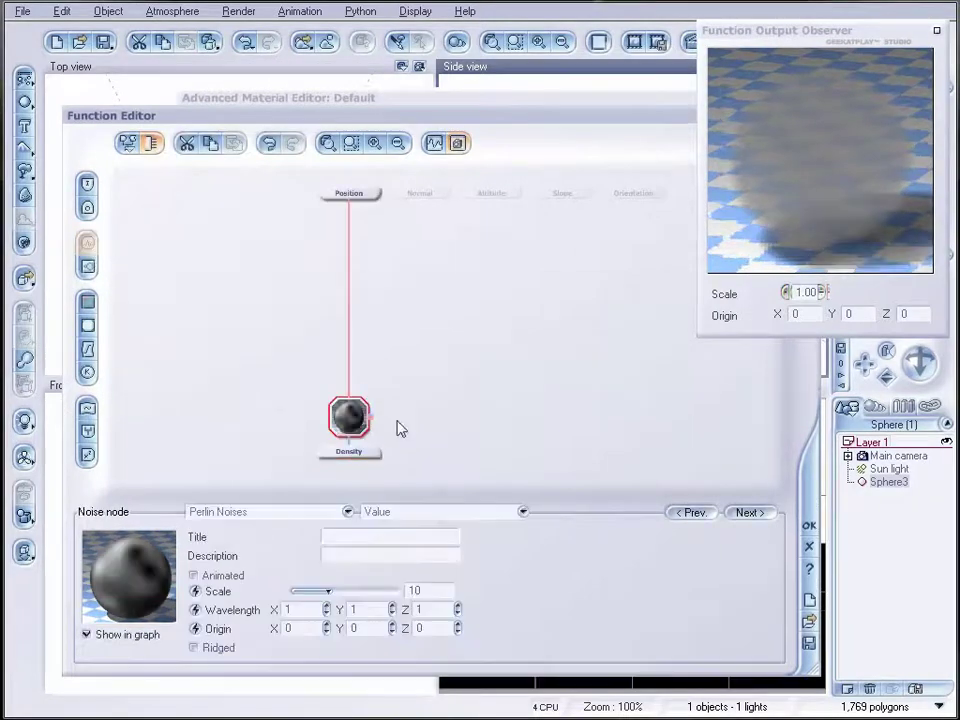
pyautogui.click(330, 512)
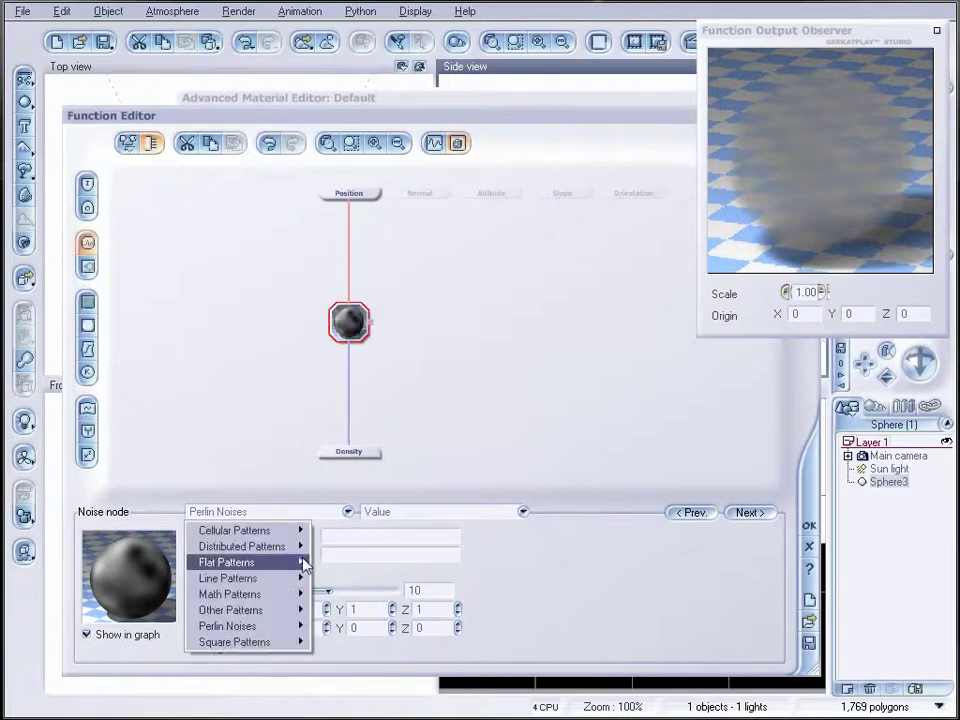
pyautogui.moveTo(293, 603)
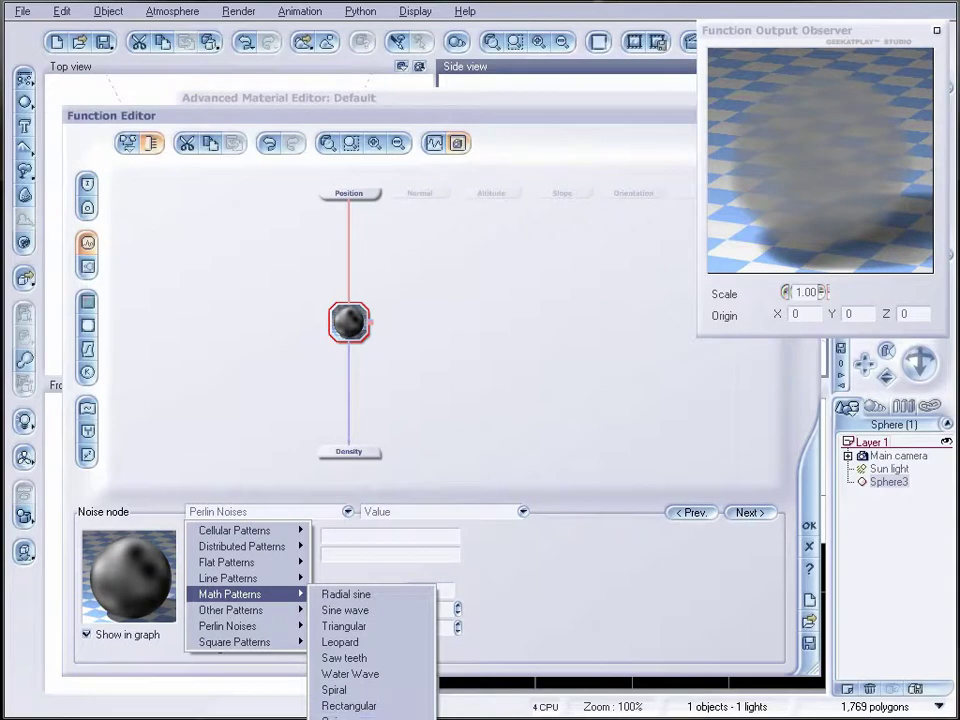
pyautogui.click(340, 717)
pyautogui.moveTo(356, 321); pyautogui.dragTo(358, 346)
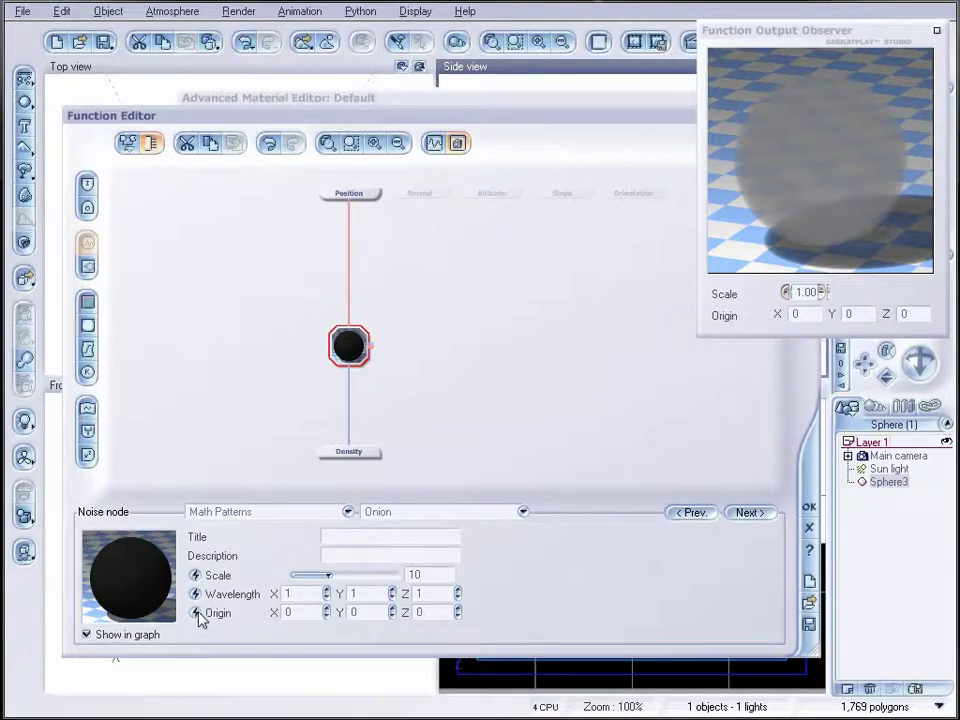
# - Add a Simple Turbulence node, connect it to the Onion node's origin, and remove the leftover Constant Vector node
pyautogui.click(462, 285)
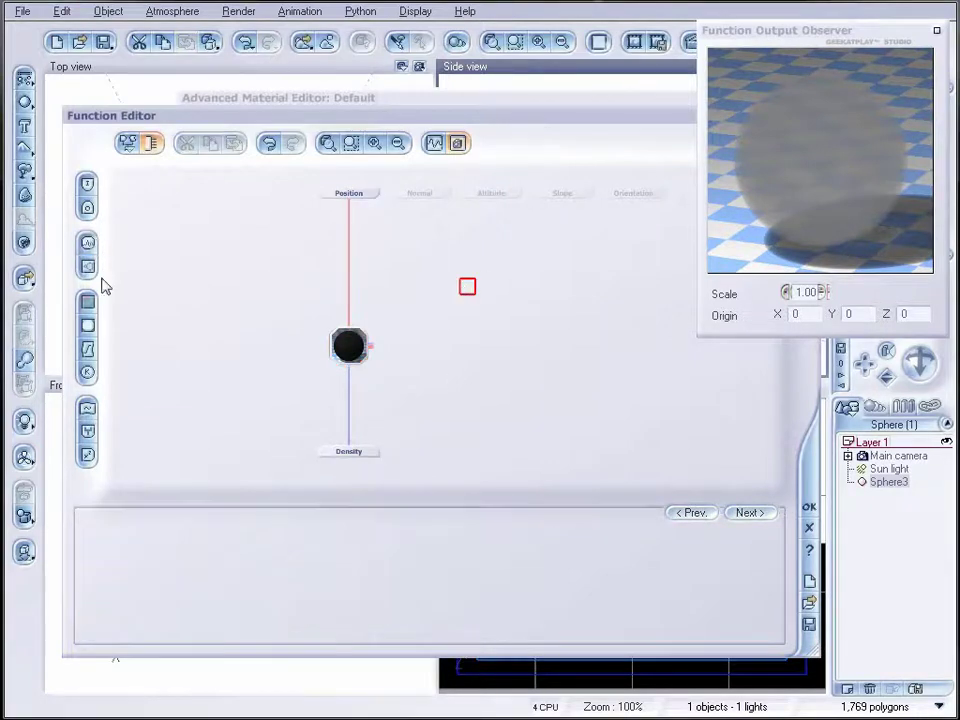
pyautogui.click(87, 408)
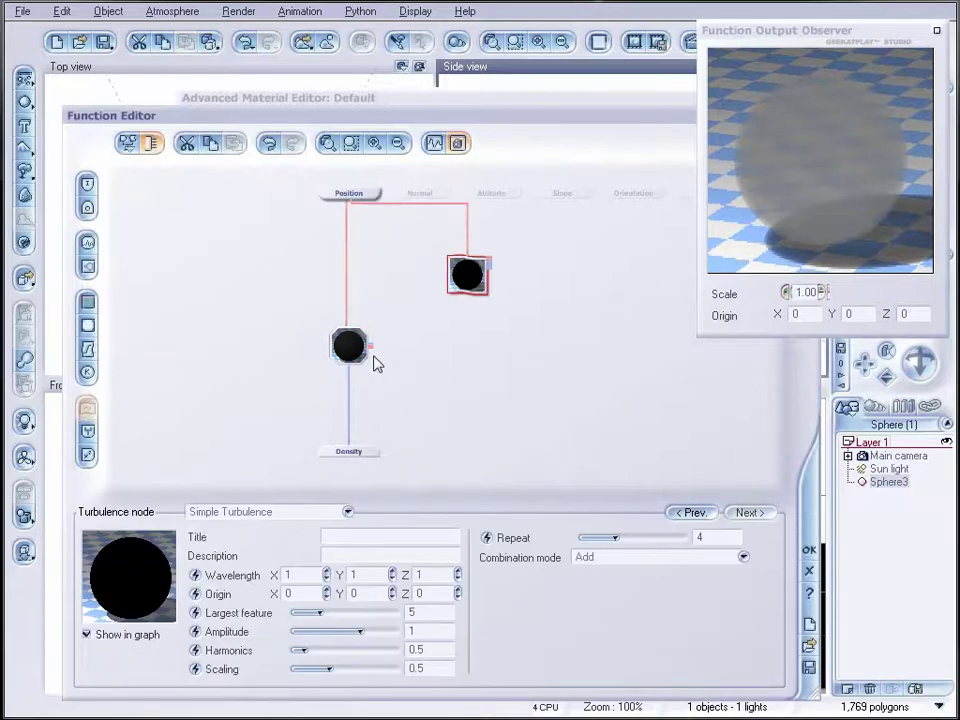
pyautogui.click(467, 296)
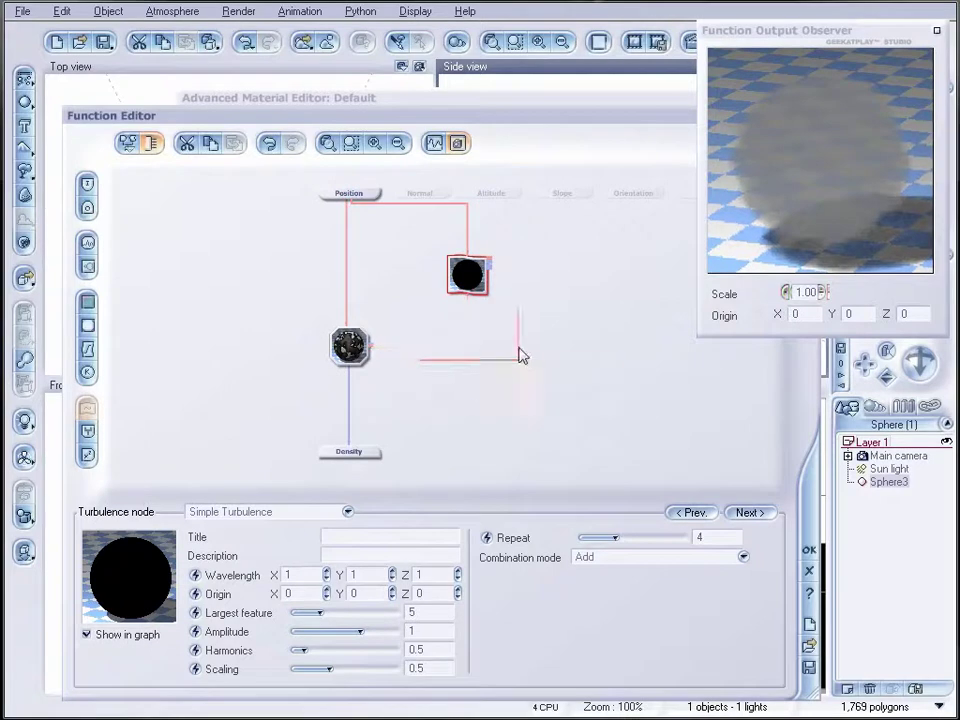
pyautogui.hotkey('ctrl', 'z')
pyautogui.click(349, 345)
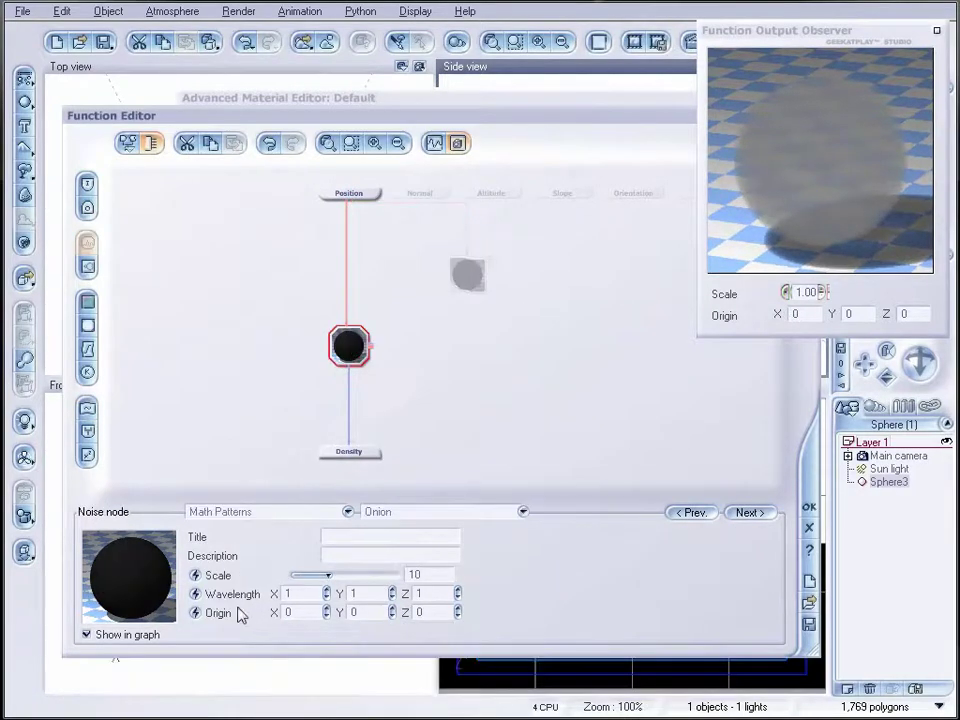
pyautogui.click(196, 614)
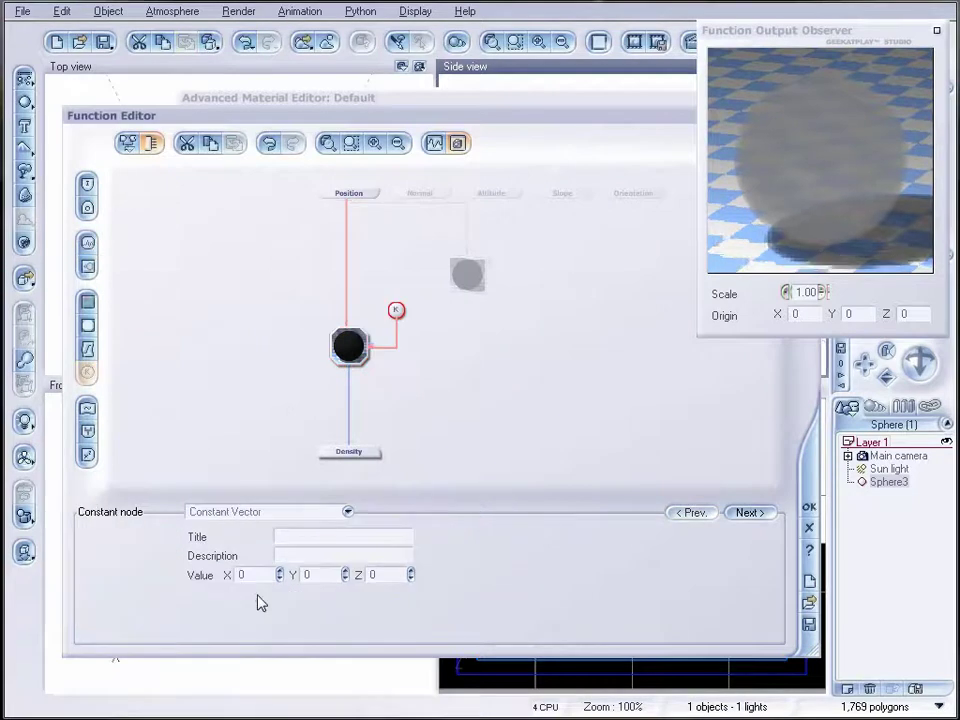
pyautogui.moveTo(430, 327); pyautogui.dragTo(474, 297)
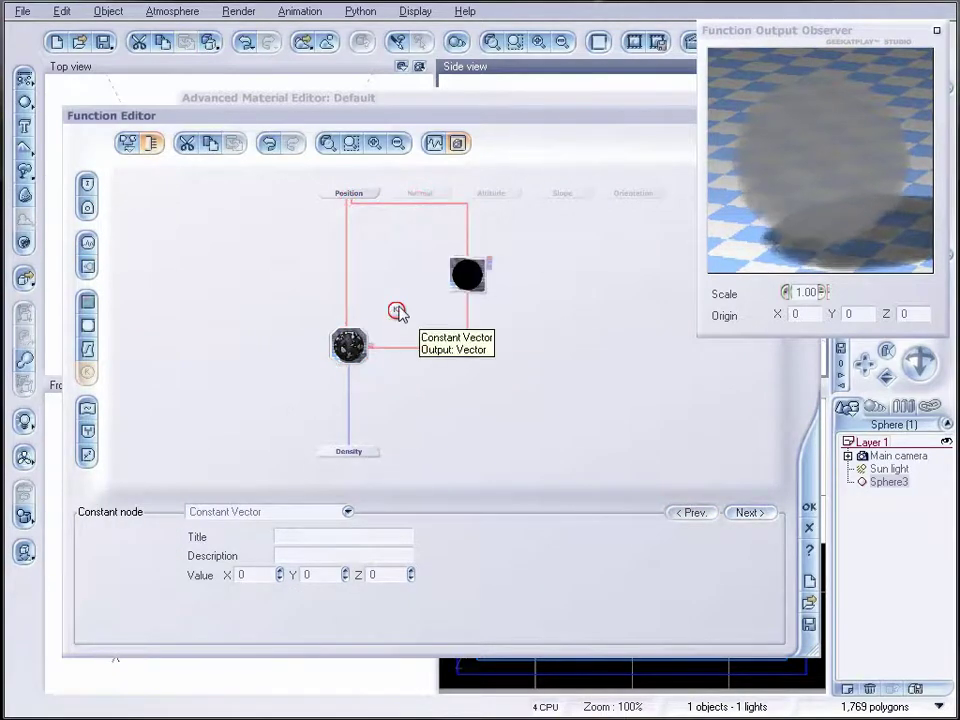
pyautogui.press('Delete')
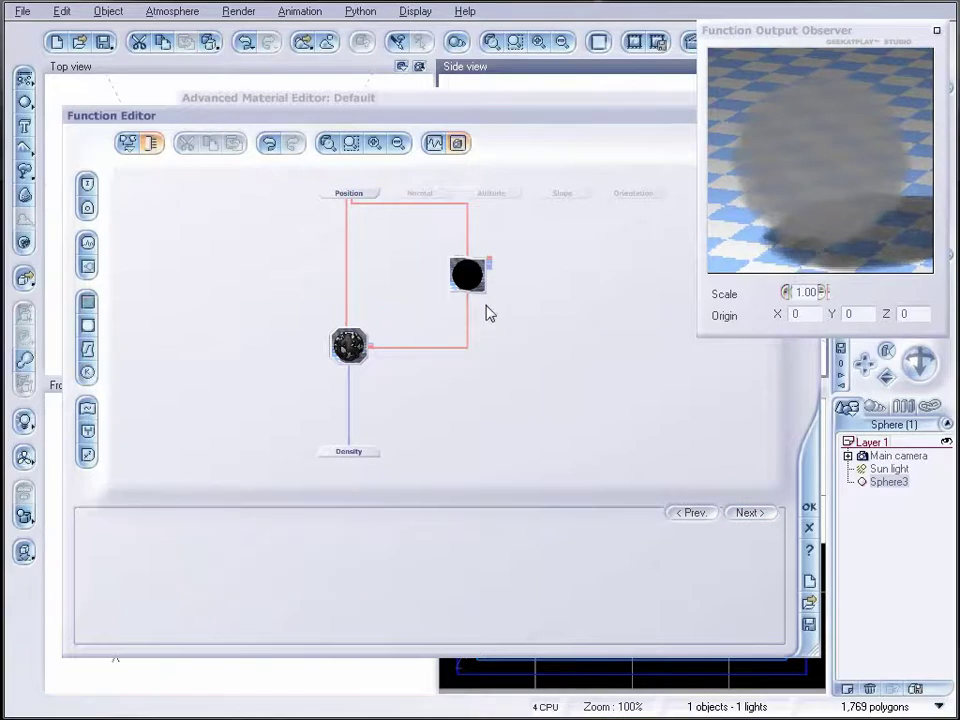
# - Set the turbulence node's largest feature to about 1.63, amplitude to about 1.95, harmonics to about 4.10 and scaling to about 4.09
pyautogui.click(478, 278)
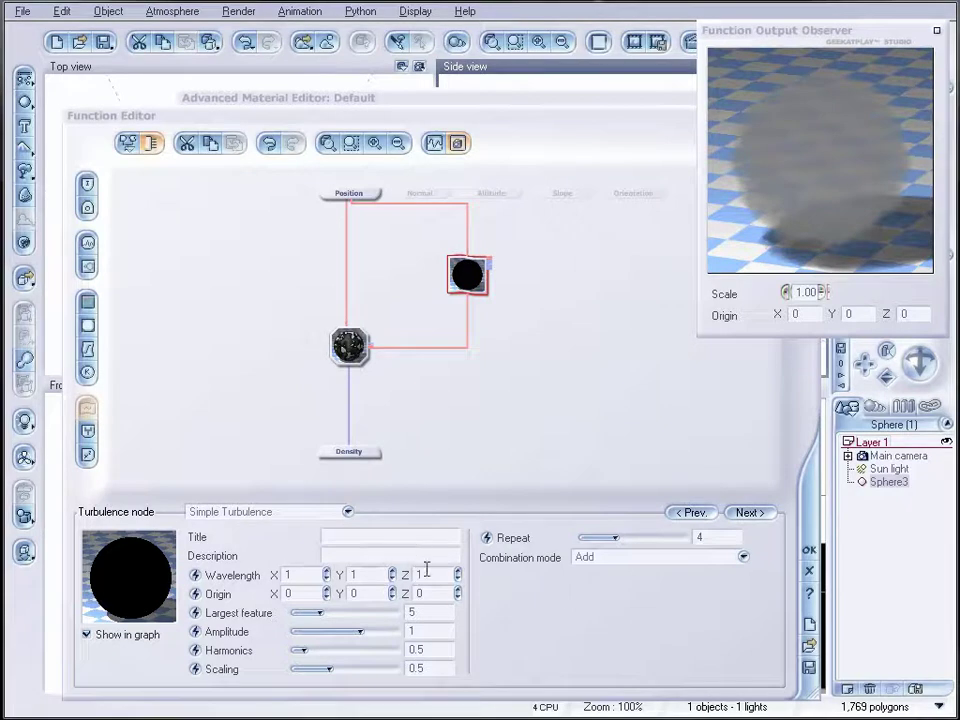
pyautogui.moveTo(347, 611); pyautogui.dragTo(335, 611)
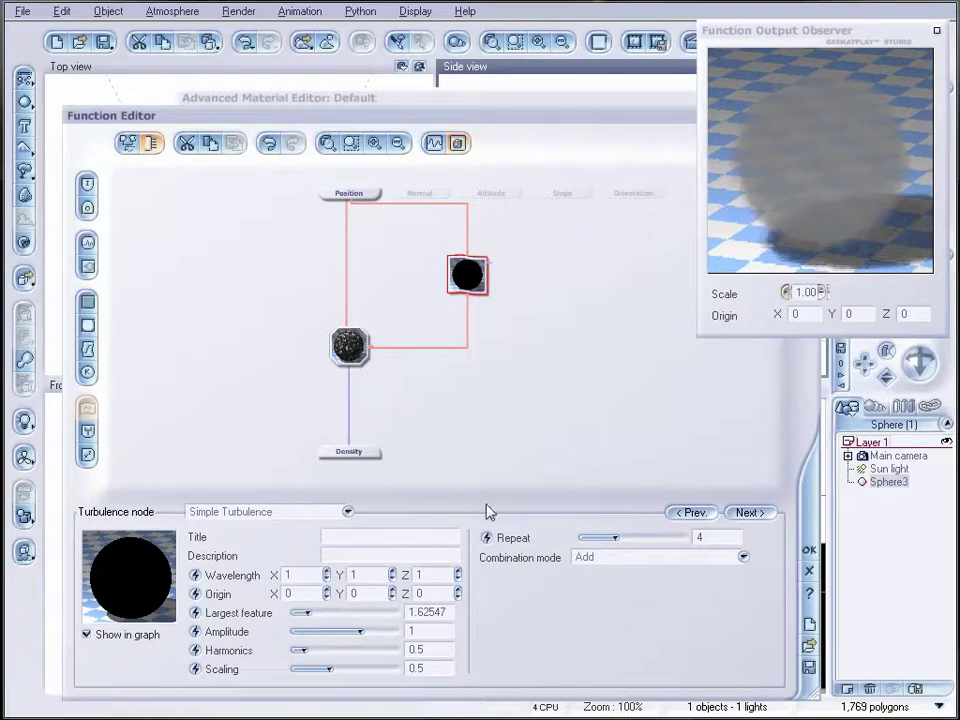
pyautogui.moveTo(360, 631); pyautogui.dragTo(390, 629)
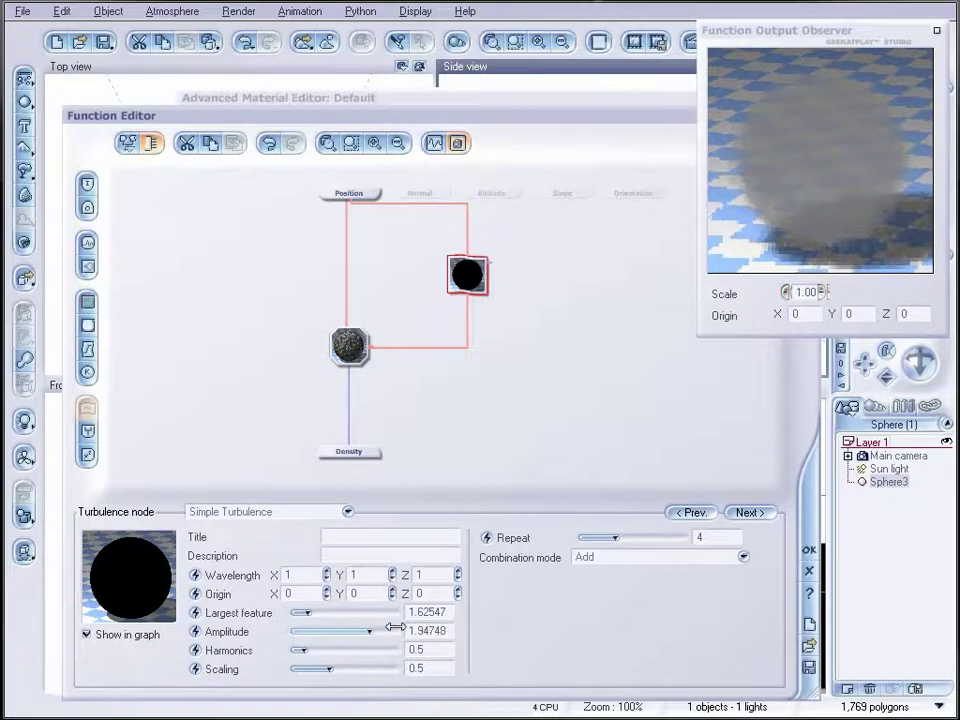
pyautogui.moveTo(300, 650); pyautogui.dragTo(389, 652)
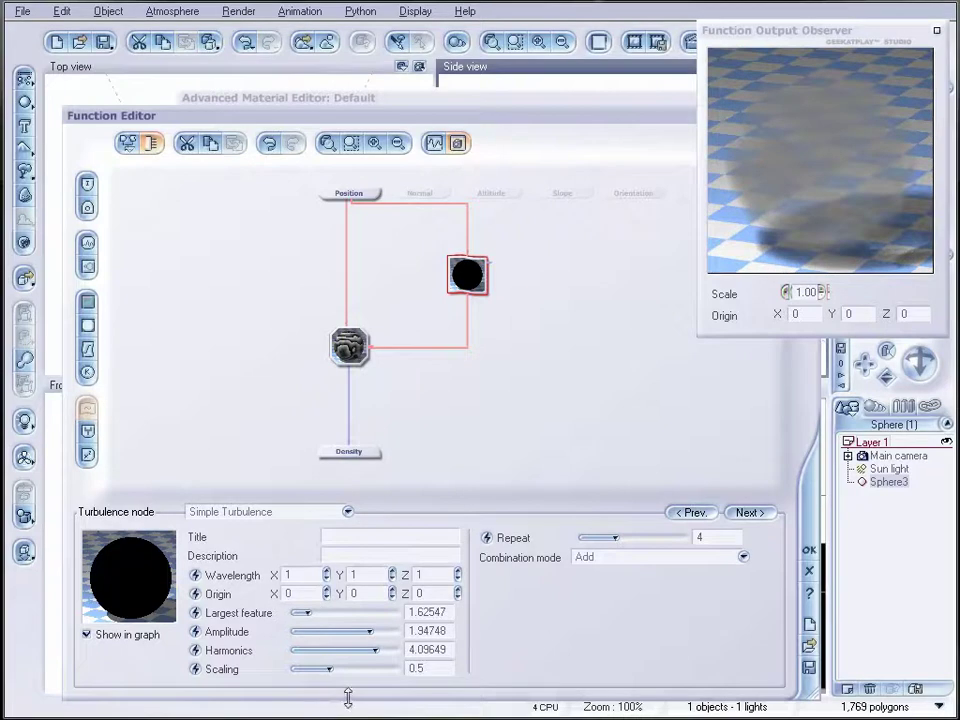
pyautogui.moveTo(334, 671); pyautogui.dragTo(384, 679)
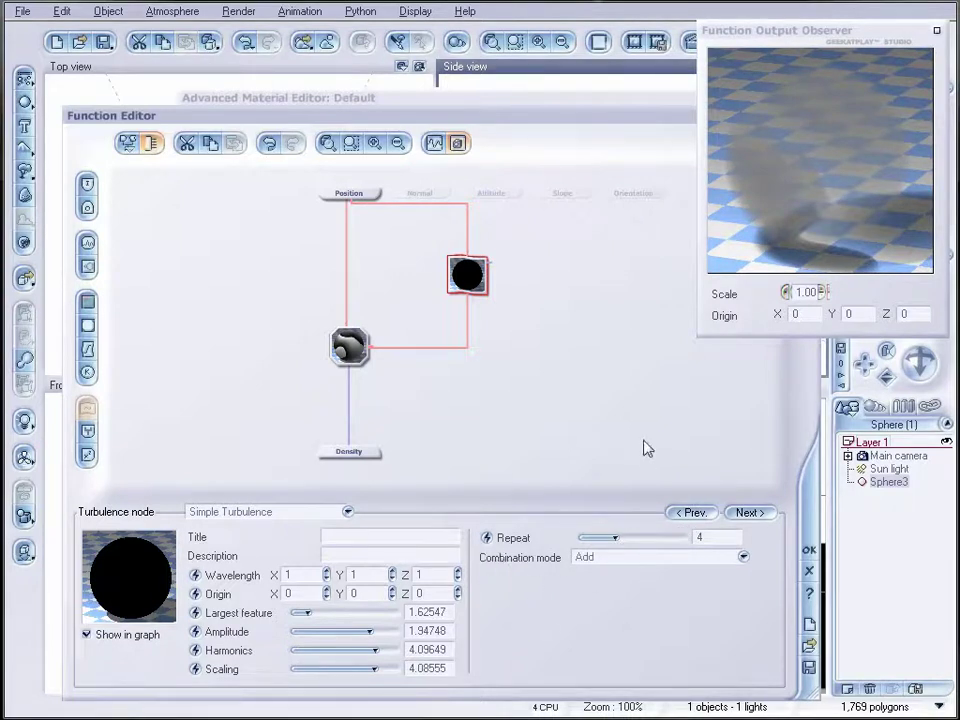
# - Lower the turbulence harmonics to about 0.54 and rearrange the Onion and turbulence nodes in the graph
pyautogui.moveTo(349, 347); pyautogui.dragTo(349, 321)
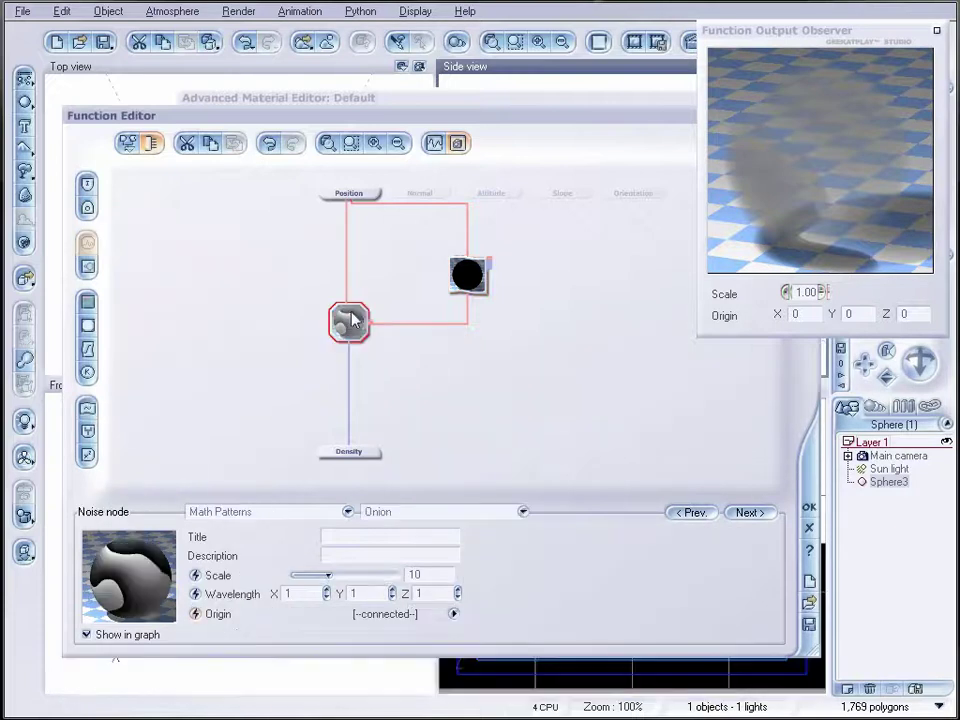
pyautogui.click(468, 276)
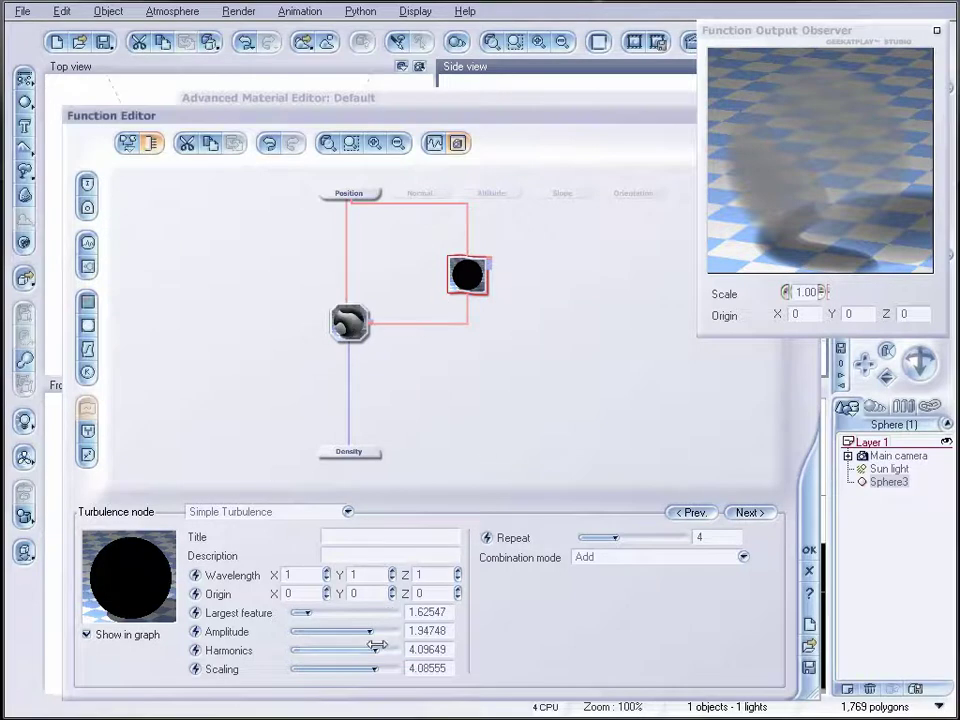
pyautogui.moveTo(380, 649); pyautogui.dragTo(300, 649)
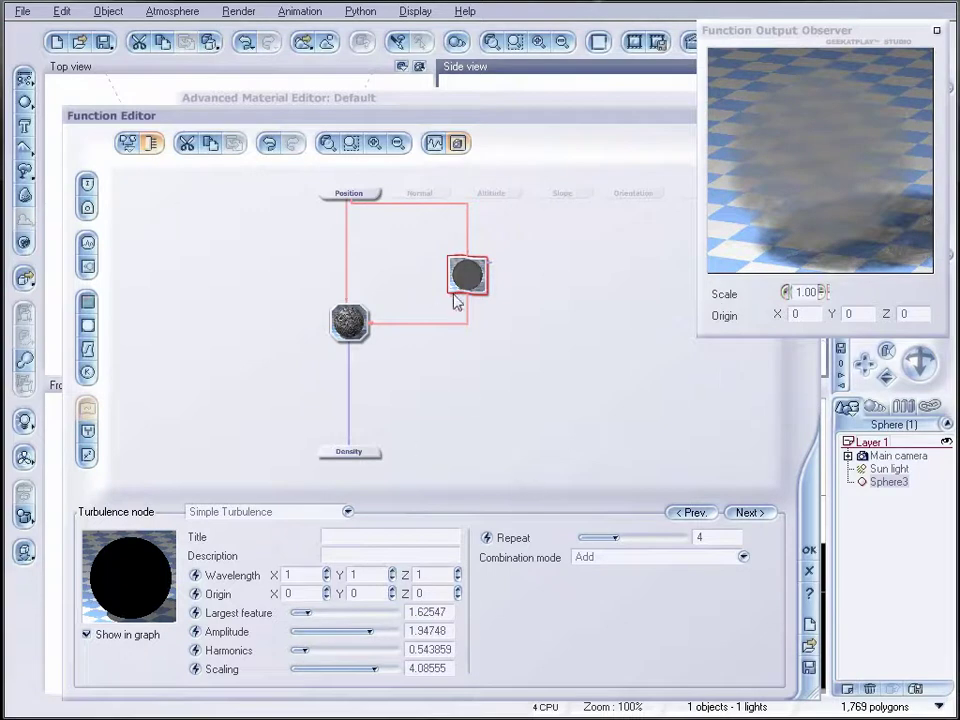
pyautogui.moveTo(356, 327); pyautogui.dragTo(333, 352)
pyautogui.moveTo(467, 275); pyautogui.dragTo(444, 275)
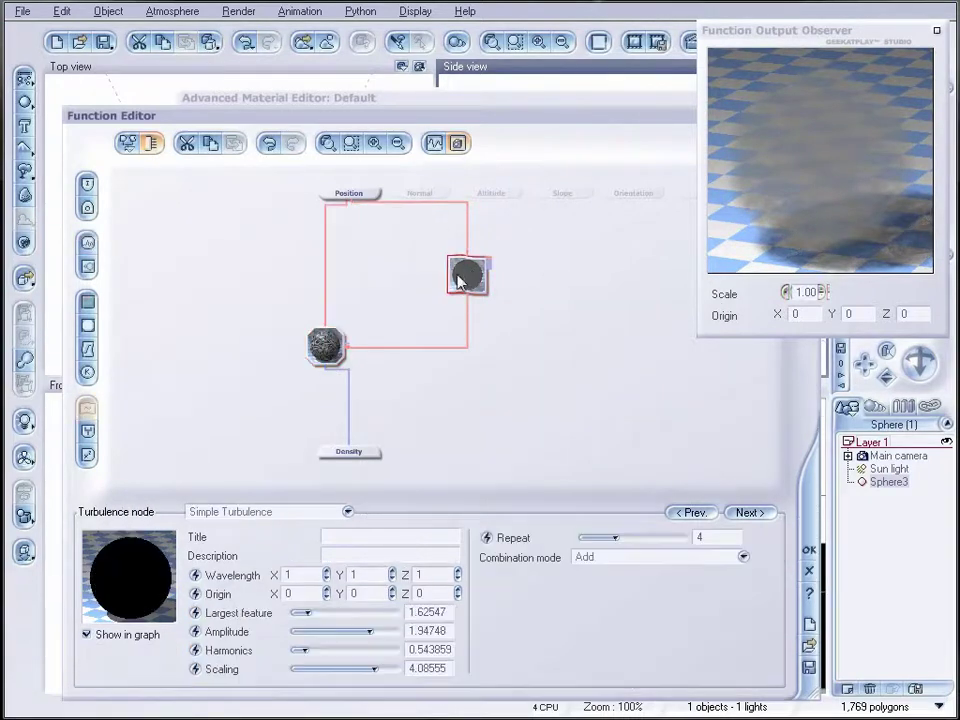
# - Insert a Combiner node in Add mode on the connection between Onion and Density
pyautogui.click(350, 405)
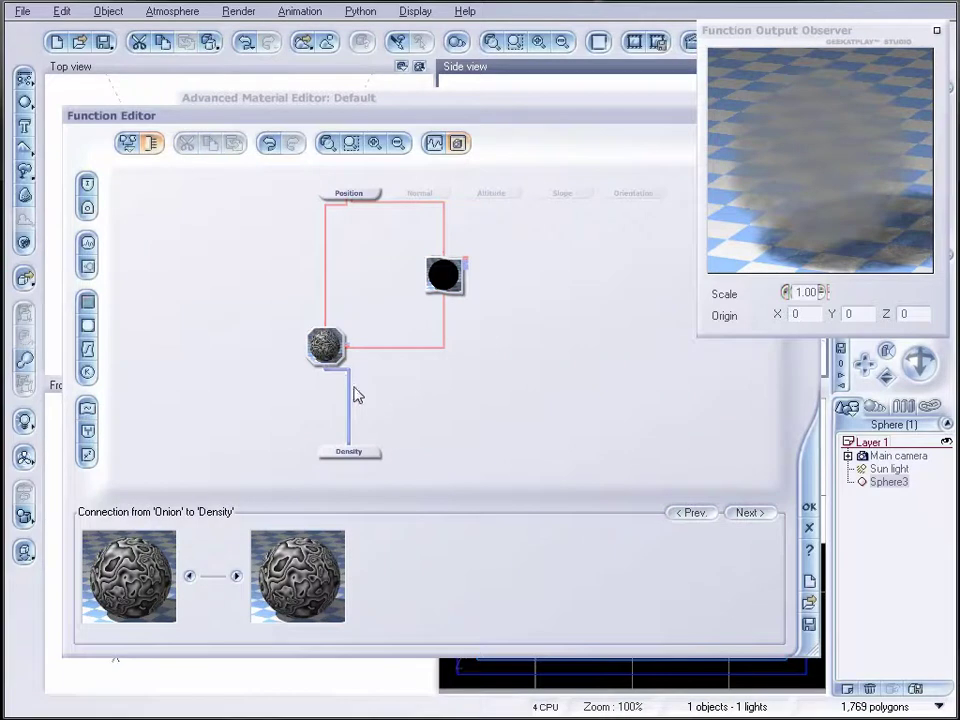
pyautogui.click(87, 430)
pyautogui.moveTo(328, 403); pyautogui.dragTo(378, 422)
pyautogui.click(347, 512)
pyautogui.click(266, 549)
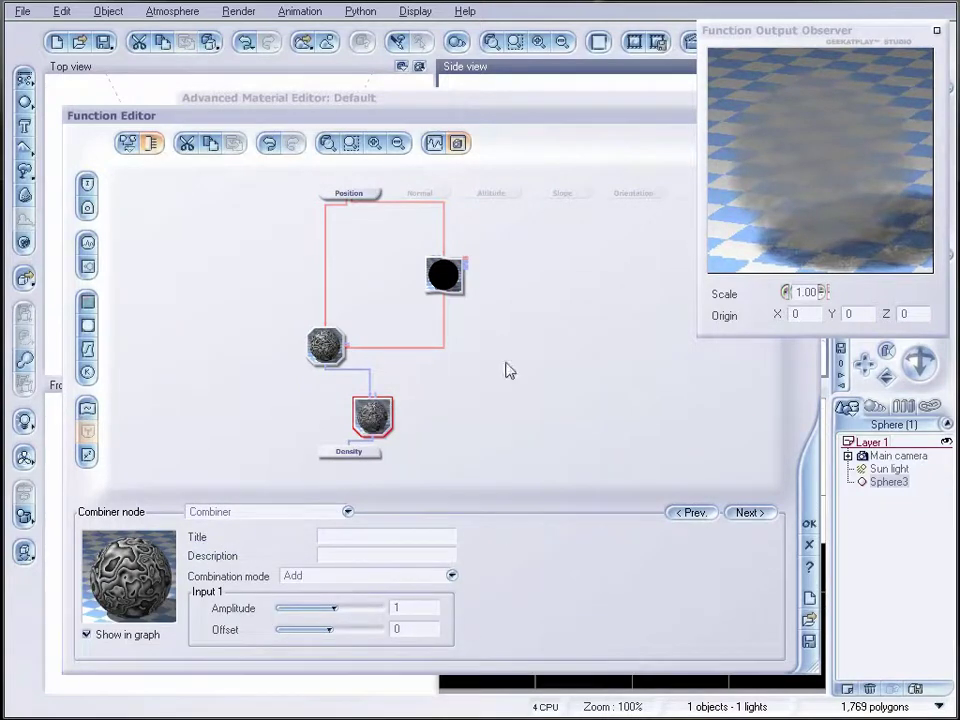
# - Add an Angle of Incidence input node and connect it as the Combiner's second input
pyautogui.click(514, 312)
pyautogui.click(88, 185)
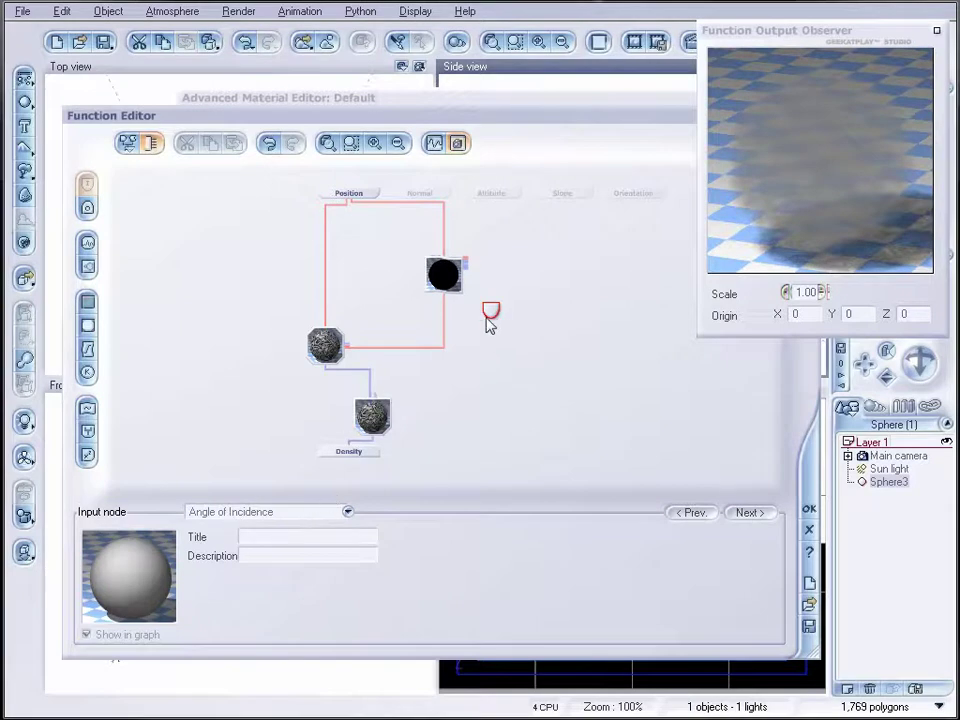
pyautogui.moveTo(369, 396); pyautogui.dragTo(499, 324)
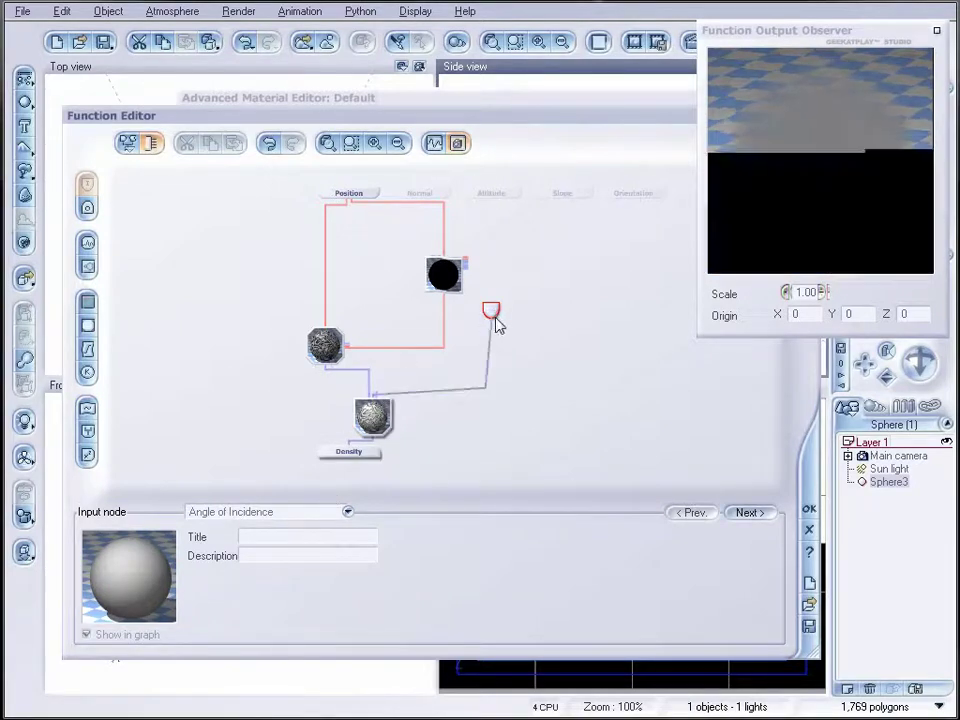
# - Insert a filter node of type Opposite (-X) between the Angle of Incidence input and the Combiner
pyautogui.click(490, 384)
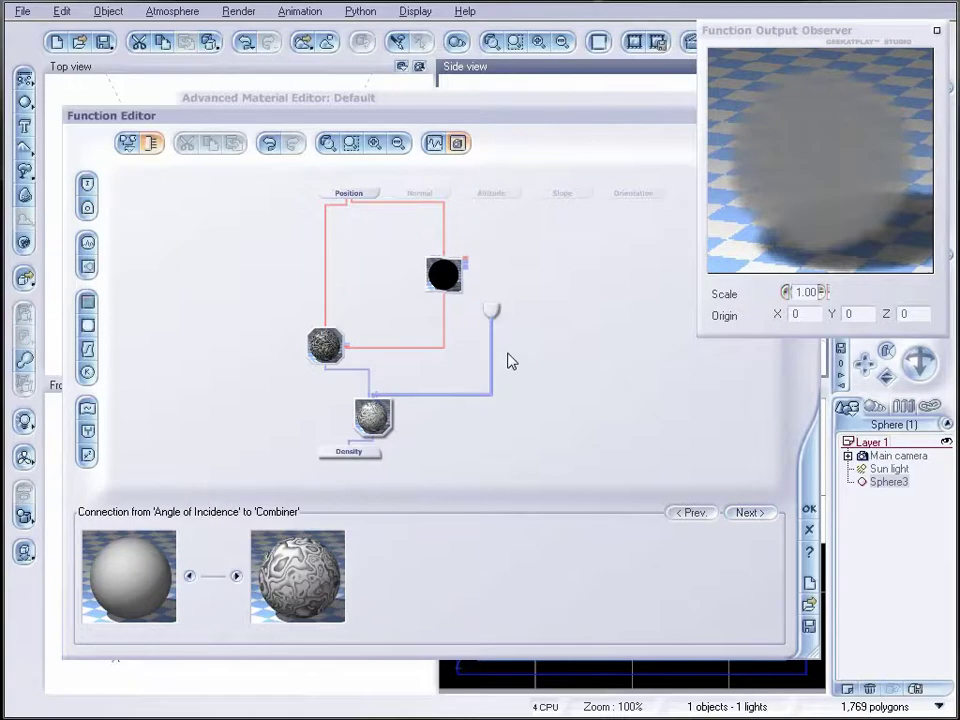
pyautogui.click(87, 348)
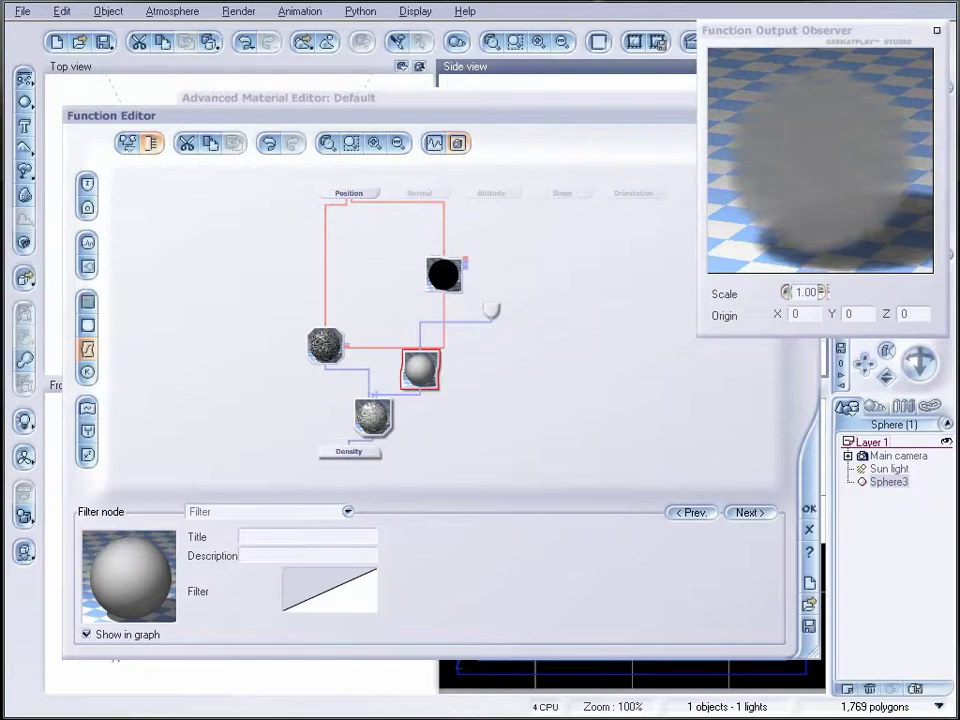
pyautogui.moveTo(420, 370); pyautogui.dragTo(519, 376)
pyautogui.click(274, 512)
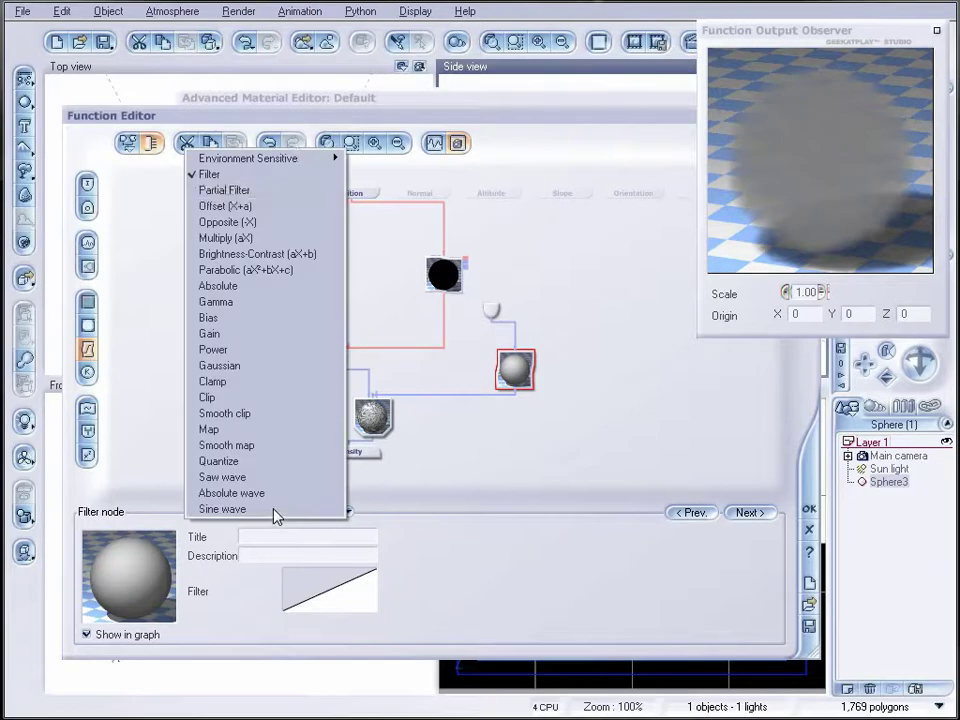
pyautogui.click(285, 222)
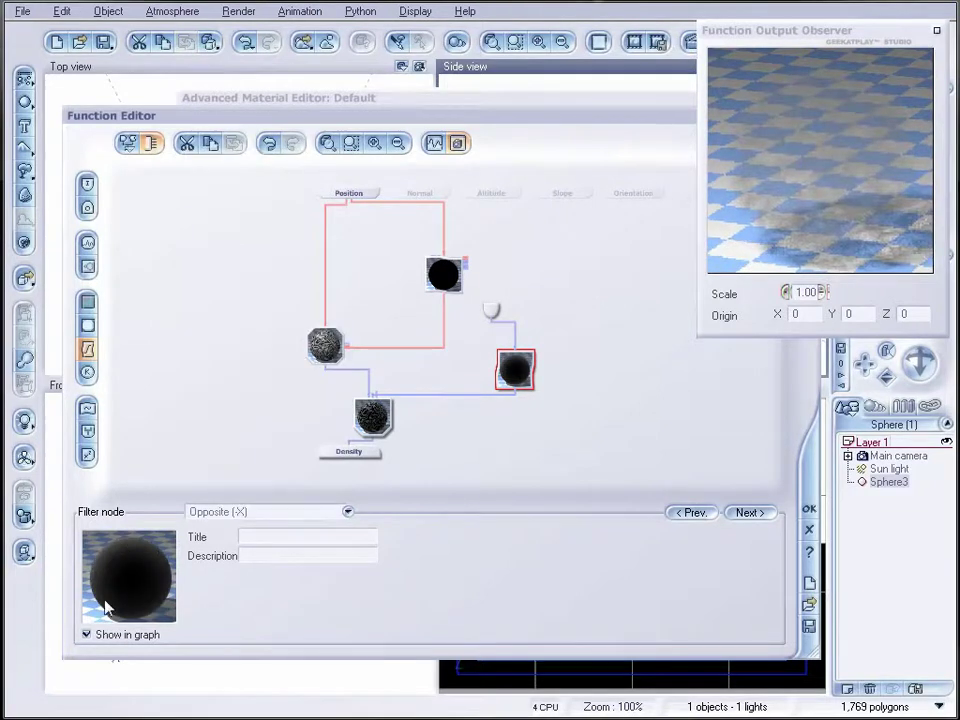
# - Set the amplitude of the Combiner's Input 2 to about 1.88 and accept the density function
pyautogui.click(371, 417)
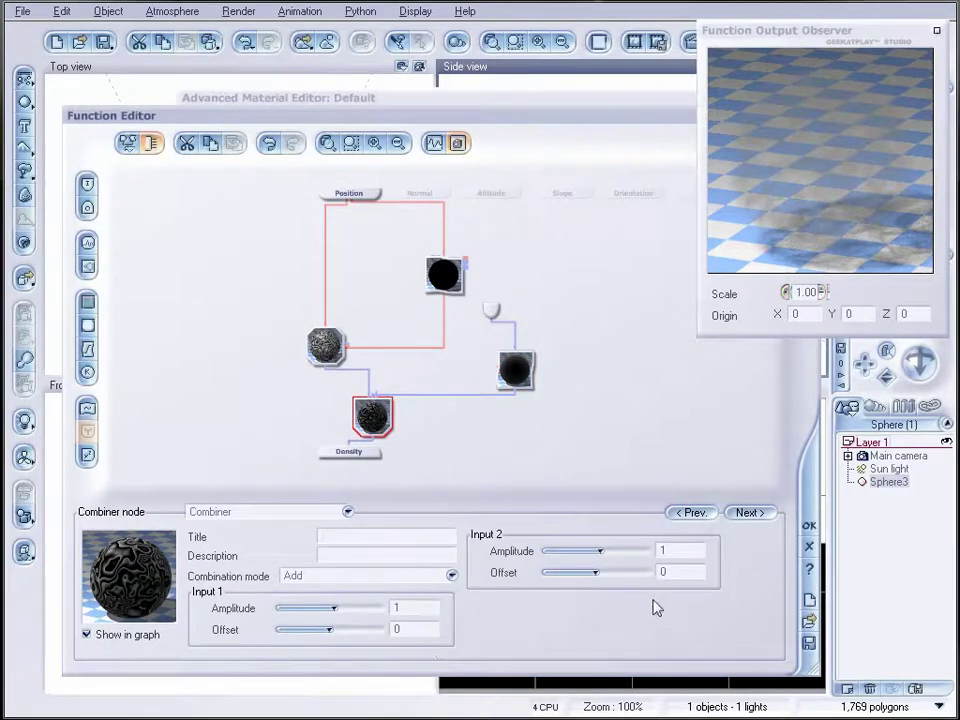
pyautogui.moveTo(587, 551)
pyautogui.mouseDown()
pyautogui.moveTo(597, 551)
pyautogui.moveTo(585, 551)
pyautogui.mouseUp()
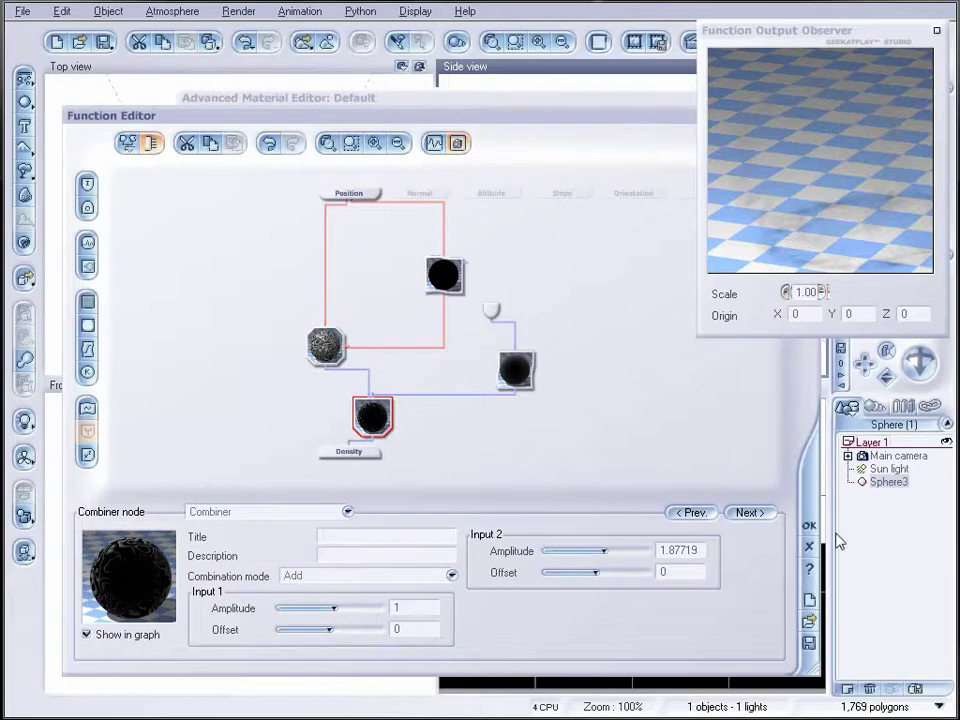
pyautogui.click(806, 524)
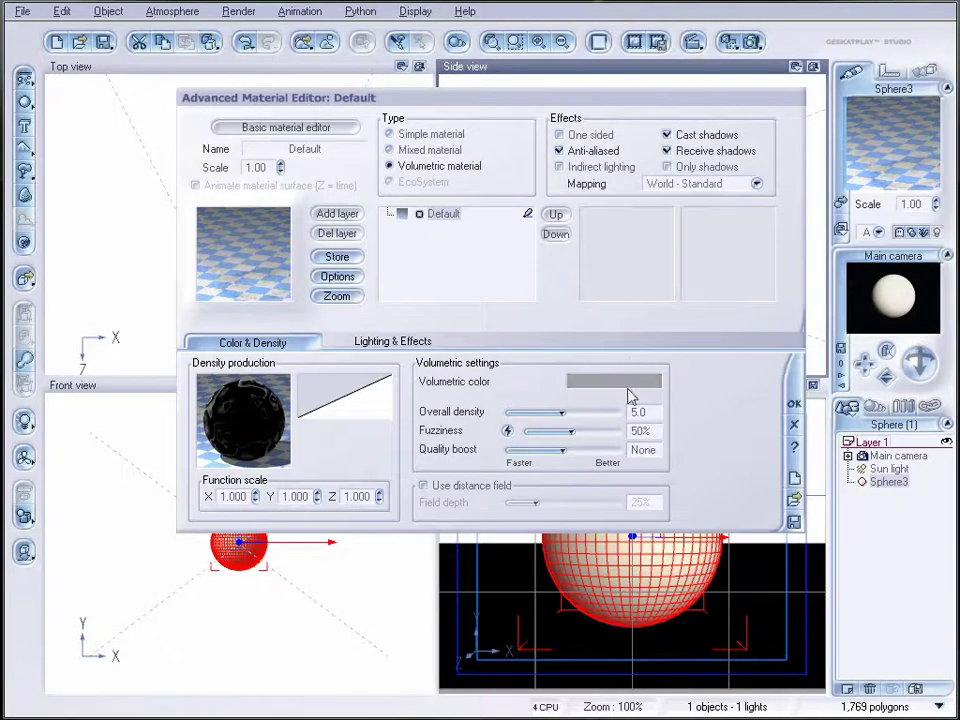
# - Change the material's volumetric color to a blue of about red 61, green 64, blue 202
pyautogui.rightClick(628, 388)
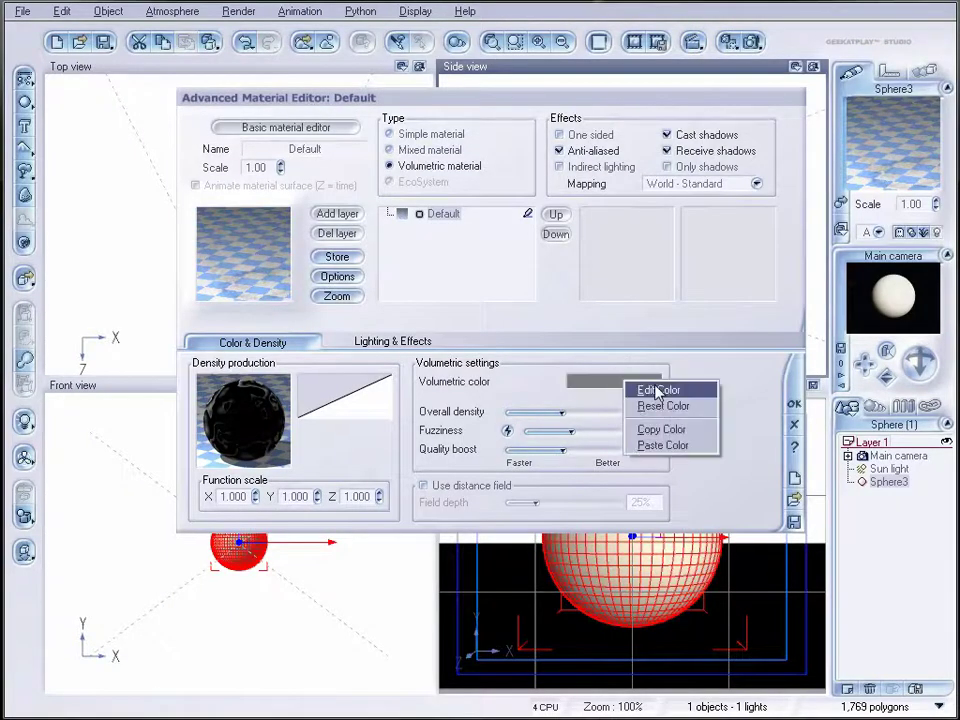
pyautogui.click(686, 337)
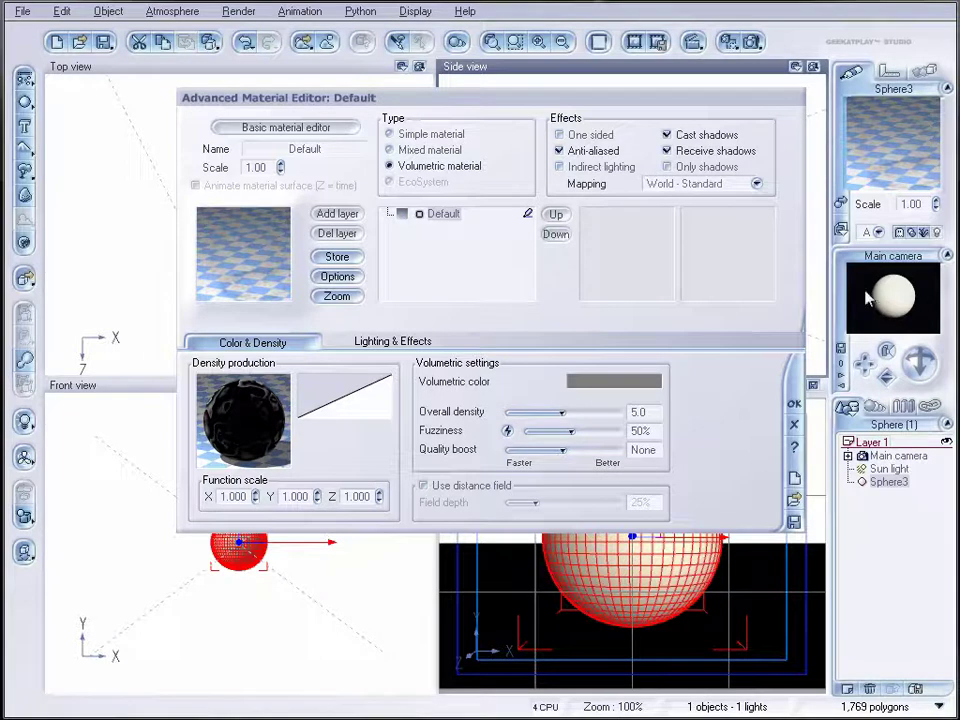
pyautogui.rightClick(604, 386)
pyautogui.click(621, 391)
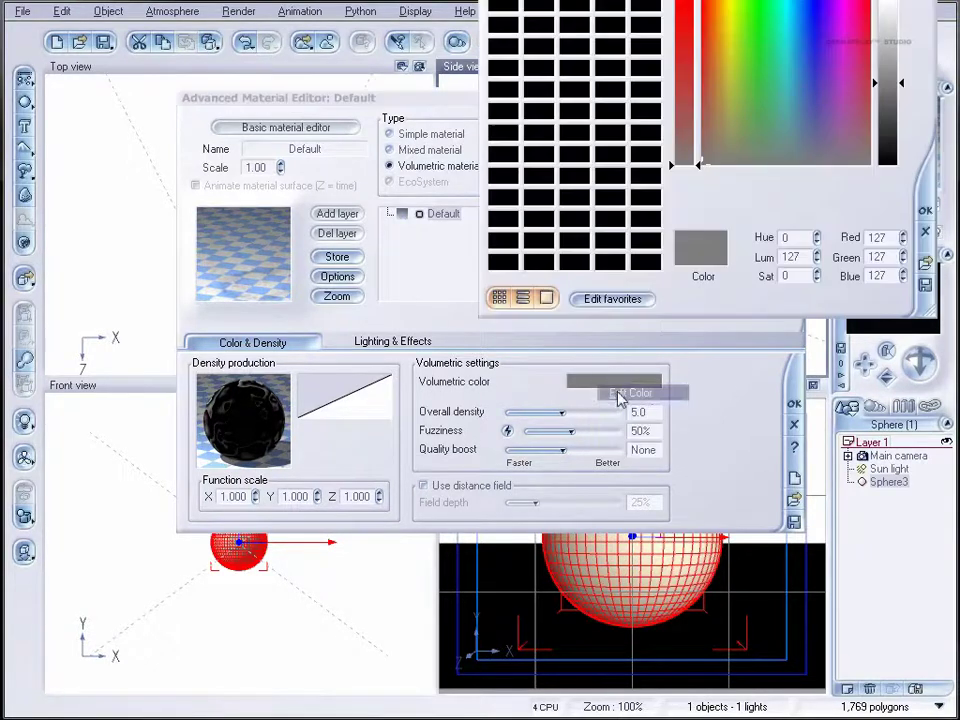
pyautogui.moveTo(811, 90)
pyautogui.mouseDown()
pyautogui.moveTo(804, 71)
pyautogui.moveTo(812, 79)
pyautogui.moveTo(814, 70)
pyautogui.mouseUp()
pyautogui.moveTo(897, 90); pyautogui.dragTo(896, 66)
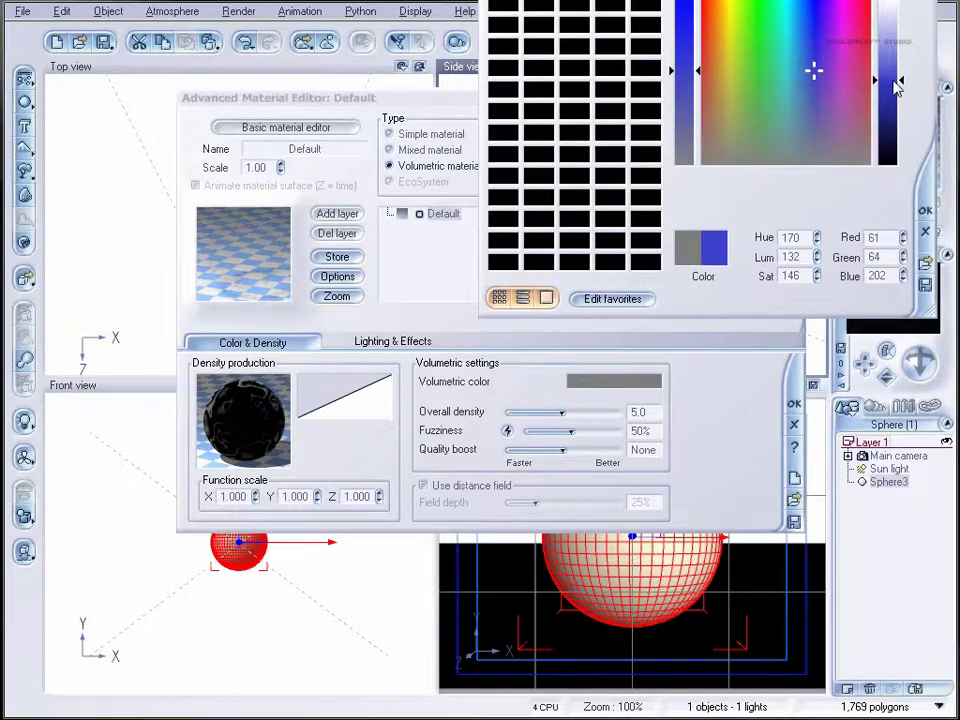
pyautogui.click(925, 210)
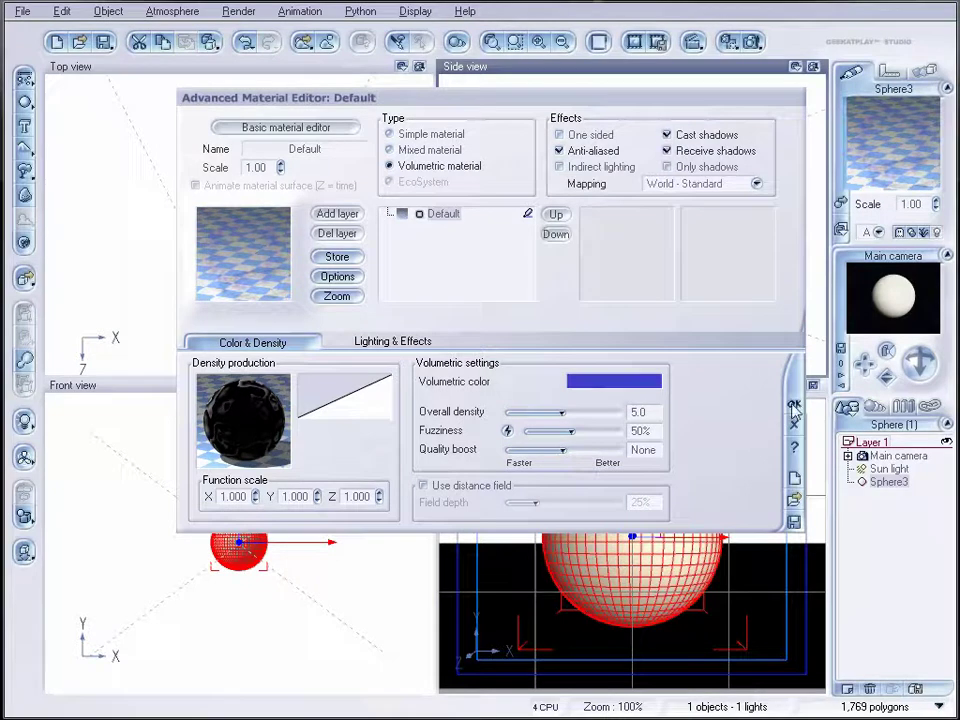
# - Try a material scale of 0.80, restore it to 1, and accept the volumetric material
pyautogui.click(281, 172)
pyautogui.click(281, 172)
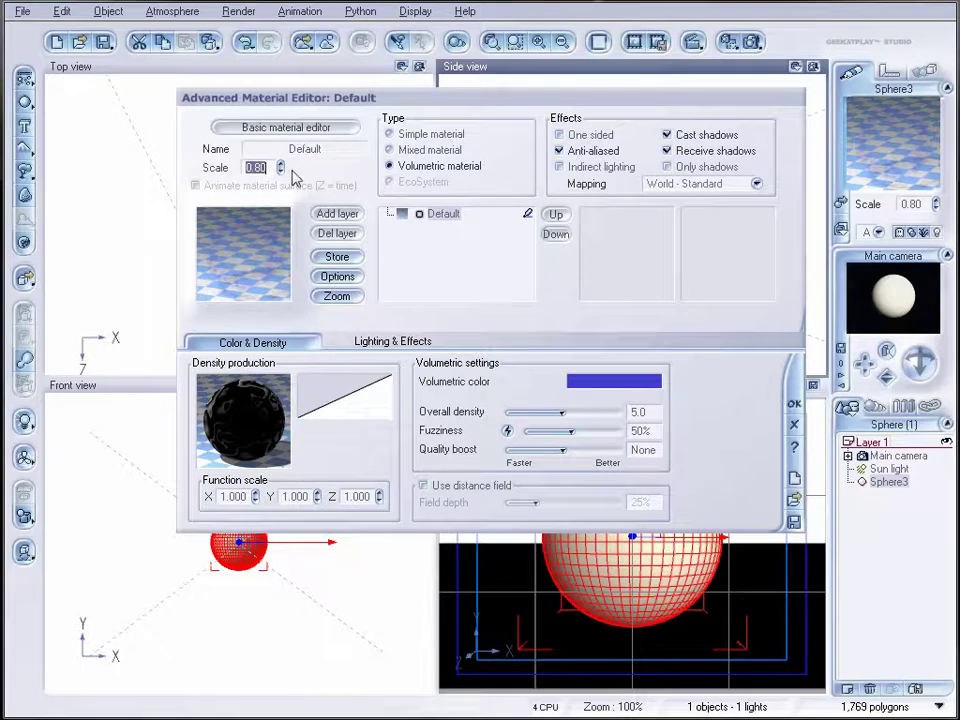
pyautogui.write('1')
pyautogui.click(794, 403)
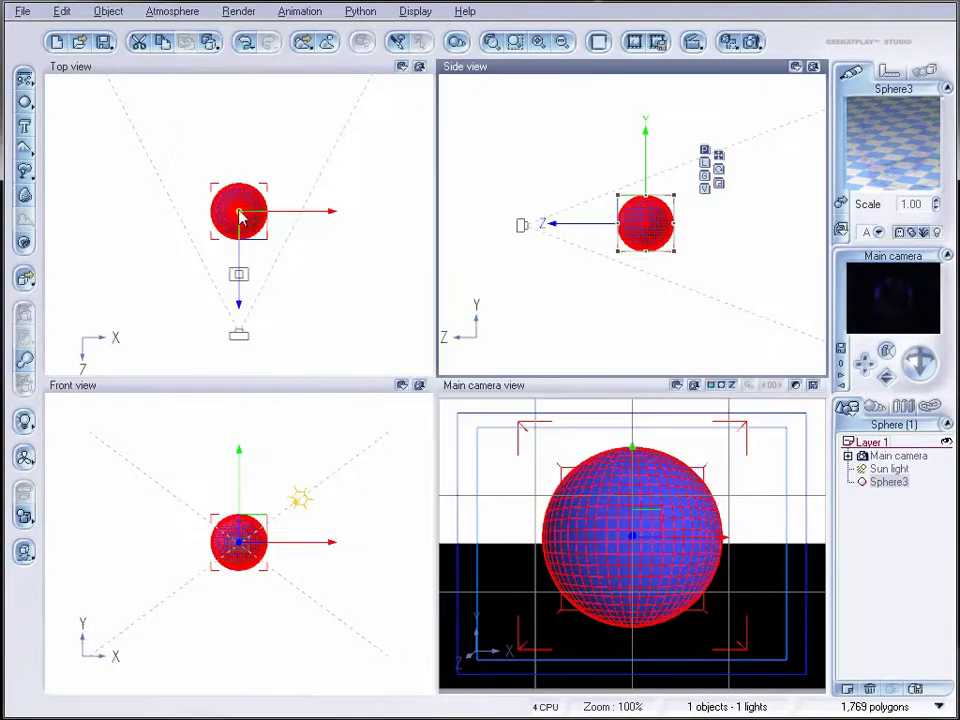
# - Move the sphere farther from the main camera and flatten it slightly in height
pyautogui.moveTo(647, 202); pyautogui.dragTo(653, 222)
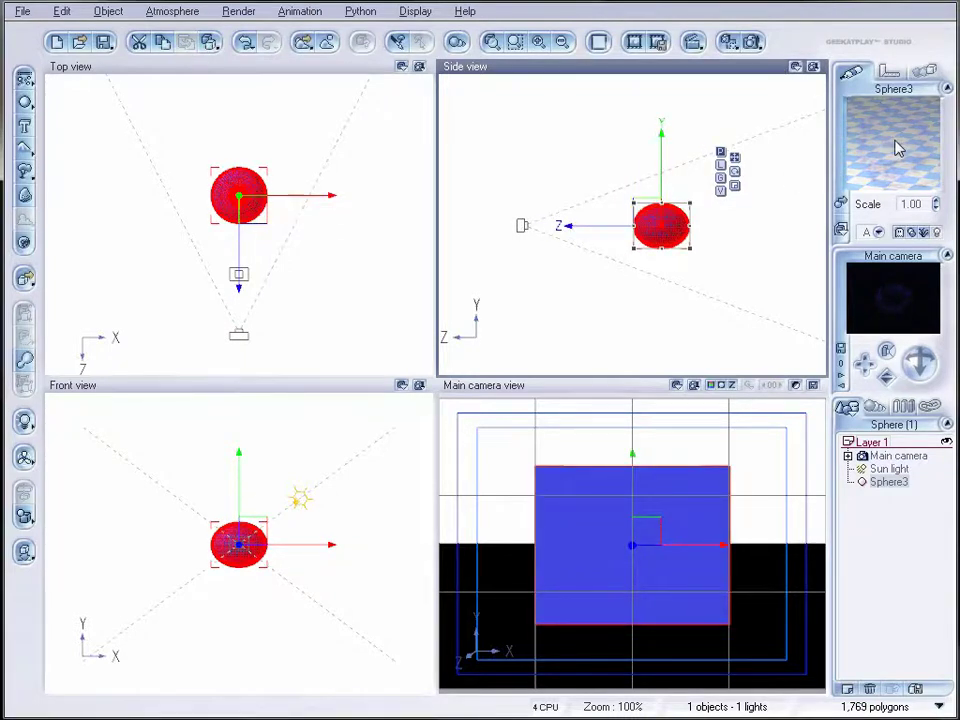
# - In the sphere's volumetric material, raise the overall density to 7.6 and the quality boost to +2.2
pyautogui.doubleClick(684, 226)
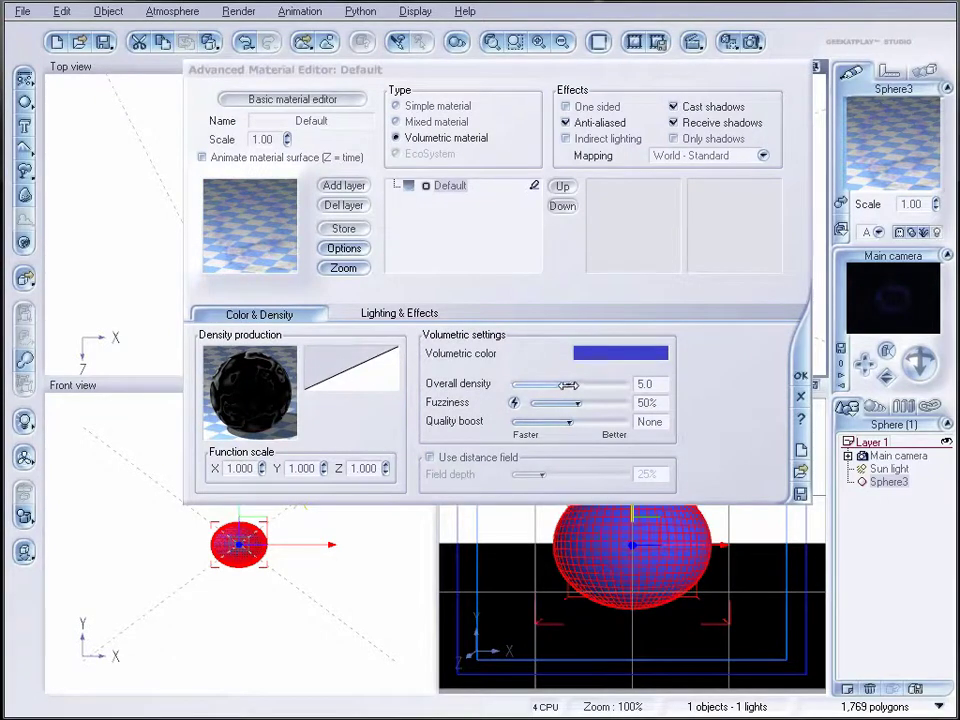
pyautogui.moveTo(573, 384); pyautogui.dragTo(602, 384)
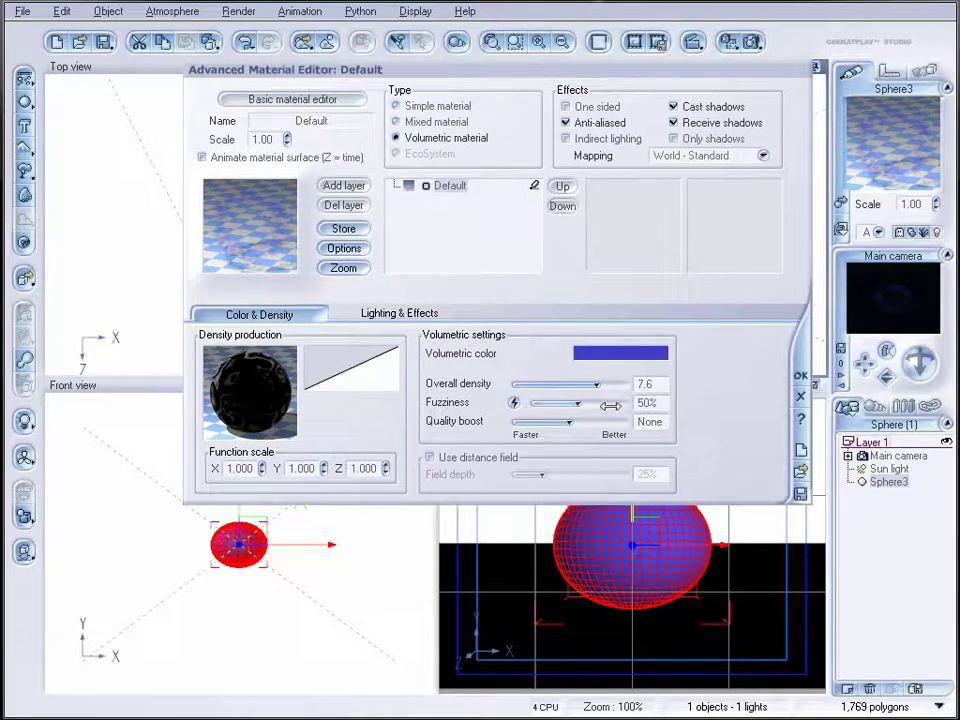
pyautogui.moveTo(579, 432); pyautogui.dragTo(592, 427)
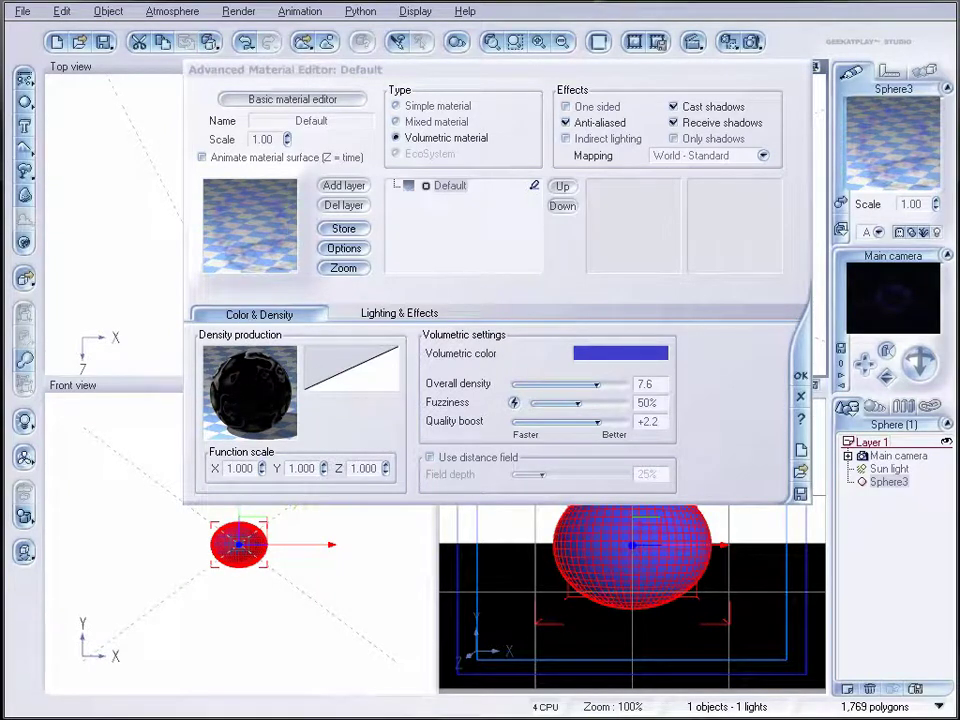
# - Reduce the material scale to 0.20, accept the material, and render the scene to check the blue ring
pyautogui.click(398, 315)
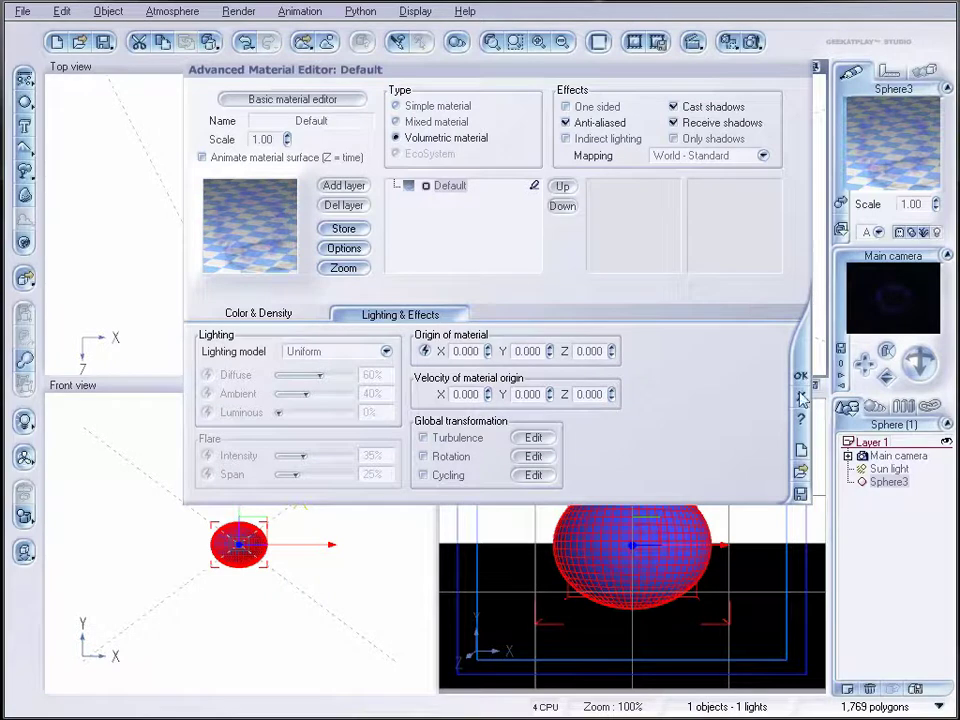
pyautogui.moveTo(288, 140); pyautogui.dragTo(288, 150)
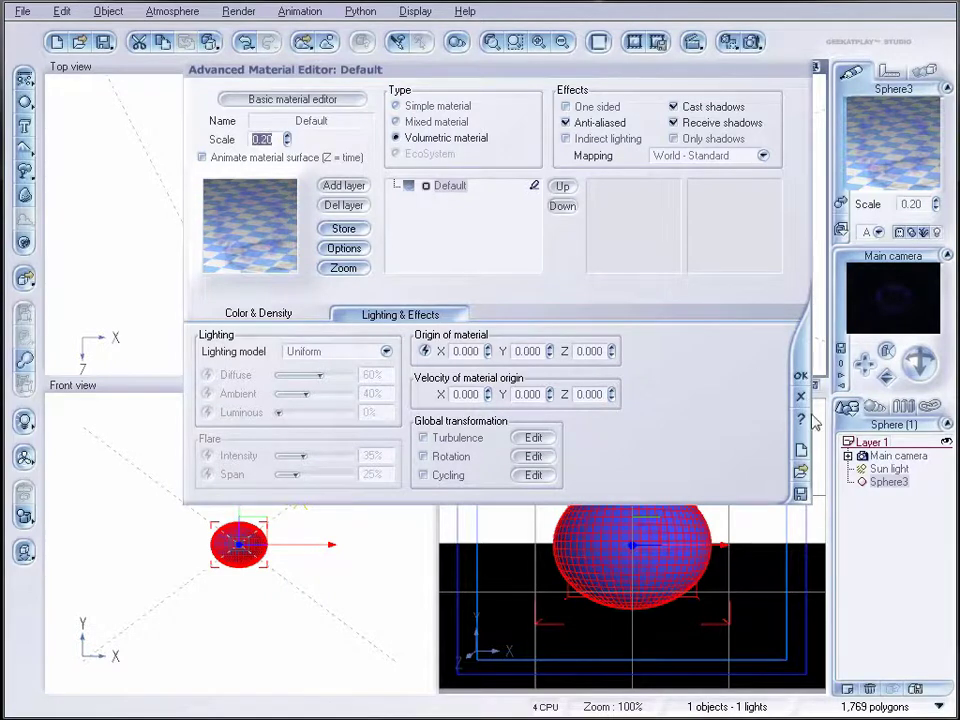
pyautogui.click(800, 375)
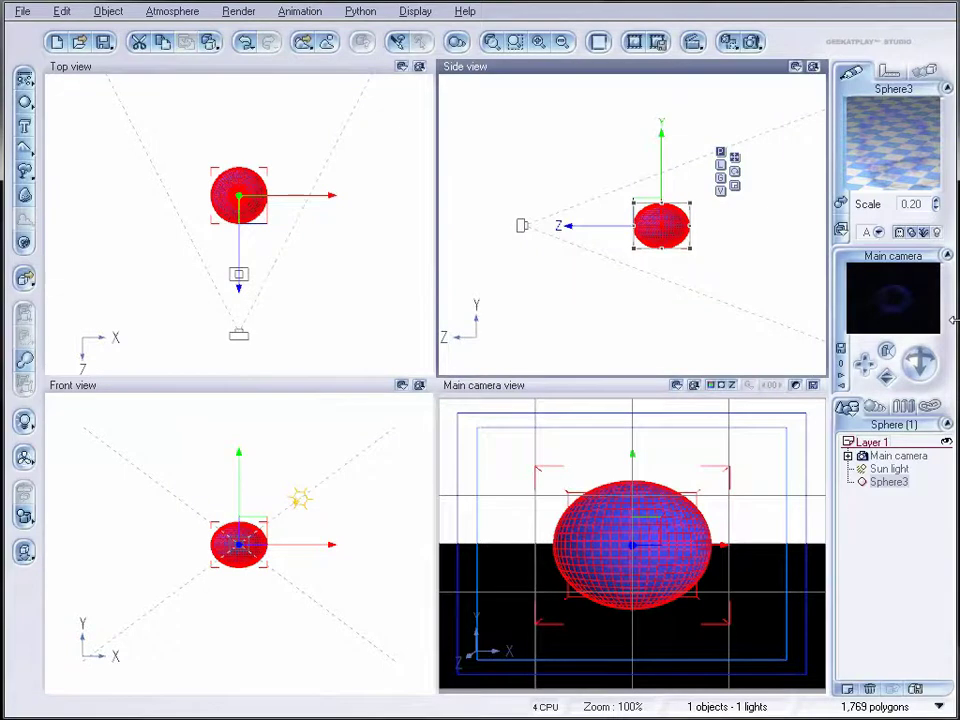
pyautogui.click(749, 42)
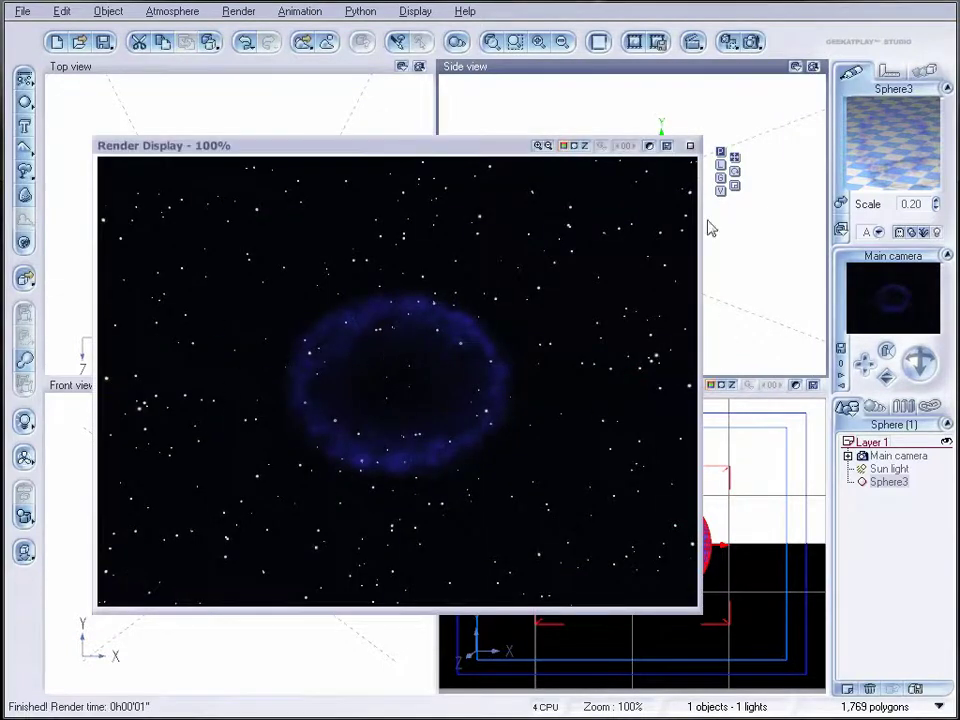
pyautogui.click(690, 145)
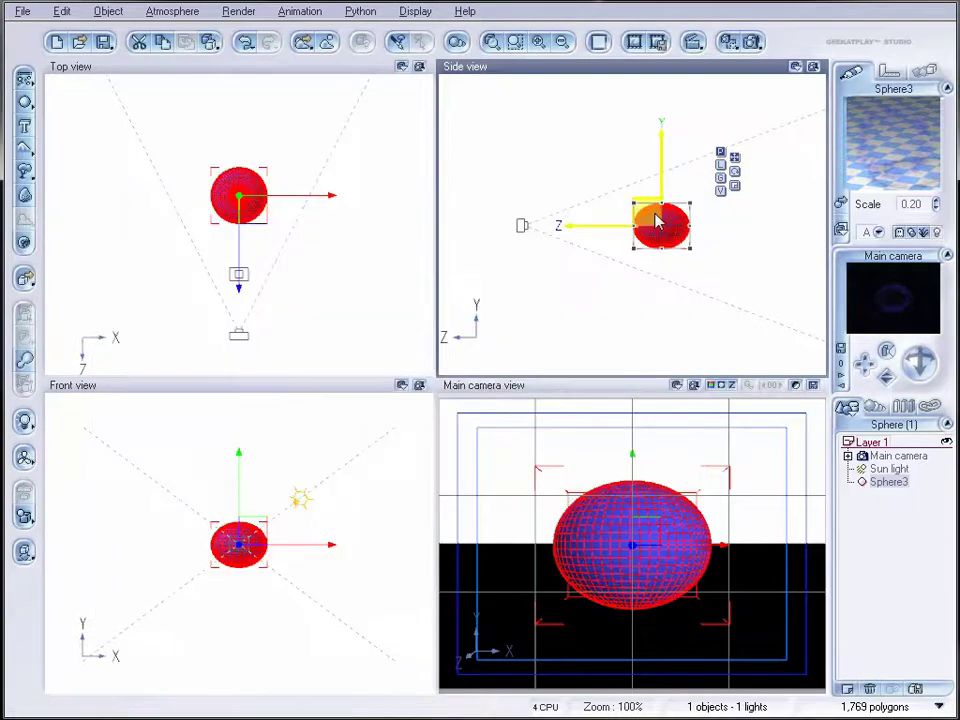
# - Move the blue sphere farther from the main camera, duplicate it, and place the copy directly in front of the original
pyautogui.moveTo(651, 218); pyautogui.dragTo(689, 220)
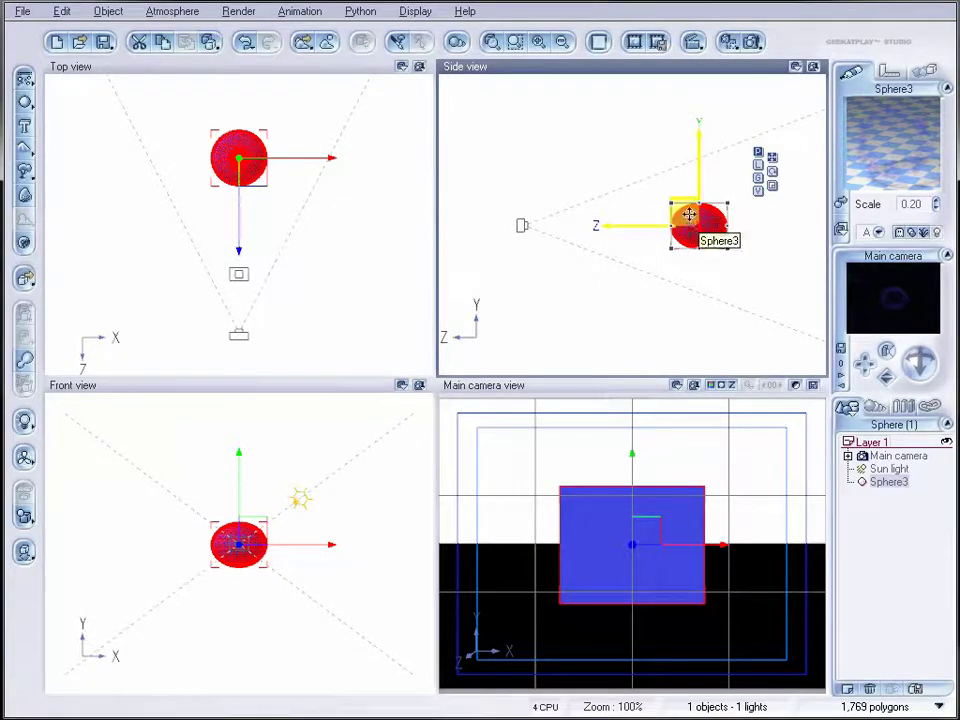
pyautogui.hotkey('ctrl', 'd')
pyautogui.moveTo(686, 214); pyautogui.dragTo(632, 214)
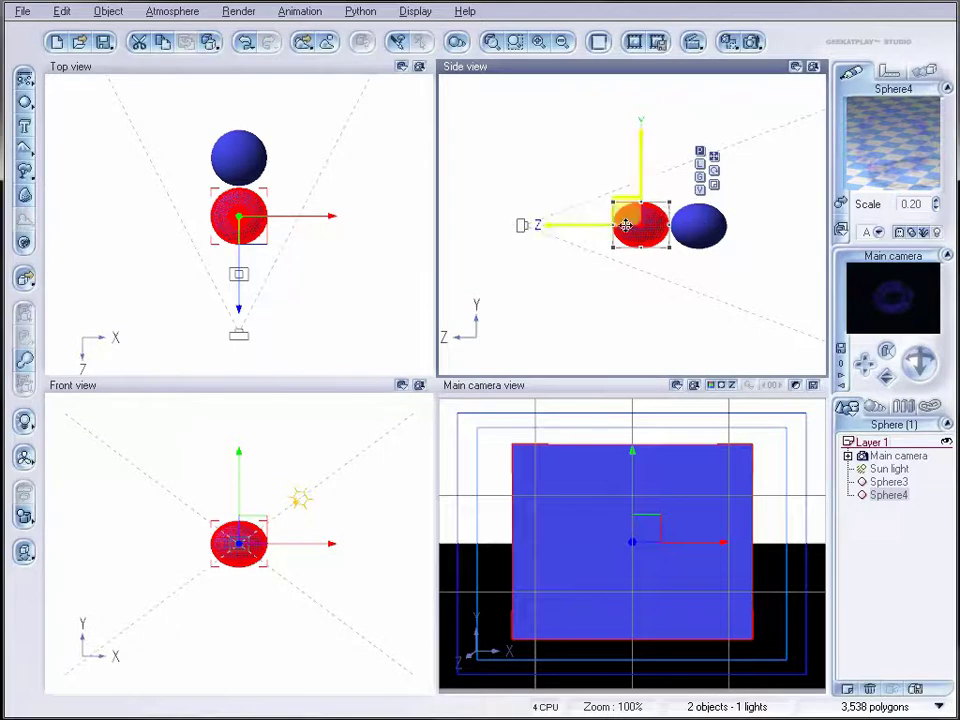
# - Enlarge the front copy to about 1.3 times the size of the rear sphere and realign it with the camera axis
pyautogui.scroll(3, 634, 225)
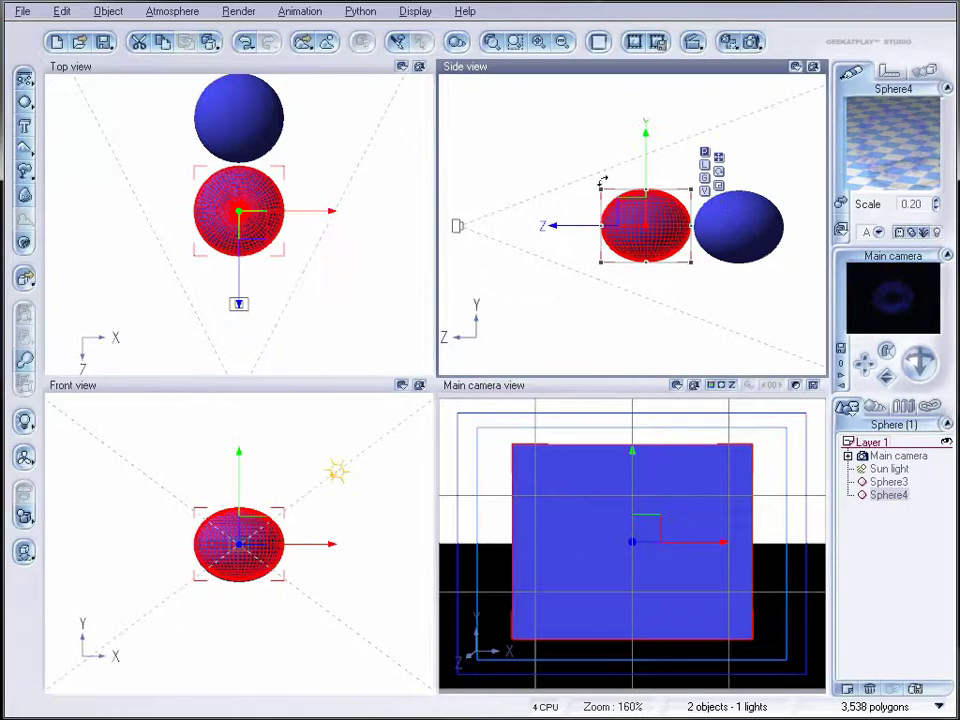
pyautogui.moveTo(601, 189); pyautogui.dragTo(546, 146)
pyautogui.moveTo(607, 190); pyautogui.dragTo(607, 214)
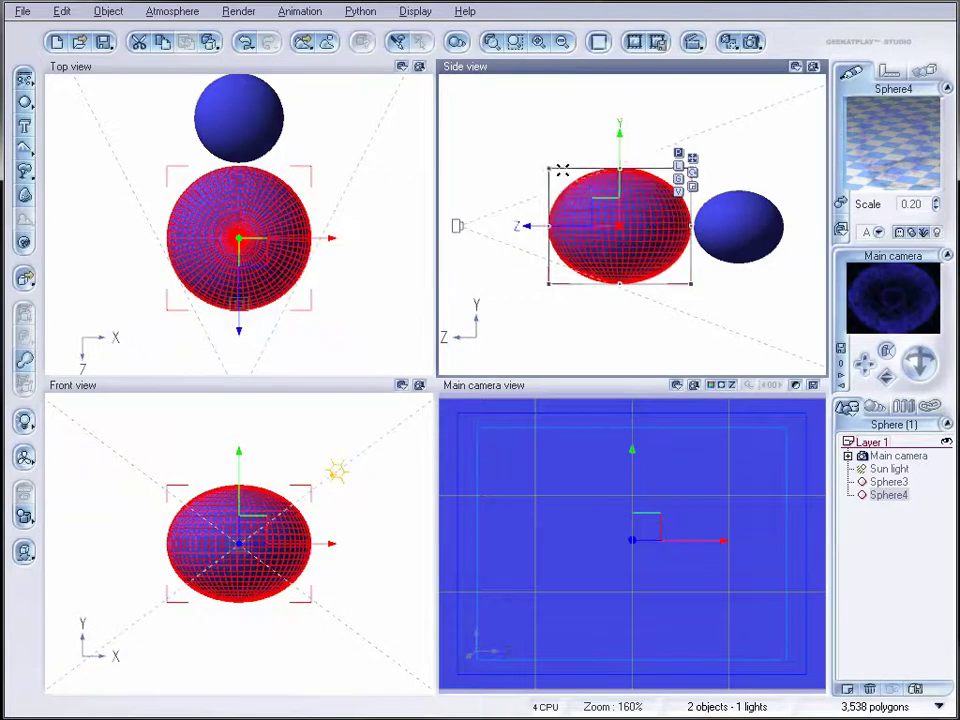
pyautogui.moveTo(562, 178); pyautogui.dragTo(592, 195)
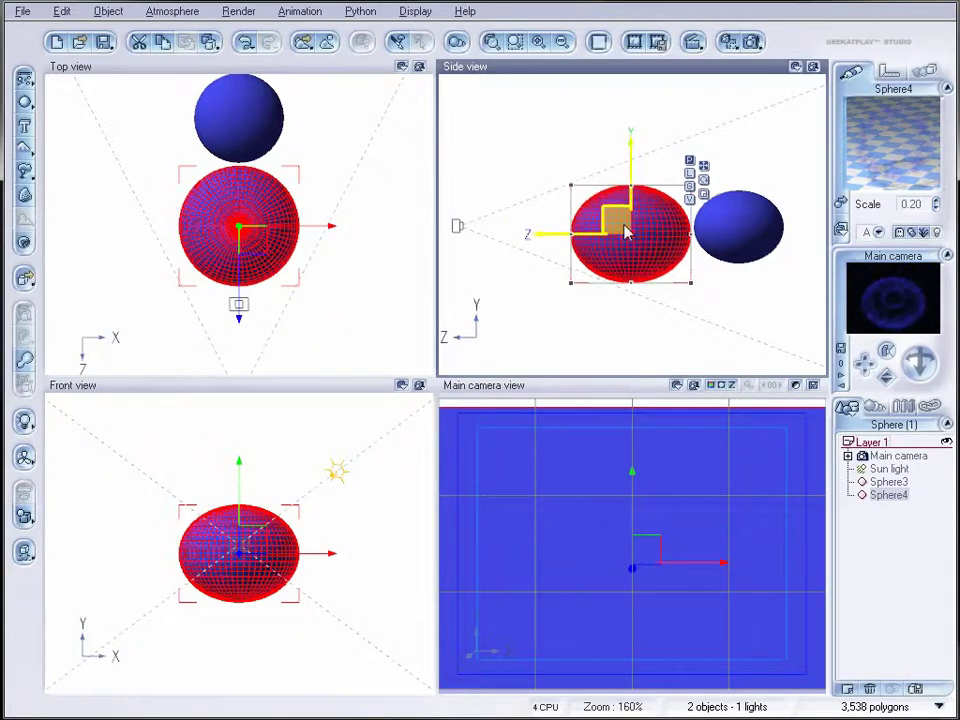
pyautogui.moveTo(628, 229); pyautogui.dragTo(625, 221)
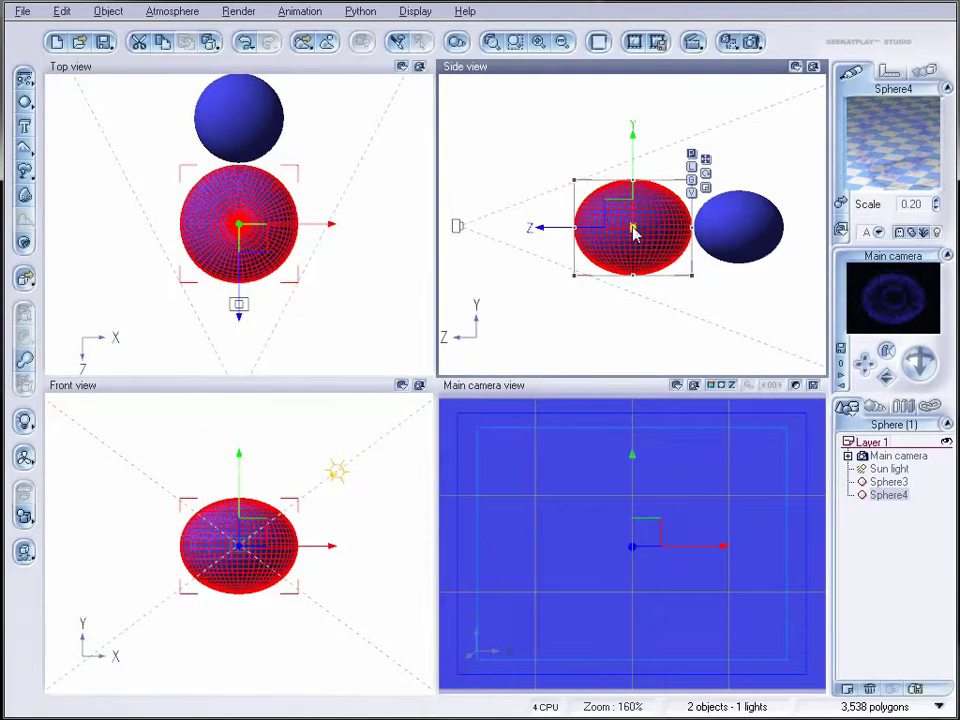
# - Change the front sphere's volumetric color to a golden yellow of red 238, green 187, blue 24
pyautogui.doubleClick(882, 150)
pyautogui.click(289, 315)
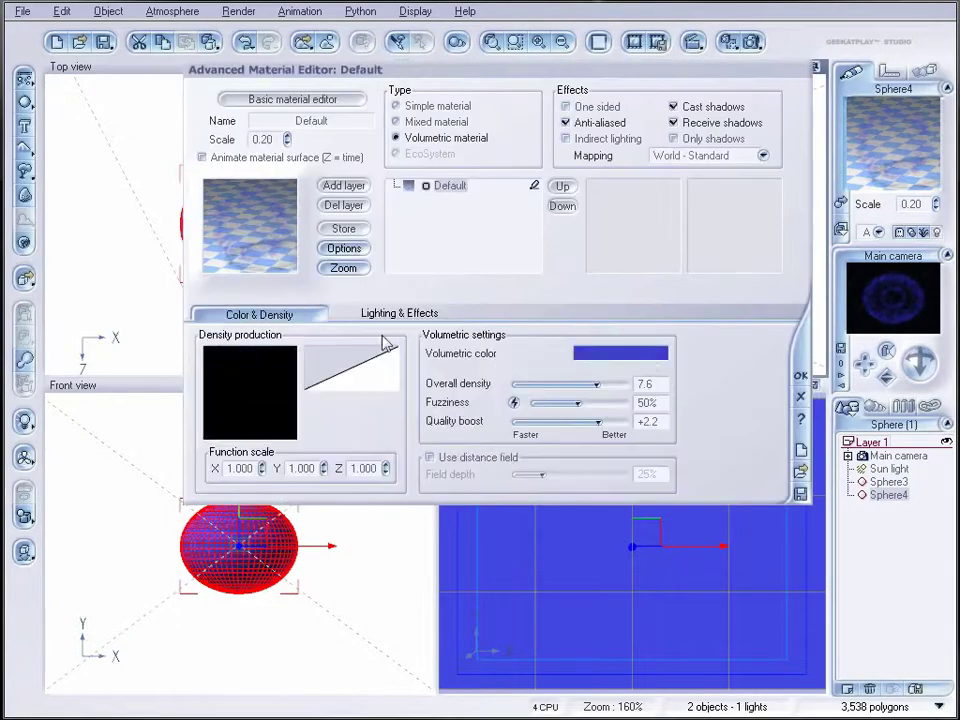
pyautogui.rightClick(640, 356)
pyautogui.click(690, 364)
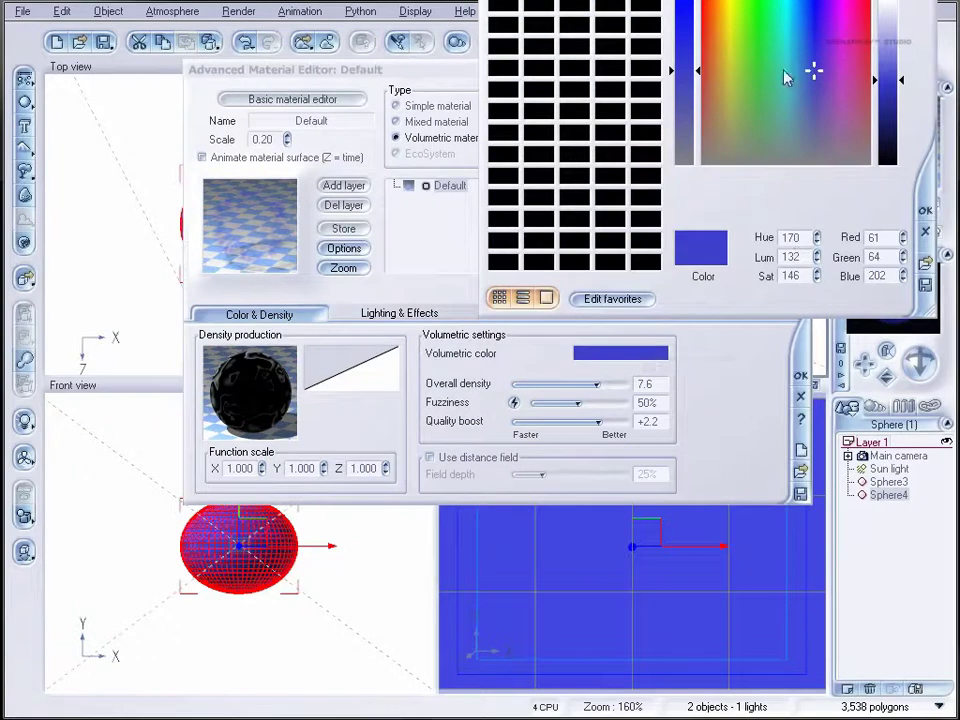
pyautogui.moveTo(733, 64); pyautogui.dragTo(723, 22)
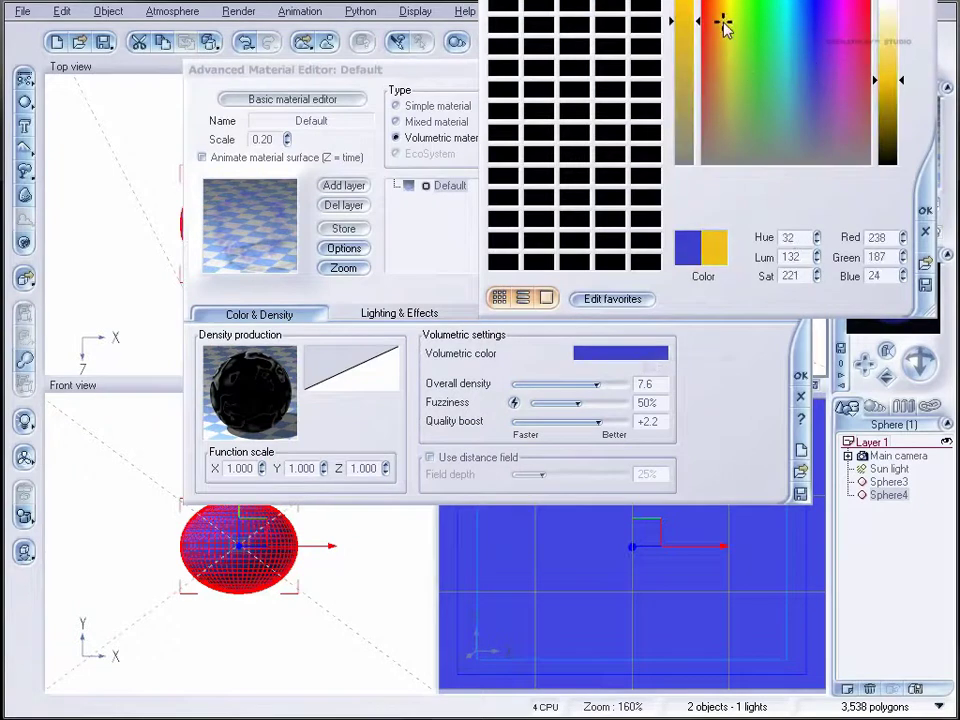
pyautogui.click(925, 214)
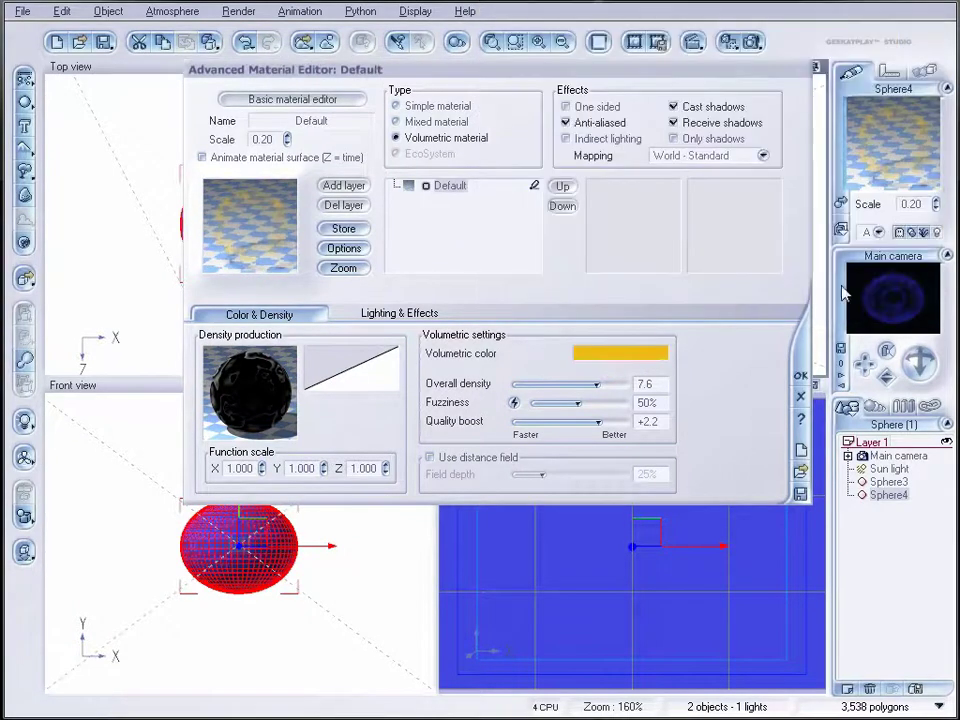
pyautogui.click(800, 374)
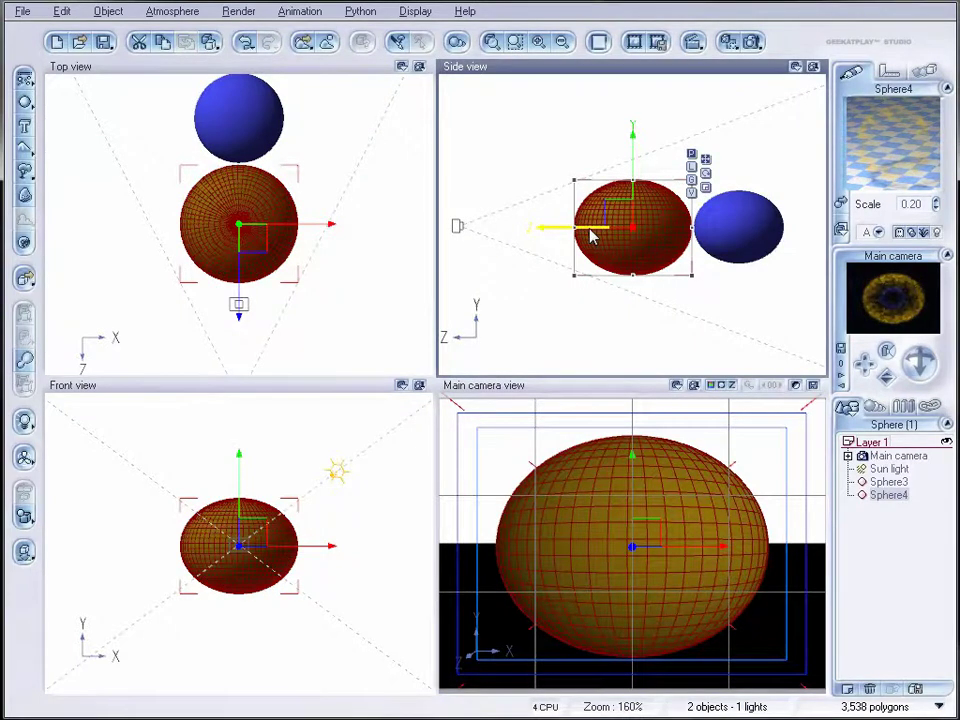
# - Duplicate the enlarged sphere toward the camera and give both large spheres a volumetric color of red 255, green 7, blue 7
pyautogui.moveTo(589, 233); pyautogui.dragTo(476, 228)
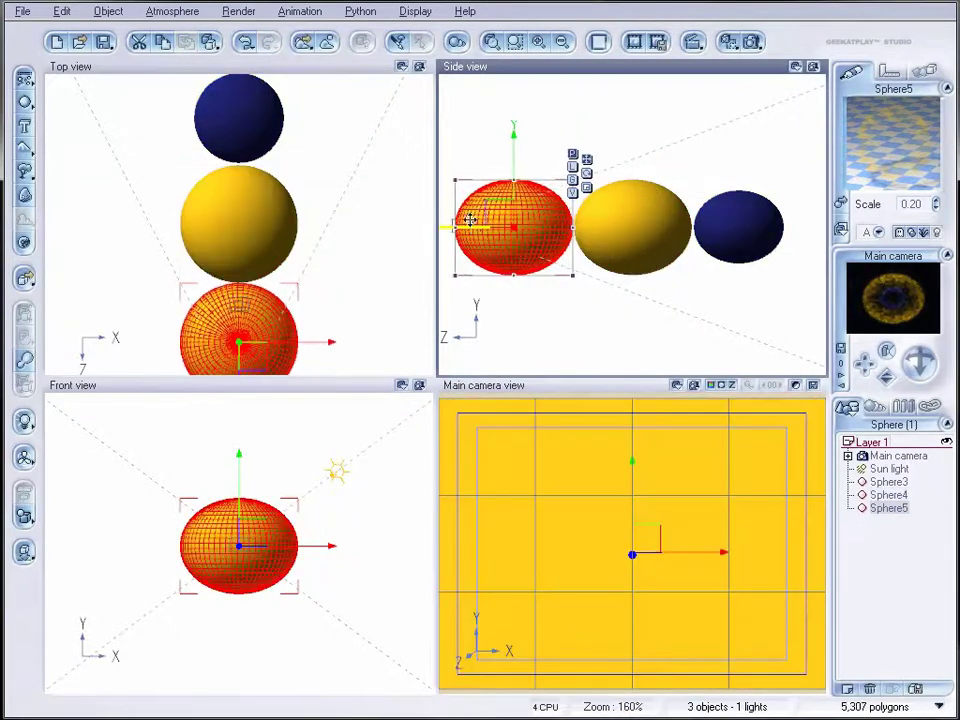
pyautogui.keyDown('shift'); pyautogui.click(630, 228); pyautogui.keyUp('shift')
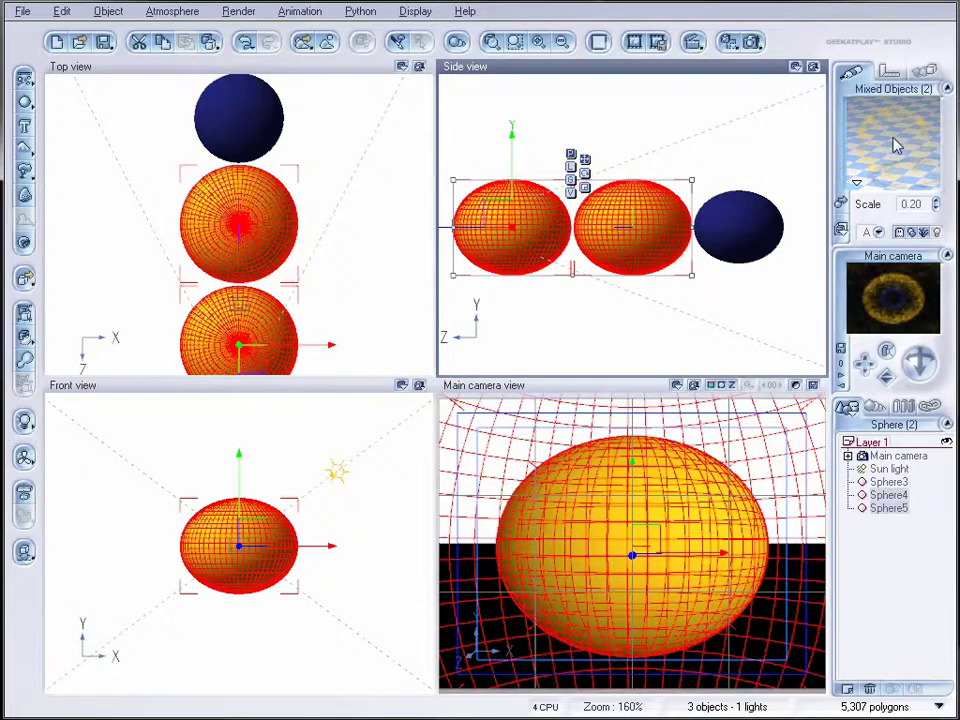
pyautogui.doubleClick(895, 145)
pyautogui.rightClick(636, 359)
pyautogui.click(664, 364)
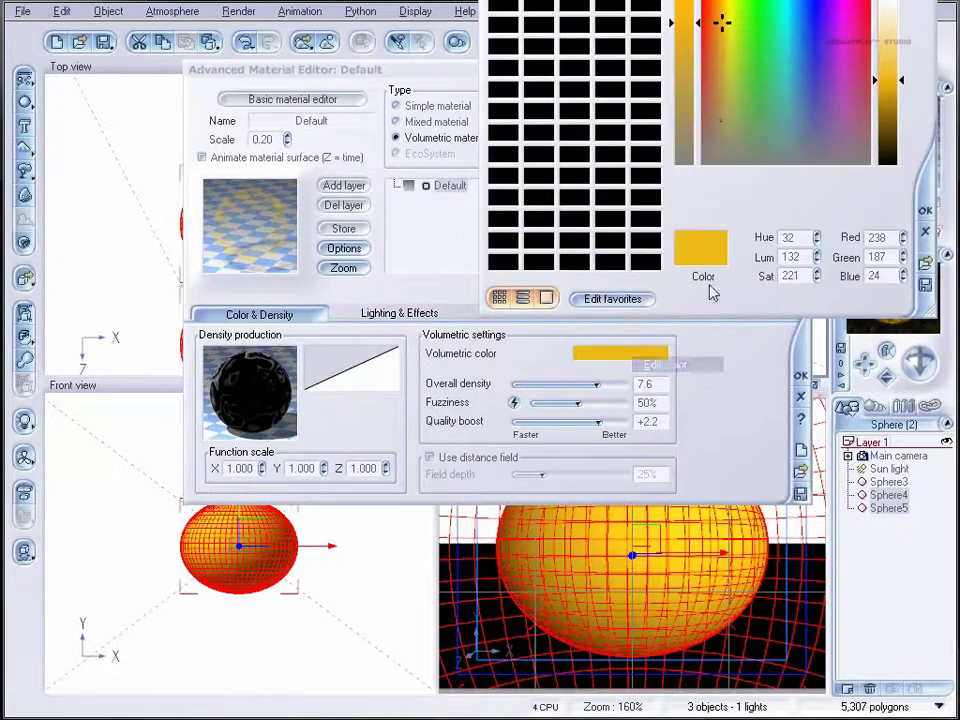
pyautogui.moveTo(720, 22); pyautogui.dragTo(701, 3)
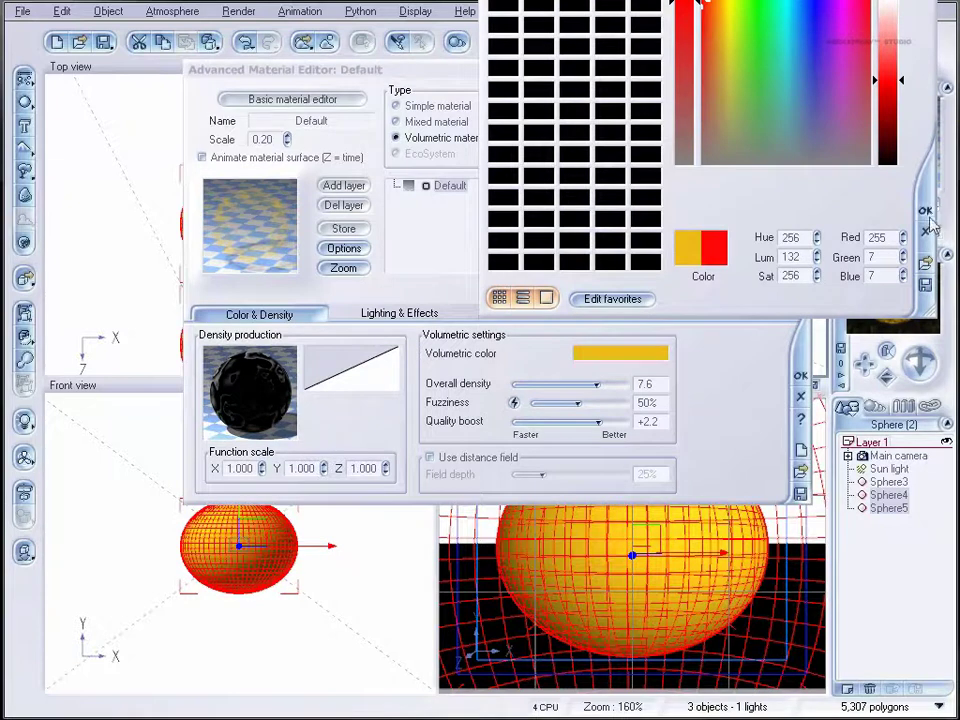
pyautogui.click(927, 213)
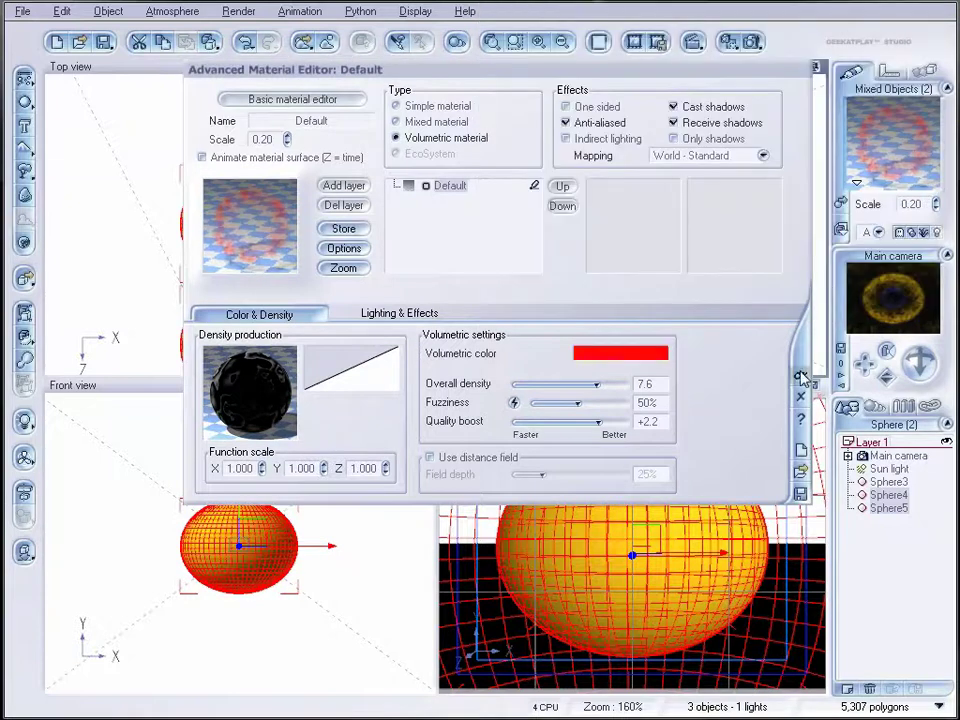
pyautogui.click(801, 376)
# - Move the main camera back along its viewing axis so the nearest red sphere fits inside its frame
pyautogui.click(897, 456)
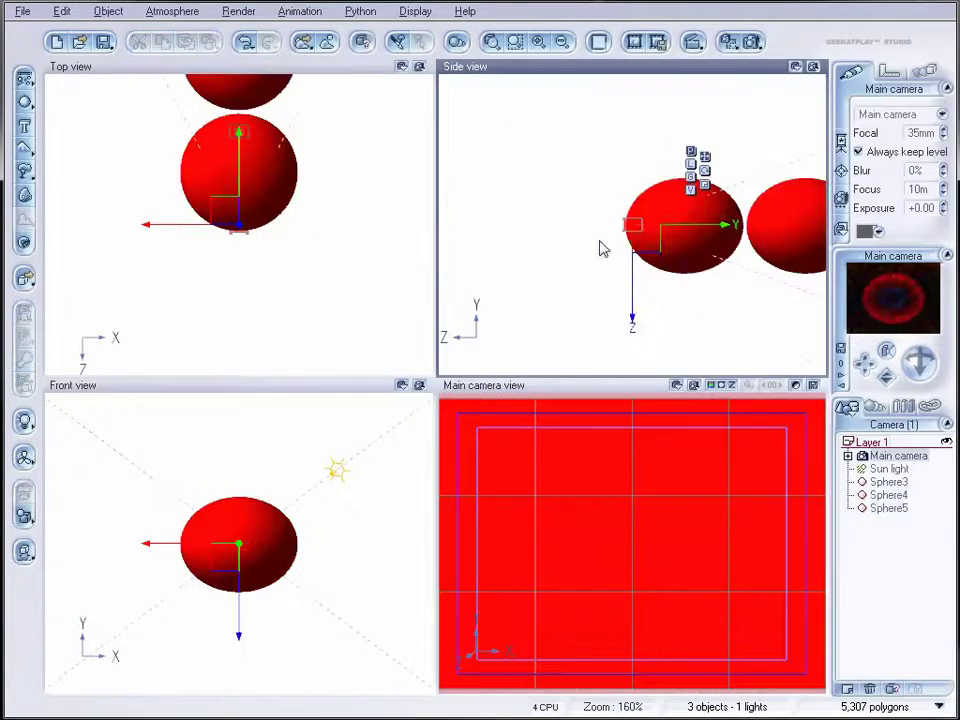
pyautogui.moveTo(702, 223); pyautogui.dragTo(579, 229)
pyautogui.click(637, 315)
pyautogui.click(508, 226)
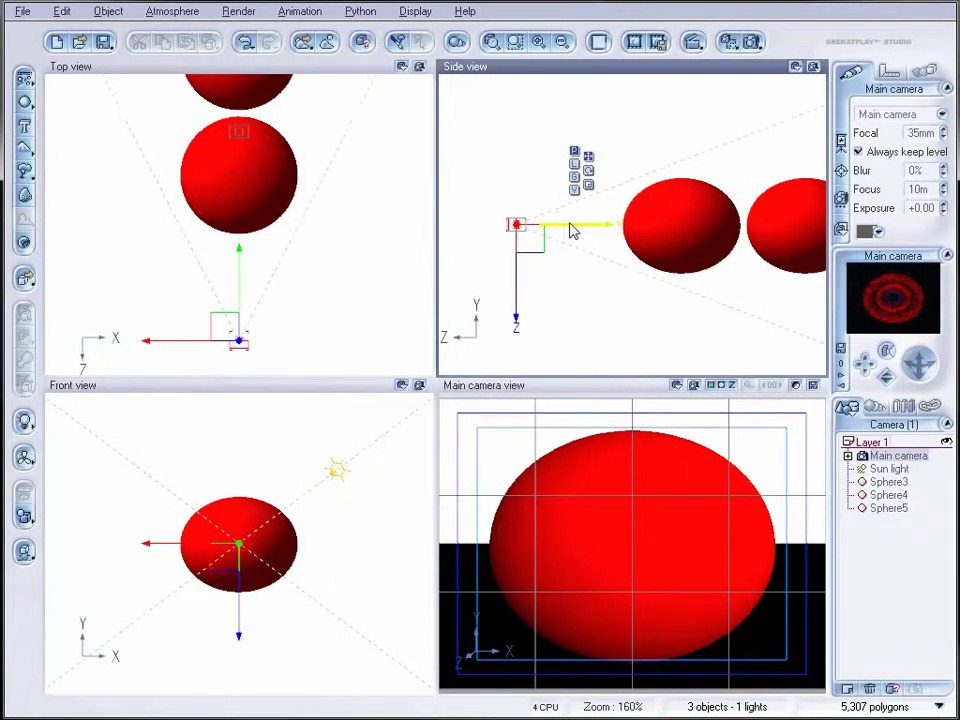
# - Change the middle sphere's volumetric color to bright yellow and render the scene to check the three rings
pyautogui.click(800, 225)
pyautogui.doubleClick(908, 178)
pyautogui.rightClick(622, 353)
pyautogui.click(658, 359)
pyautogui.moveTo(727, 26); pyautogui.dragTo(731, 8)
pyautogui.click(925, 212)
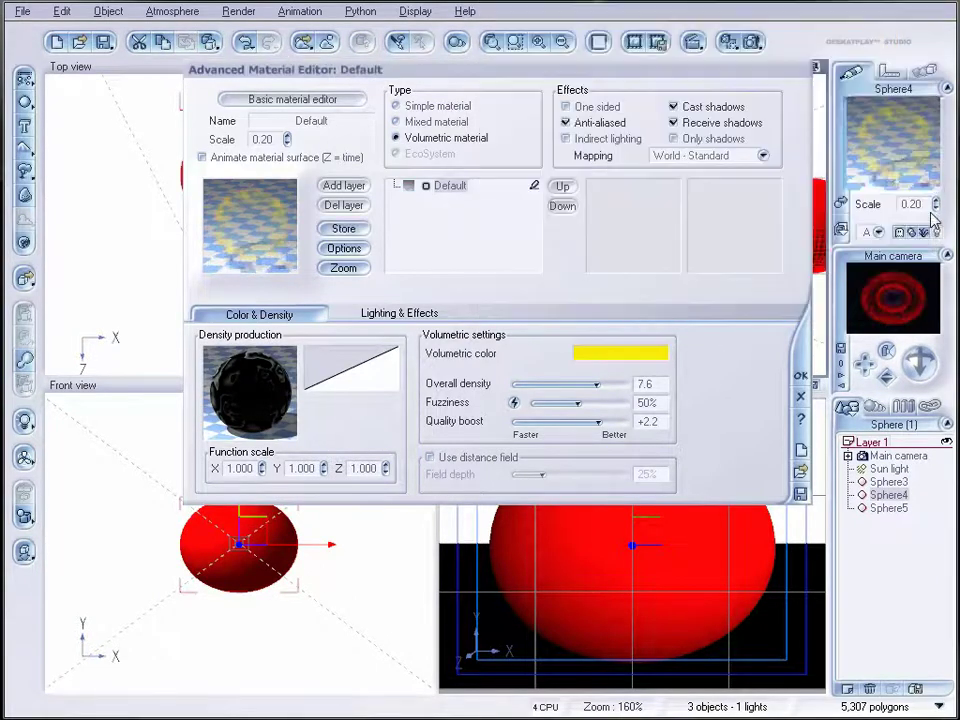
pyautogui.click(798, 376)
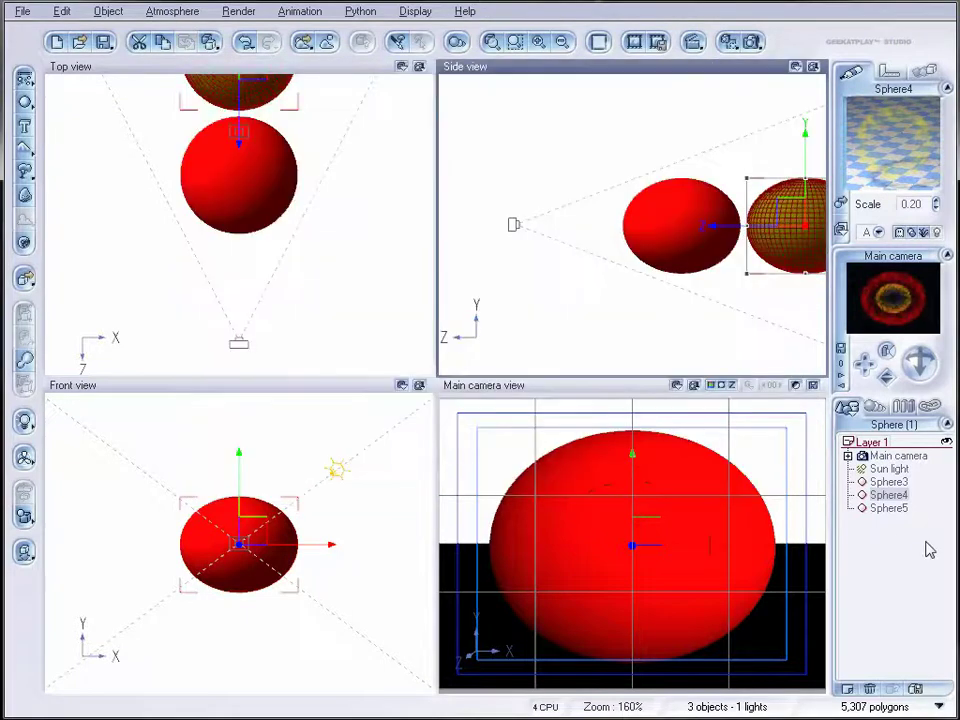
pyautogui.click(751, 43)
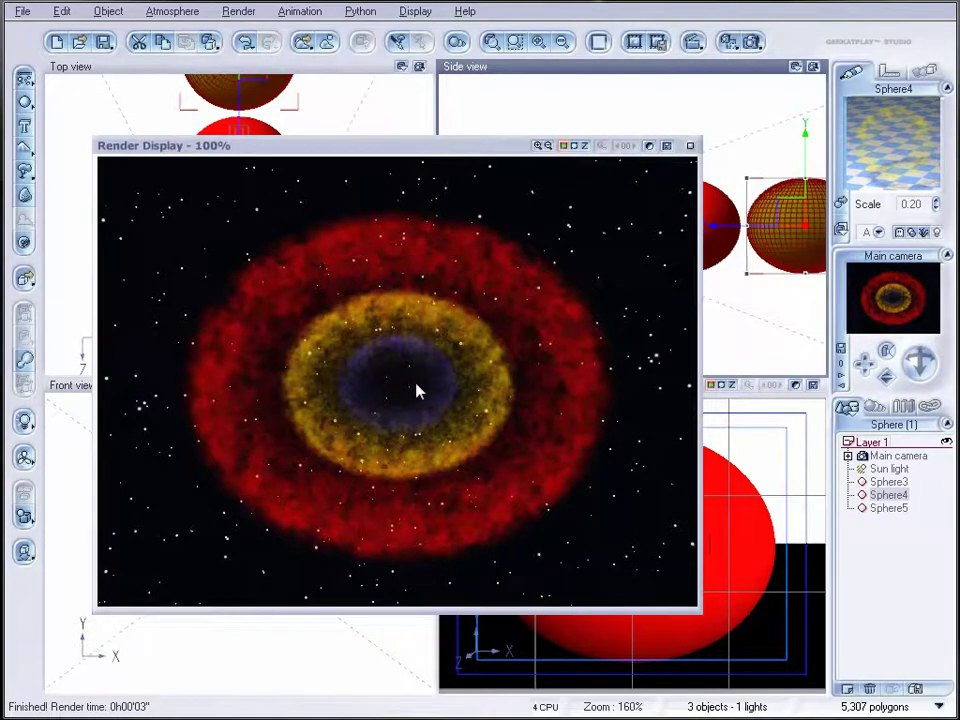
pyautogui.click(690, 147)
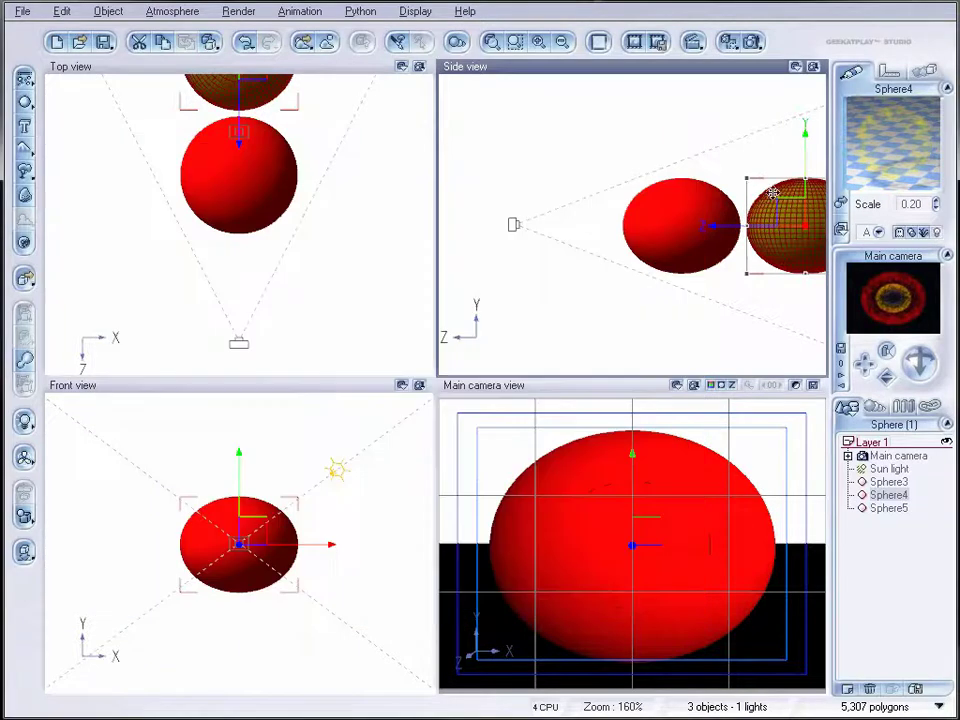
# - Soften the middle sphere's volumetric color to a lighter, less saturated tan and accept the material
pyautogui.doubleClick(889, 146)
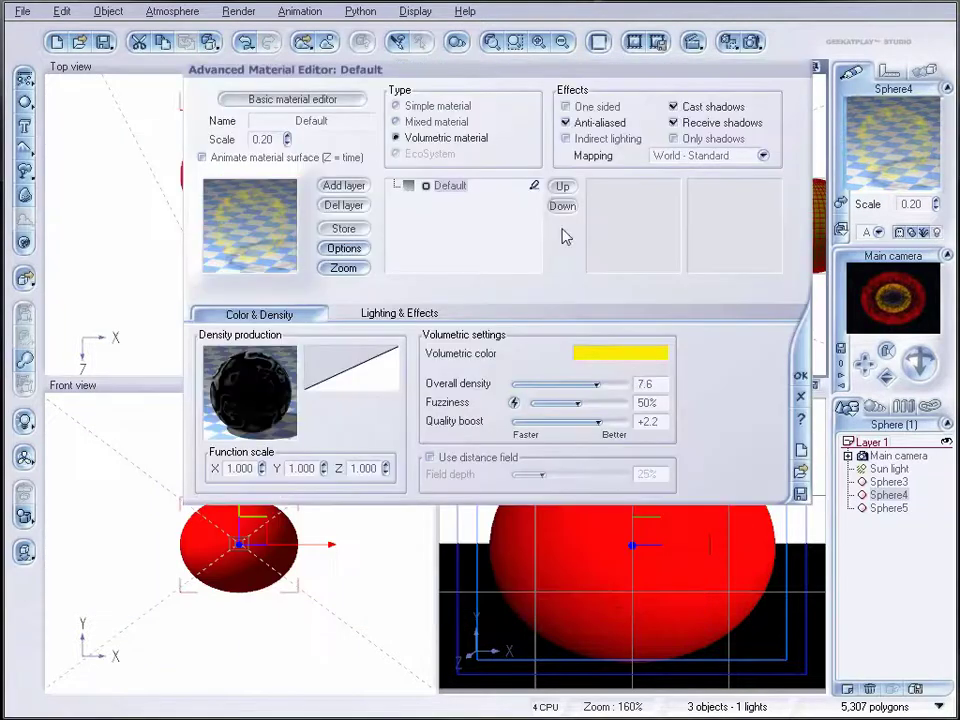
pyautogui.rightClick(645, 353)
pyautogui.click(656, 363)
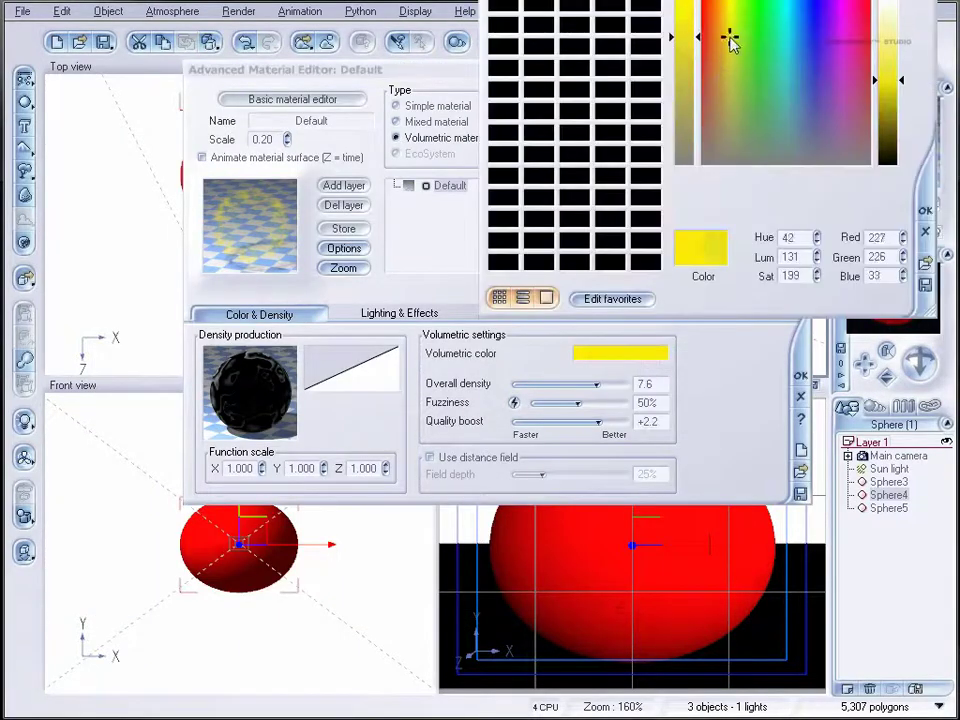
pyautogui.click(723, 88)
pyautogui.moveTo(900, 80); pyautogui.dragTo(897, 60)
pyautogui.click(920, 207)
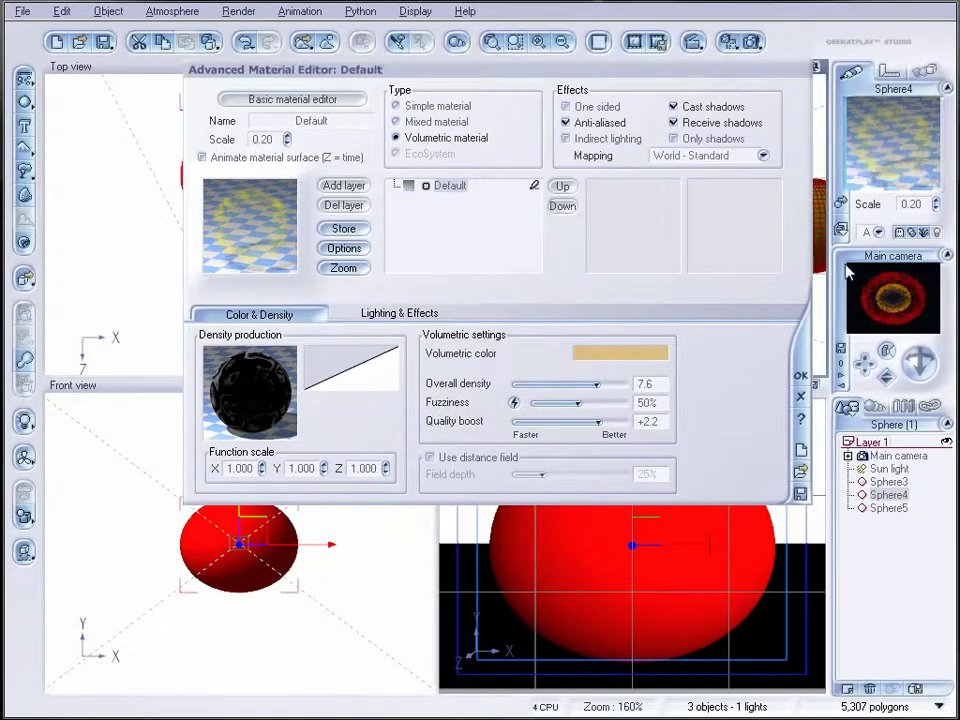
pyautogui.click(800, 375)
# - Darken the nearest sphere's volumetric color to red 150, green 51, blue 51 and render the scene to check the rings
pyautogui.click(895, 509)
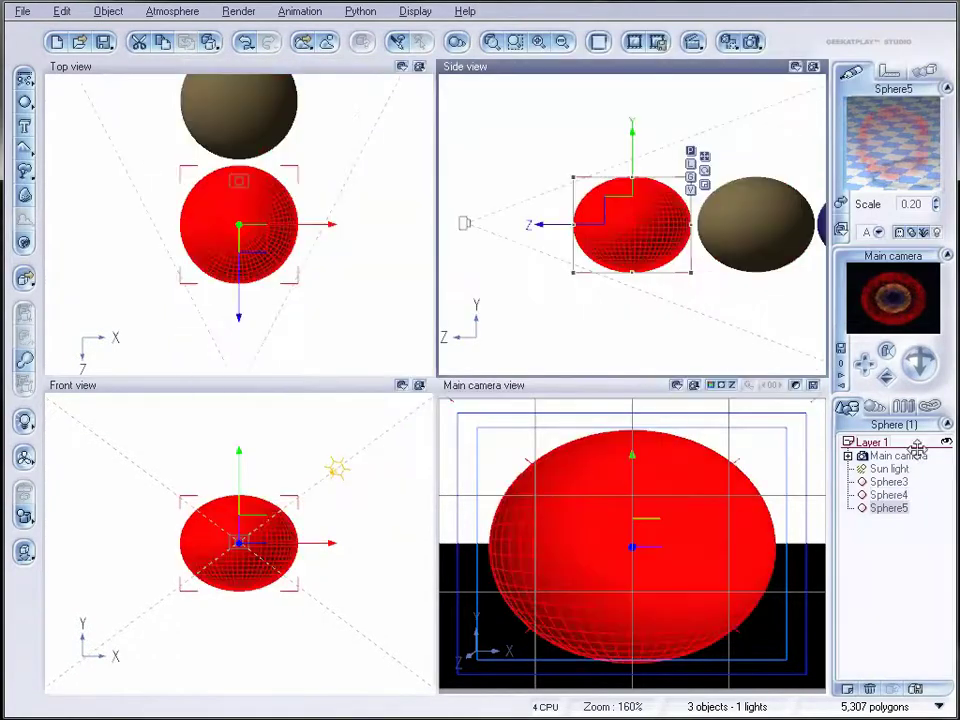
pyautogui.doubleClick(900, 139)
pyautogui.rightClick(646, 361)
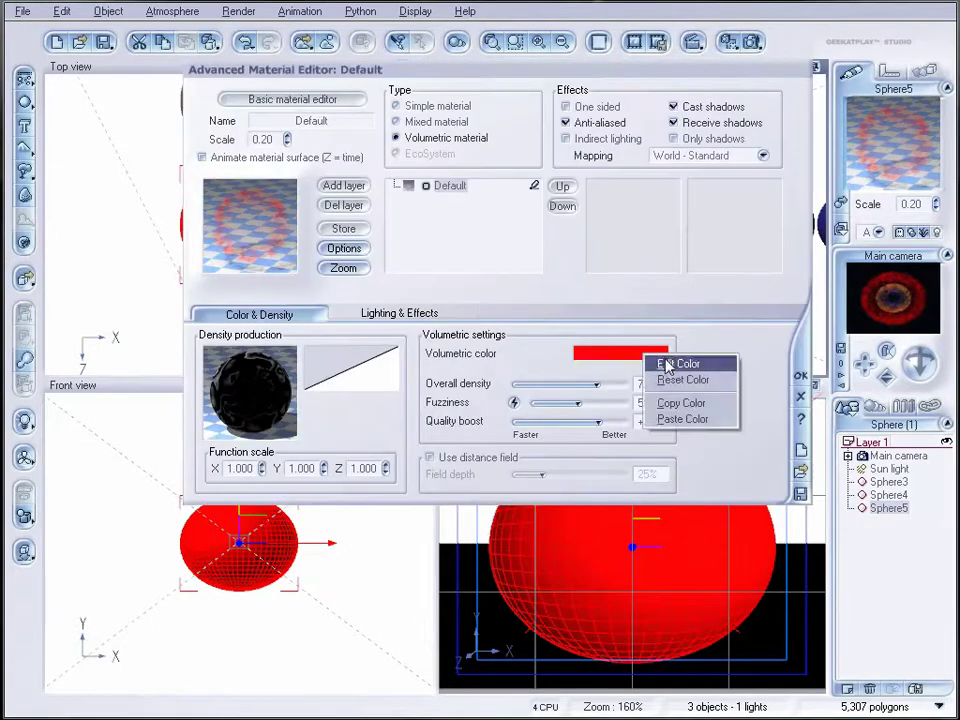
pyautogui.click(680, 364)
pyautogui.click(713, 80)
pyautogui.moveTo(714, 80); pyautogui.dragTo(703, 89)
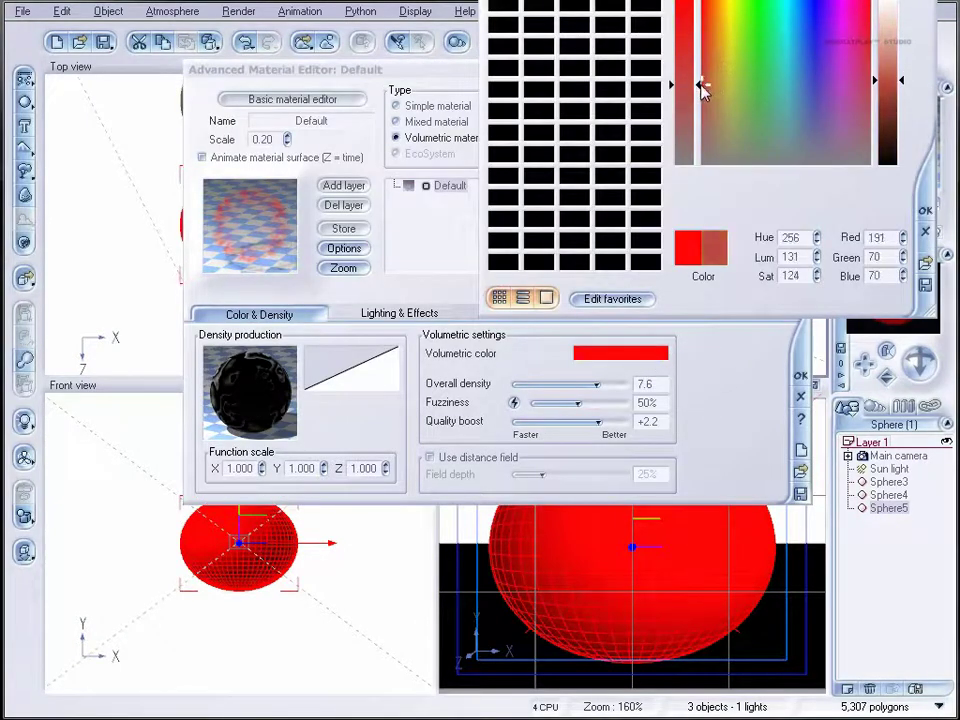
pyautogui.moveTo(891, 95); pyautogui.dragTo(893, 108)
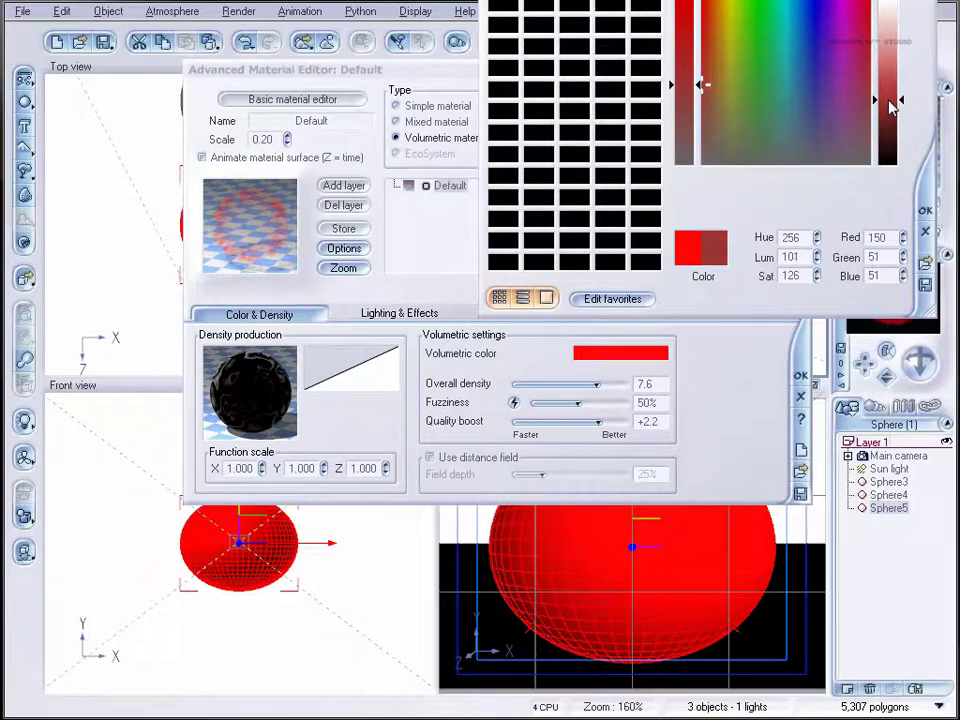
pyautogui.click(925, 213)
pyautogui.click(800, 375)
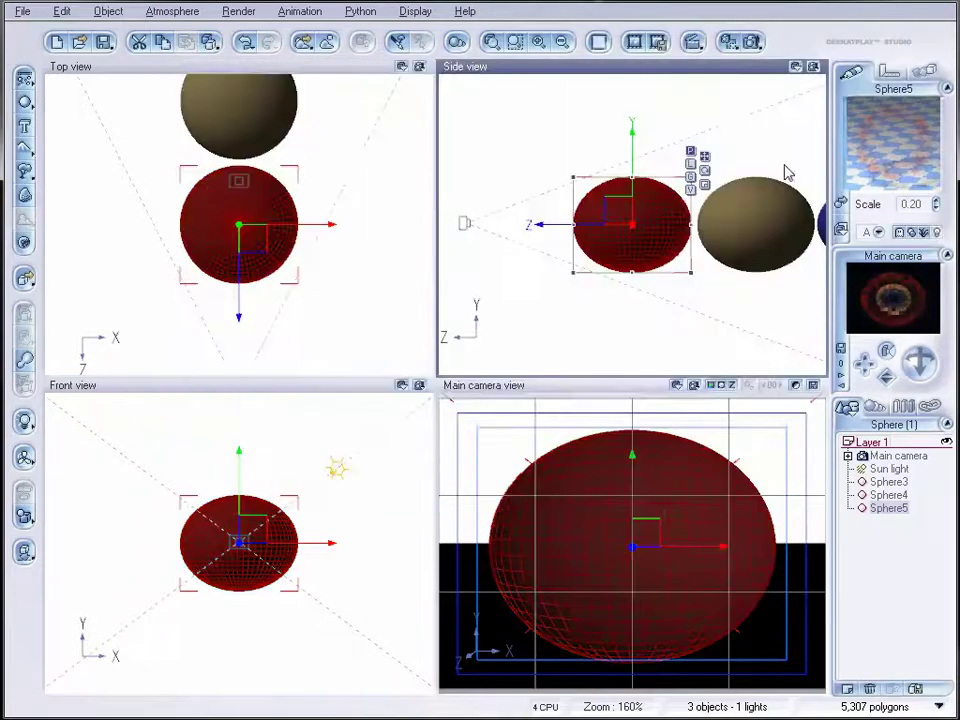
pyautogui.click(751, 42)
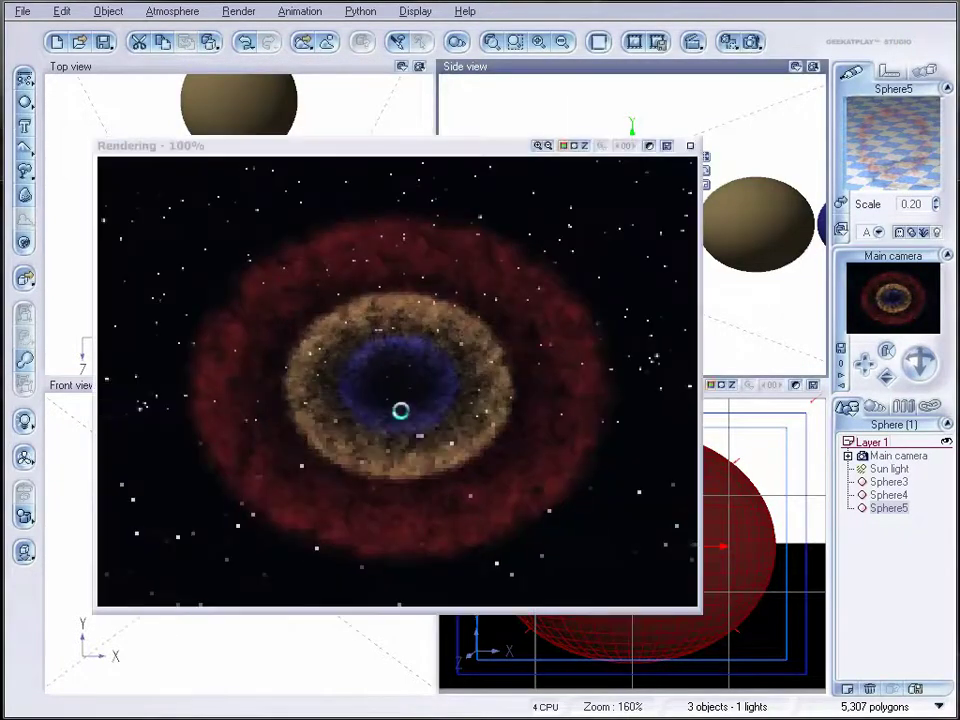
pyautogui.click(689, 145)
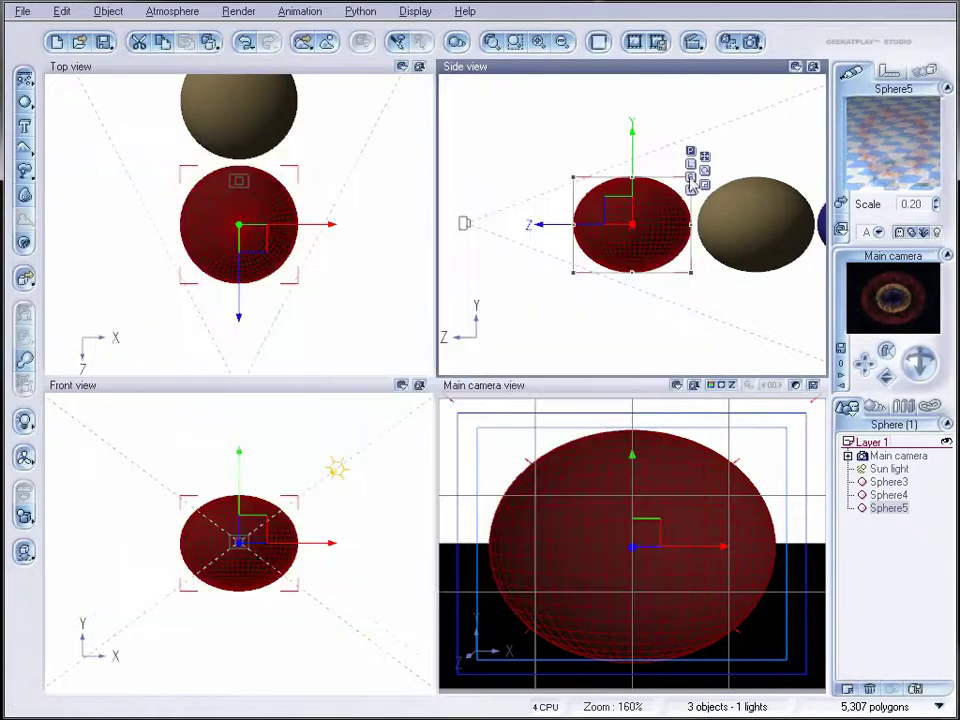
# - Compress the middle and nearest spheres along the depth axis, close the gaps, enlarge the nearest sphere evenly, and render the scene
pyautogui.click(888, 495)
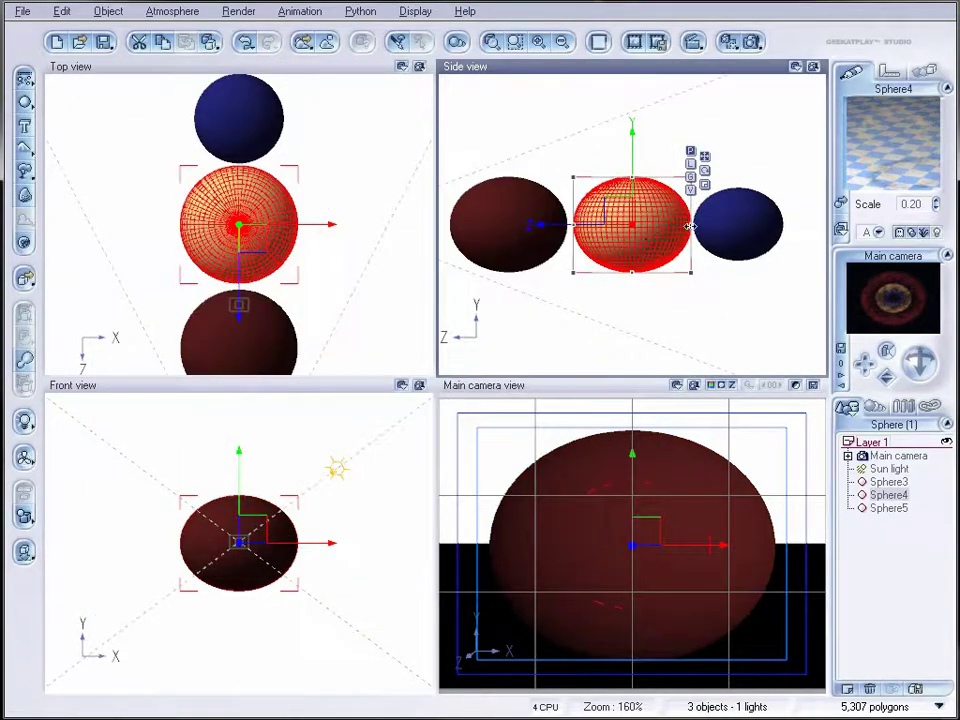
pyautogui.moveTo(692, 232); pyautogui.dragTo(645, 218)
pyautogui.click(535, 229)
pyautogui.moveTo(566, 234)
pyautogui.mouseDown()
pyautogui.moveTo(525, 234)
pyautogui.moveTo(518, 216)
pyautogui.moveTo(566, 224)
pyautogui.mouseUp()
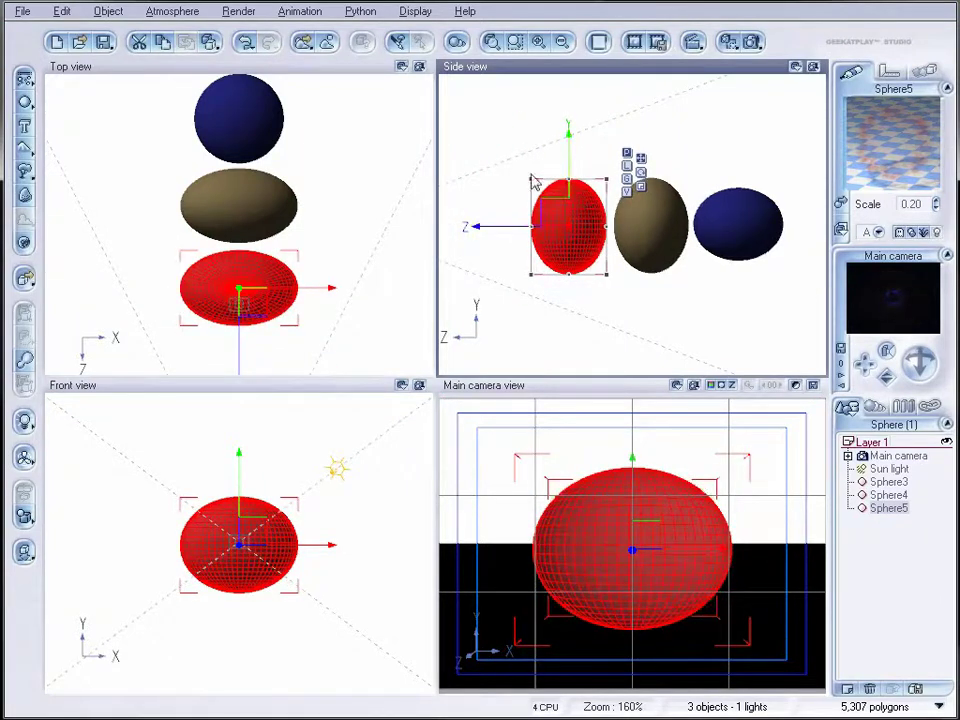
pyautogui.moveTo(531, 177); pyautogui.dragTo(514, 178)
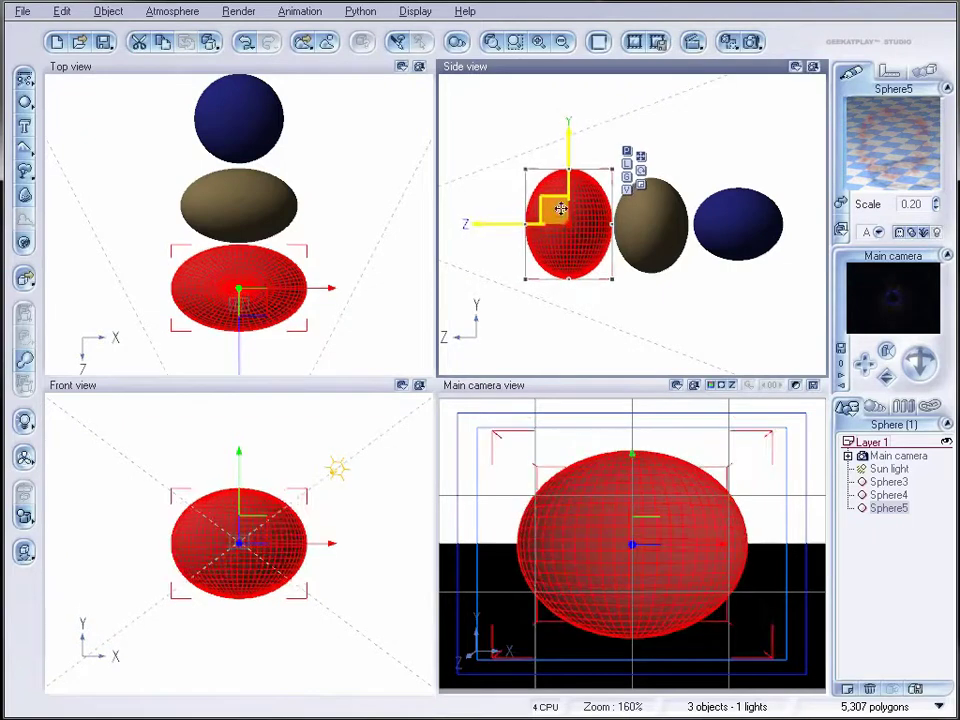
pyautogui.click(751, 43)
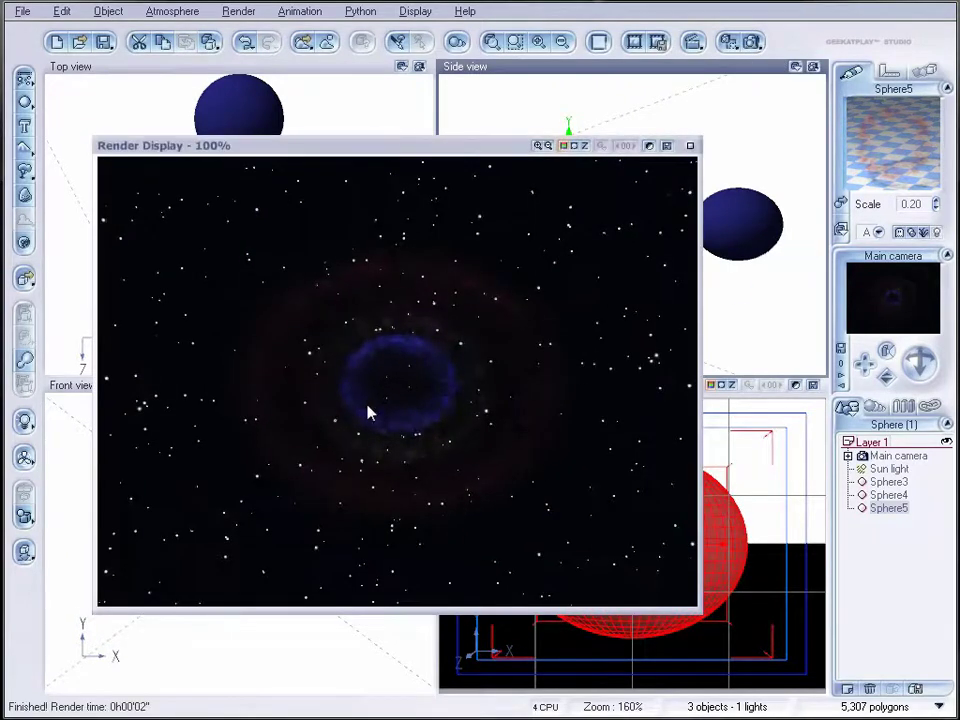
pyautogui.click(688, 145)
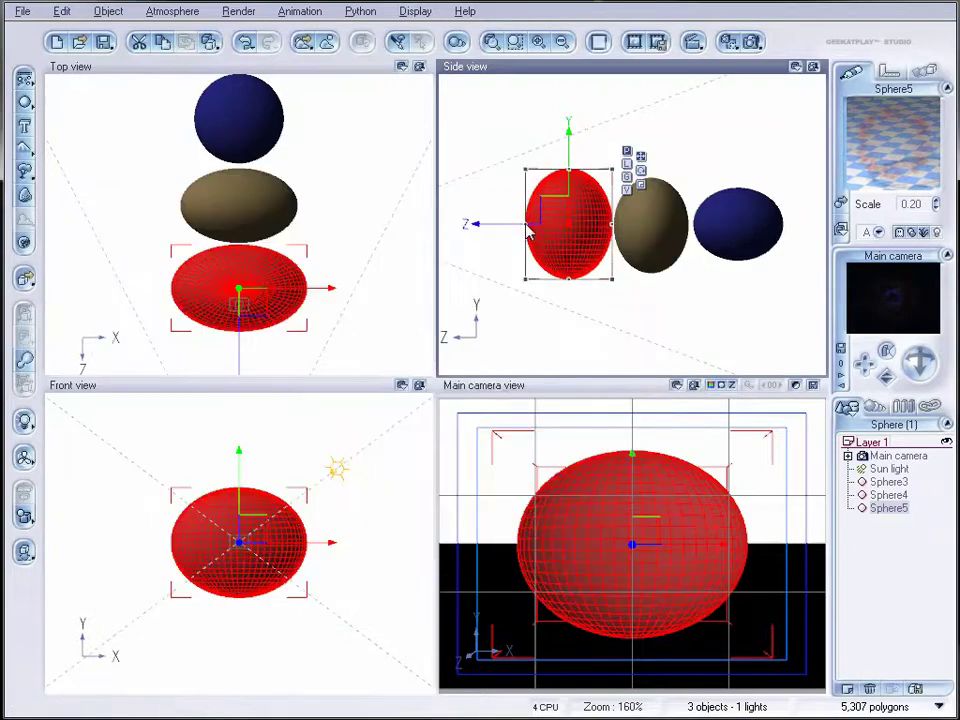
# - Stretch the nearest and middle spheres along the depth axis, position the middle one between its neighbors, and render the scene
pyautogui.moveTo(527, 226); pyautogui.dragTo(500, 230)
pyautogui.click(652, 236)
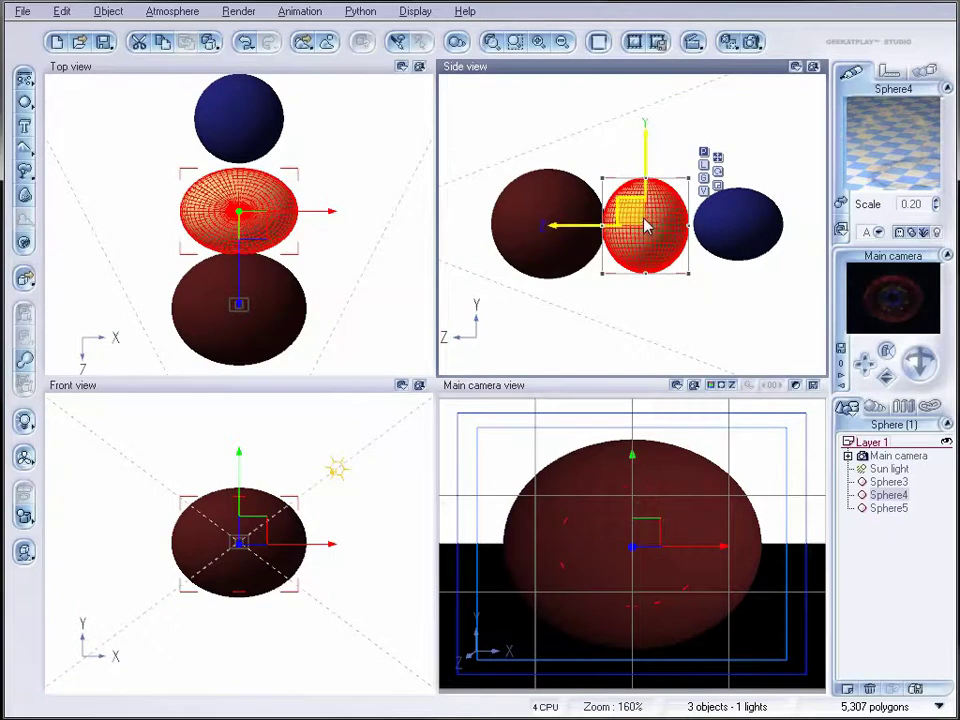
pyautogui.moveTo(641, 216); pyautogui.dragTo(648, 218)
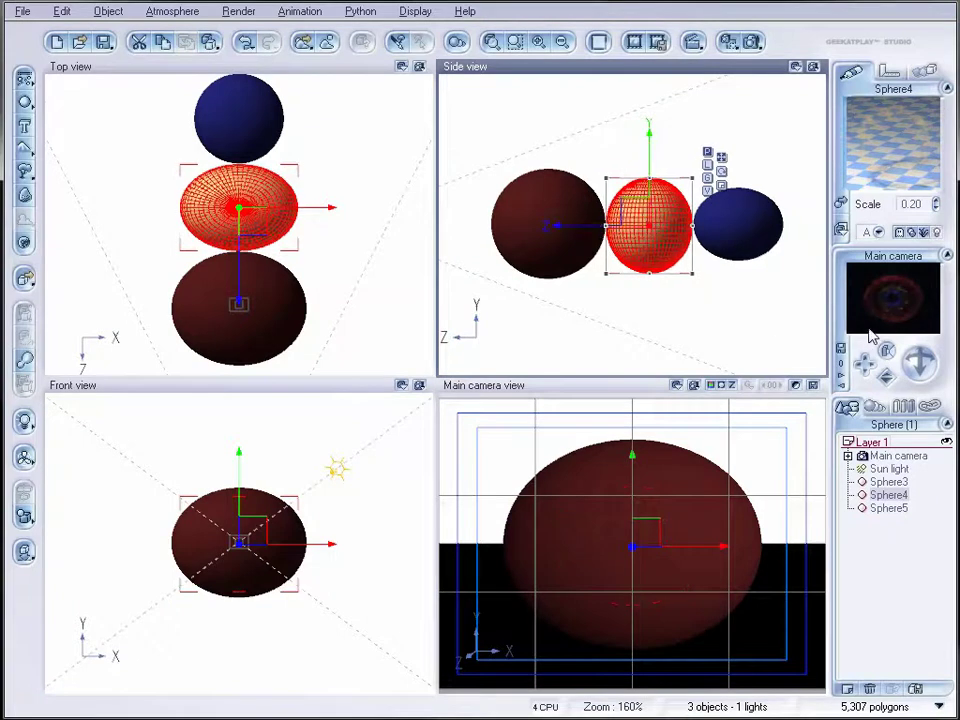
pyautogui.click(753, 44)
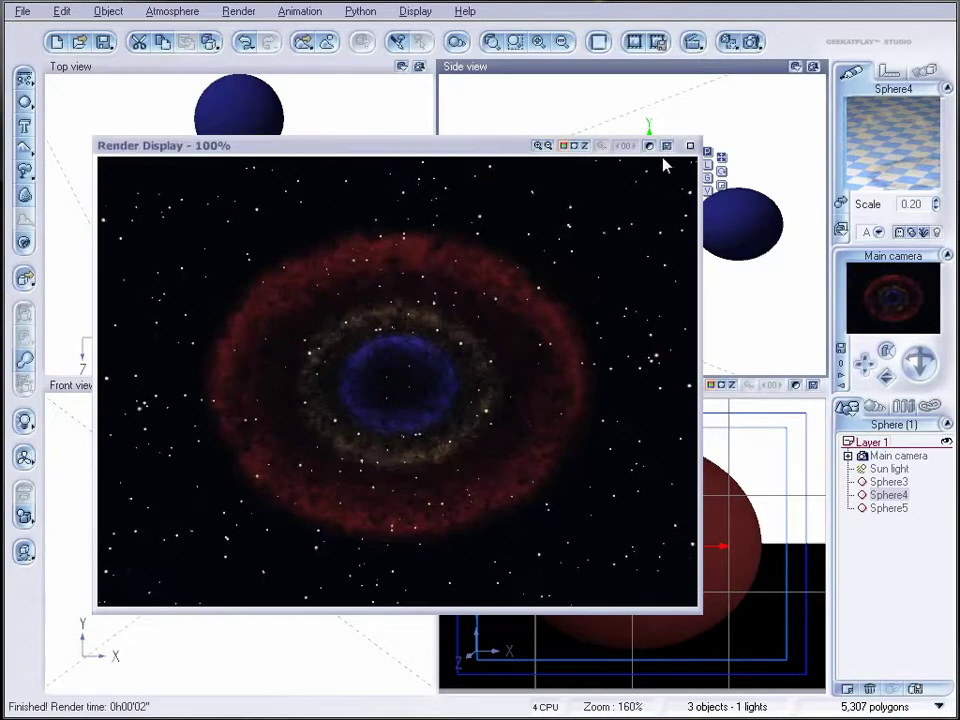
pyautogui.click(690, 145)
# - Flatten all three spheres vertically and realign them along a common center line
pyautogui.click(736, 210)
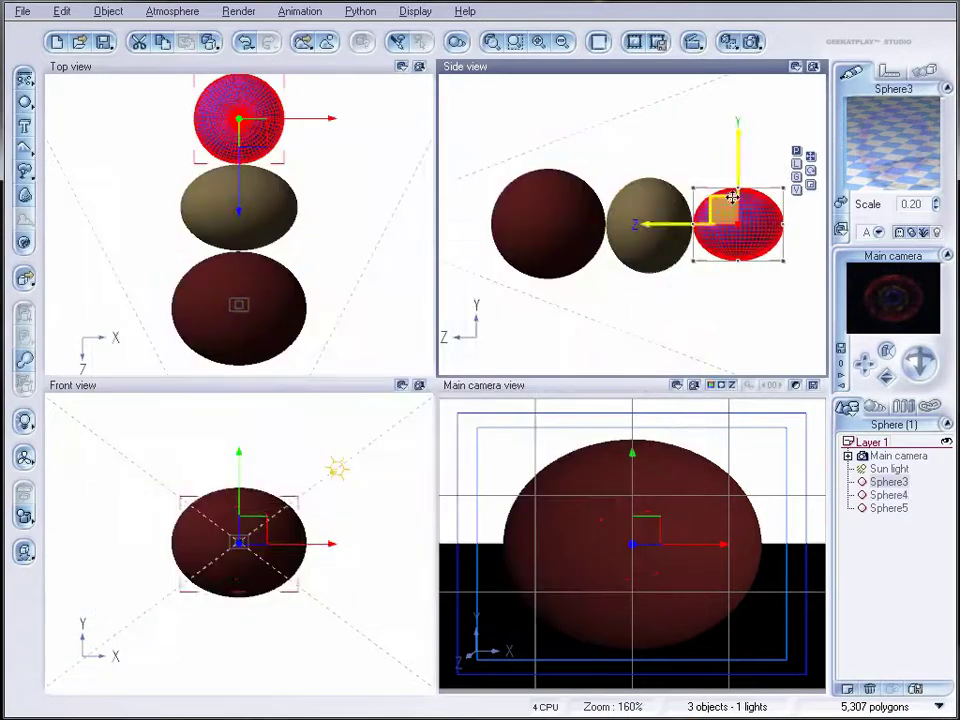
pyautogui.click(643, 207)
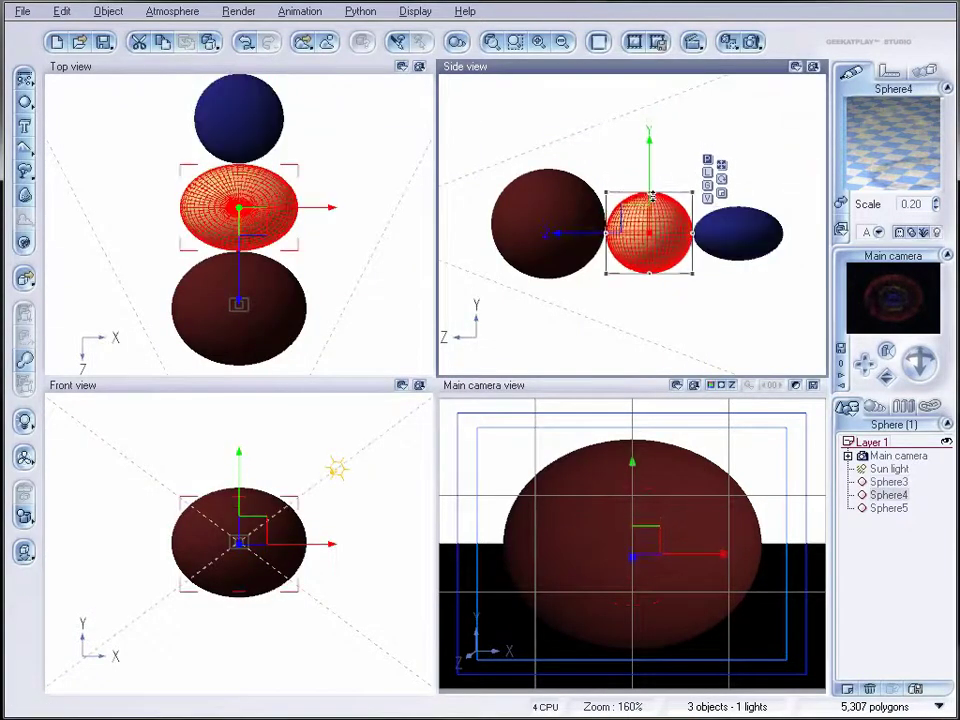
pyautogui.click(552, 186)
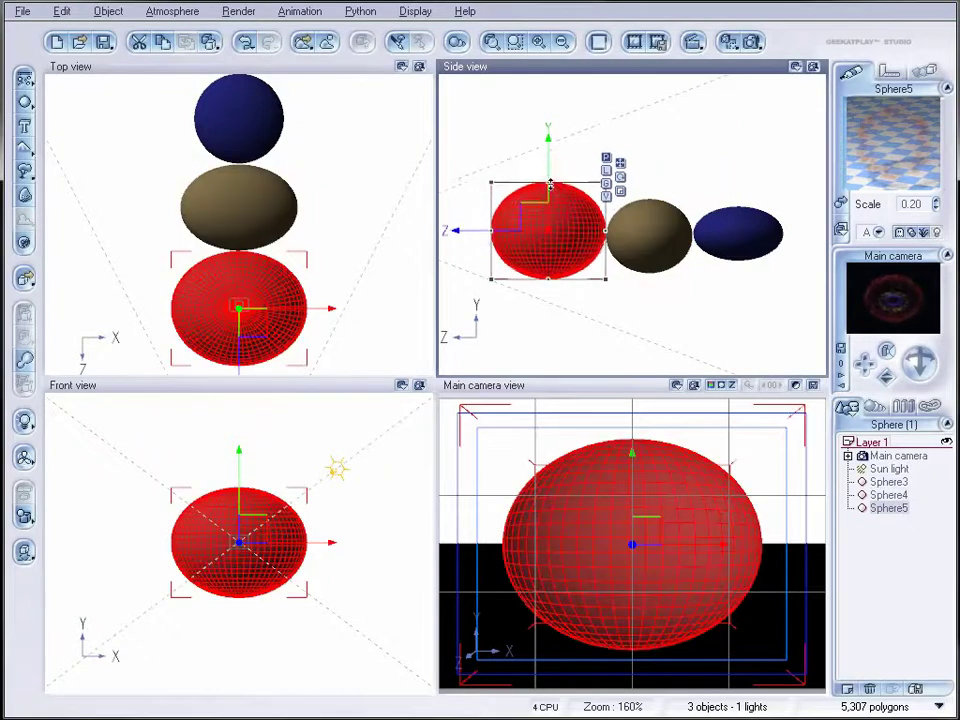
pyautogui.moveTo(550, 182); pyautogui.dragTo(551, 199)
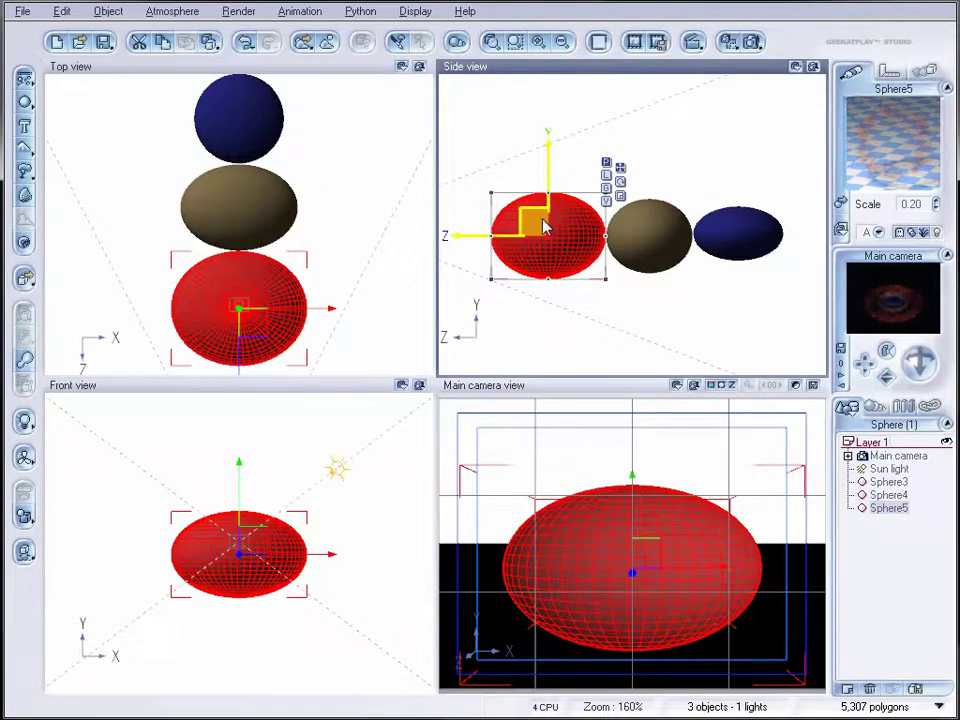
pyautogui.click(645, 231)
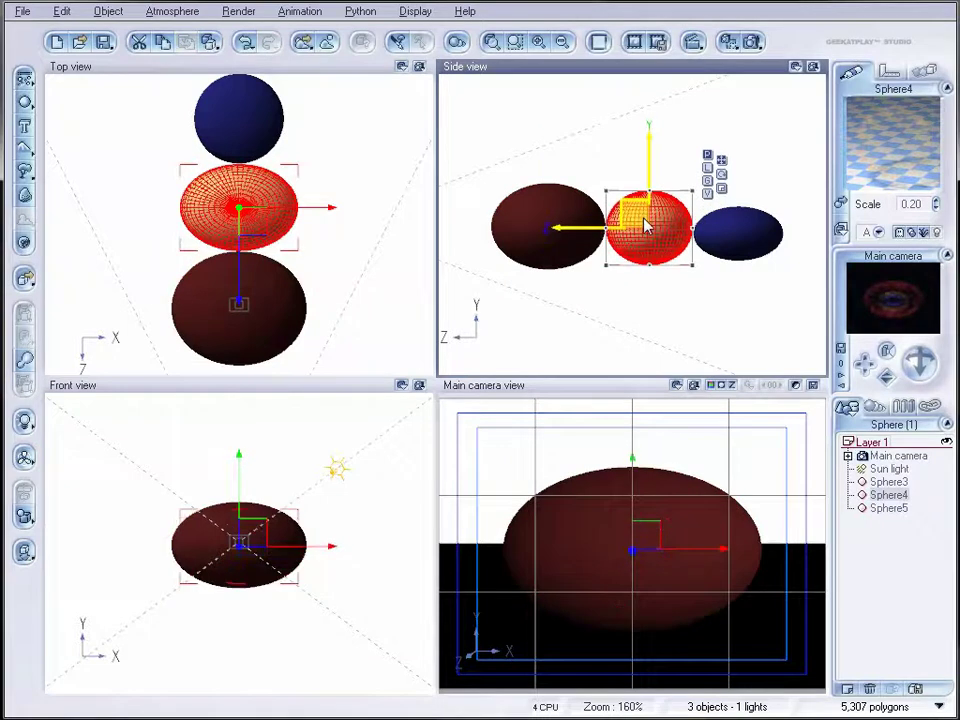
pyautogui.click(727, 230)
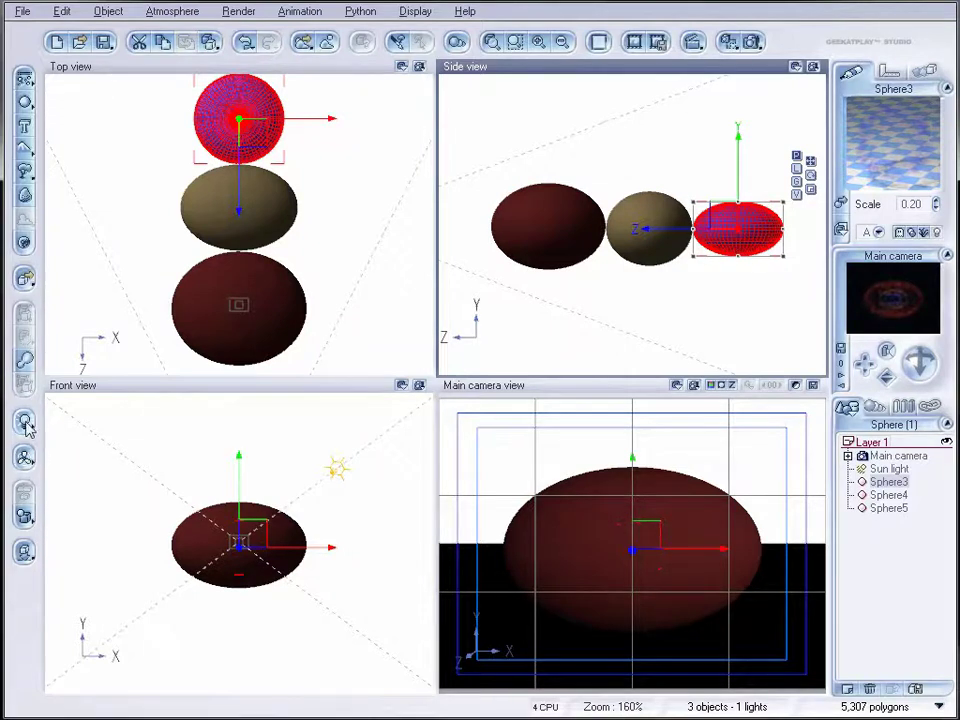
# - Add a point light behind the blue sphere, its lens flare having 26% random streaks, a blue anamorphic streak and a 6-star filter
pyautogui.click(26, 458)
pyautogui.moveTo(624, 207); pyautogui.dragTo(772, 220)
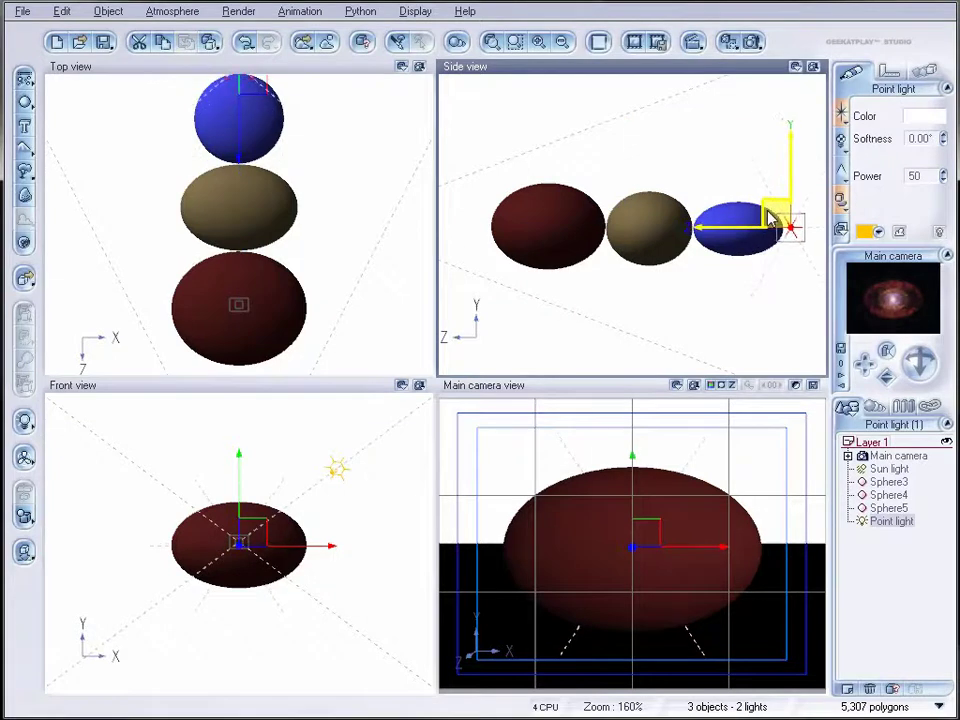
pyautogui.click(841, 198)
pyautogui.click(903, 256)
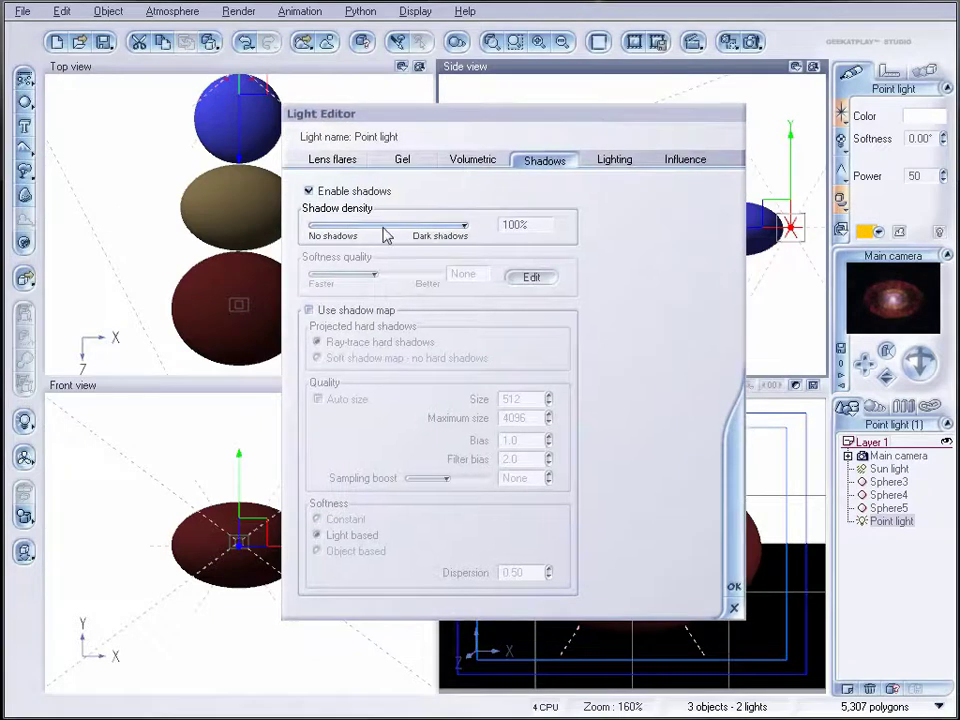
pyautogui.click(332, 162)
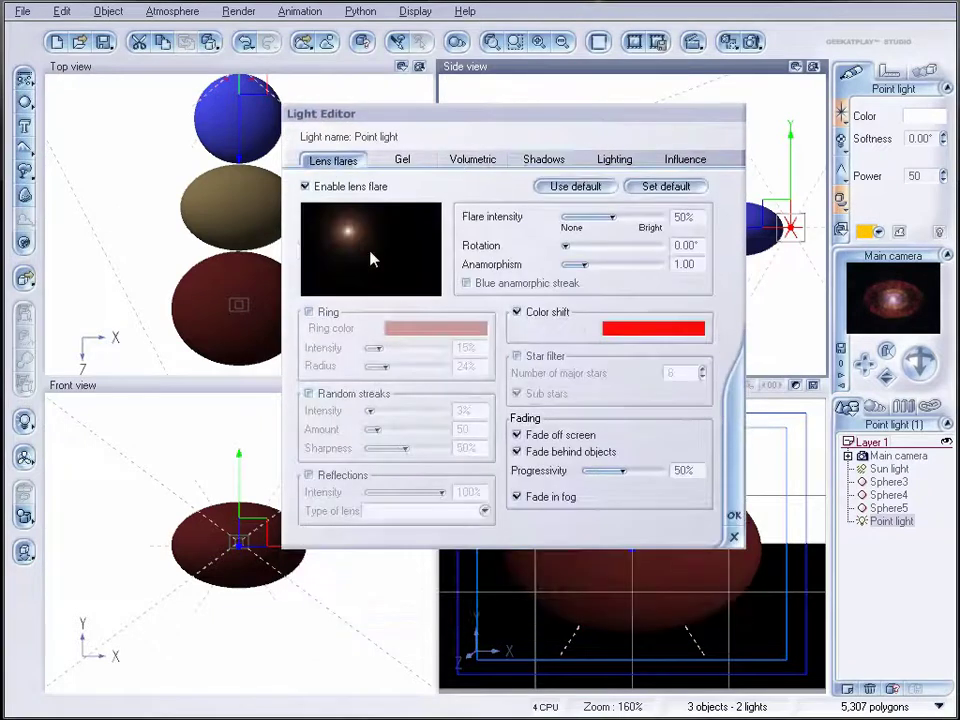
pyautogui.click(309, 394)
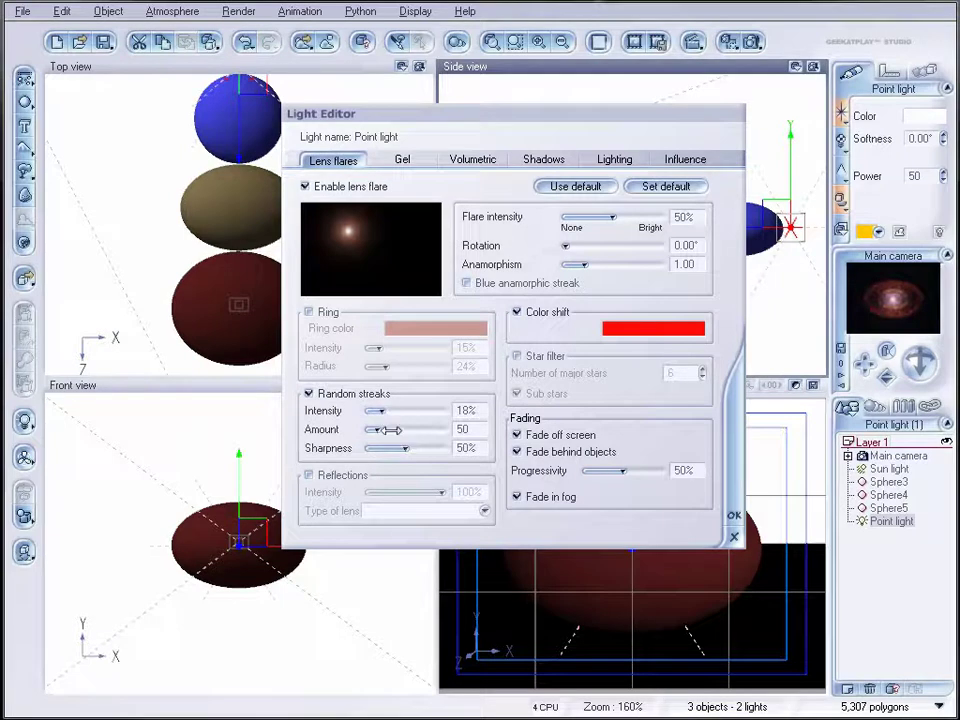
pyautogui.click(542, 358)
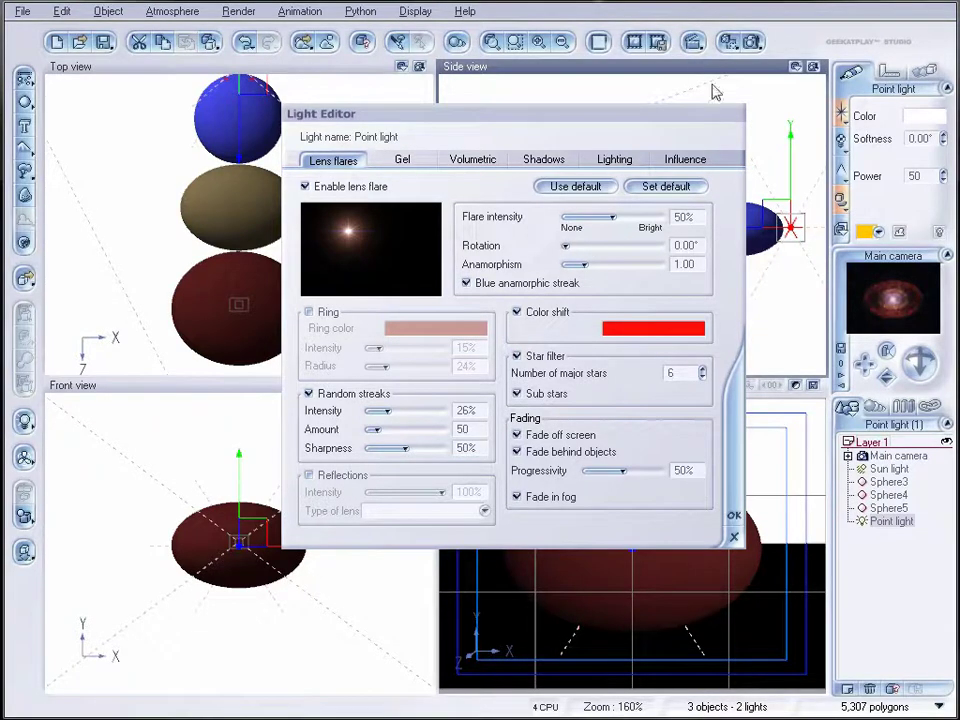
# - Accept the point light's flare settings and render the scene to check the flare inside the rings
pyautogui.click(752, 44)
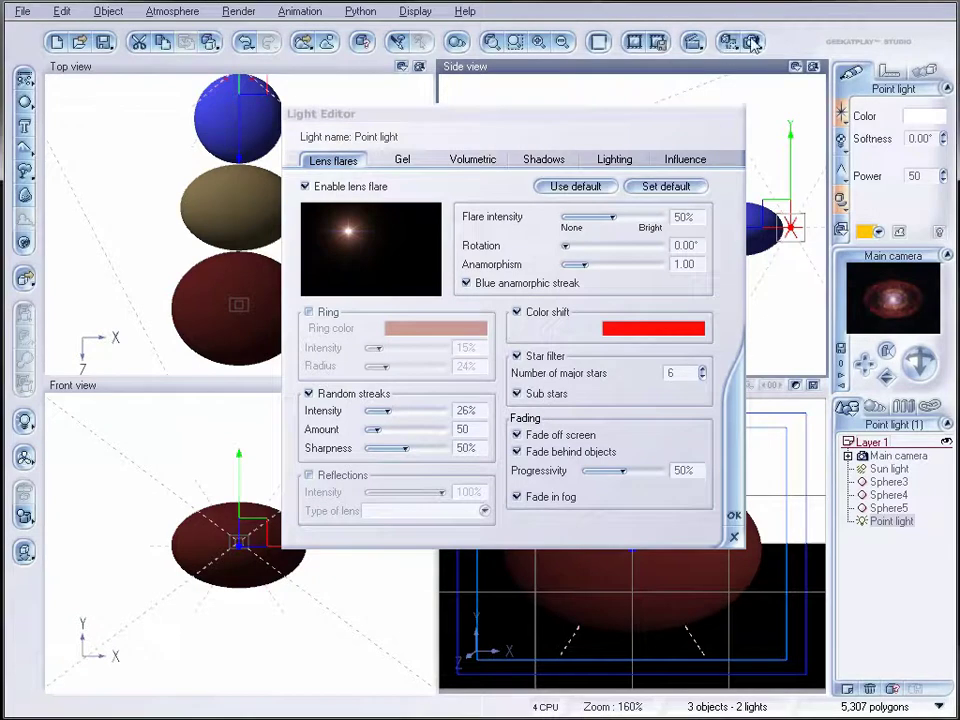
pyautogui.click(734, 515)
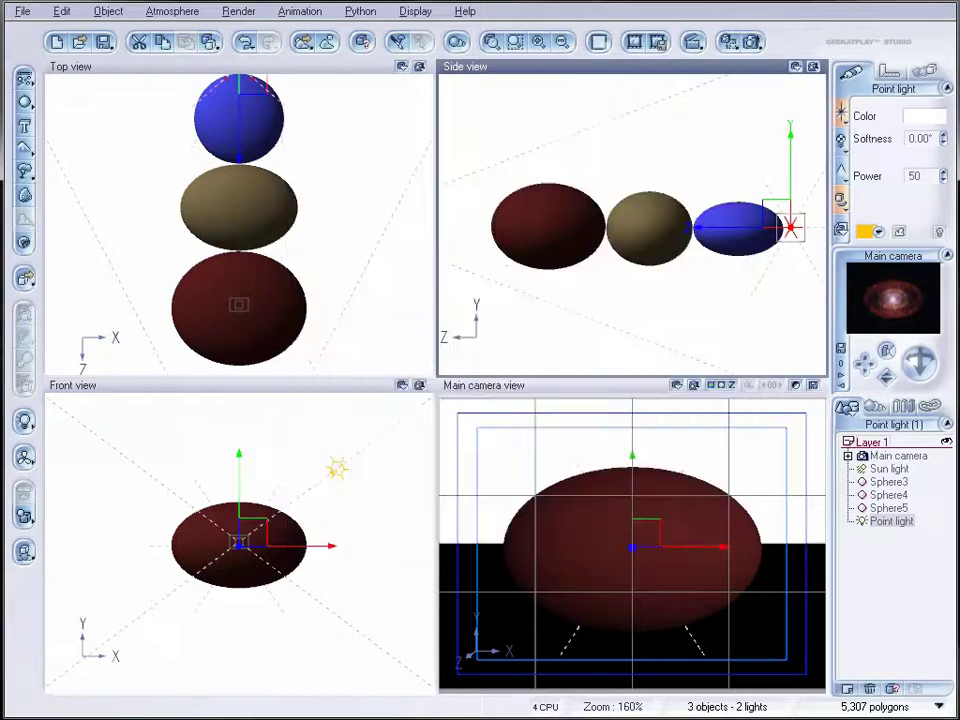
pyautogui.click(752, 42)
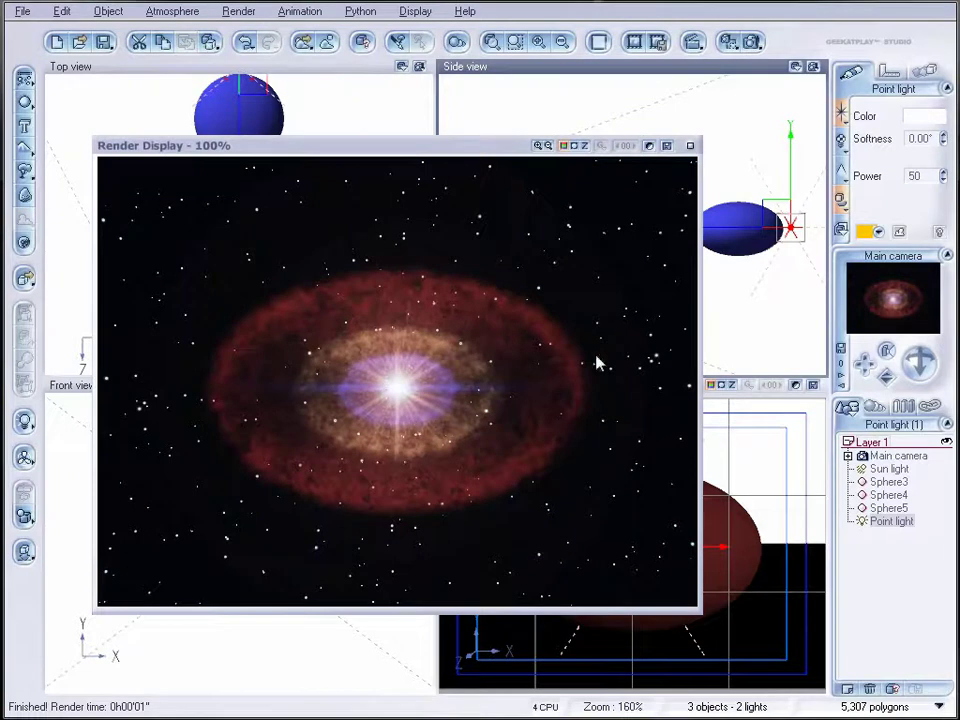
pyautogui.click(691, 146)
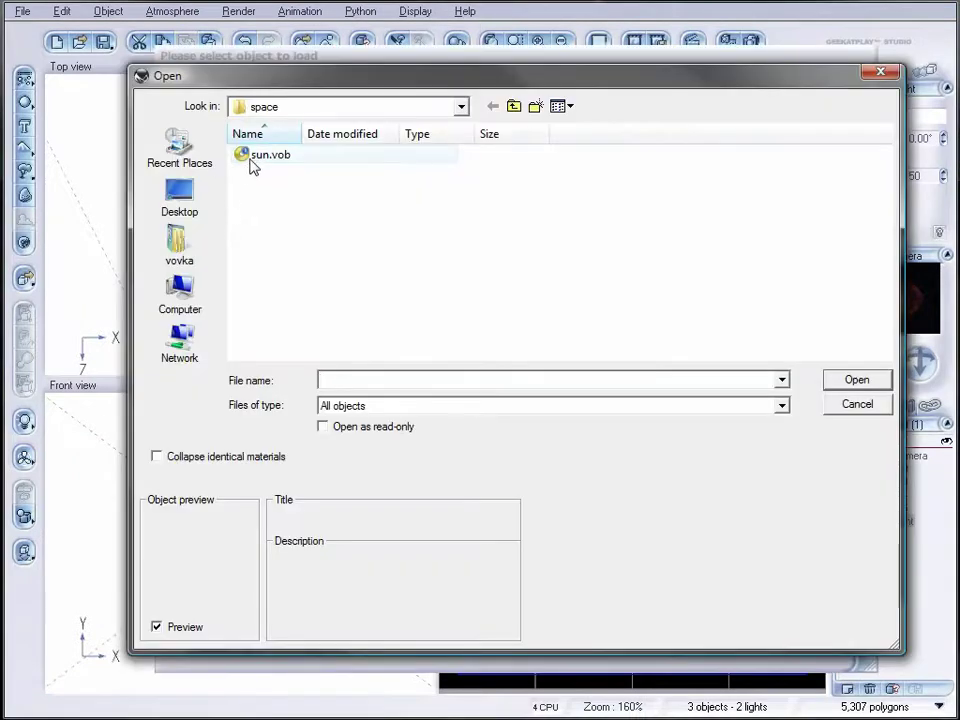
# - Load the sun.vob object from the space folder and place it directly behind the blue sphere
pyautogui.click(258, 158)
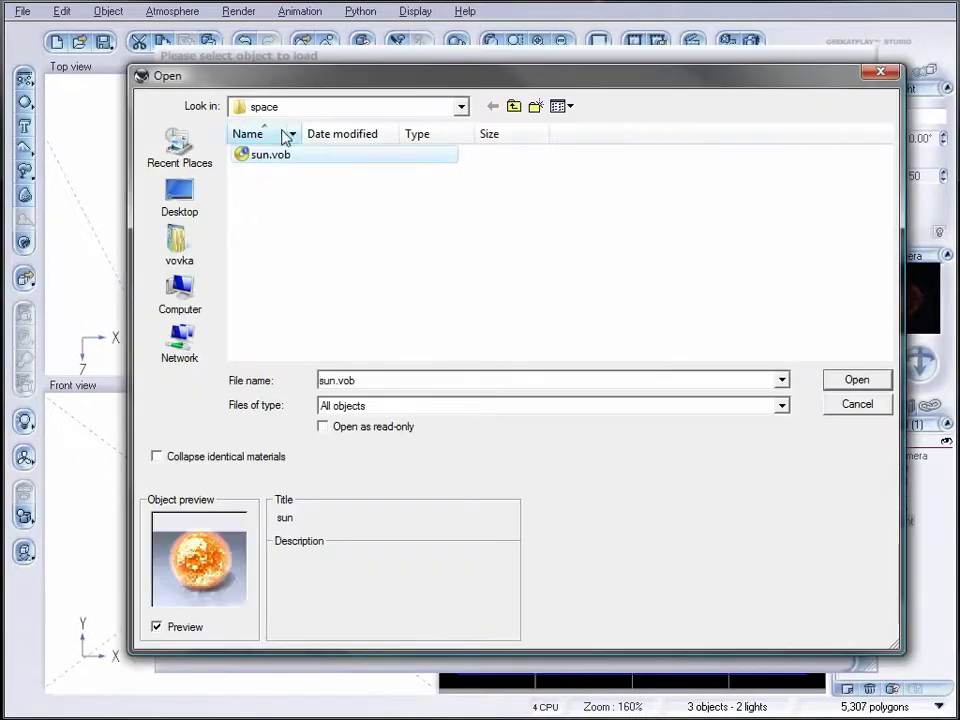
pyautogui.click(856, 381)
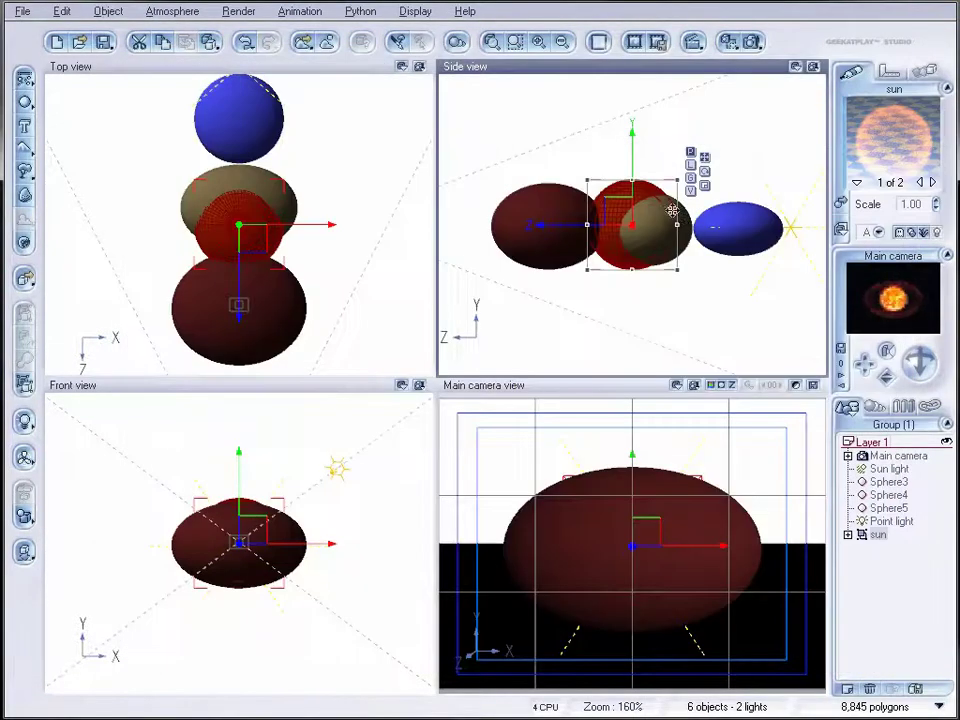
pyautogui.moveTo(250, 235); pyautogui.dragTo(266, 86)
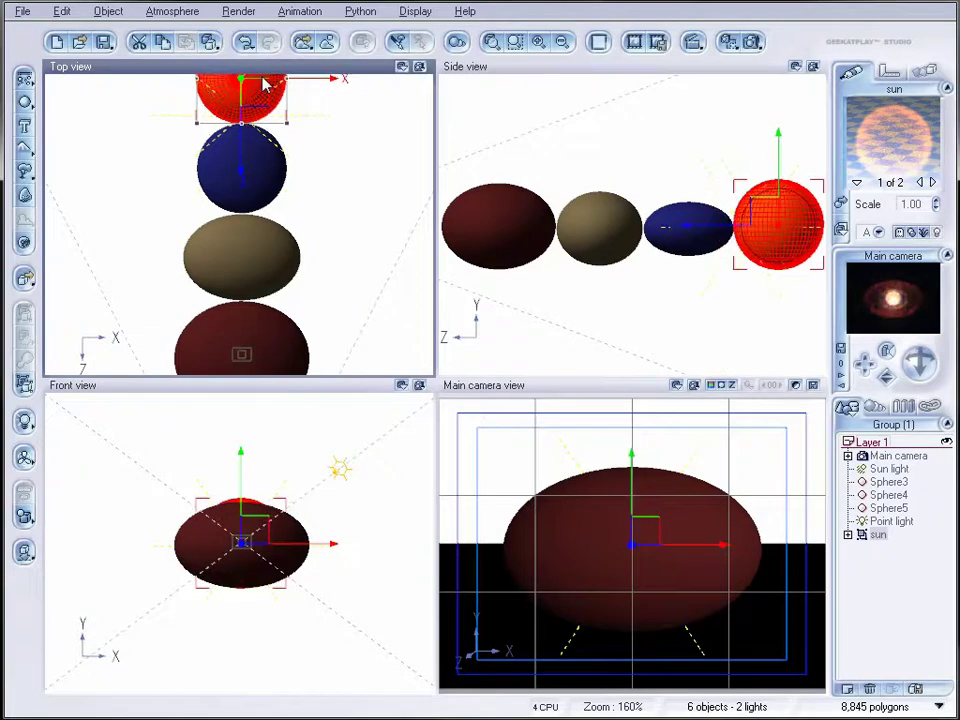
# - Delete the point light and render the scene with the sun object at the center of the rings
pyautogui.click(904, 520)
pyautogui.press('Delete')
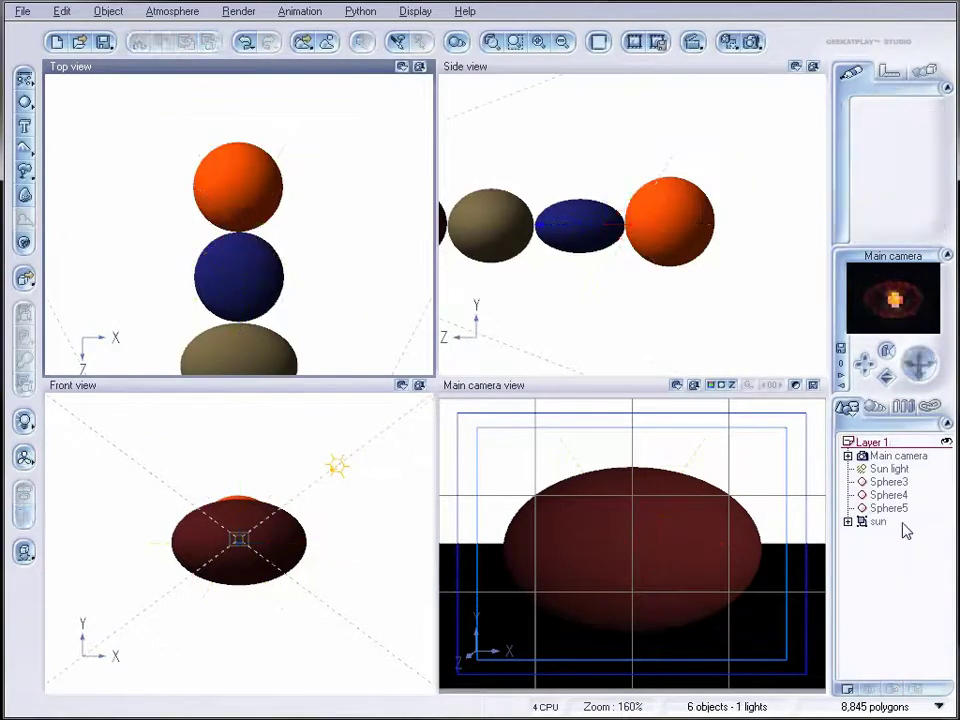
pyautogui.click(751, 43)
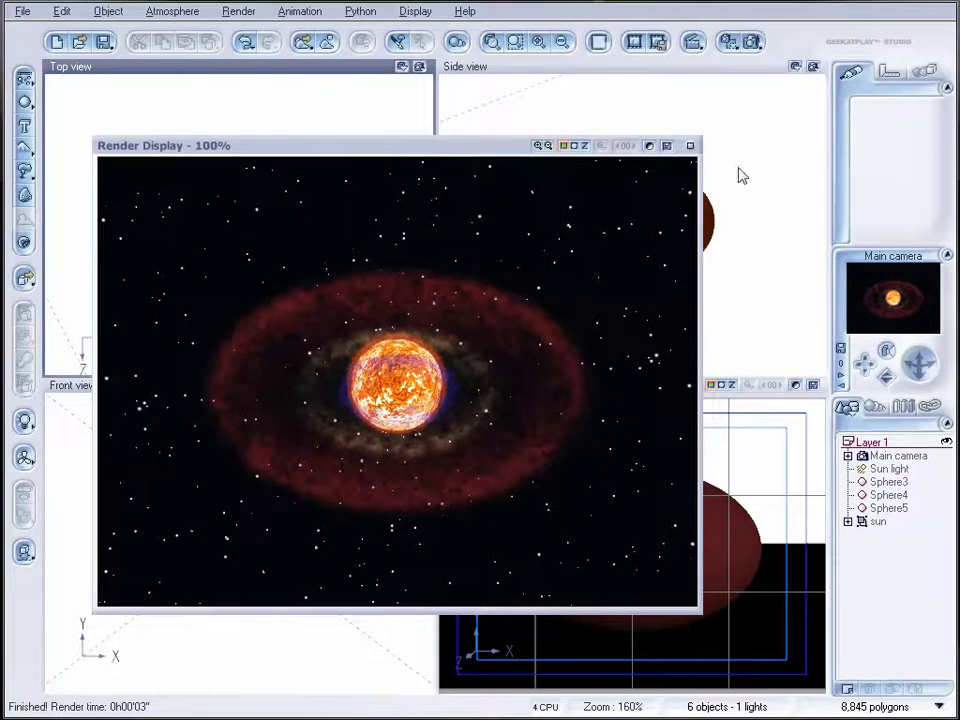
# - Undo the point light's deletion, and move the sun object into the foreground near the camera, up and left of the dark red sphere
pyautogui.click(690, 147)
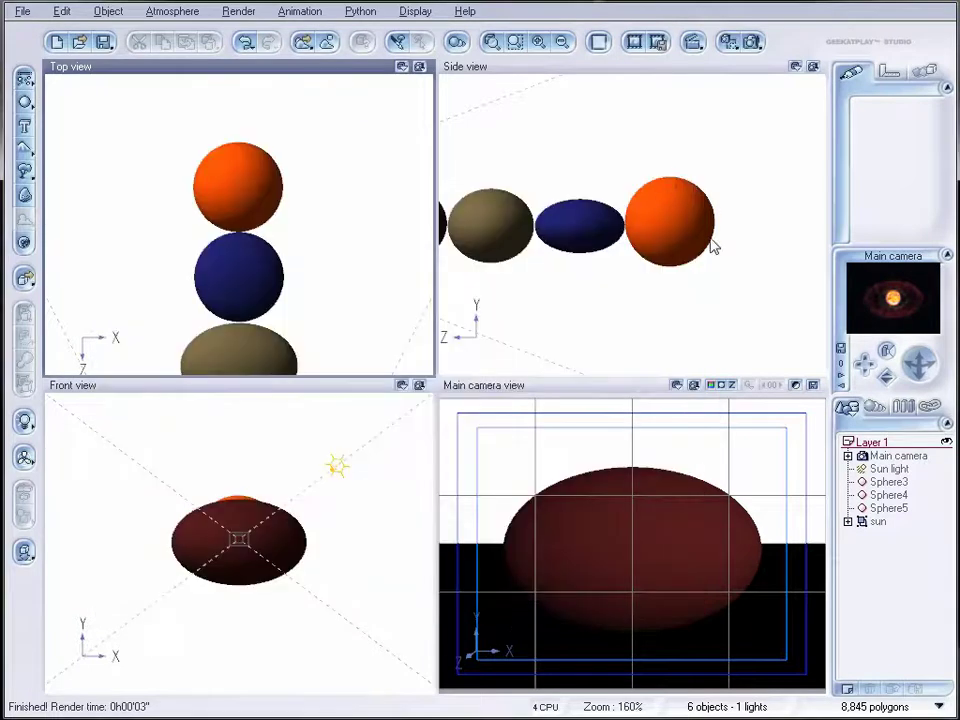
pyautogui.hotkey('ctrl', 'z')
pyautogui.click(877, 535)
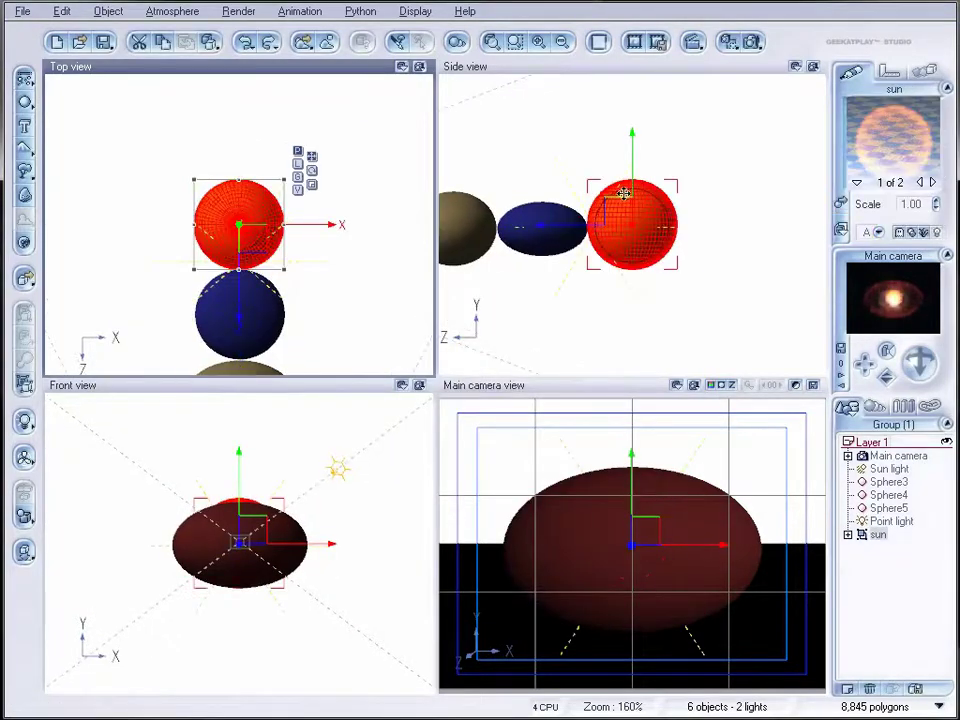
pyautogui.moveTo(620, 212); pyautogui.dragTo(486, 110)
pyautogui.moveTo(718, 216); pyautogui.dragTo(914, 252)
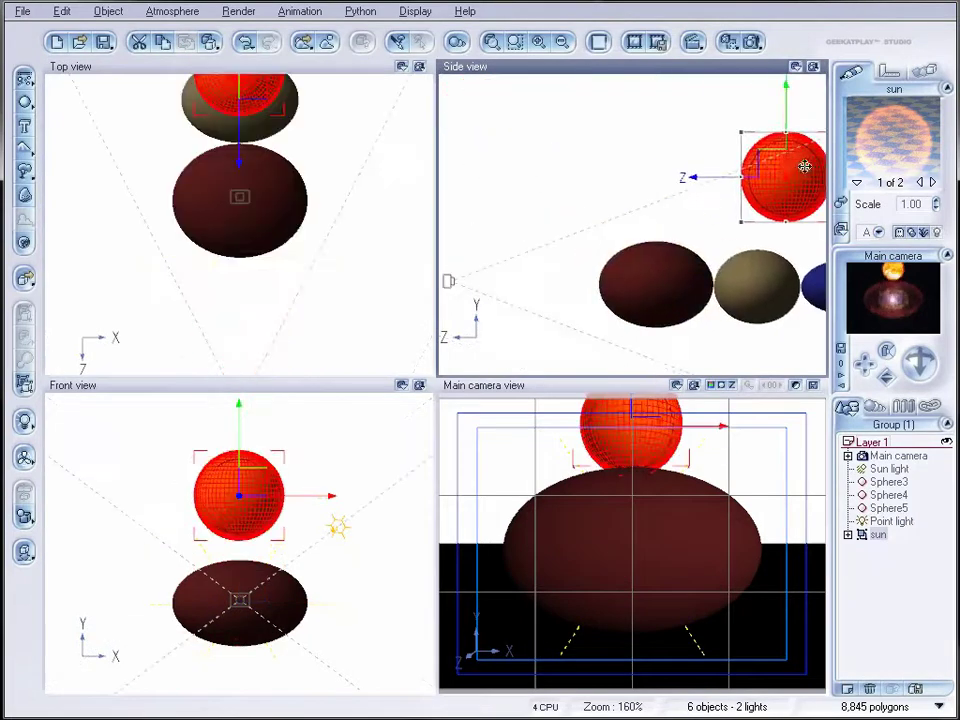
pyautogui.moveTo(776, 161); pyautogui.dragTo(543, 221)
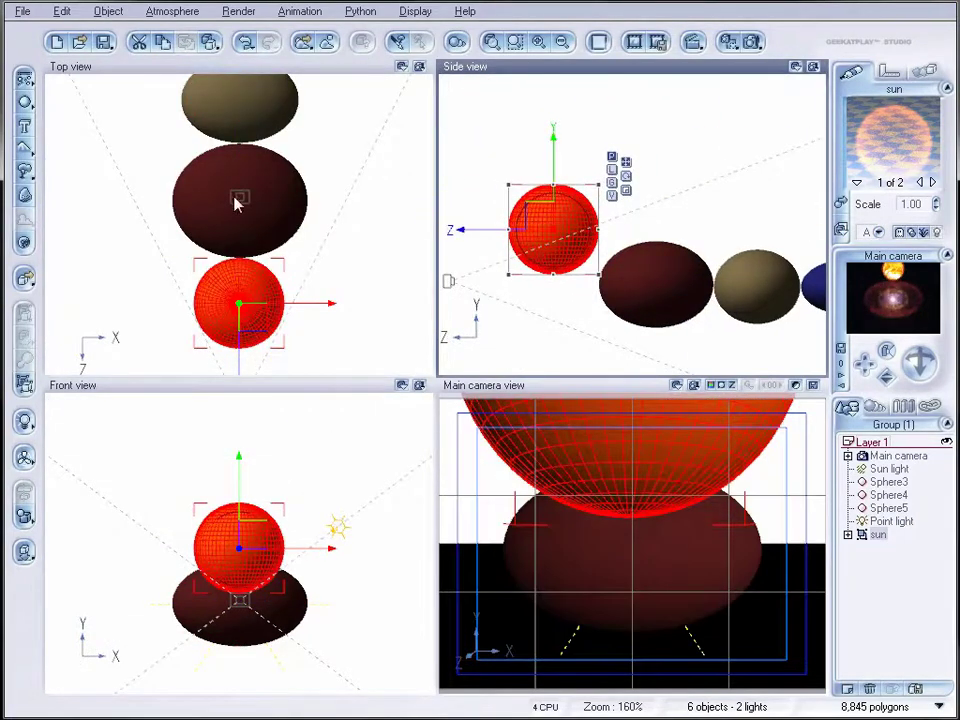
pyautogui.moveTo(250, 312); pyautogui.dragTo(195, 311)
pyautogui.moveTo(553, 230)
pyautogui.mouseDown()
pyautogui.moveTo(556, 260)
pyautogui.moveTo(564, 247)
pyautogui.mouseUp()
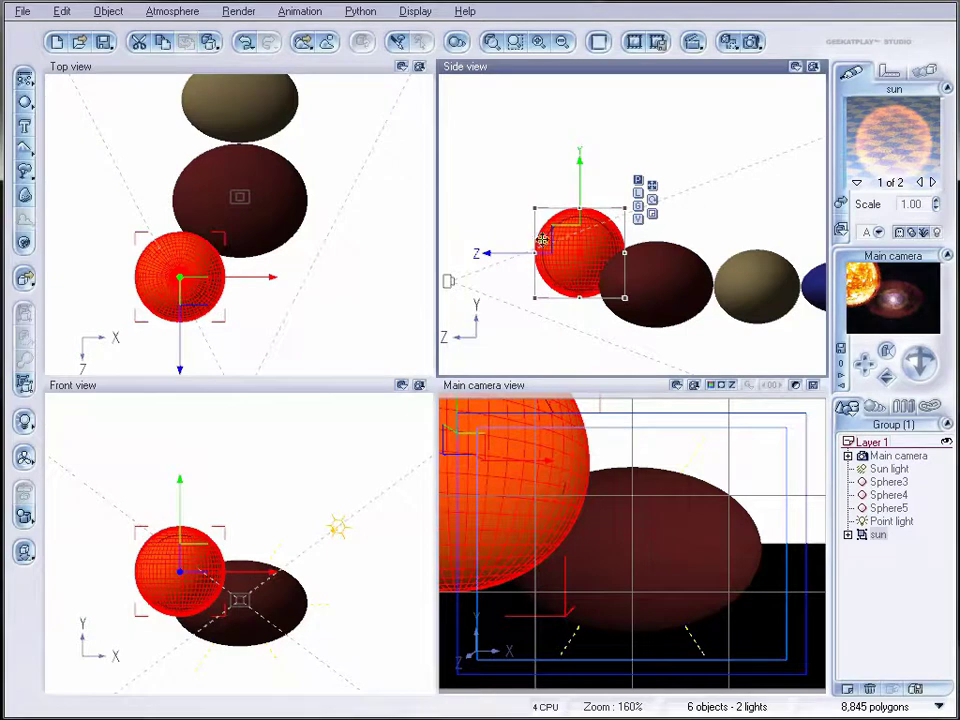
pyautogui.moveTo(531, 243); pyautogui.dragTo(513, 245)
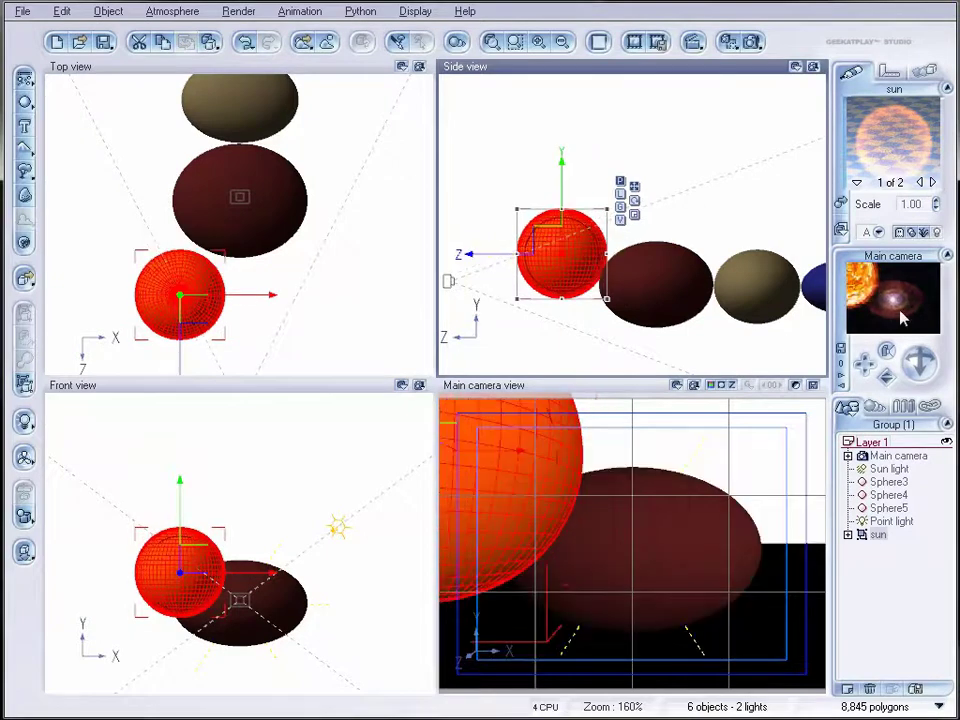
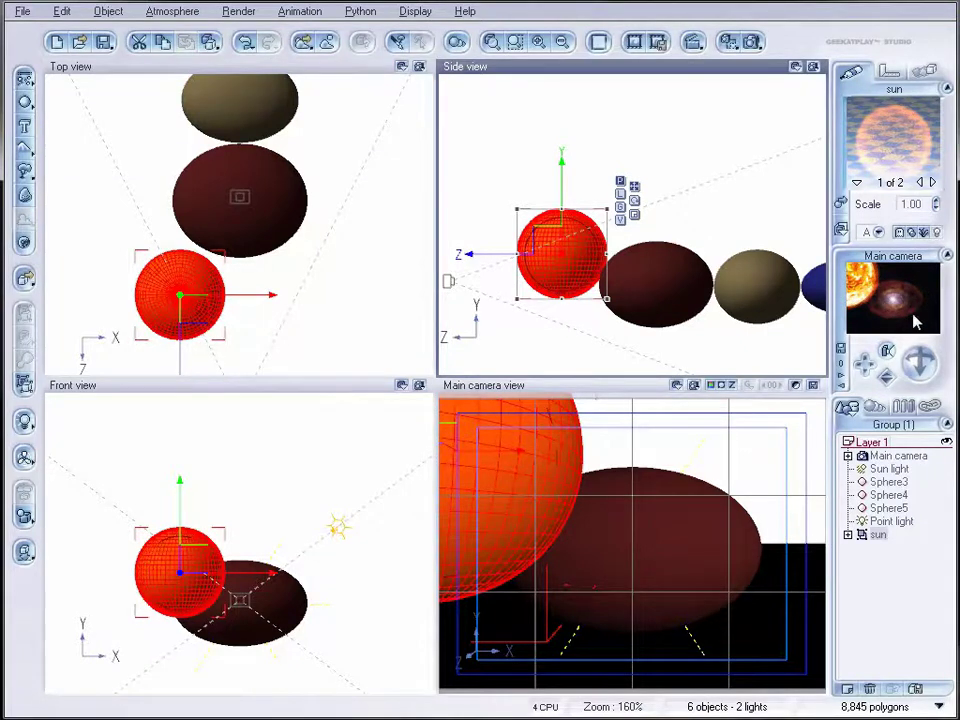
# - Reduce the depth of the dark red sphere and the tan sphere along the Z axis
pyautogui.click(899, 508)
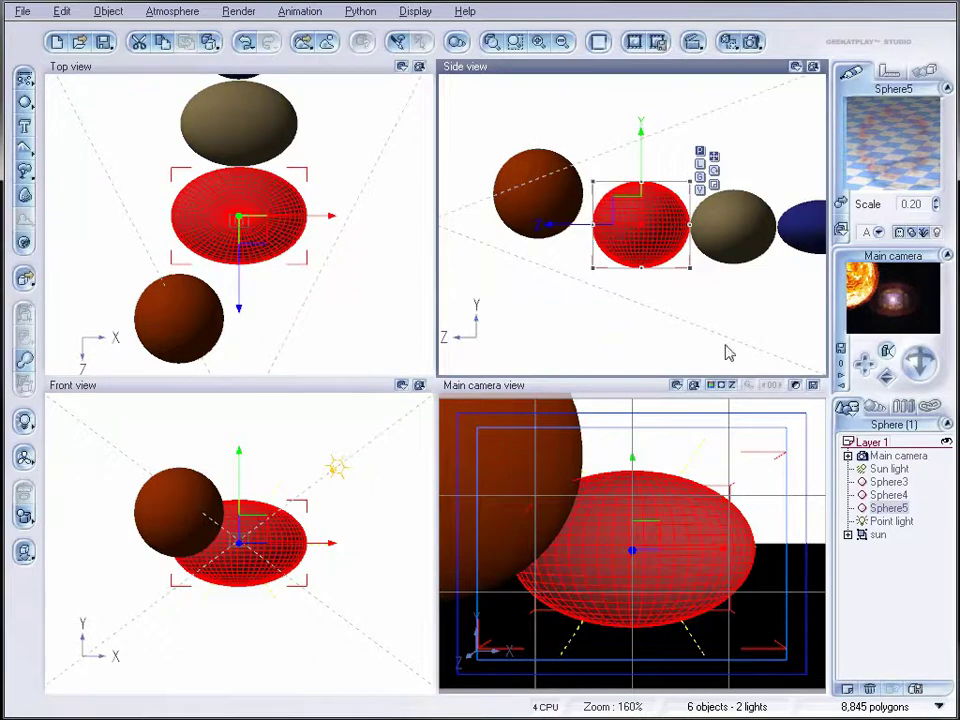
pyautogui.click(884, 495)
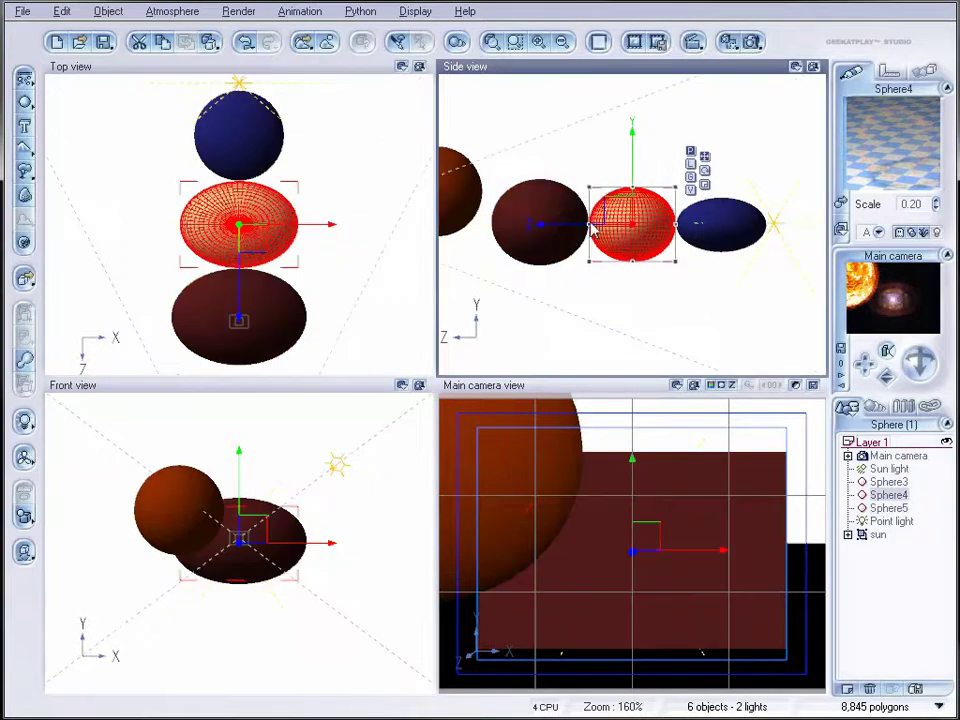
pyautogui.moveTo(596, 228); pyautogui.dragTo(605, 228)
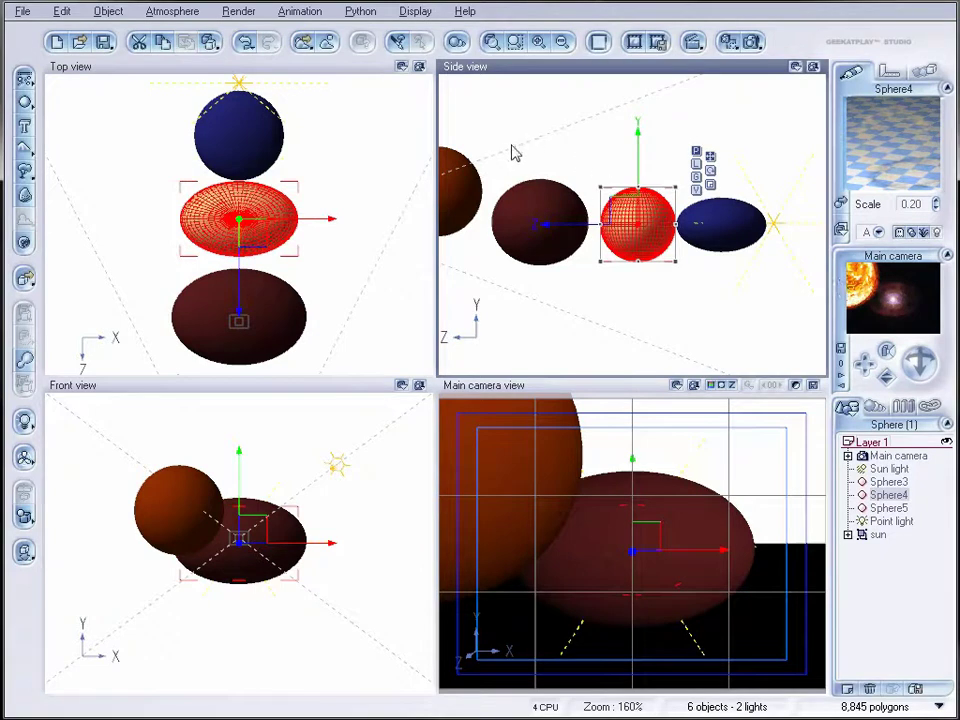
# - Add a terrain, shrink it to roughly half its width, and place it in front of the camera to the right of the sun
pyautogui.moveTo(343, 300); pyautogui.dragTo(317, 189)
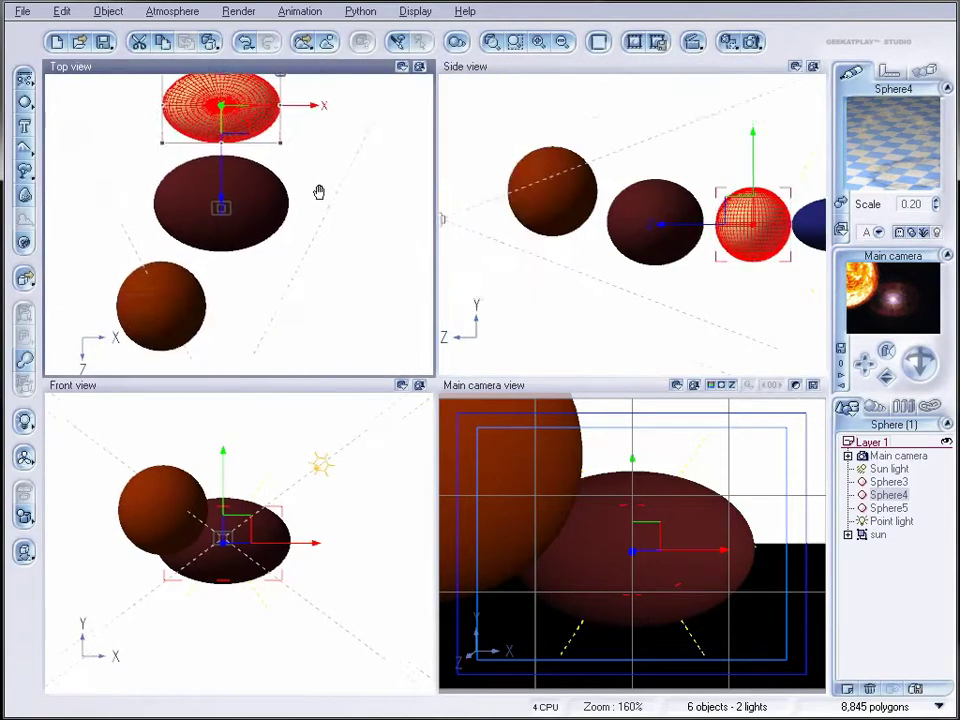
pyautogui.moveTo(324, 238); pyautogui.dragTo(279, 252)
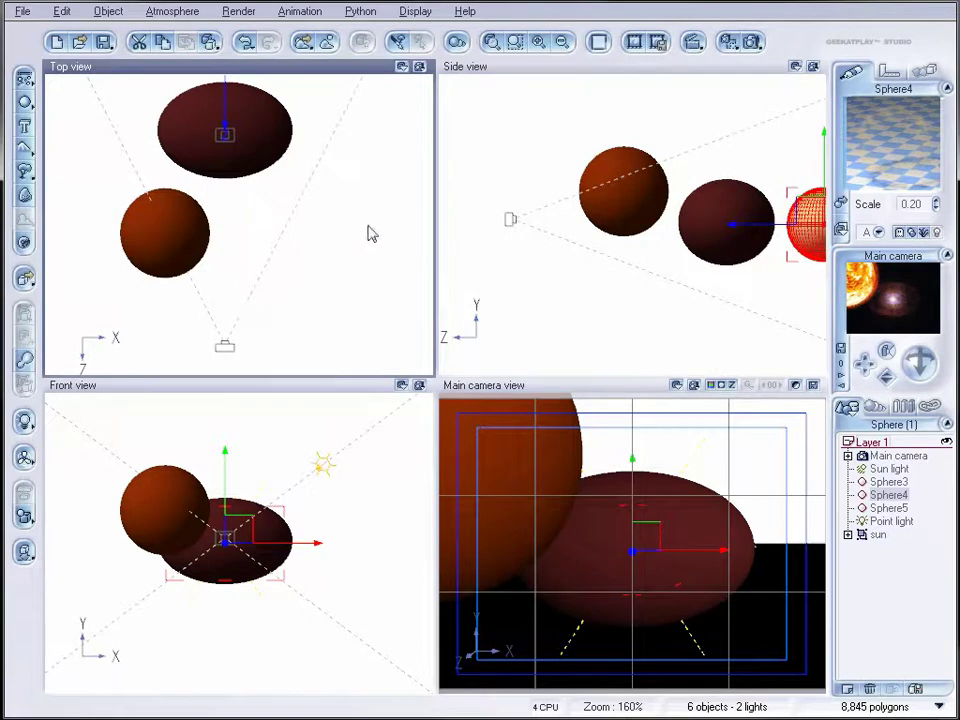
pyautogui.click(27, 152)
pyautogui.scroll(-4, 266, 245)
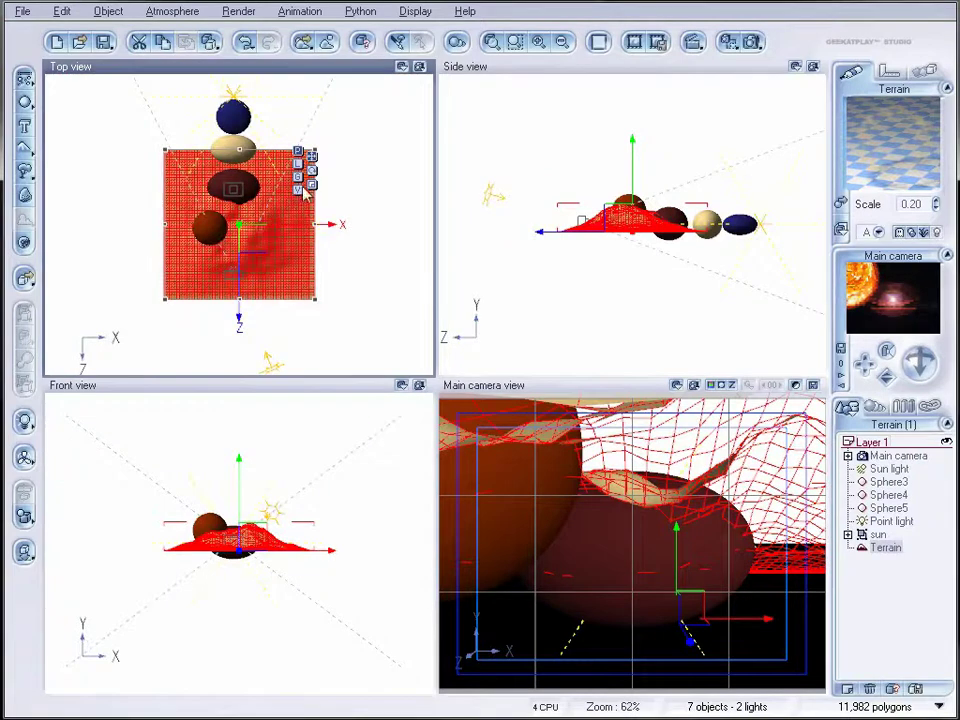
pyautogui.moveTo(171, 156); pyautogui.dragTo(238, 210)
pyautogui.moveTo(289, 258); pyautogui.dragTo(277, 252)
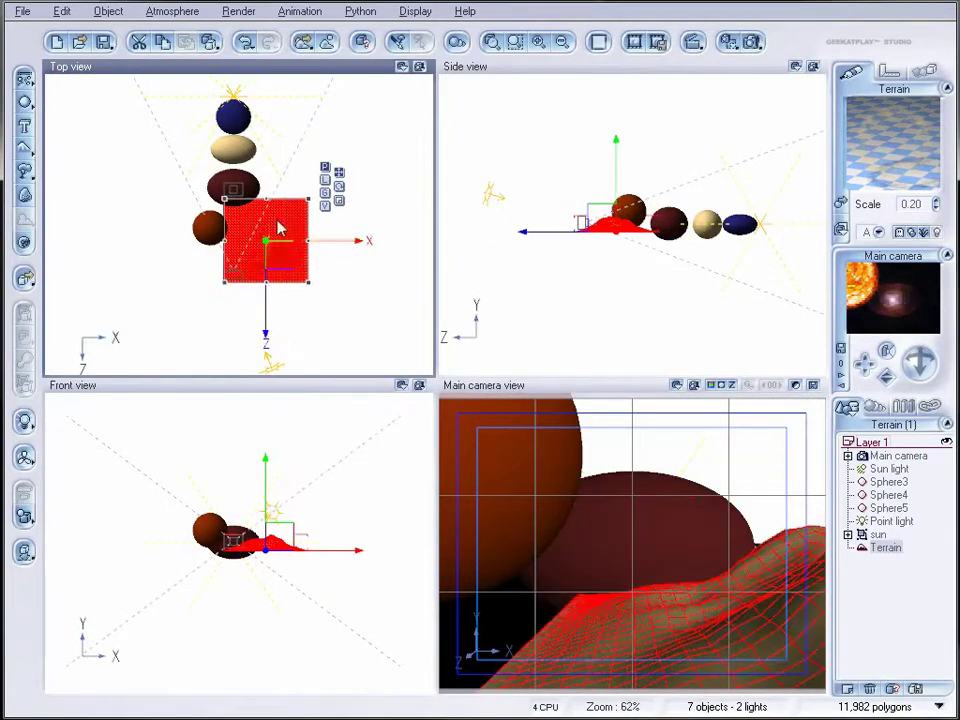
# - Turn the terrain's material into an EcoSystem and add a rock with color variations to its population
pyautogui.doubleClick(894, 150)
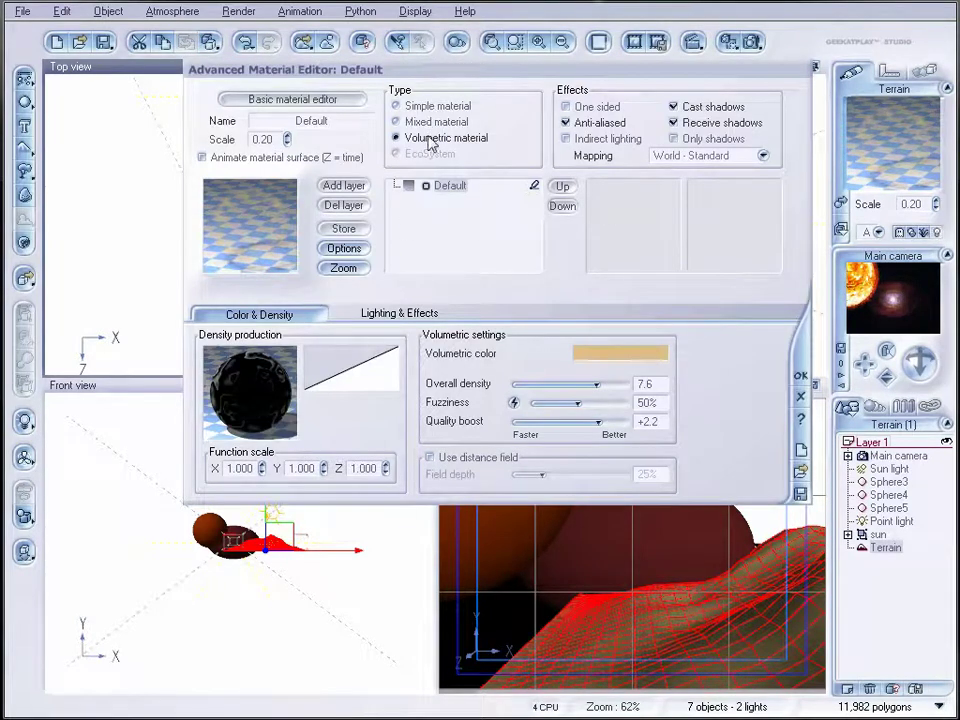
pyautogui.click(437, 107)
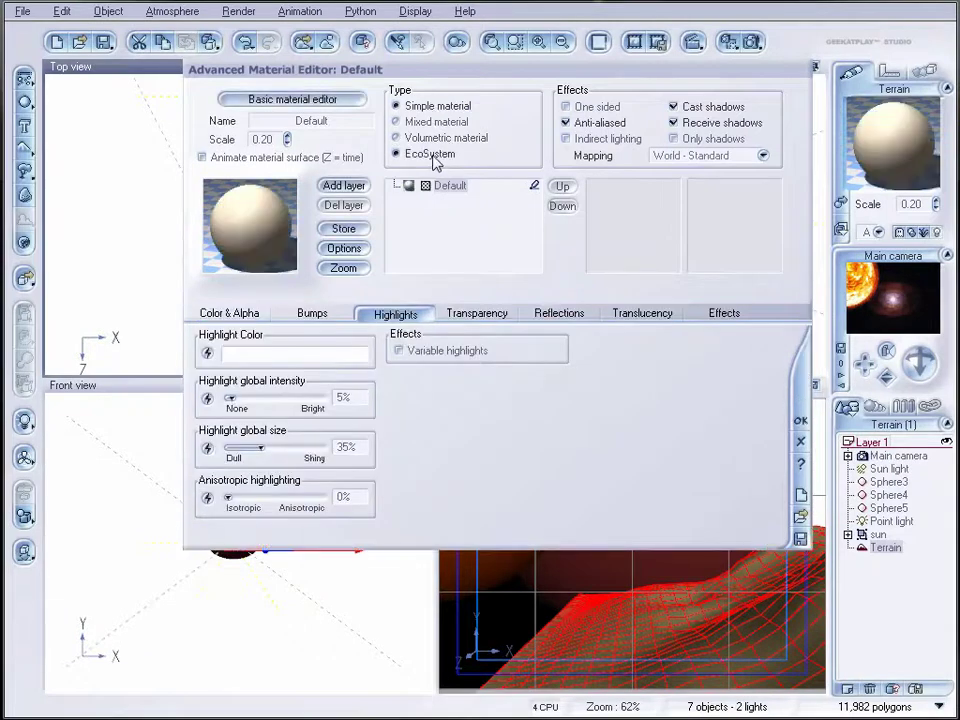
pyautogui.click(430, 154)
pyautogui.click(243, 315)
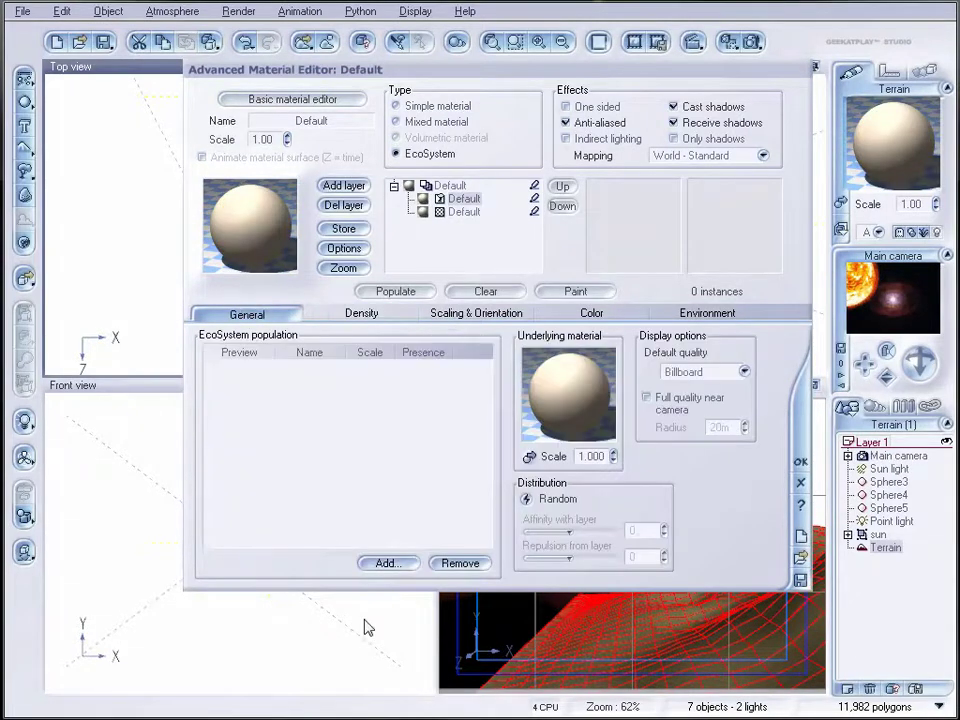
pyautogui.click(398, 563)
pyautogui.click(436, 577)
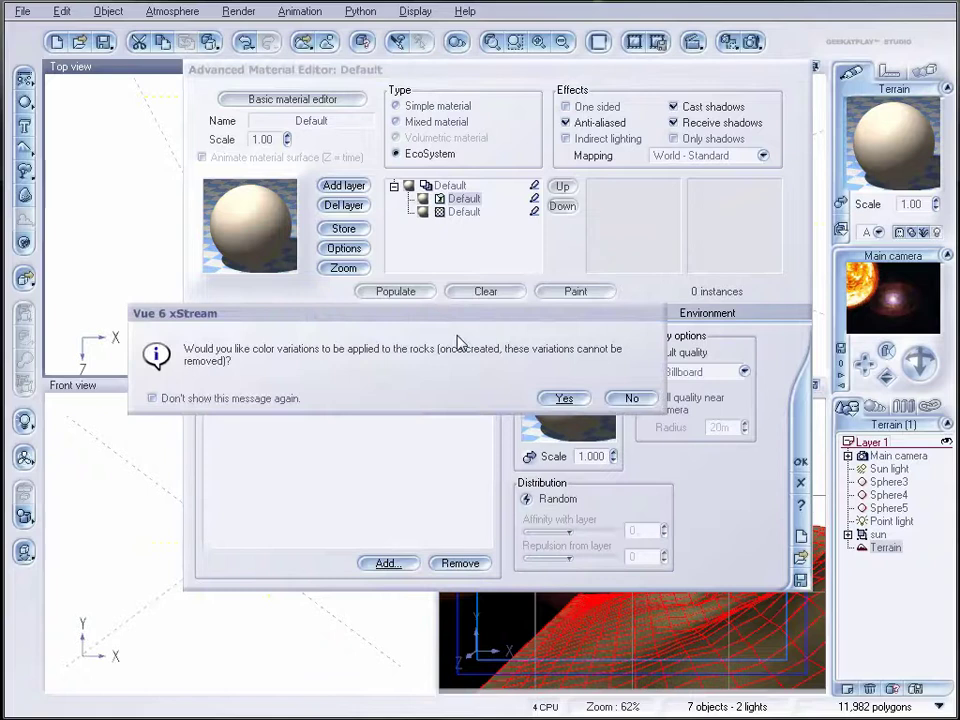
pyautogui.click(565, 398)
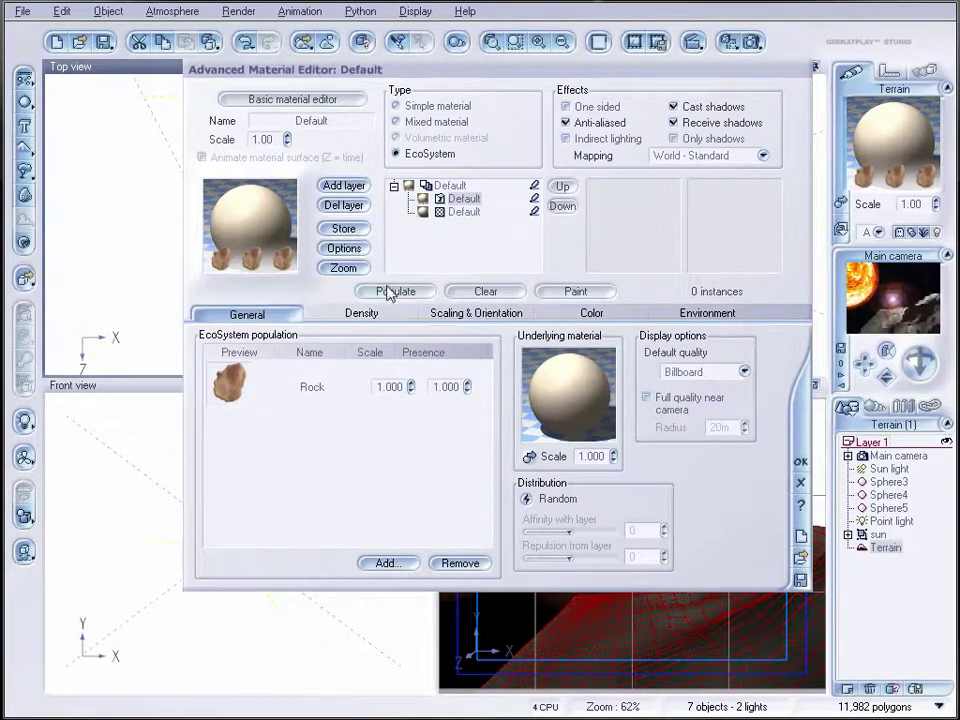
# - Set the EcoSystem's overall scaling to 0.186 and populate the terrain with rocks
pyautogui.click(370, 314)
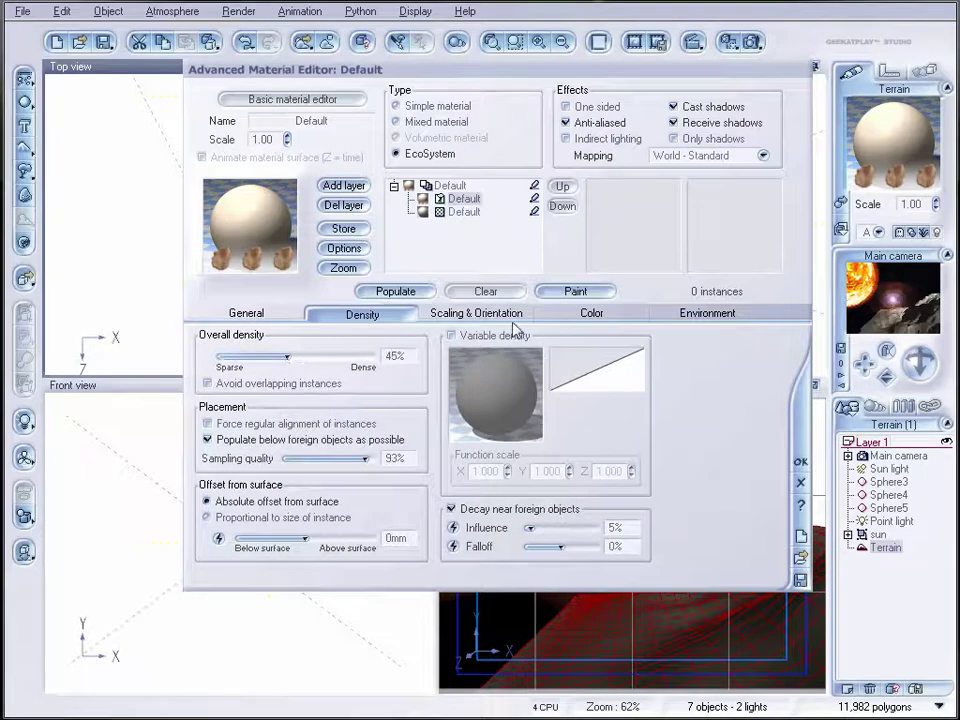
pyautogui.click(476, 313)
pyautogui.moveTo(280, 352); pyautogui.dragTo(233, 352)
pyautogui.click(421, 292)
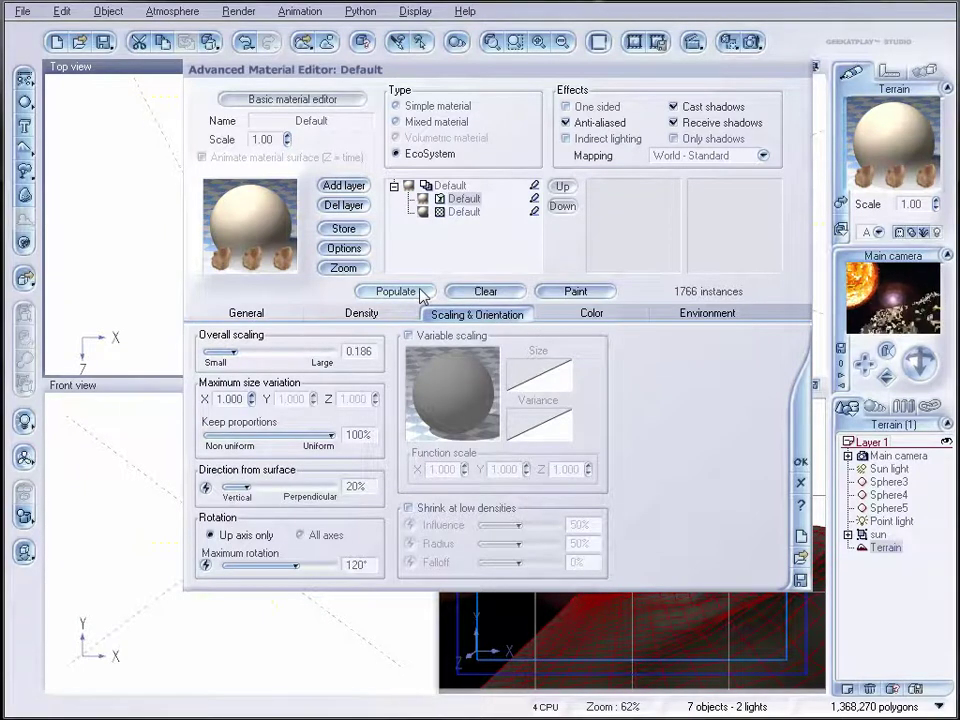
# - Make the EcoSystem's underlying material 100% transparent with variable transparency turned off, and accept the terrain material
pyautogui.click(463, 211)
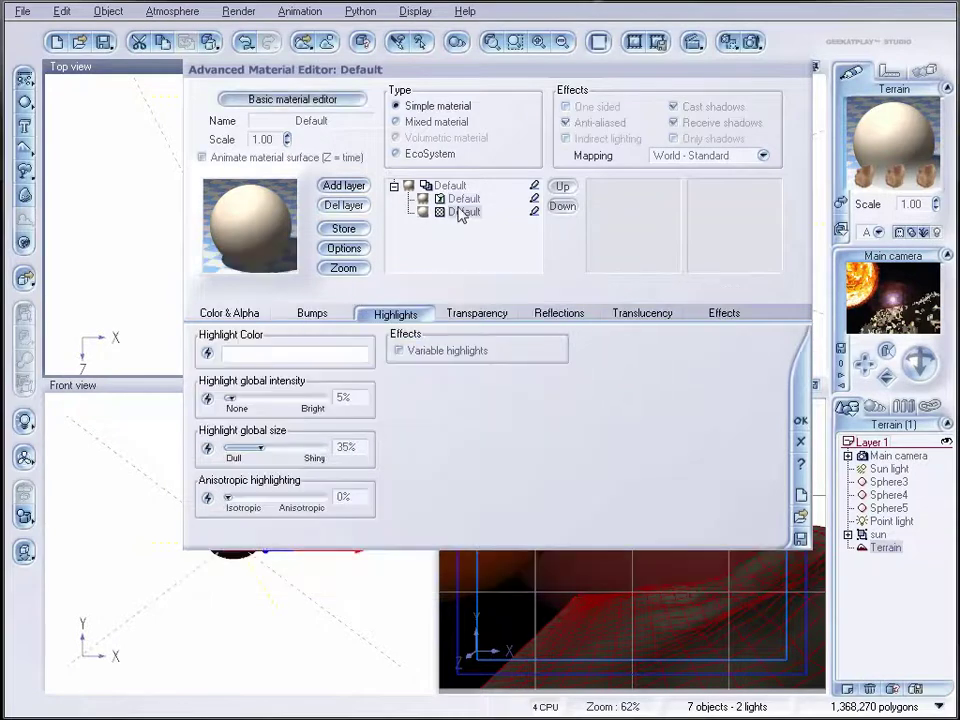
pyautogui.click(477, 313)
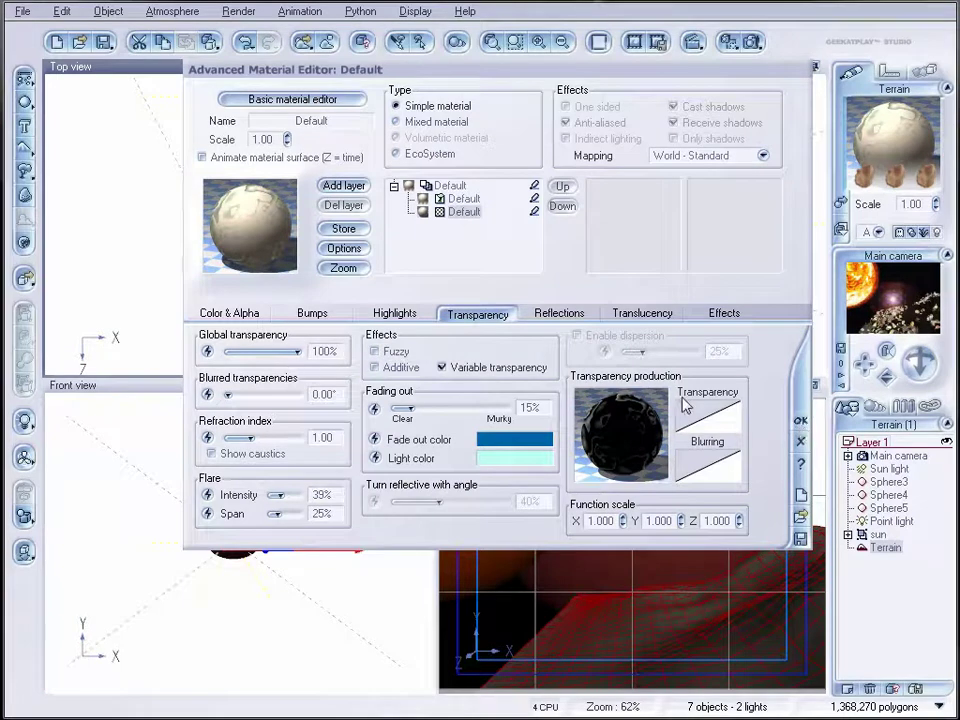
pyautogui.click(443, 367)
pyautogui.click(800, 421)
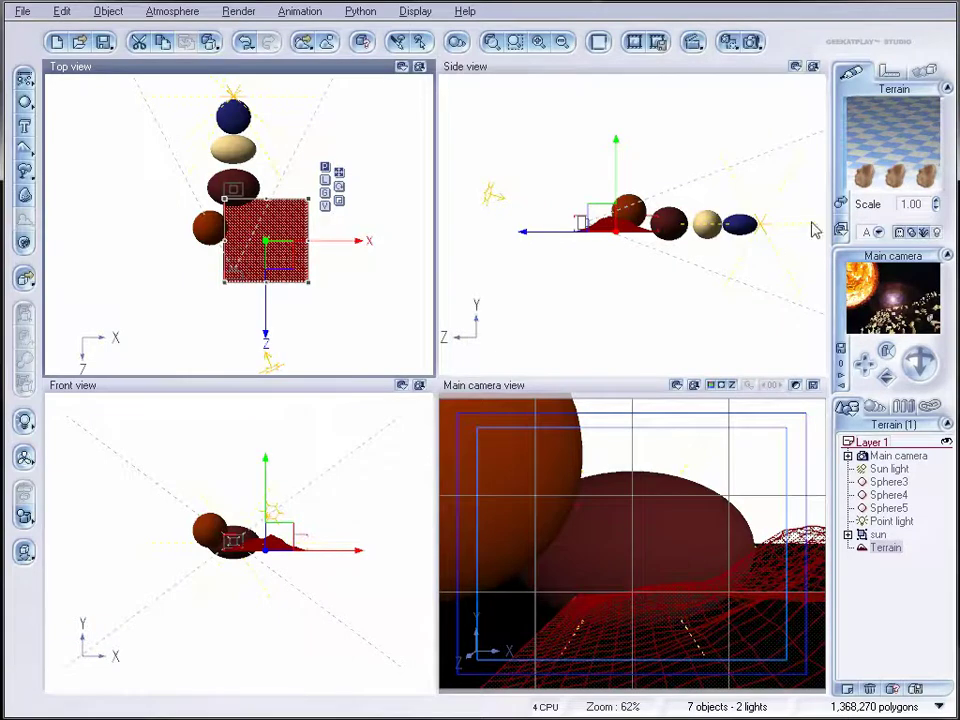
# - Render the scene to check the floating rocks, stopping the render early and closing its display
pyautogui.click(753, 43)
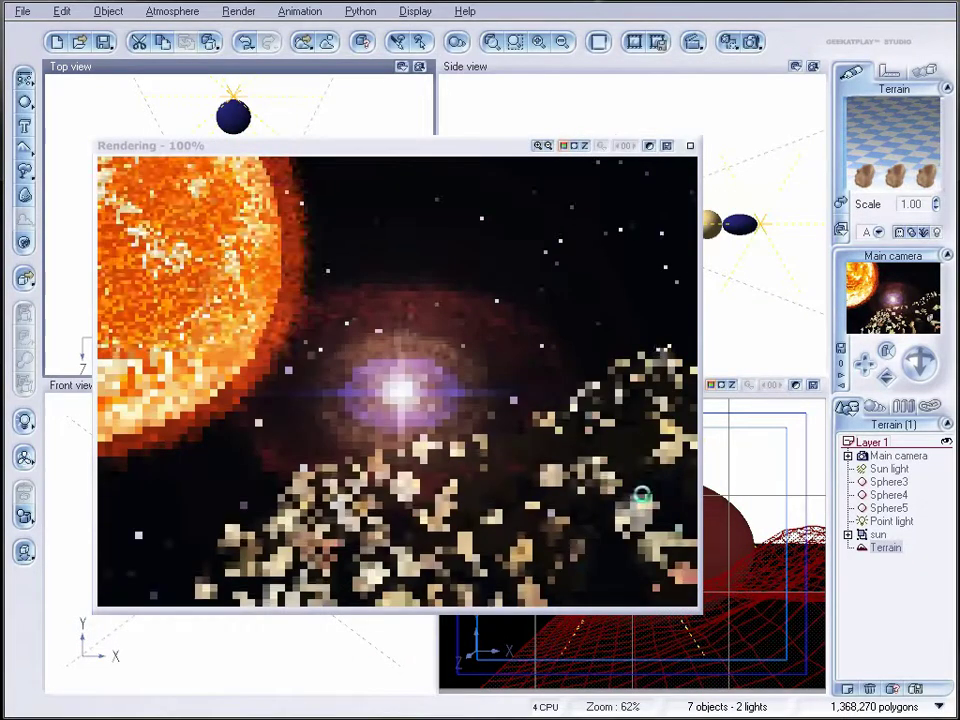
pyautogui.rightClick(589, 529)
pyautogui.click(690, 145)
pyautogui.click(690, 145)
# - Thin out the terrain's rocks by lowering the overall density to 8%, avoiding overlapping instances and repopulating
pyautogui.doubleClick(895, 150)
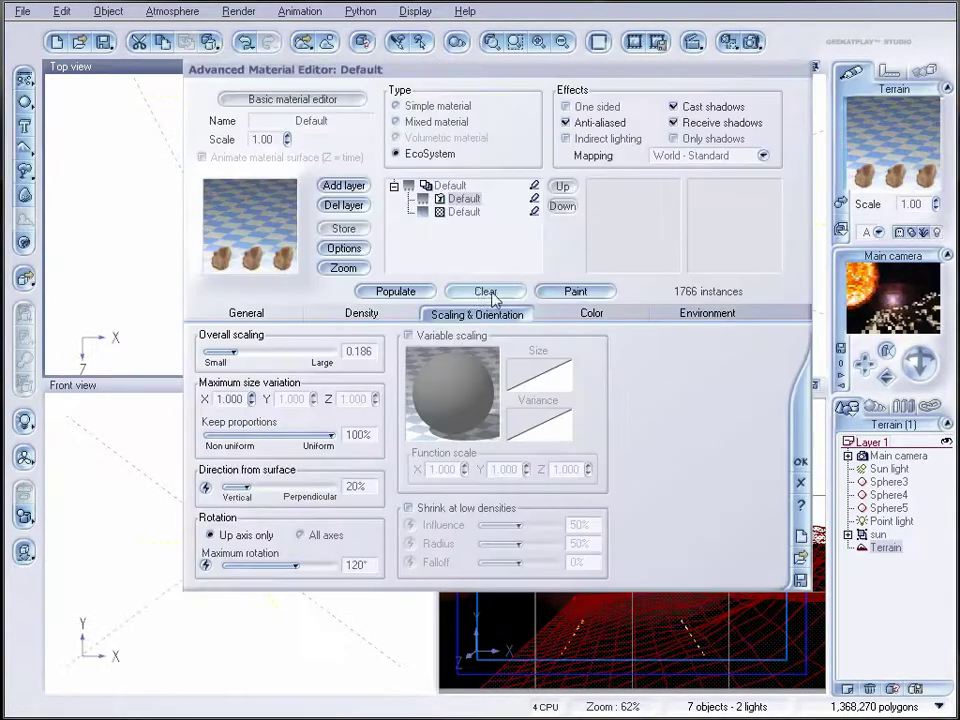
pyautogui.click(362, 314)
pyautogui.moveTo(303, 355); pyautogui.dragTo(285, 355)
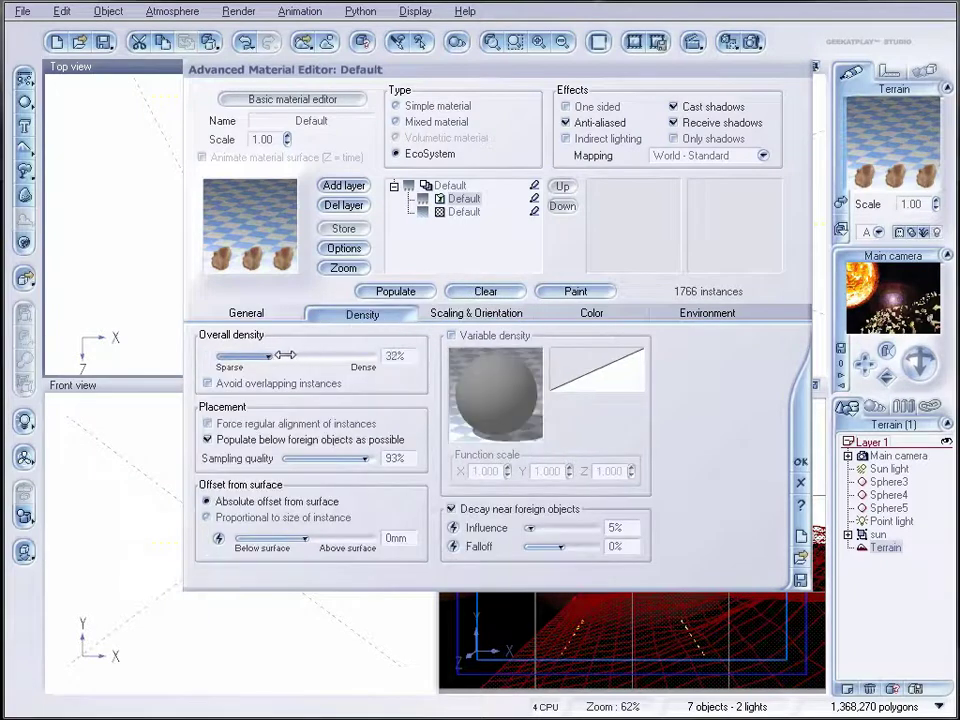
pyautogui.click(386, 293)
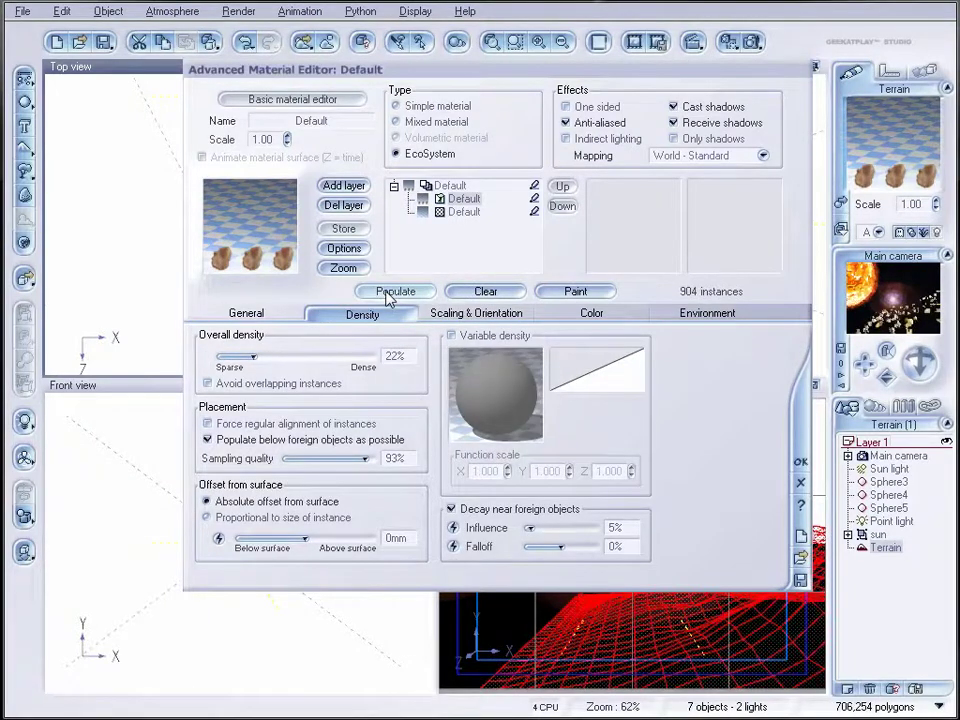
pyautogui.moveTo(328, 340); pyautogui.dragTo(308, 349)
pyautogui.click(421, 290)
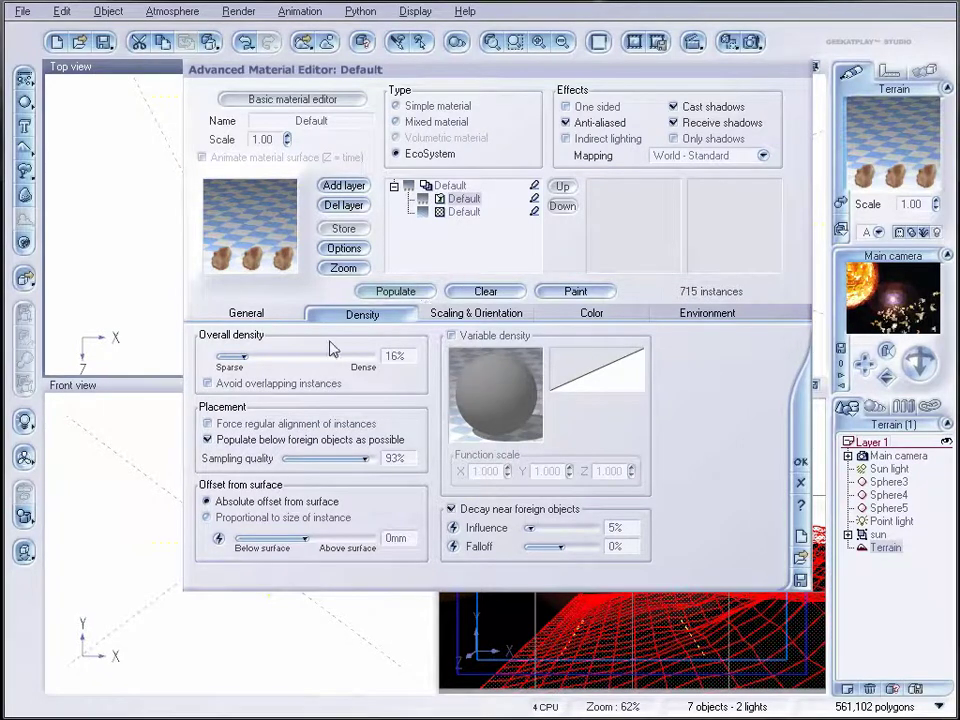
pyautogui.click(386, 292)
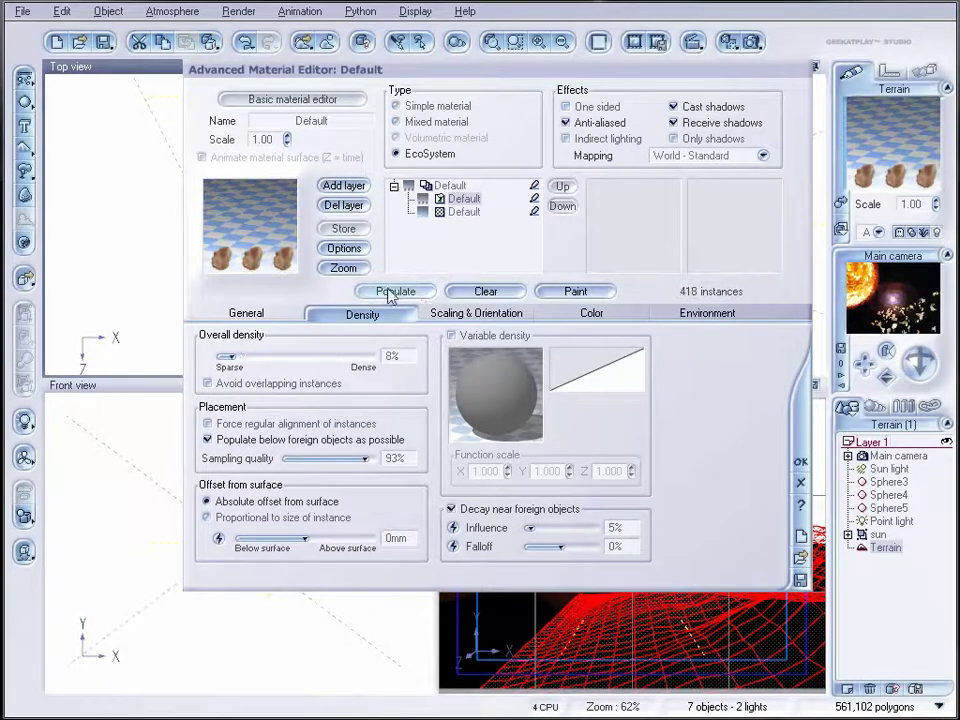
pyautogui.click(393, 293)
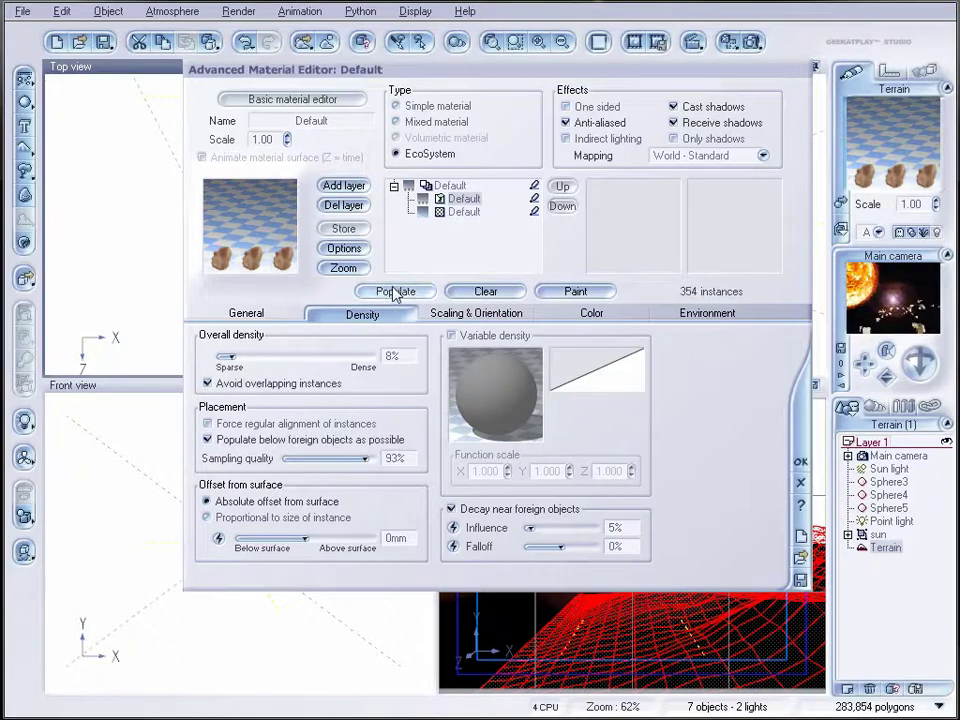
# - Render the scene with the sparser rocks, close the render display and accept the terrain's EcoSystem material
pyautogui.click(752, 42)
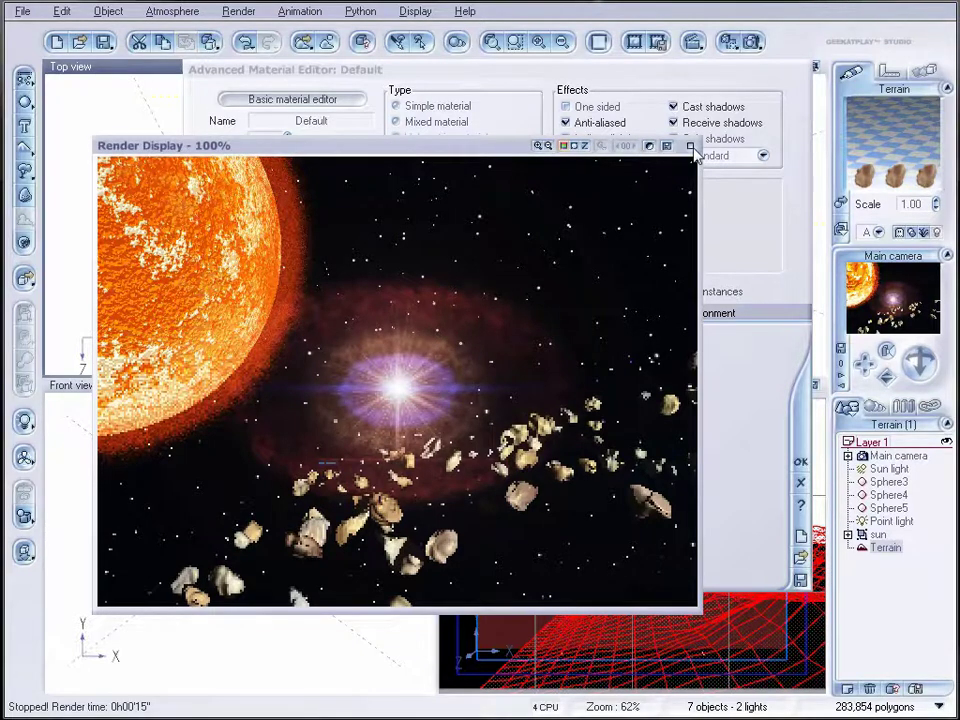
pyautogui.click(690, 146)
pyautogui.click(800, 461)
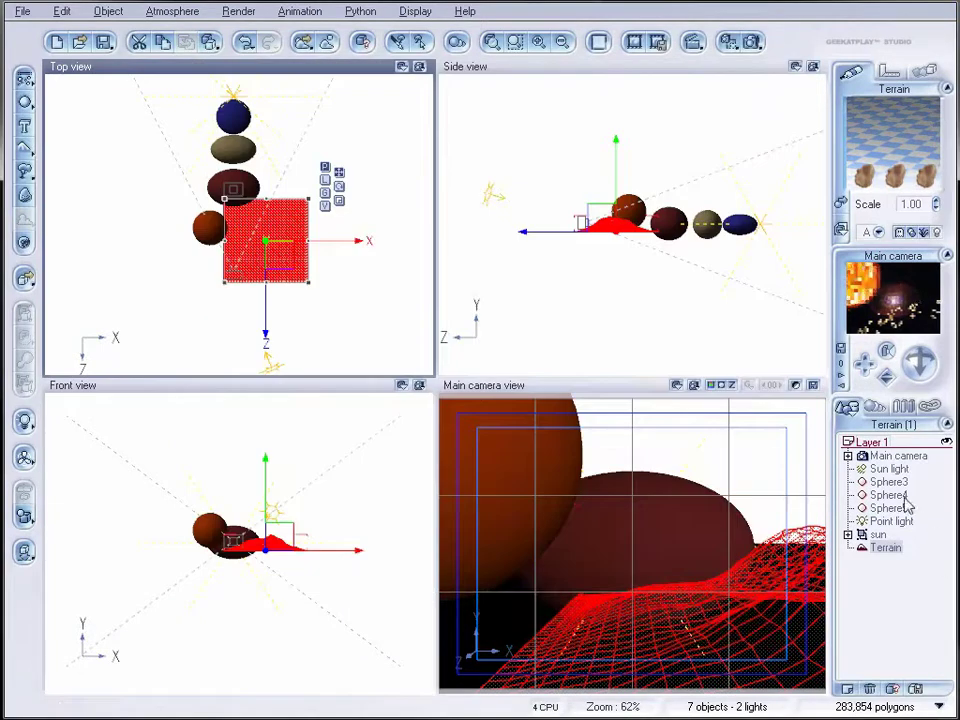
# - Change the volumetric color of Sphere5, the outer nebula sphere, from dark red to a dark blue
pyautogui.click(900, 508)
pyautogui.doubleClick(909, 135)
pyautogui.rightClick(632, 355)
pyautogui.click(652, 362)
pyautogui.click(811, 104)
pyautogui.moveTo(811, 104); pyautogui.dragTo(811, 76)
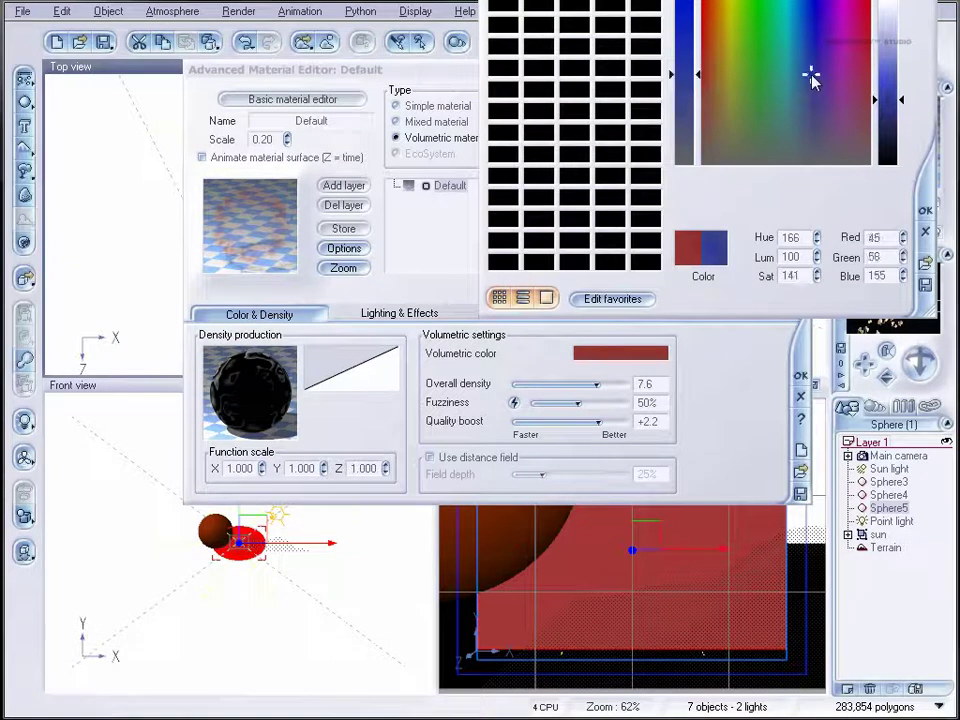
pyautogui.moveTo(897, 113); pyautogui.dragTo(897, 128)
pyautogui.click(925, 210)
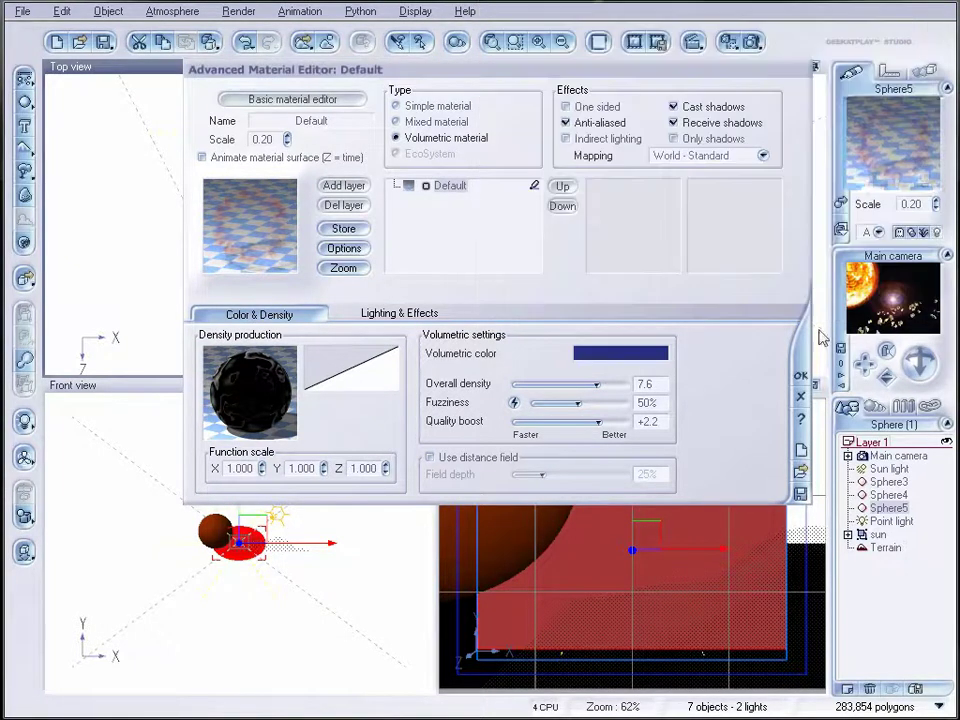
# - Accept Sphere5's material and change the volumetric color of Sphere3, nearest the point light, to bright red (243, 41, 19)
pyautogui.click(801, 378)
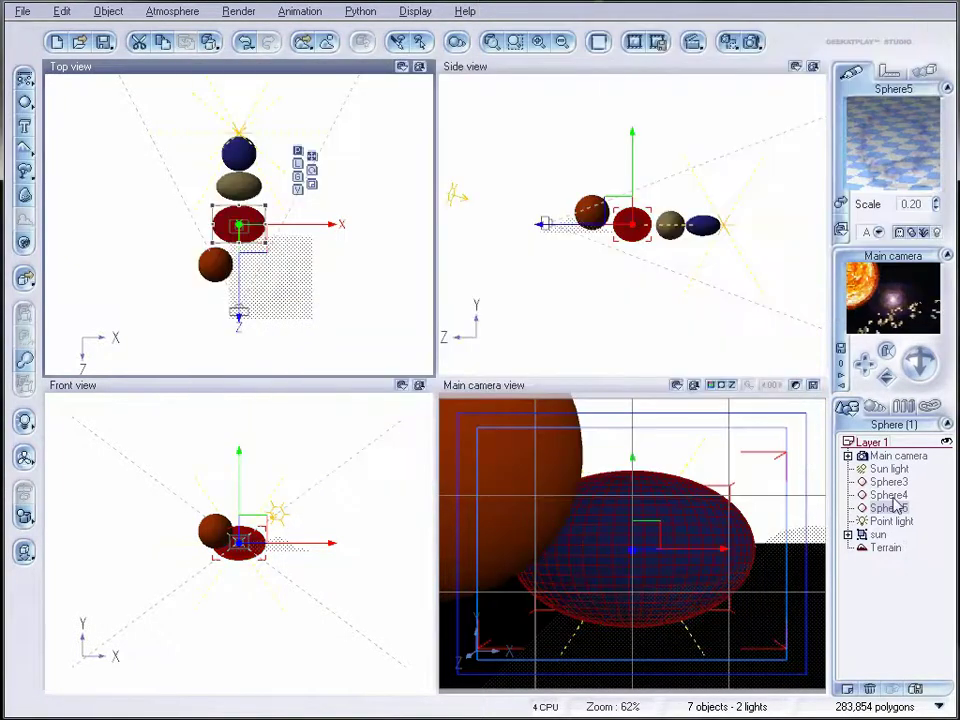
pyautogui.click(888, 481)
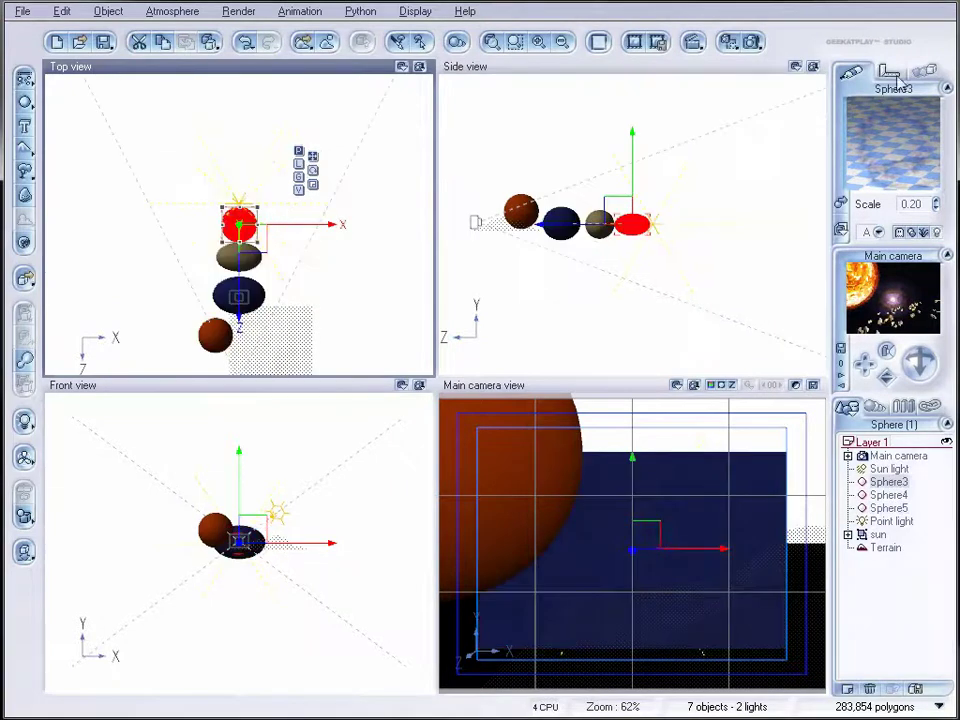
pyautogui.doubleClick(893, 140)
pyautogui.rightClick(632, 355)
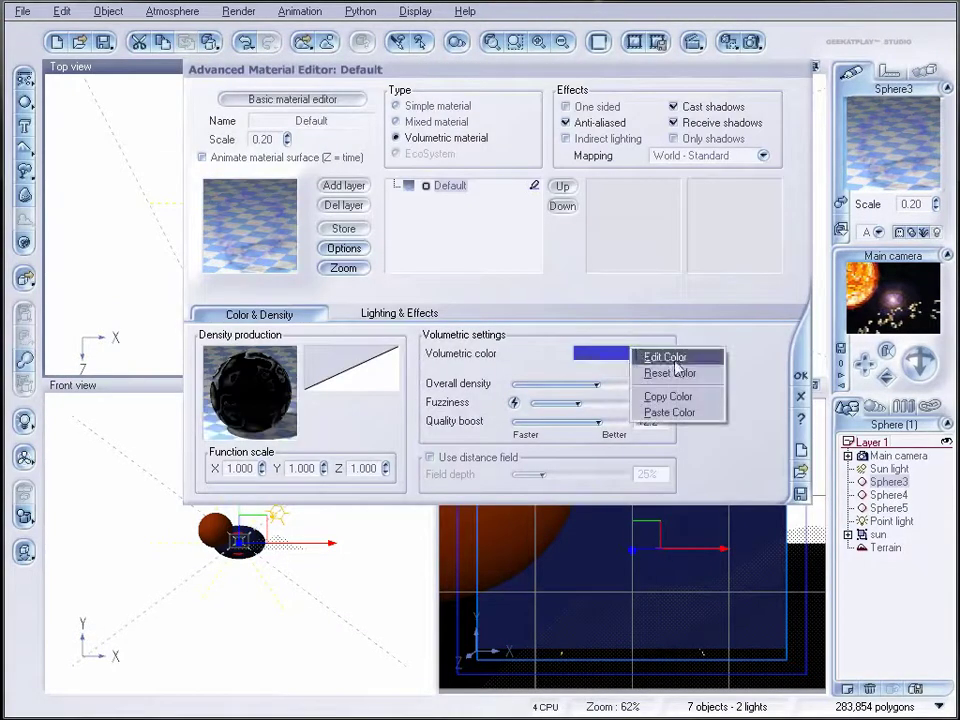
pyautogui.click(668, 359)
pyautogui.moveTo(716, 30); pyautogui.dragTo(706, 22)
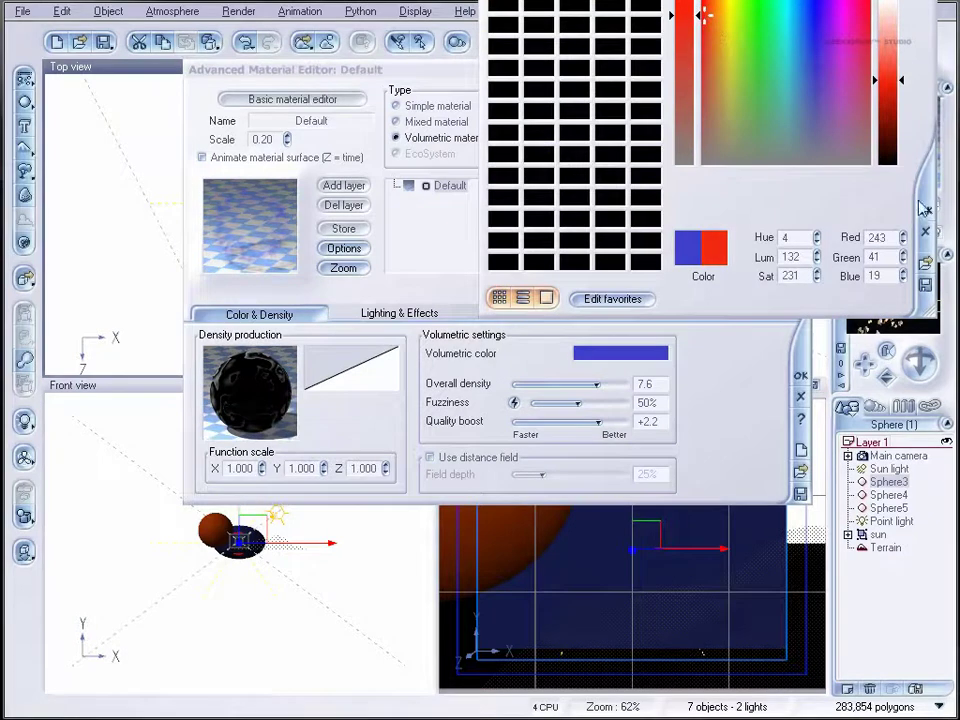
pyautogui.click(925, 211)
pyautogui.click(801, 379)
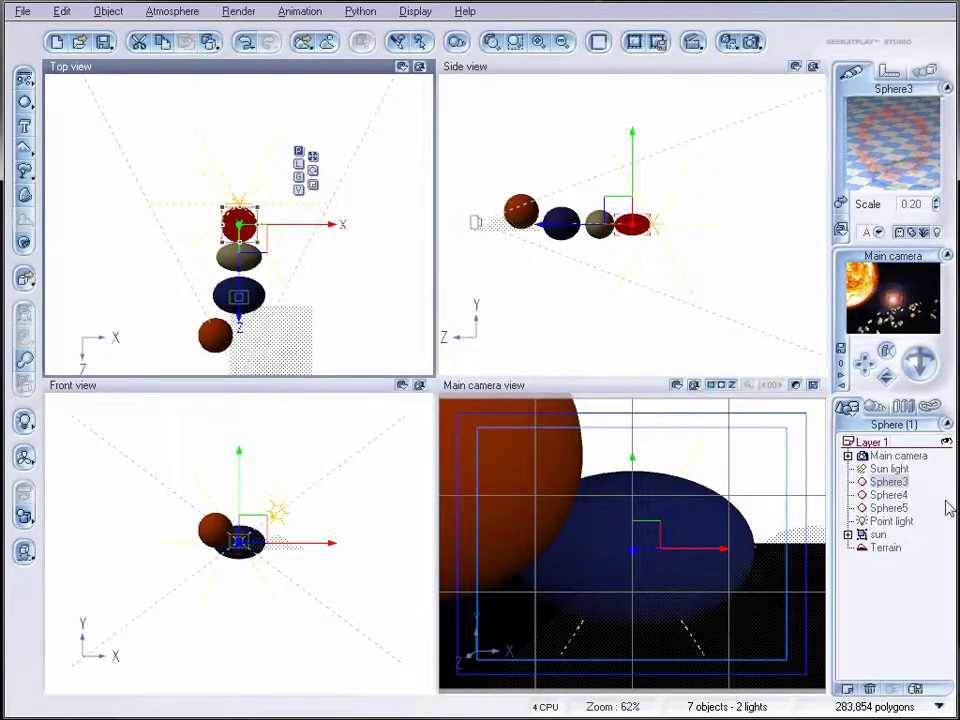
# - Enlarge Sphere5 and the middle Sphere4 slightly in the side view to close the gaps between the nebula spheres
pyautogui.click(890, 508)
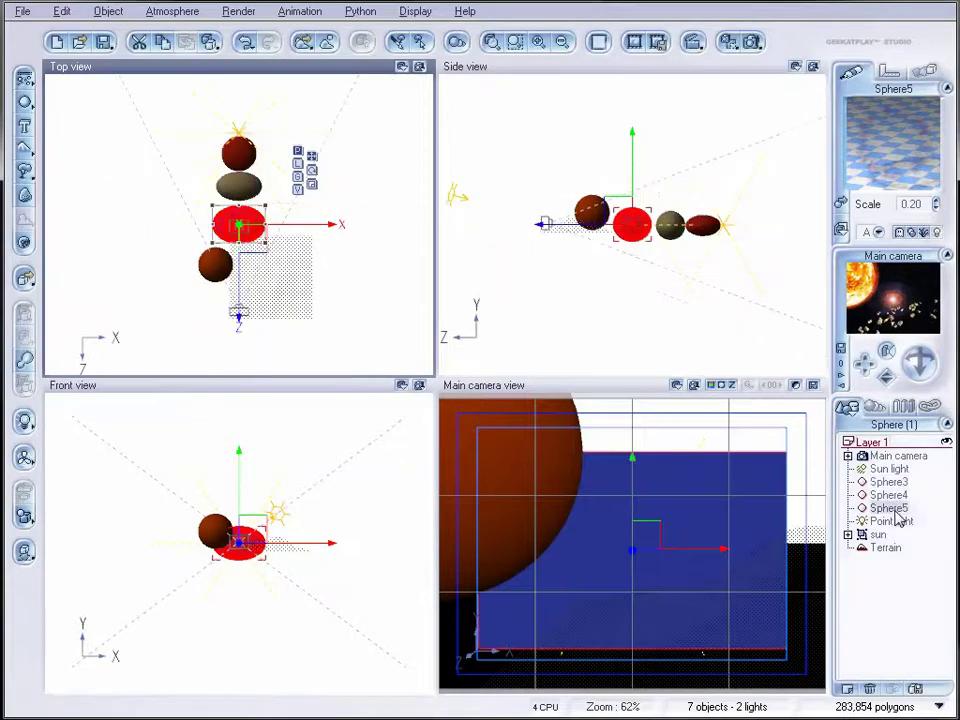
pyautogui.click(640, 212)
pyautogui.moveTo(650, 210)
pyautogui.mouseDown()
pyautogui.moveTo(624, 216)
pyautogui.moveTo(636, 224)
pyautogui.mouseUp()
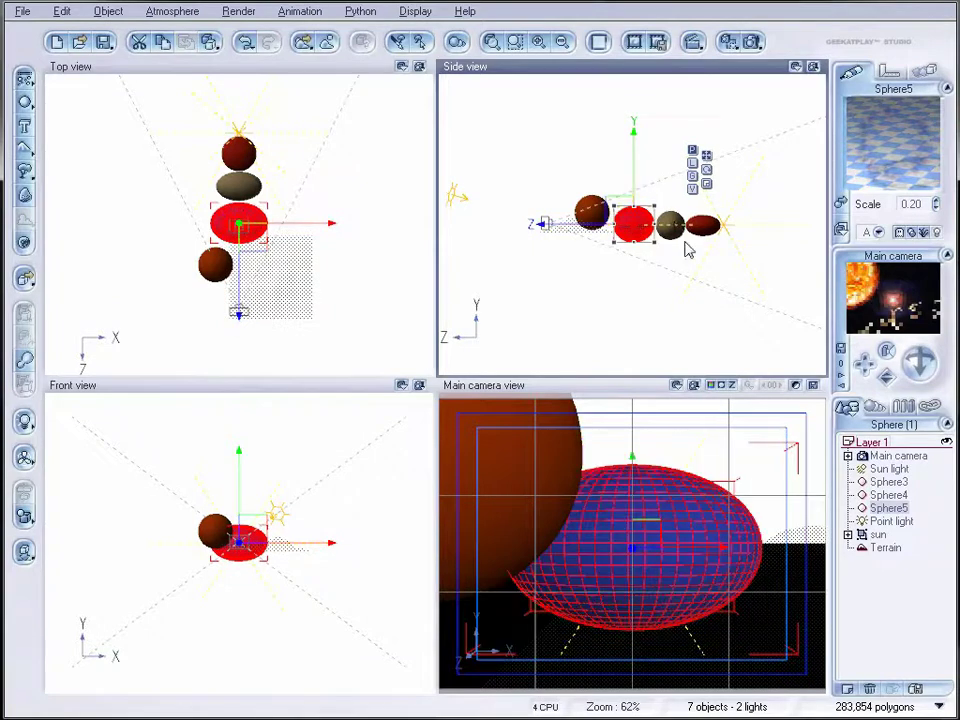
pyautogui.scroll(4, 688, 250)
pyautogui.click(776, 242)
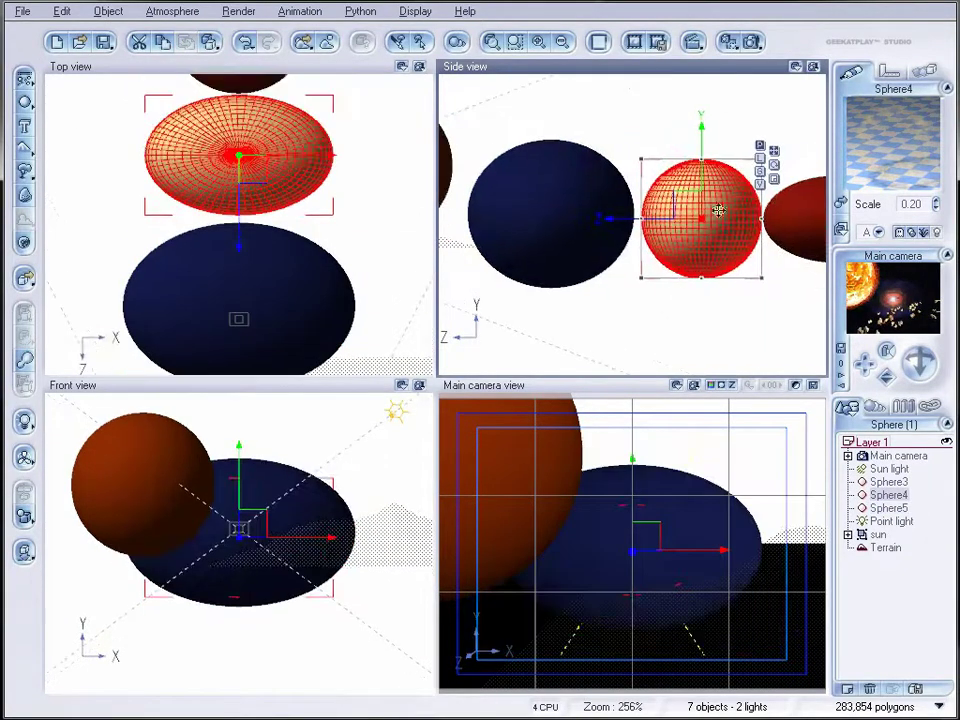
pyautogui.moveTo(641, 157); pyautogui.dragTo(633, 155)
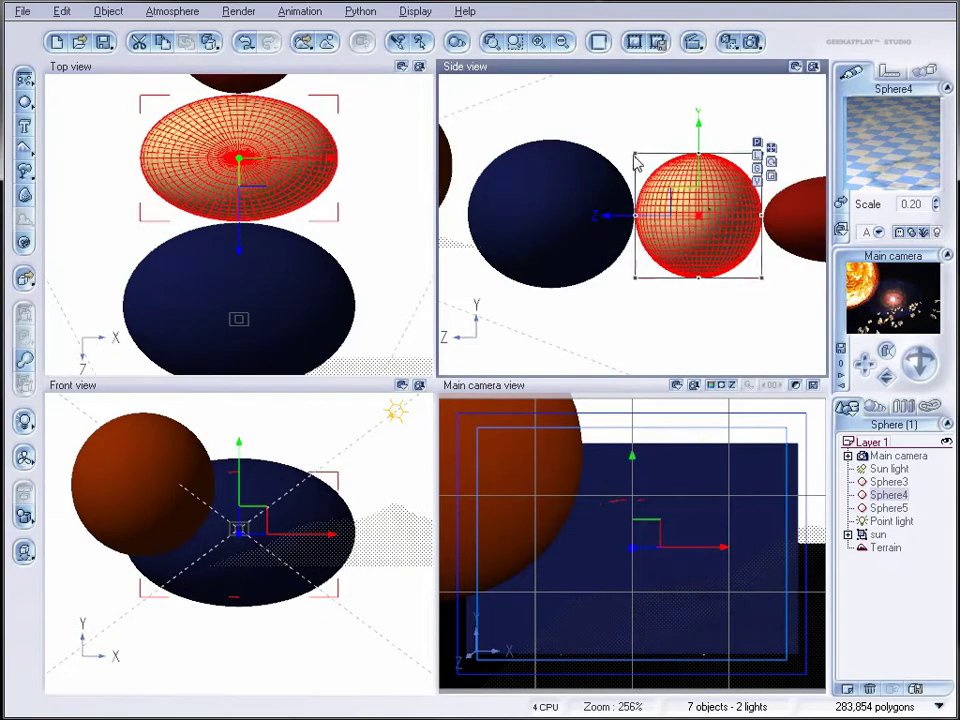
# - Shorten Sphere3 along Z from the point light's side and move the point light closer to it
pyautogui.click(795, 215)
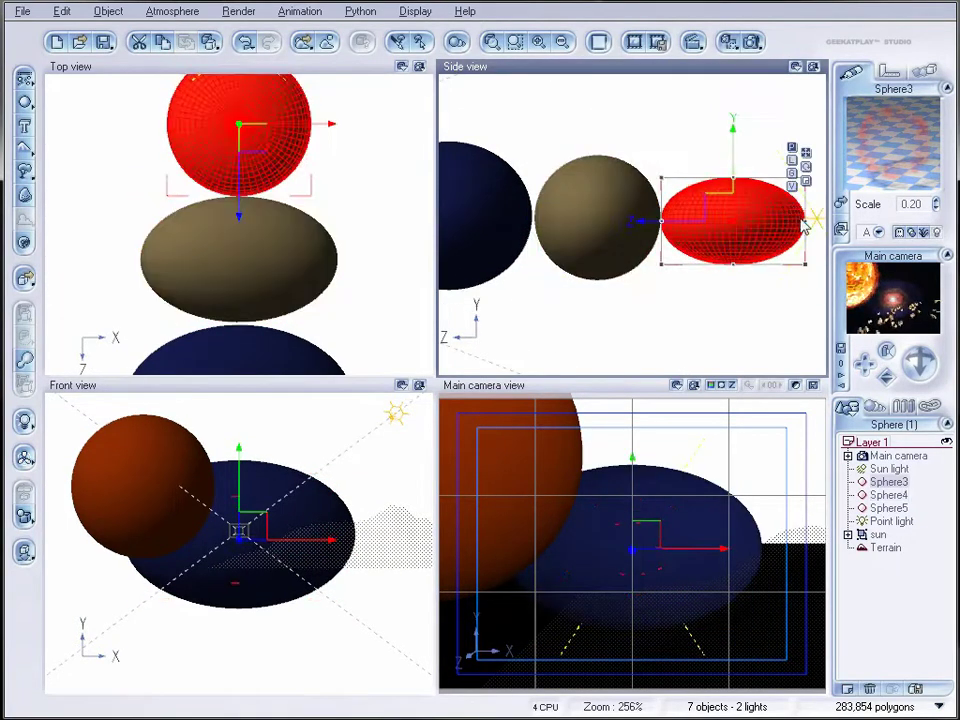
pyautogui.moveTo(805, 228); pyautogui.dragTo(782, 222)
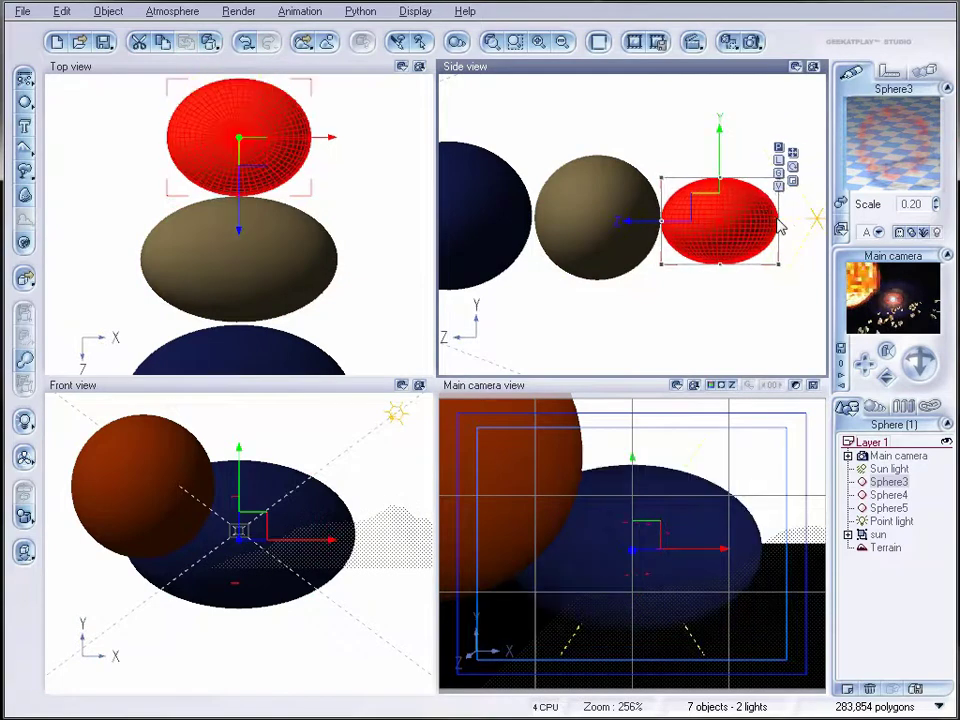
pyautogui.click(750, 217)
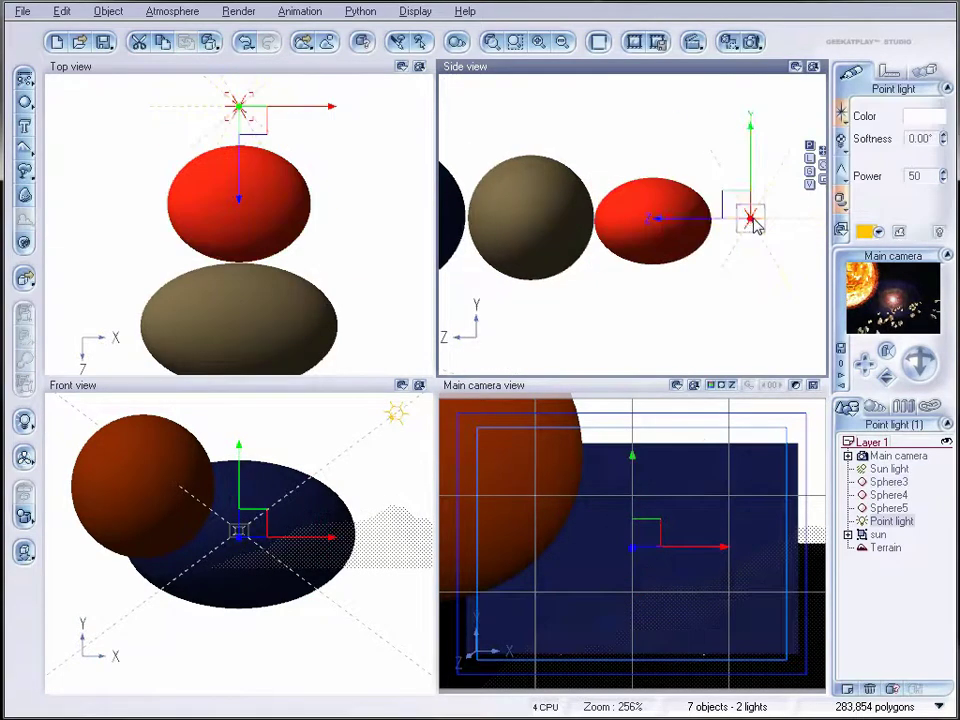
pyautogui.moveTo(732, 211); pyautogui.dragTo(720, 211)
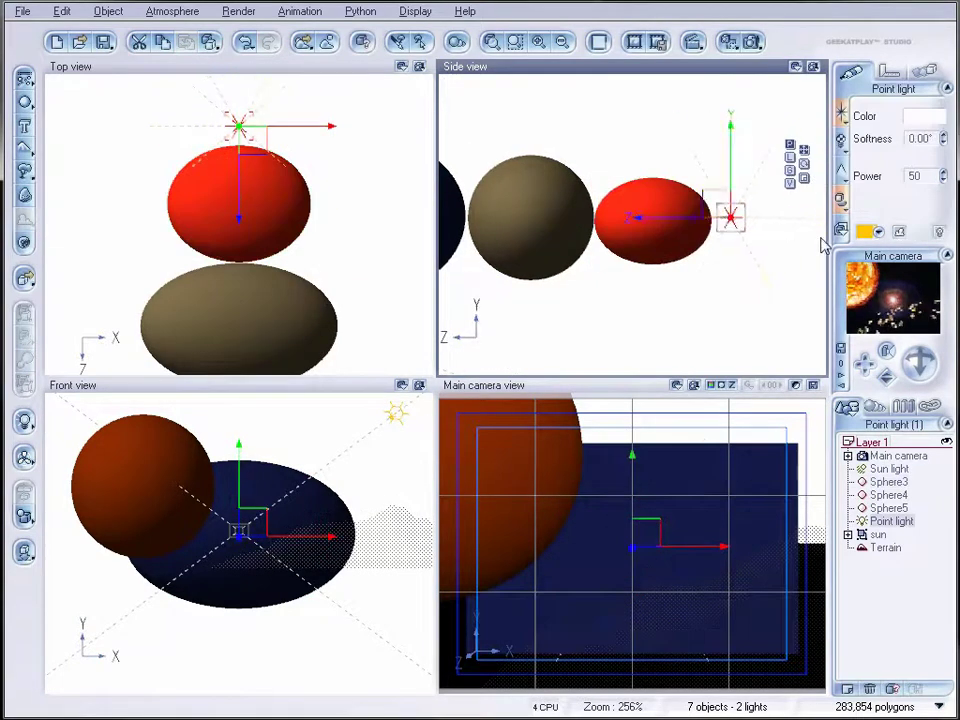
pyautogui.moveTo(598, 273); pyautogui.dragTo(696, 236, button='right')
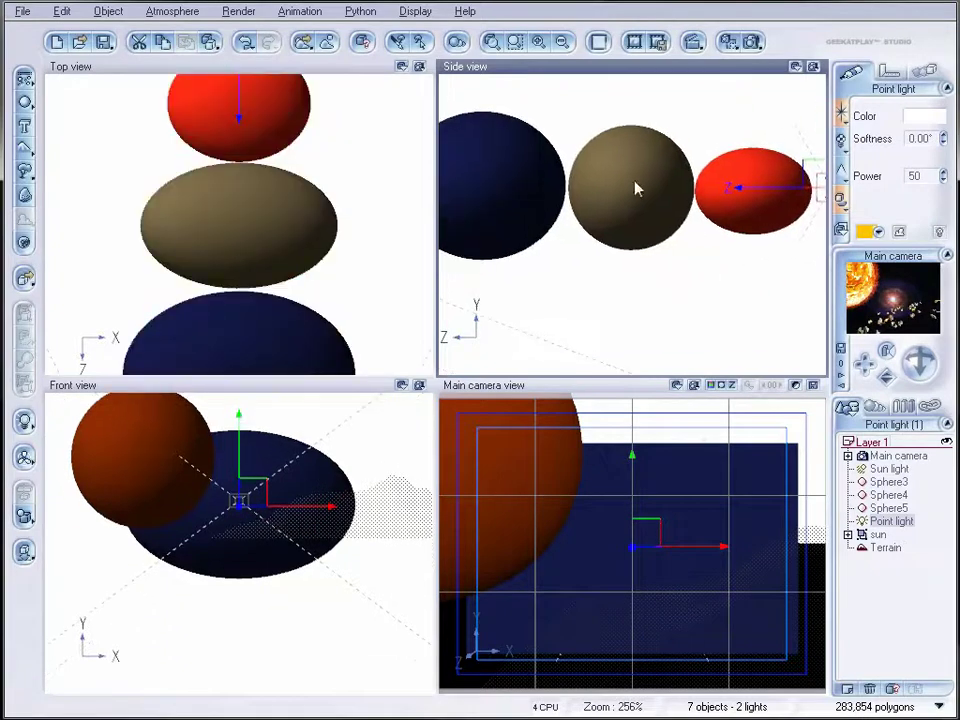
# - Render the scene to screen at 800x600 with user settings, turning off object and texture anti-aliasing
pyautogui.click(754, 44)
pyautogui.moveTo(493, 118); pyautogui.dragTo(506, 96)
pyautogui.click(210, 222)
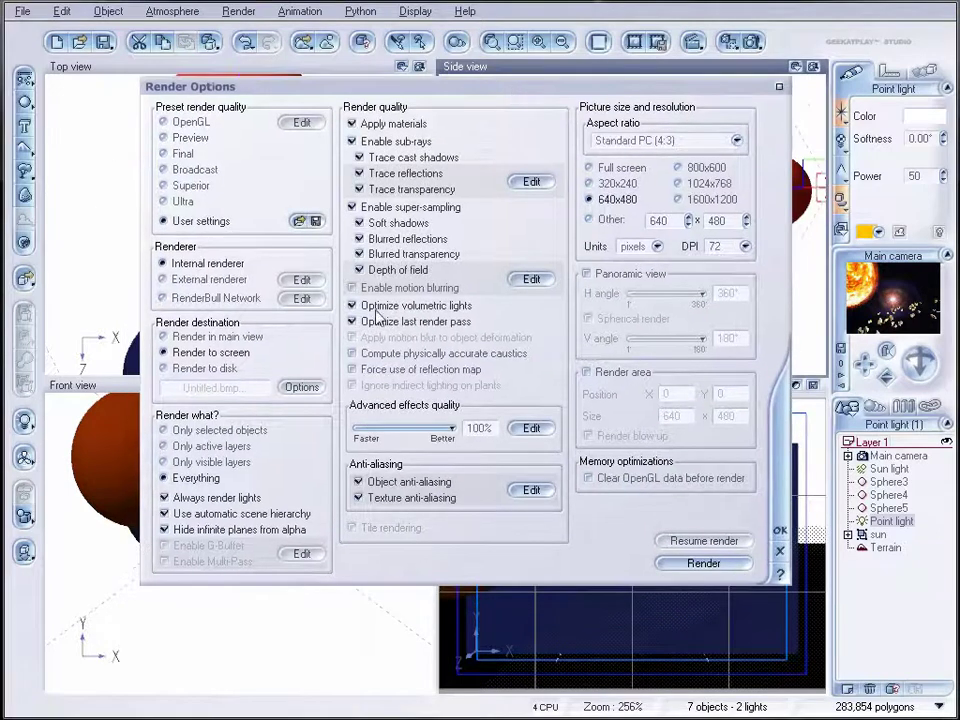
pyautogui.click(386, 482)
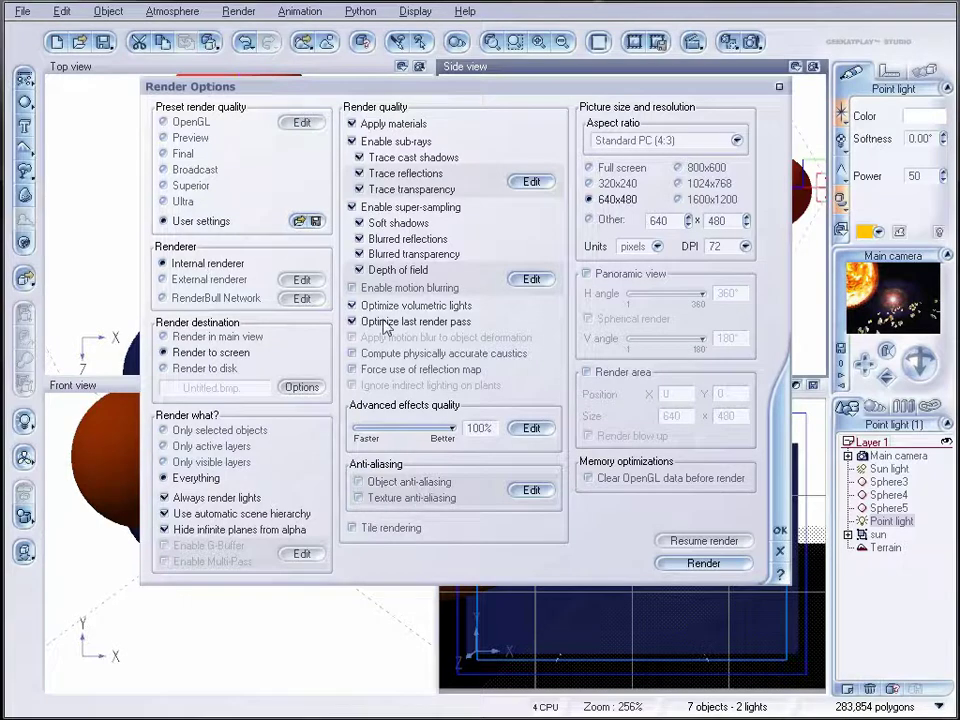
pyautogui.click(680, 169)
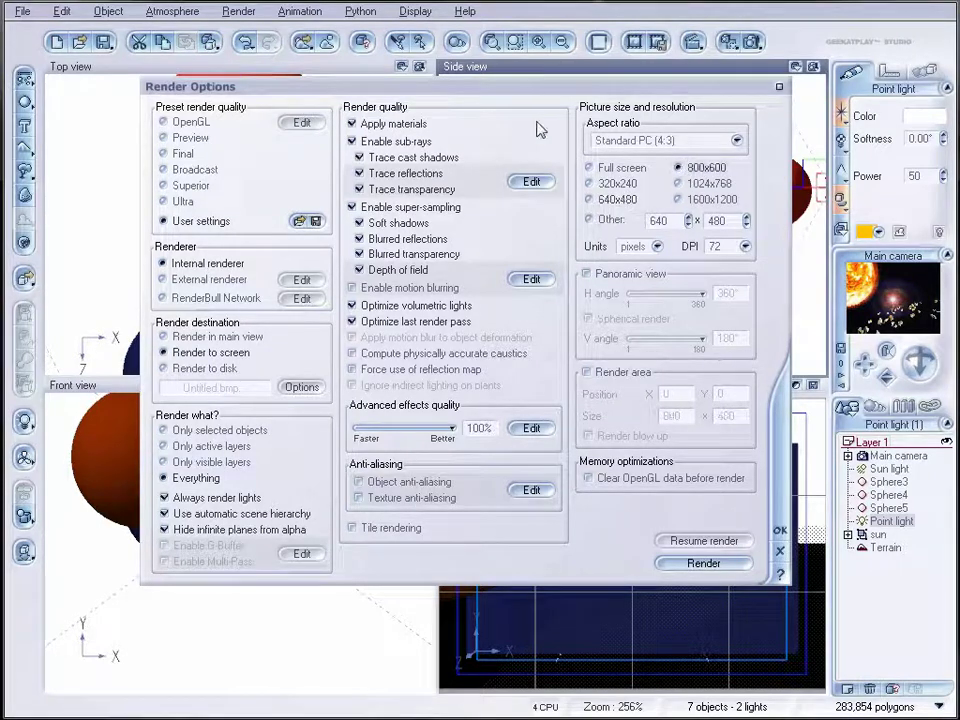
pyautogui.click(740, 564)
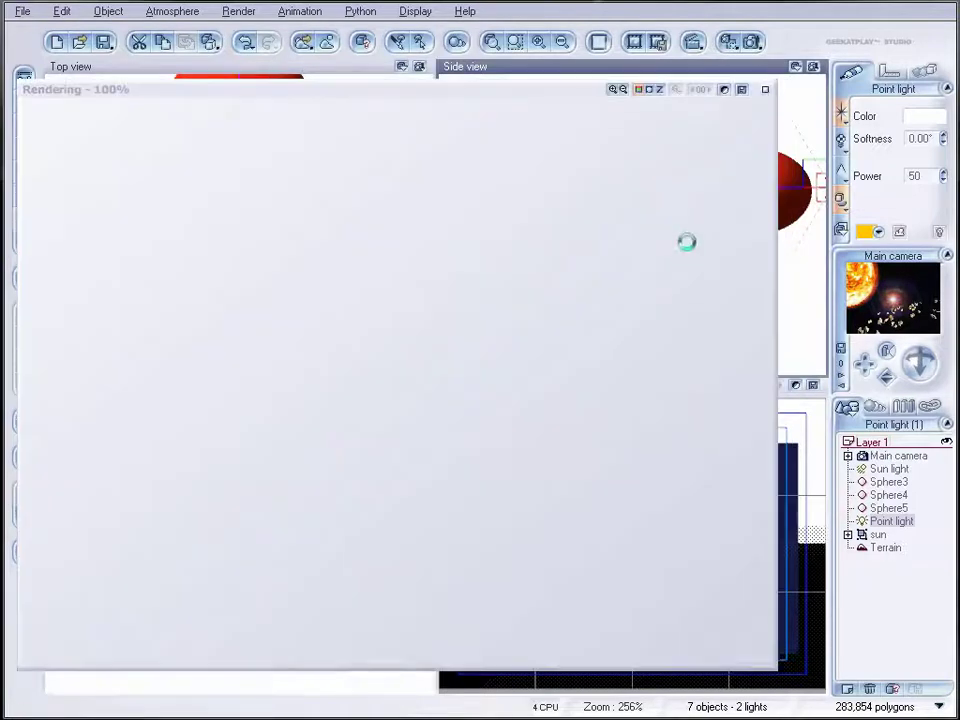